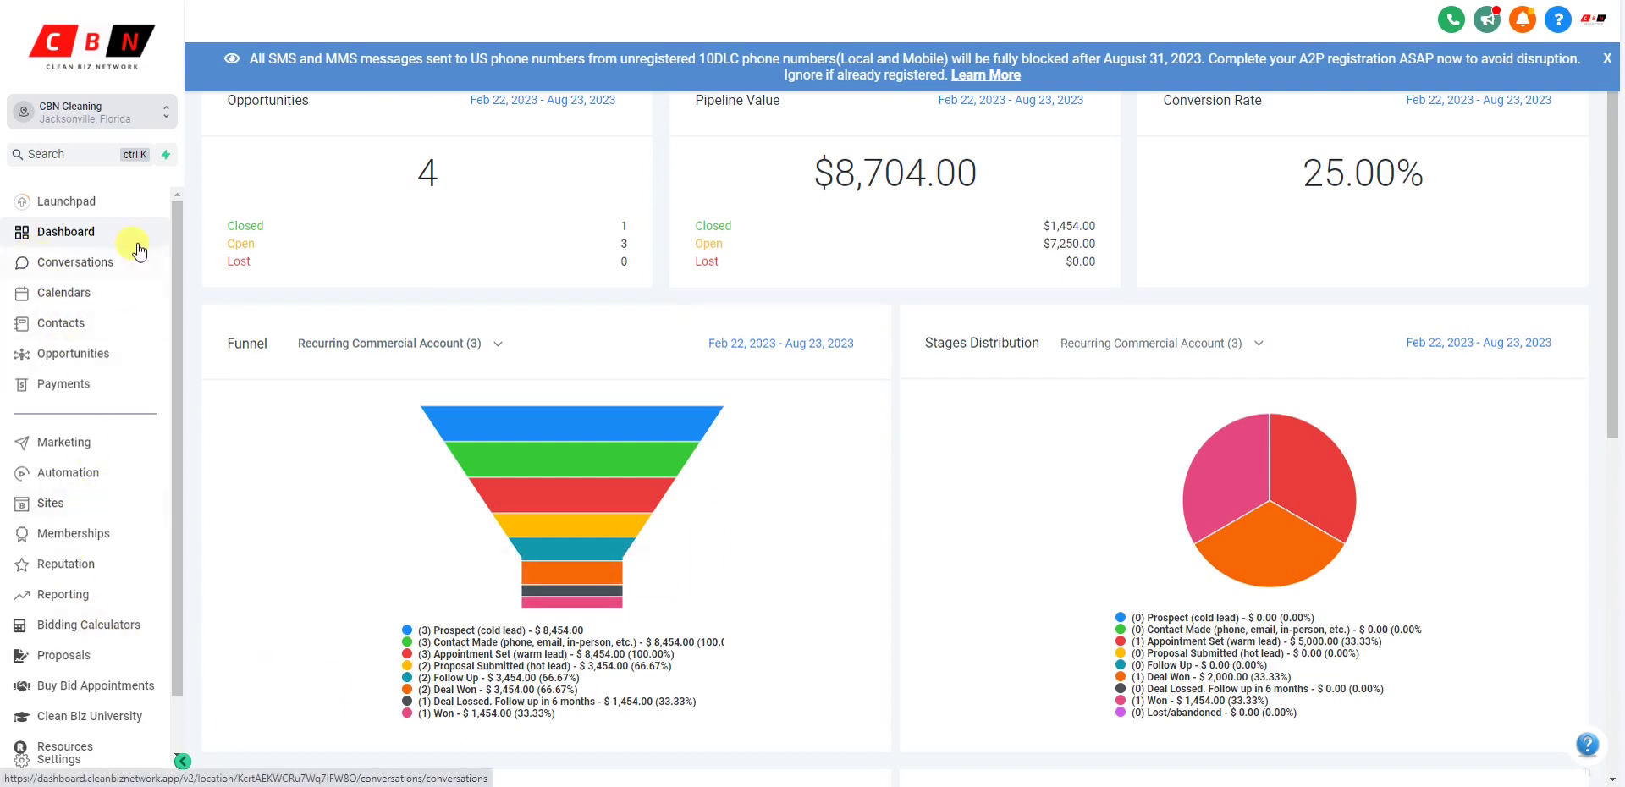
Step: Dismiss the SMS registration notice and open the Commercial Cleaning website from the list of websites under Sites
{"action": "left_click", "coordinate": [84, 508]}
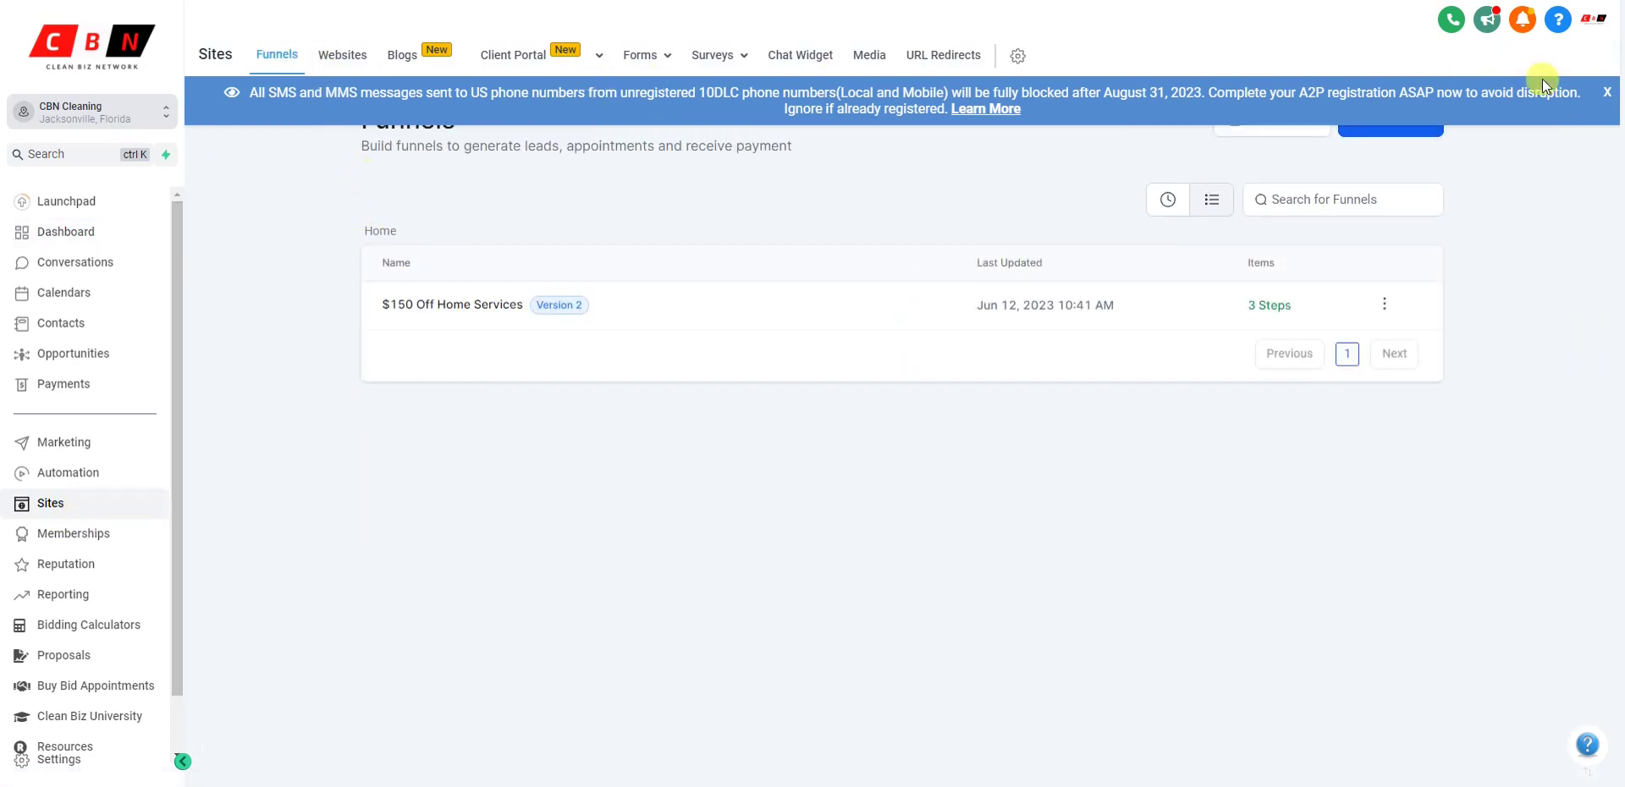
{"action": "left_click", "coordinate": [1607, 92]}
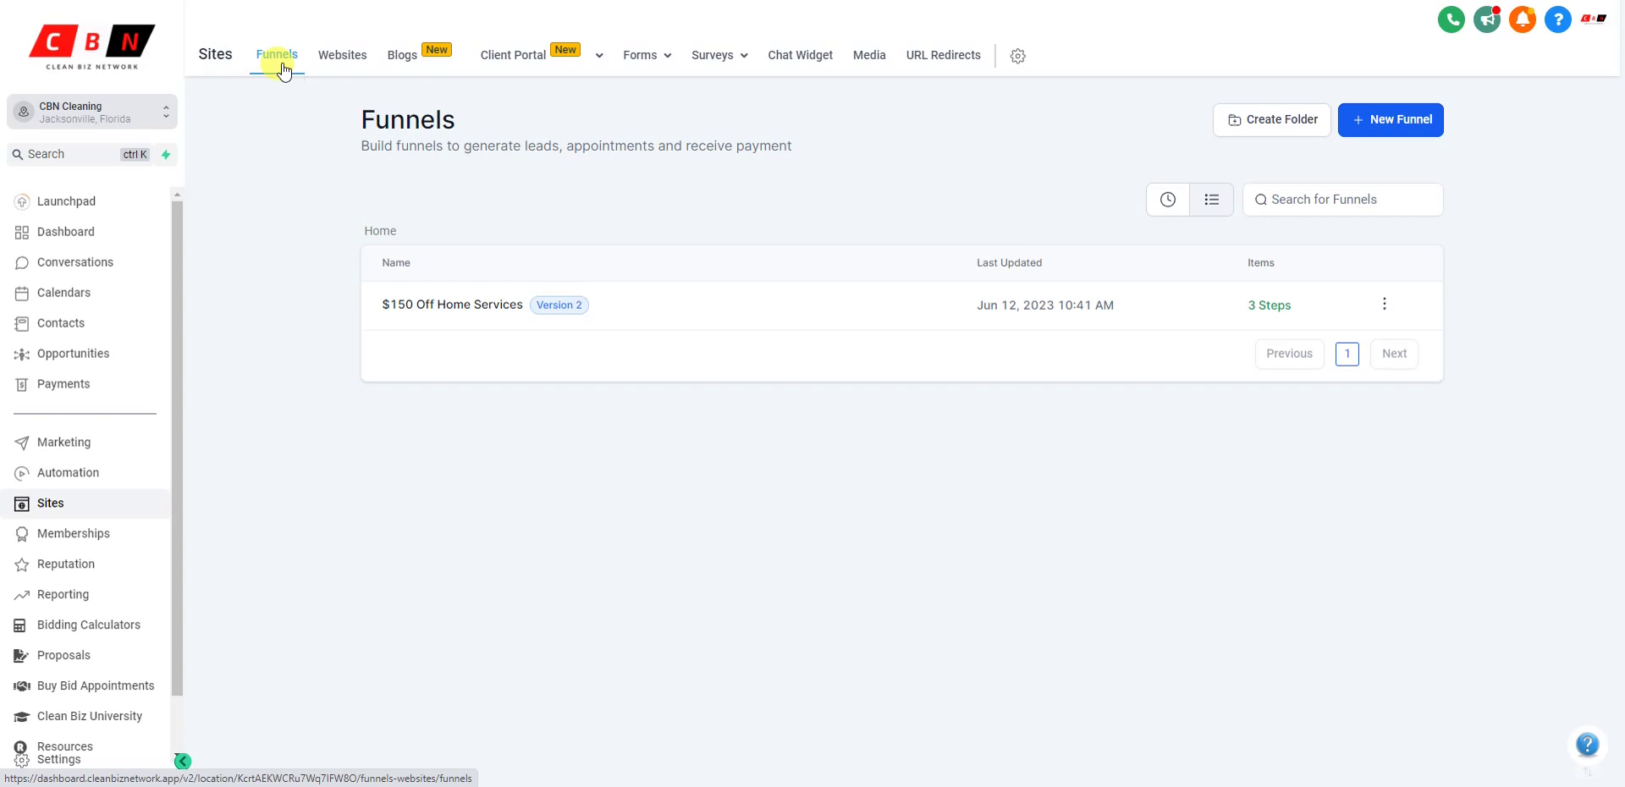
{"action": "left_click", "coordinate": [341, 65]}
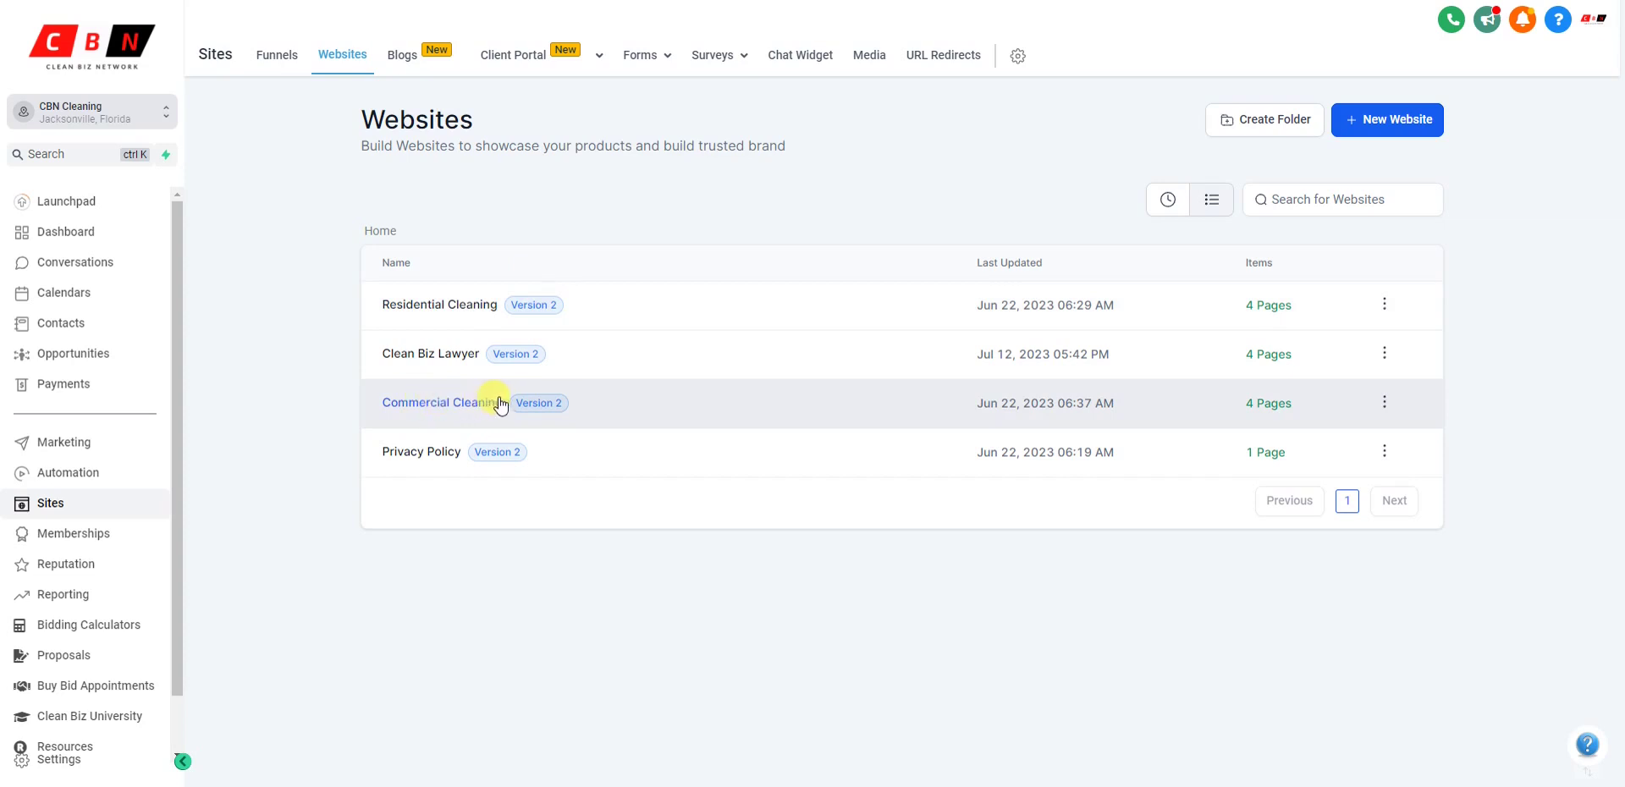
{"action": "left_click", "coordinate": [473, 404]}
{"action": "left_click", "coordinate": [470, 399]}
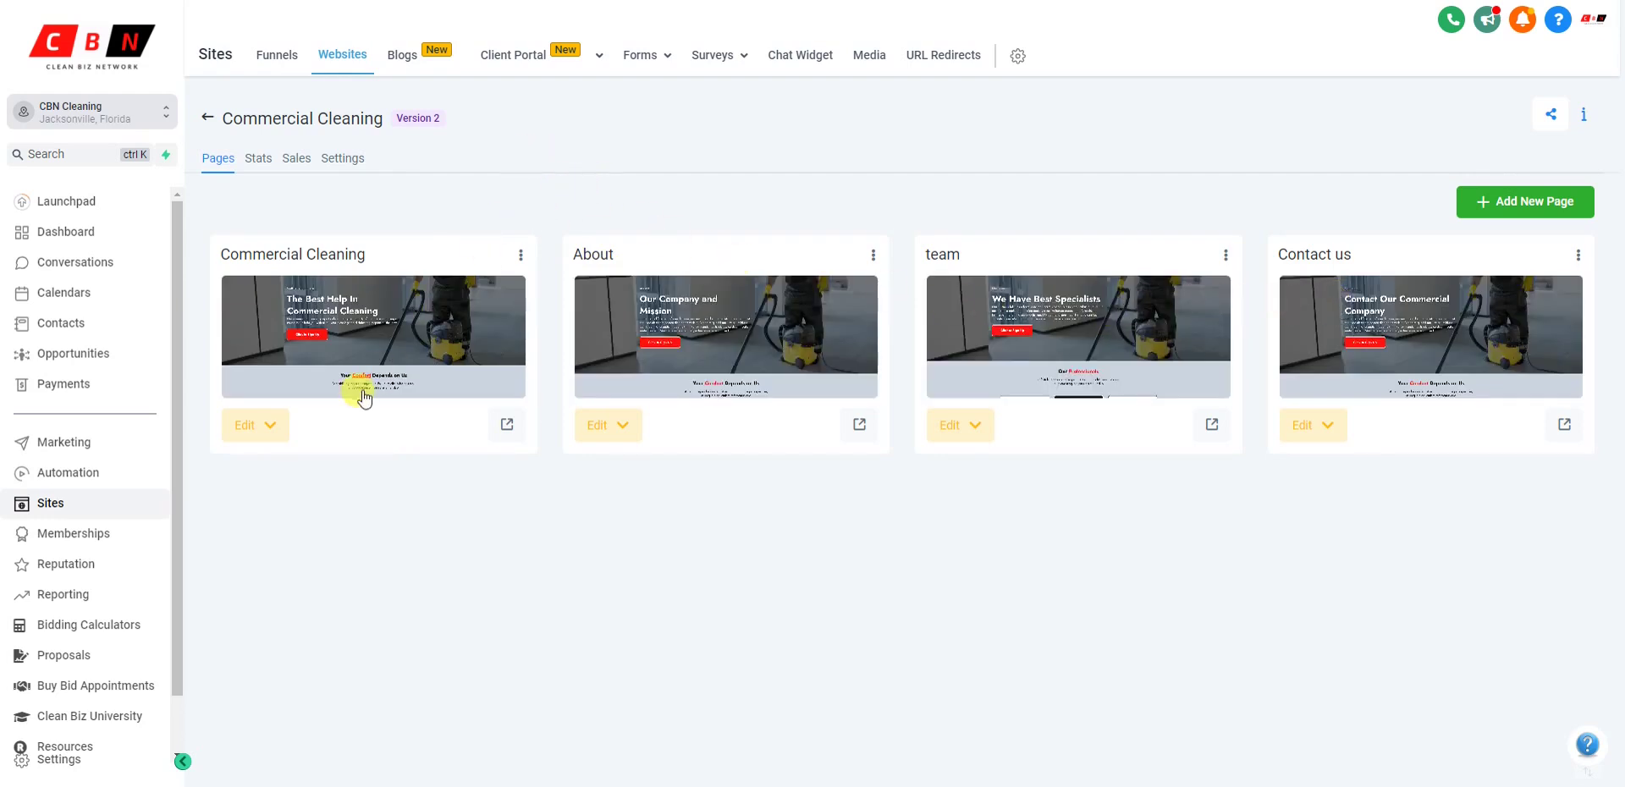
Step: Preview the Commercial Cleaning home page and visit the site's About and Team pages
{"action": "left_click", "coordinate": [506, 425]}
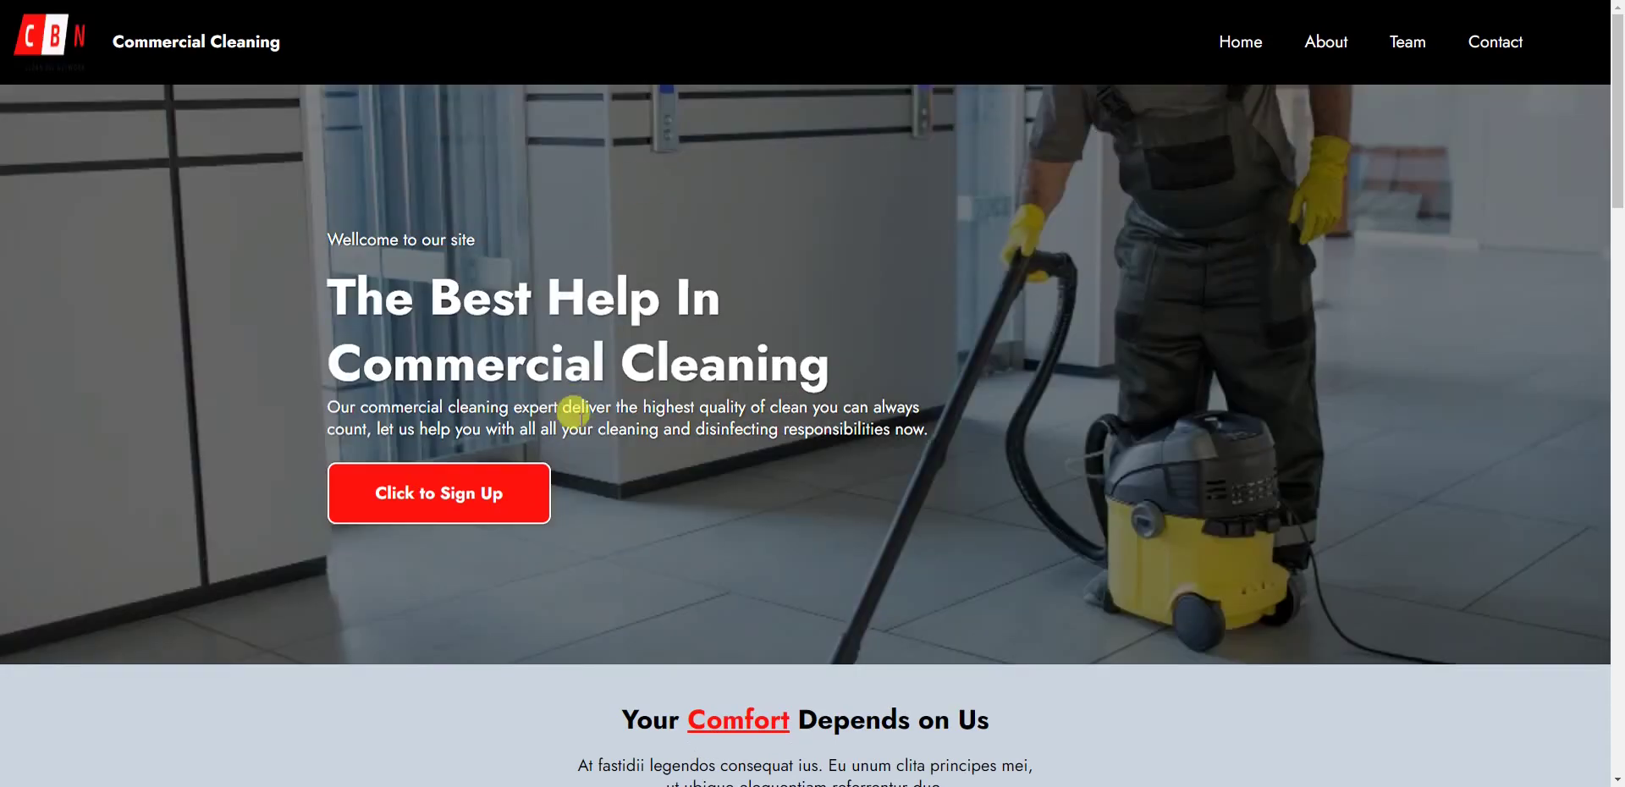
{"action": "key", "text": "ctrl+w"}
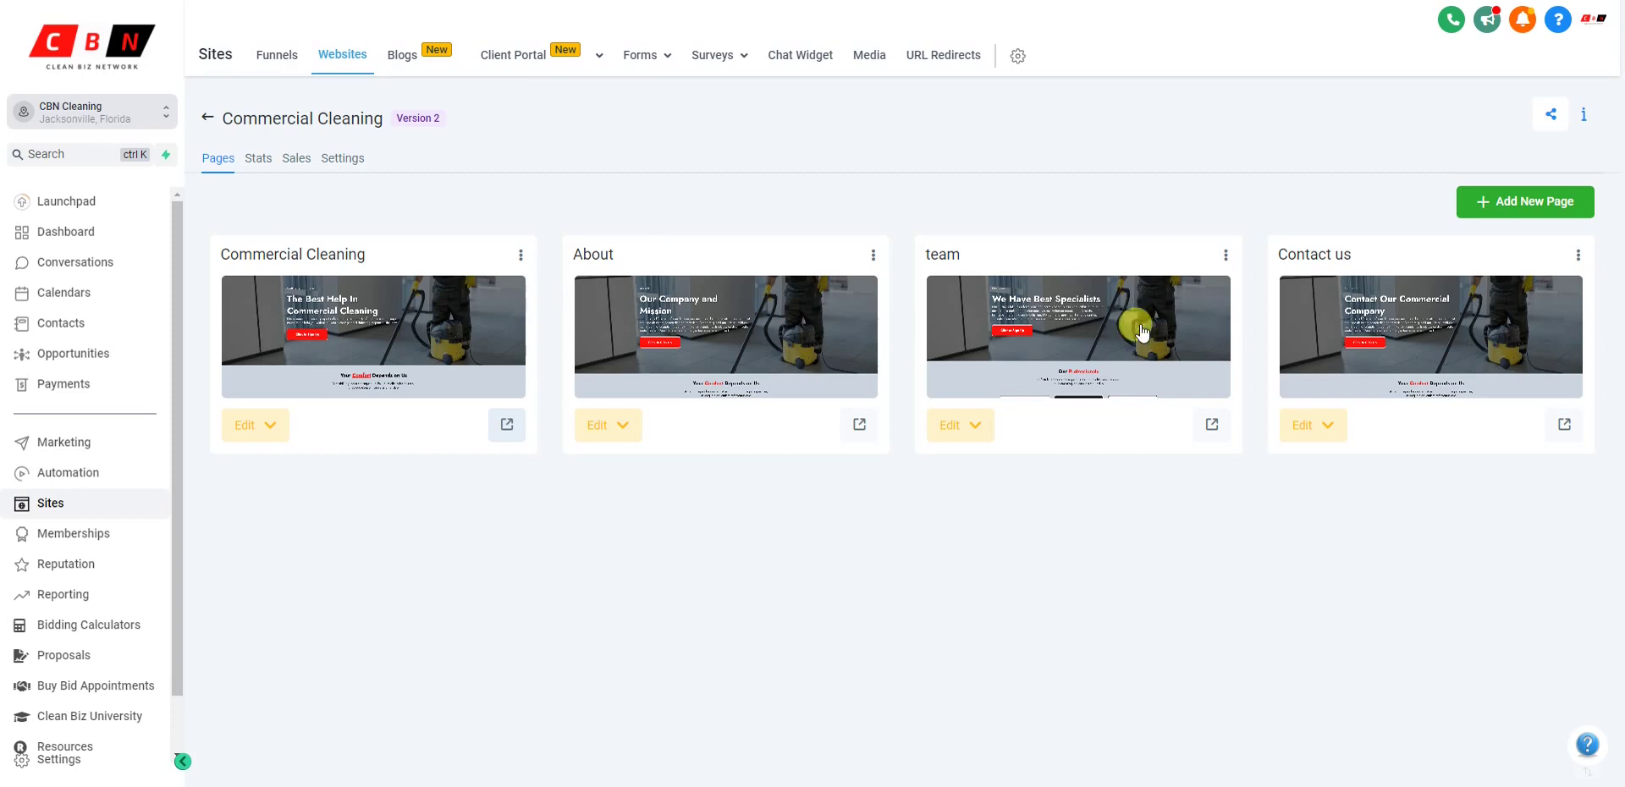
{"action": "key", "text": "ctrl+Tab"}
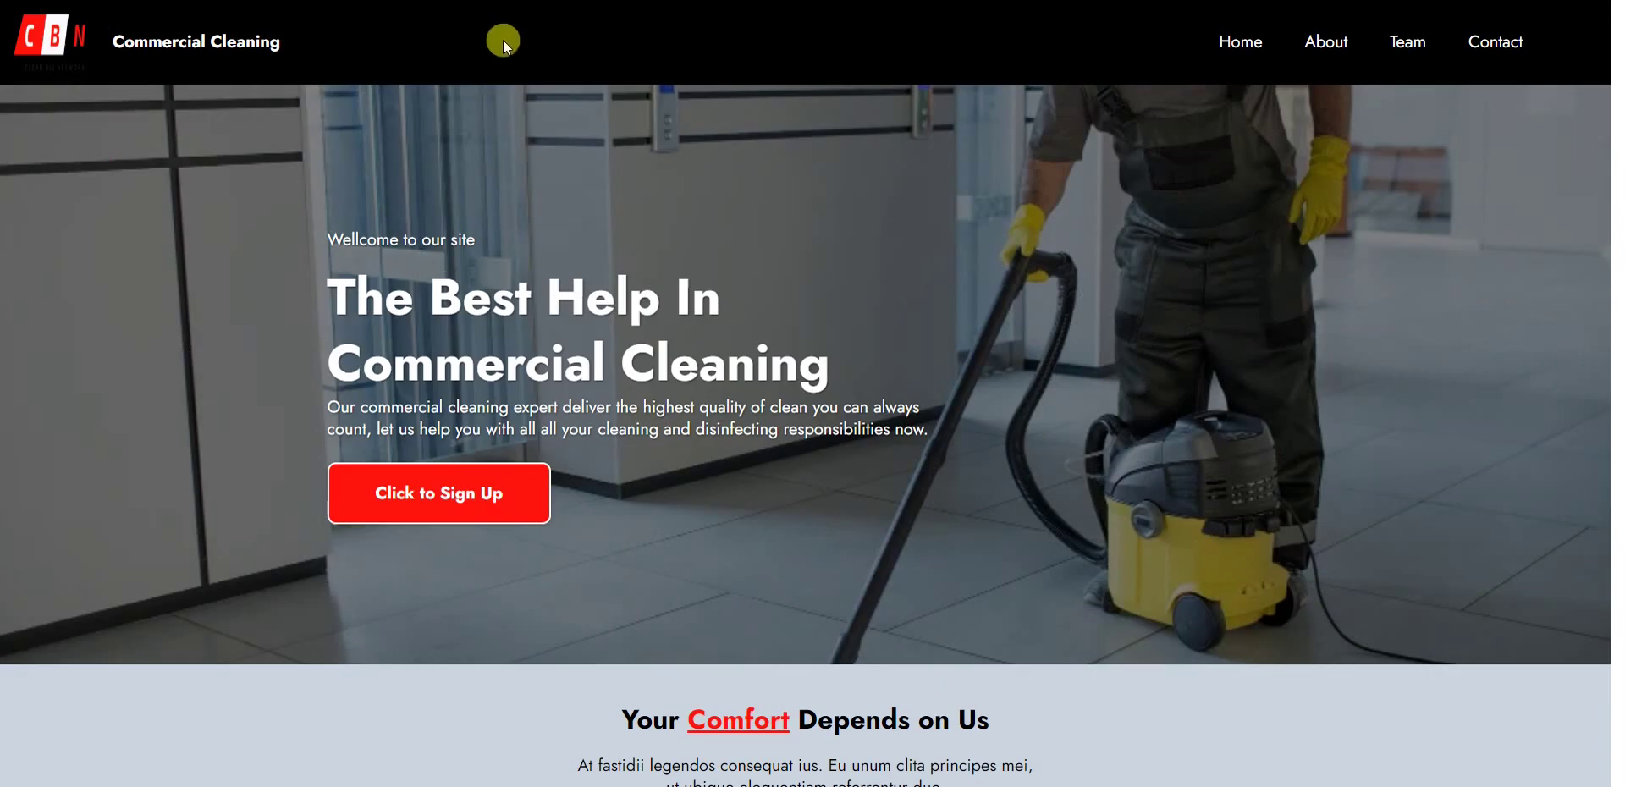
{"action": "left_click", "coordinate": [1323, 51]}
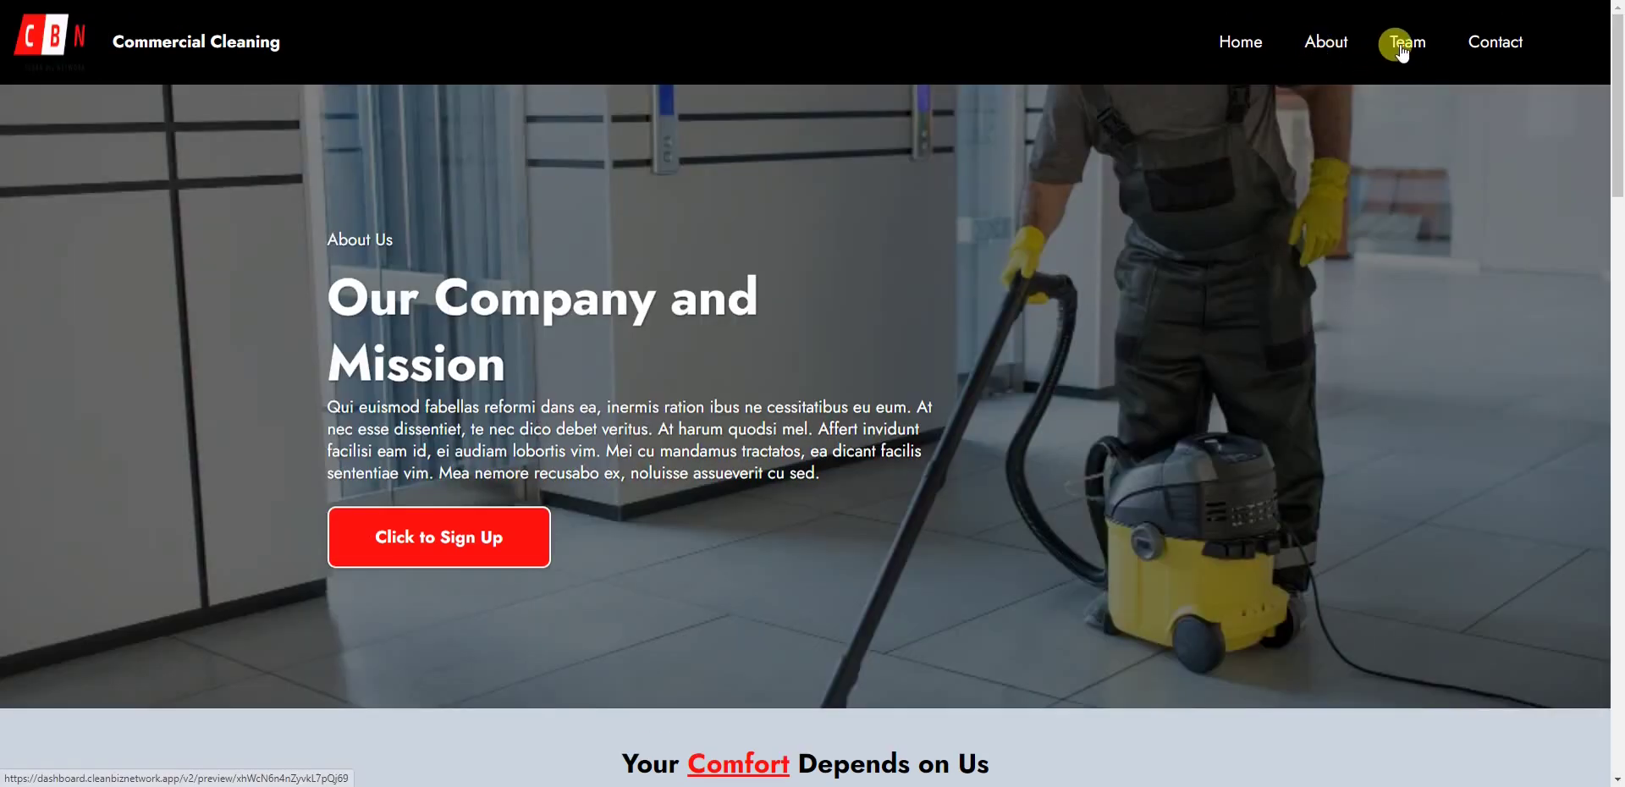
{"action": "left_click", "coordinate": [1403, 66]}
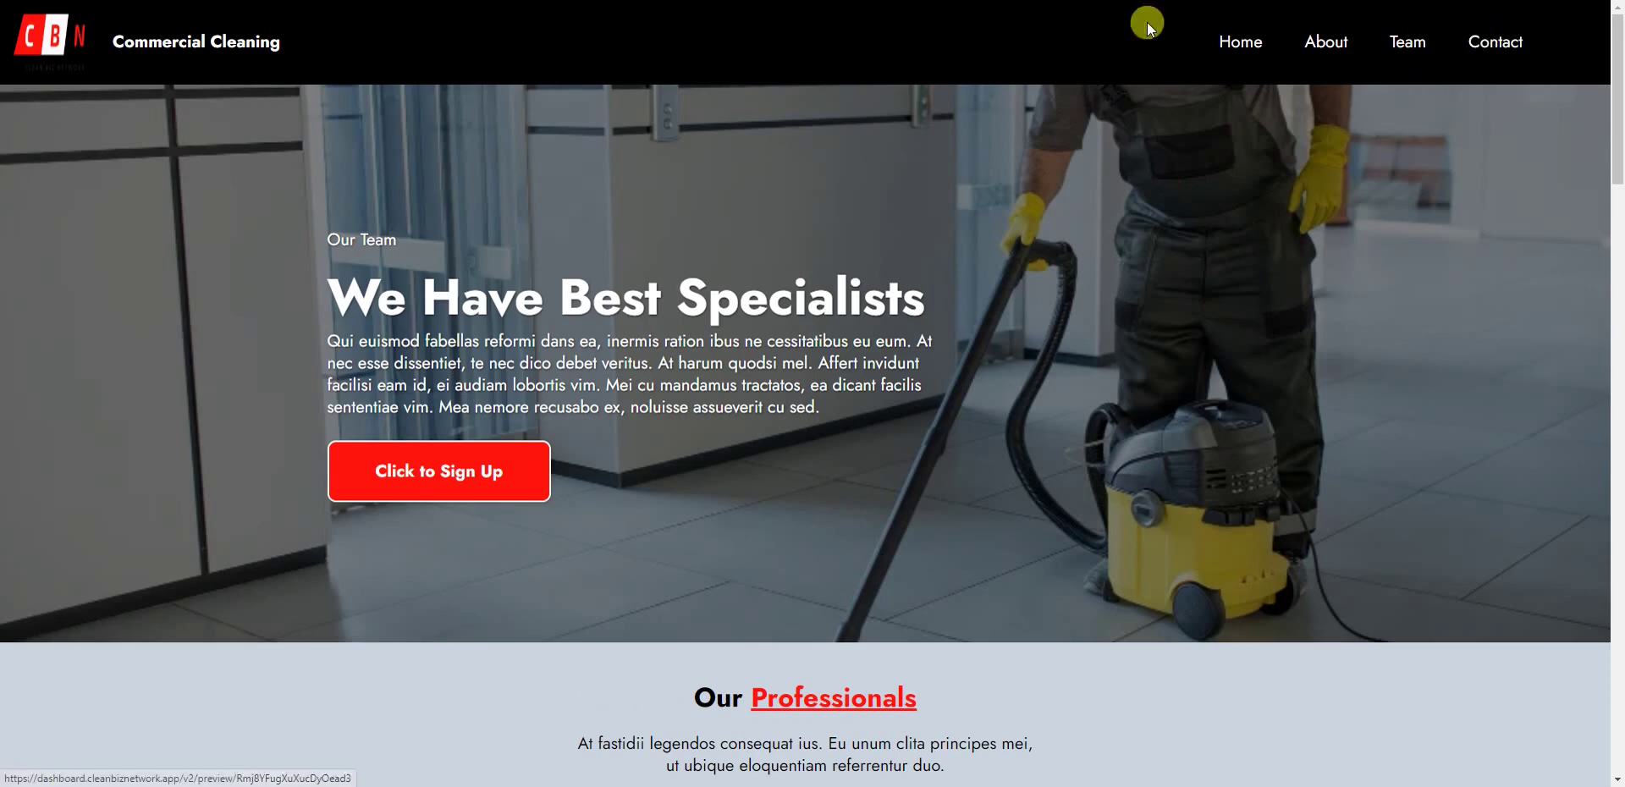
Step: View the previewed site's Contact page and return to the Commercial Cleaning page list
{"action": "key", "text": "ctrl+w"}
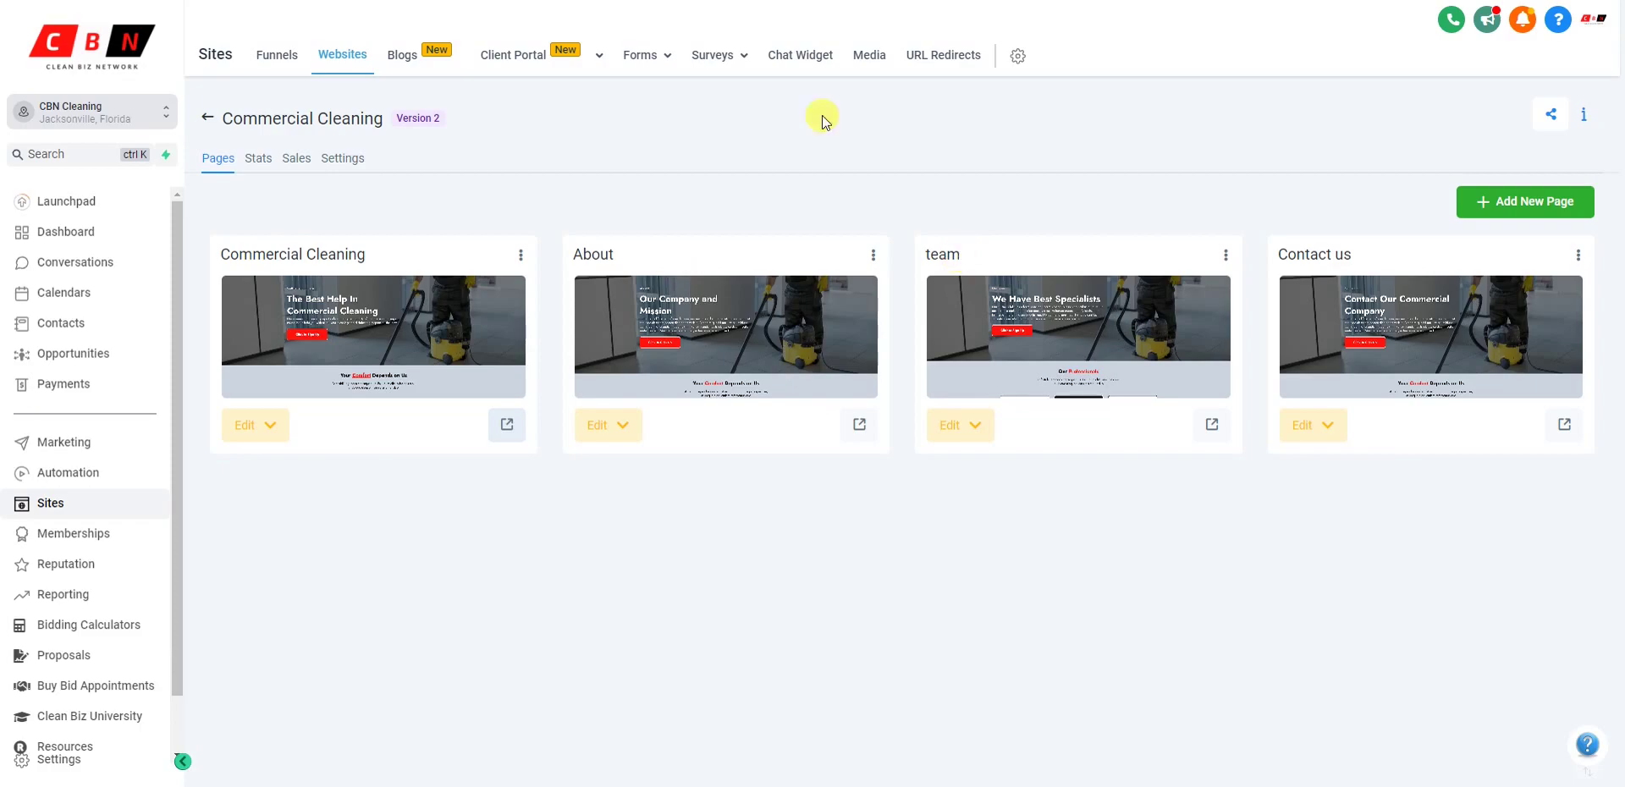
{"action": "key", "text": "ctrl+Tab"}
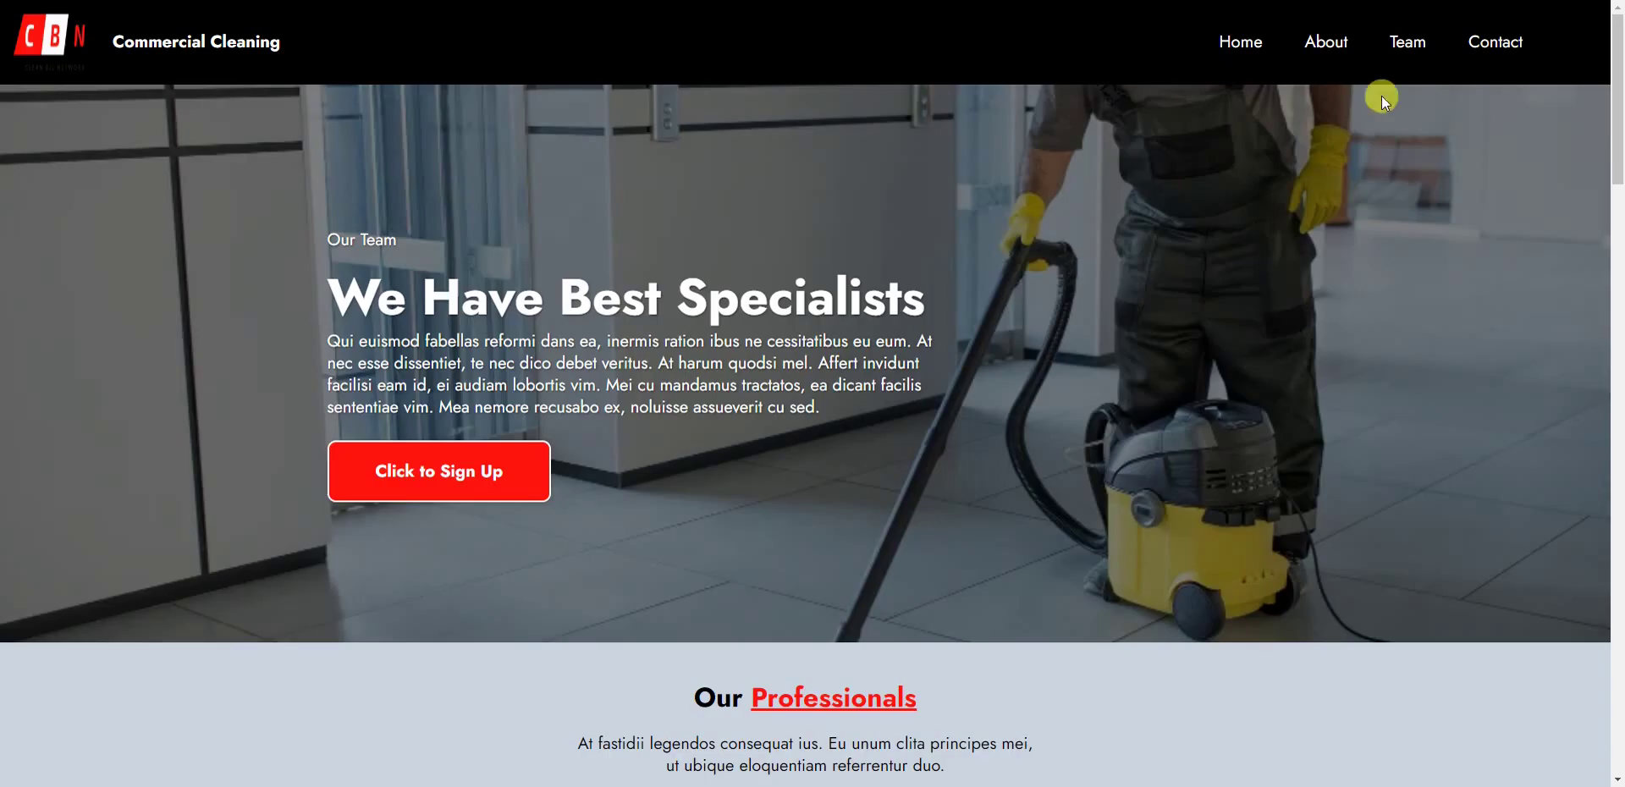
{"action": "left_click", "coordinate": [1499, 42]}
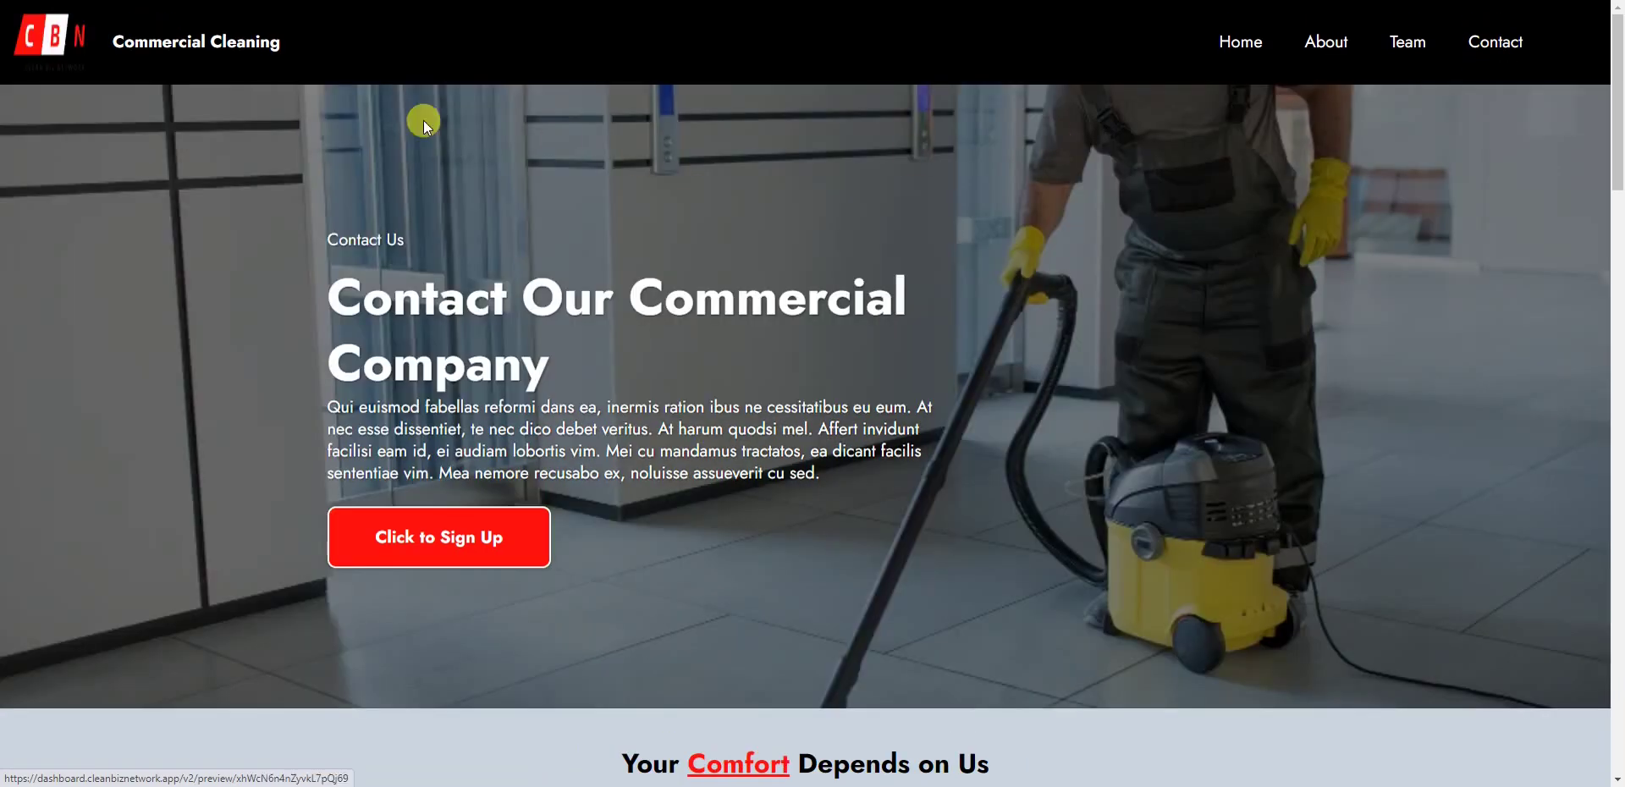
{"action": "key", "text": "ctrl+Tab"}
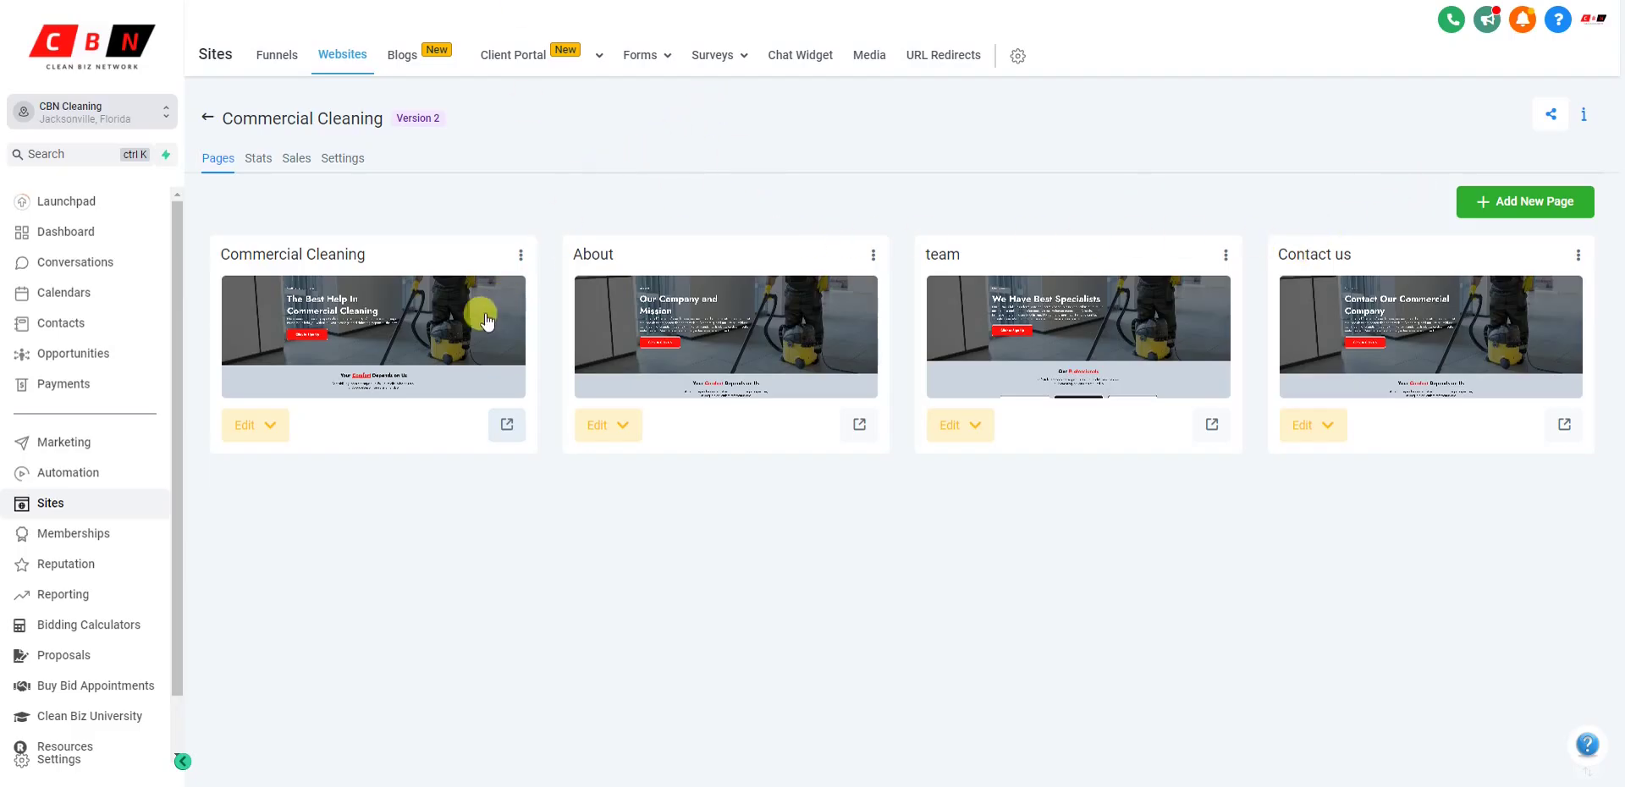
{"action": "key", "text": "ctrl+Tab"}
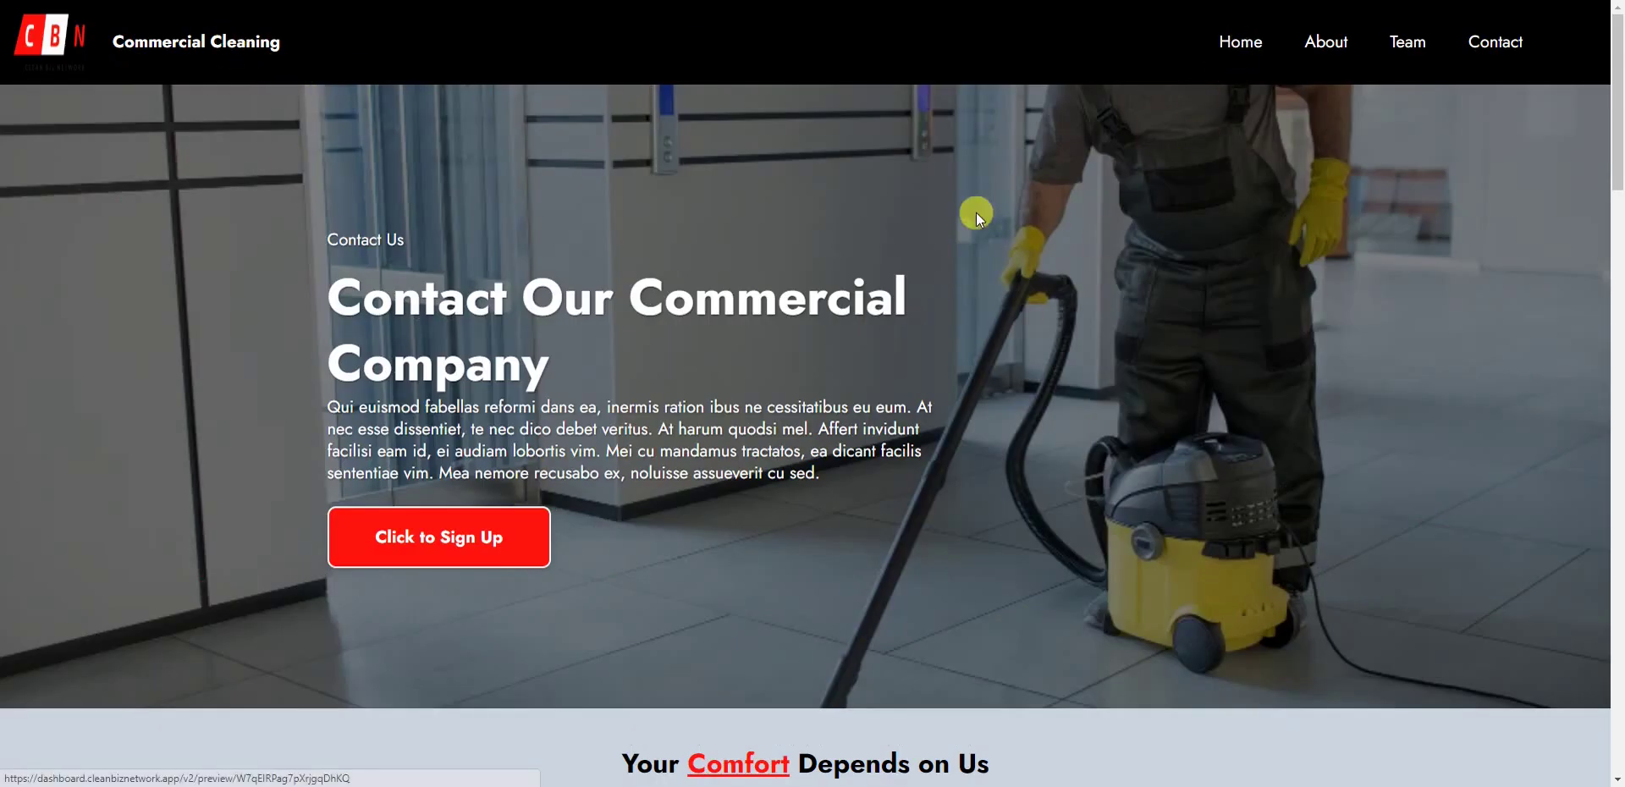
{"action": "key", "text": "alt+Left"}
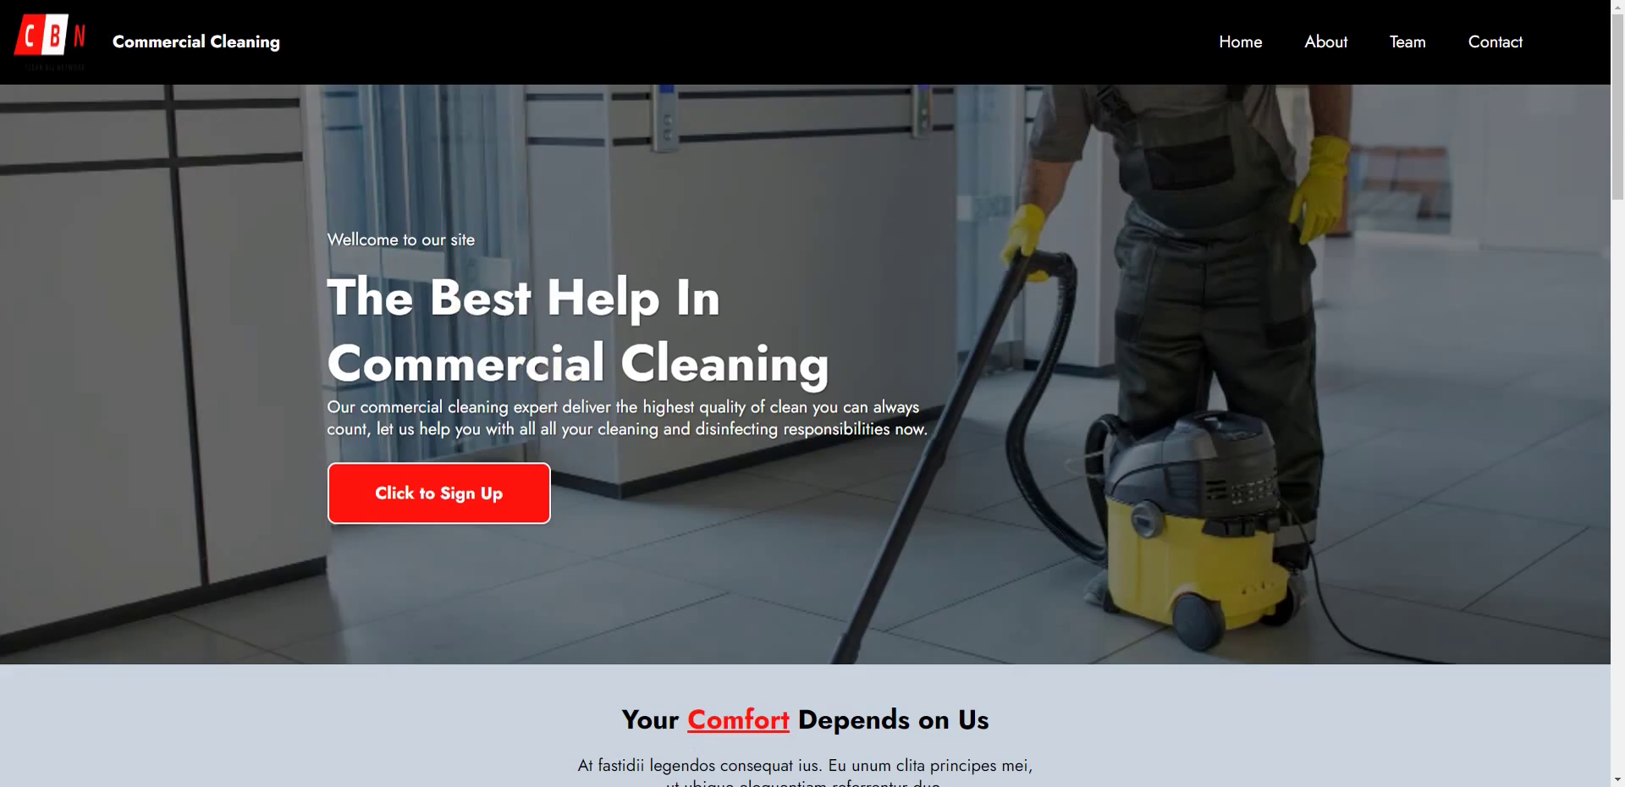
{"action": "left_click", "coordinate": [562, 4]}
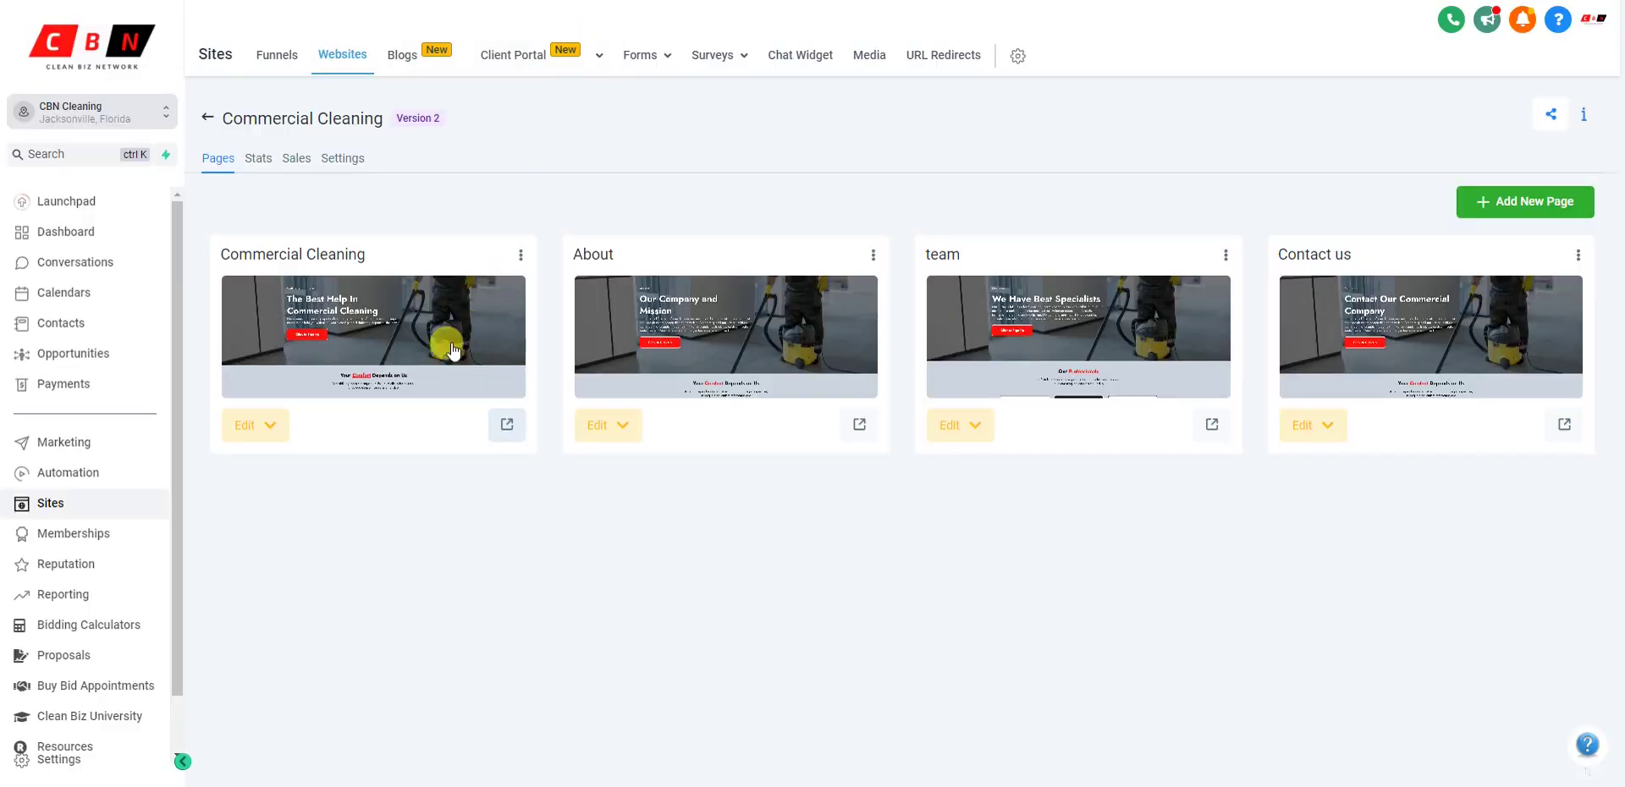
Step: Open the Commercial Cleaning page for editing in the same window and select its navigation menu
{"action": "left_click", "coordinate": [269, 430]}
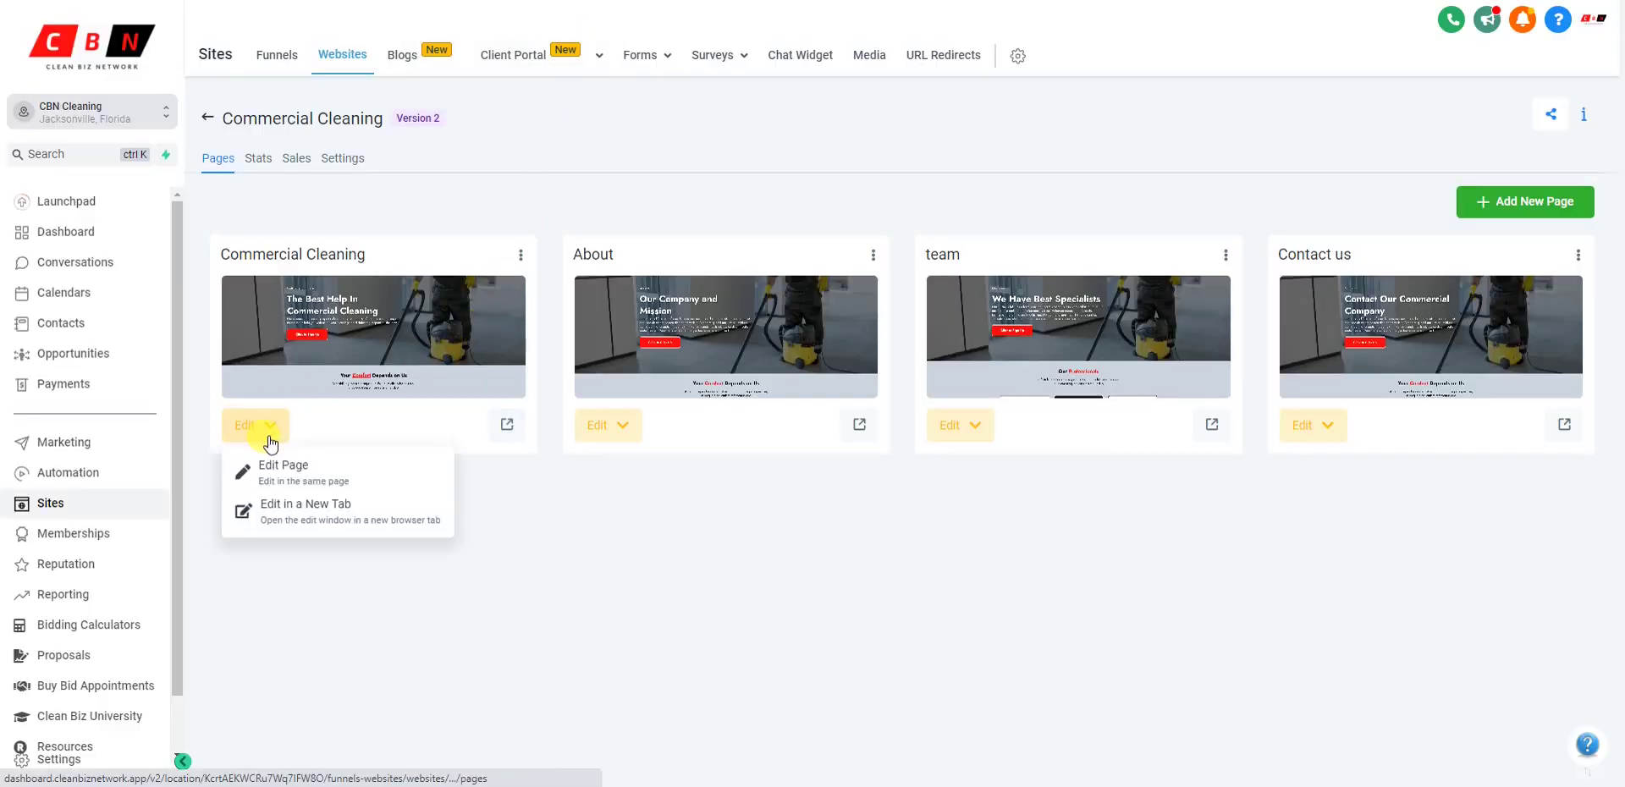
{"action": "left_click", "coordinate": [322, 473]}
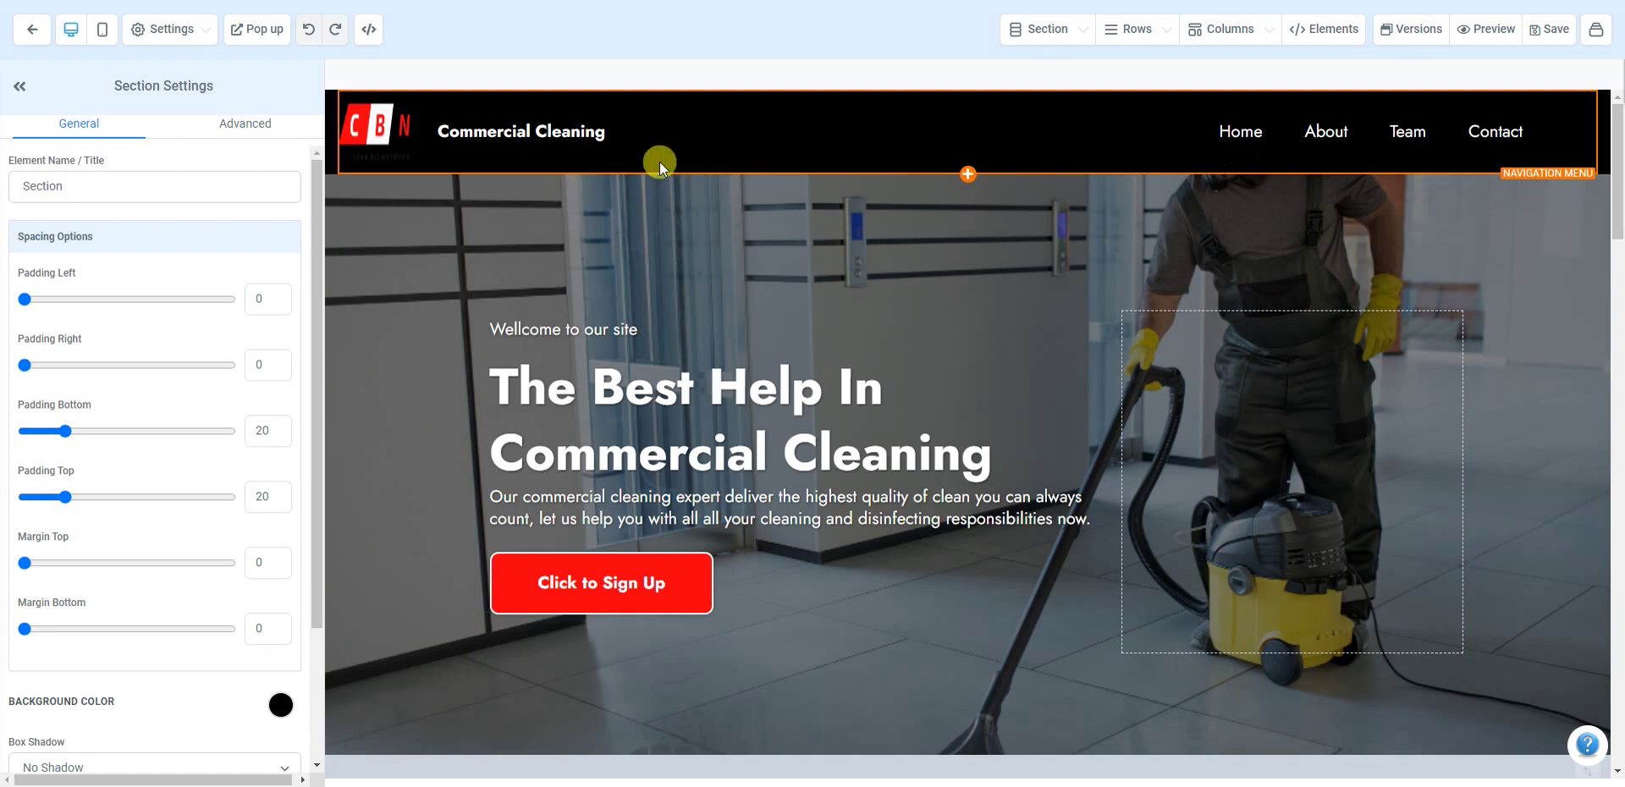
{"action": "left_click", "coordinate": [370, 132]}
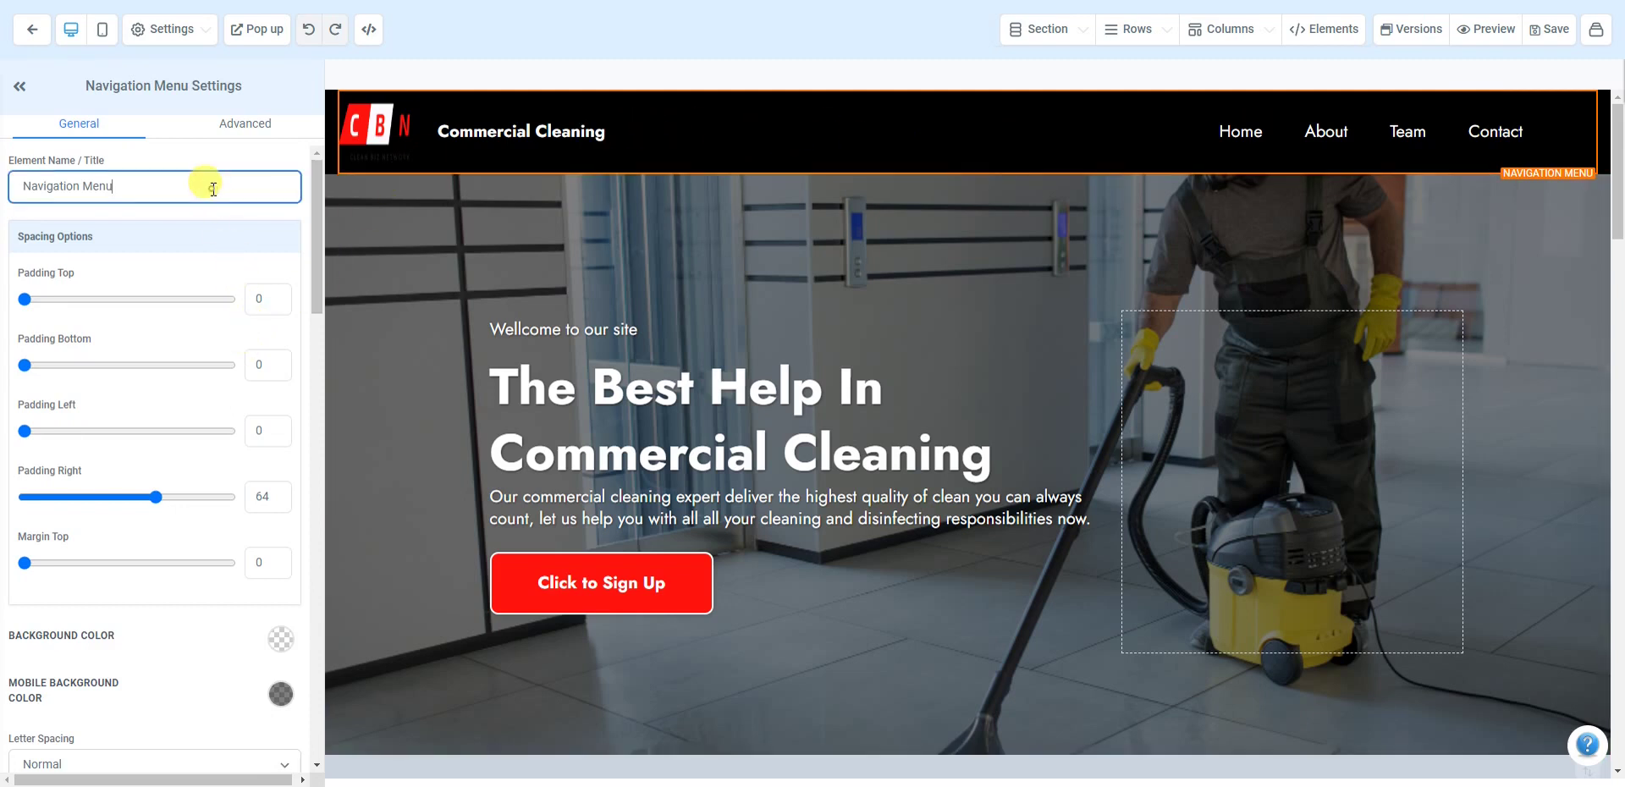
Step: Rename the navigation menu element as Header Navigation Menu
{"action": "scroll", "coordinate": [211, 290], "scroll_direction": "down", "scroll_amount": 4}
{"action": "scroll", "coordinate": [212, 296], "scroll_direction": "up", "scroll_amount": 1}
{"action": "scroll", "coordinate": [217, 277], "scroll_direction": "up", "scroll_amount": 3}
{"action": "left_click", "coordinate": [183, 201]}
{"action": "left_click", "coordinate": [42, 184]}
{"action": "type", "text": "Ha"}
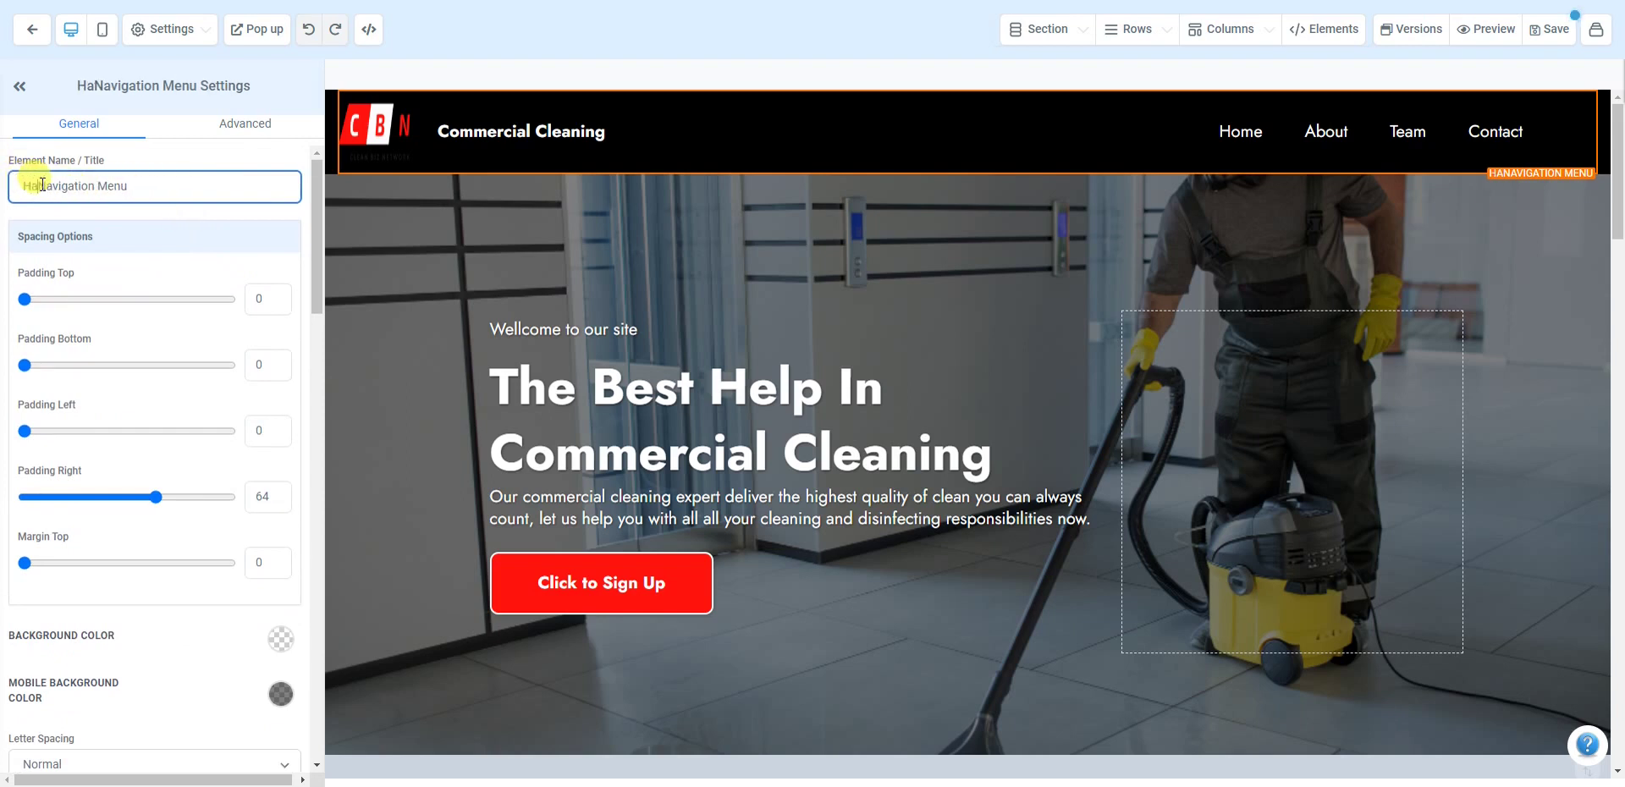
{"action": "type", "text": "ader"}
{"action": "left_click", "coordinate": [186, 158]}
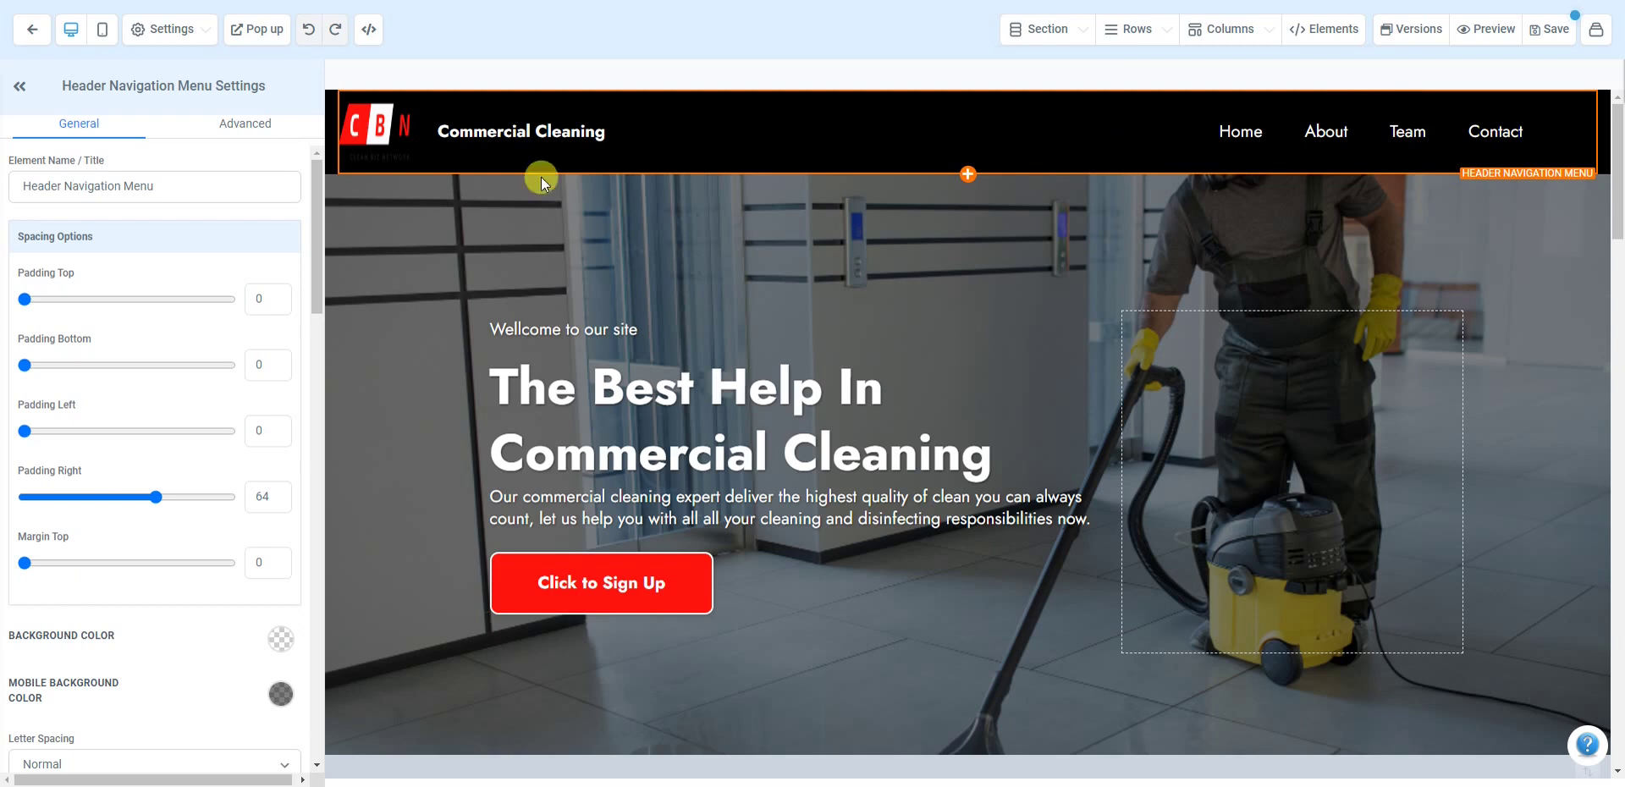
Step: Retitle the Team menu item as Services, keep it linked to the team page, and submit the change
{"action": "scroll", "coordinate": [228, 279], "scroll_direction": "down", "scroll_amount": 8}
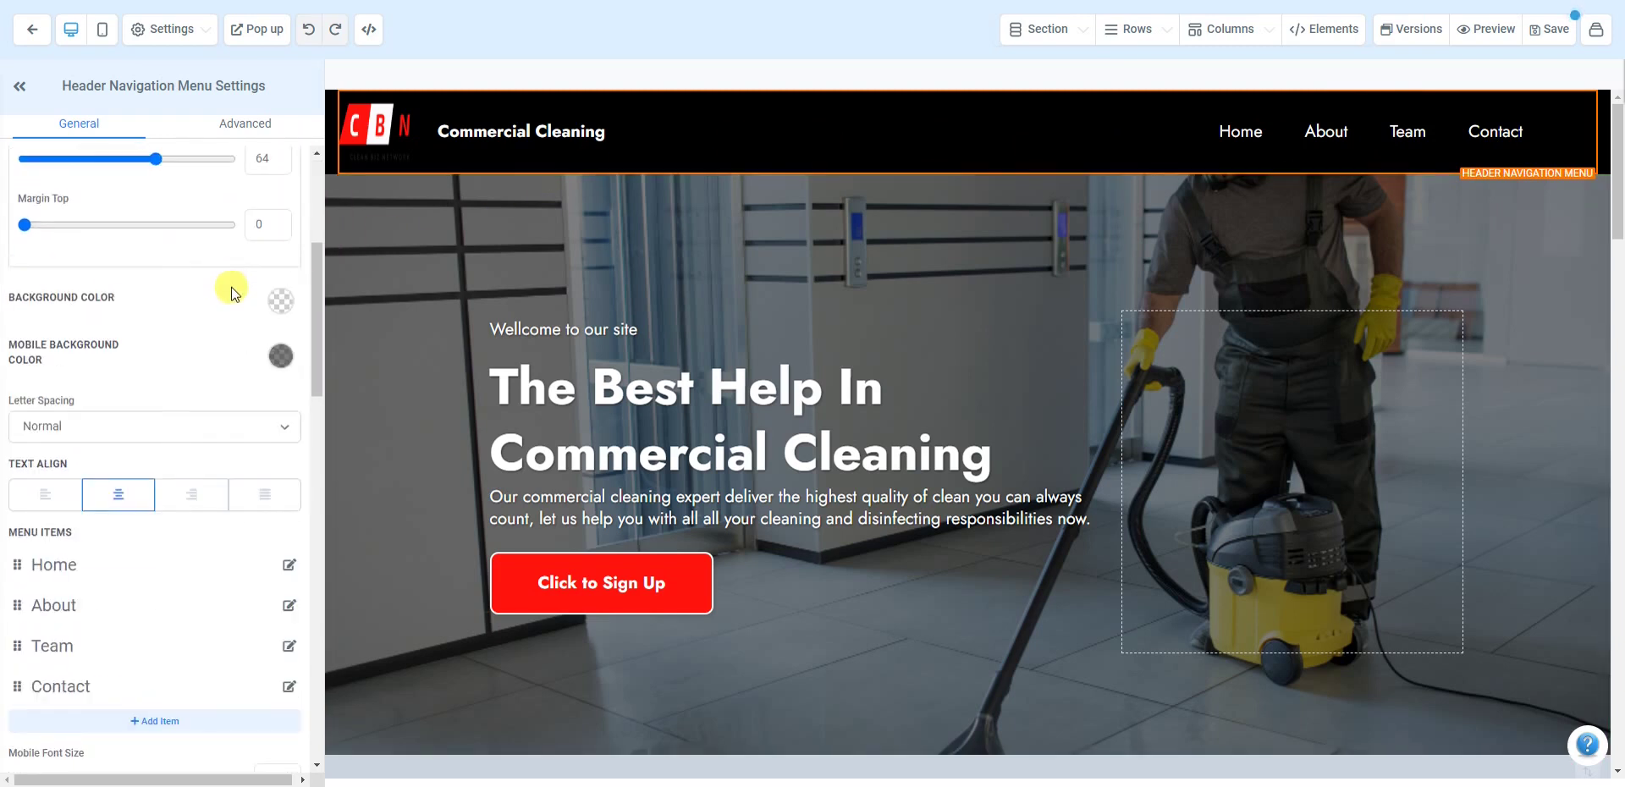
{"action": "scroll", "coordinate": [169, 330], "scroll_direction": "up", "scroll_amount": 2}
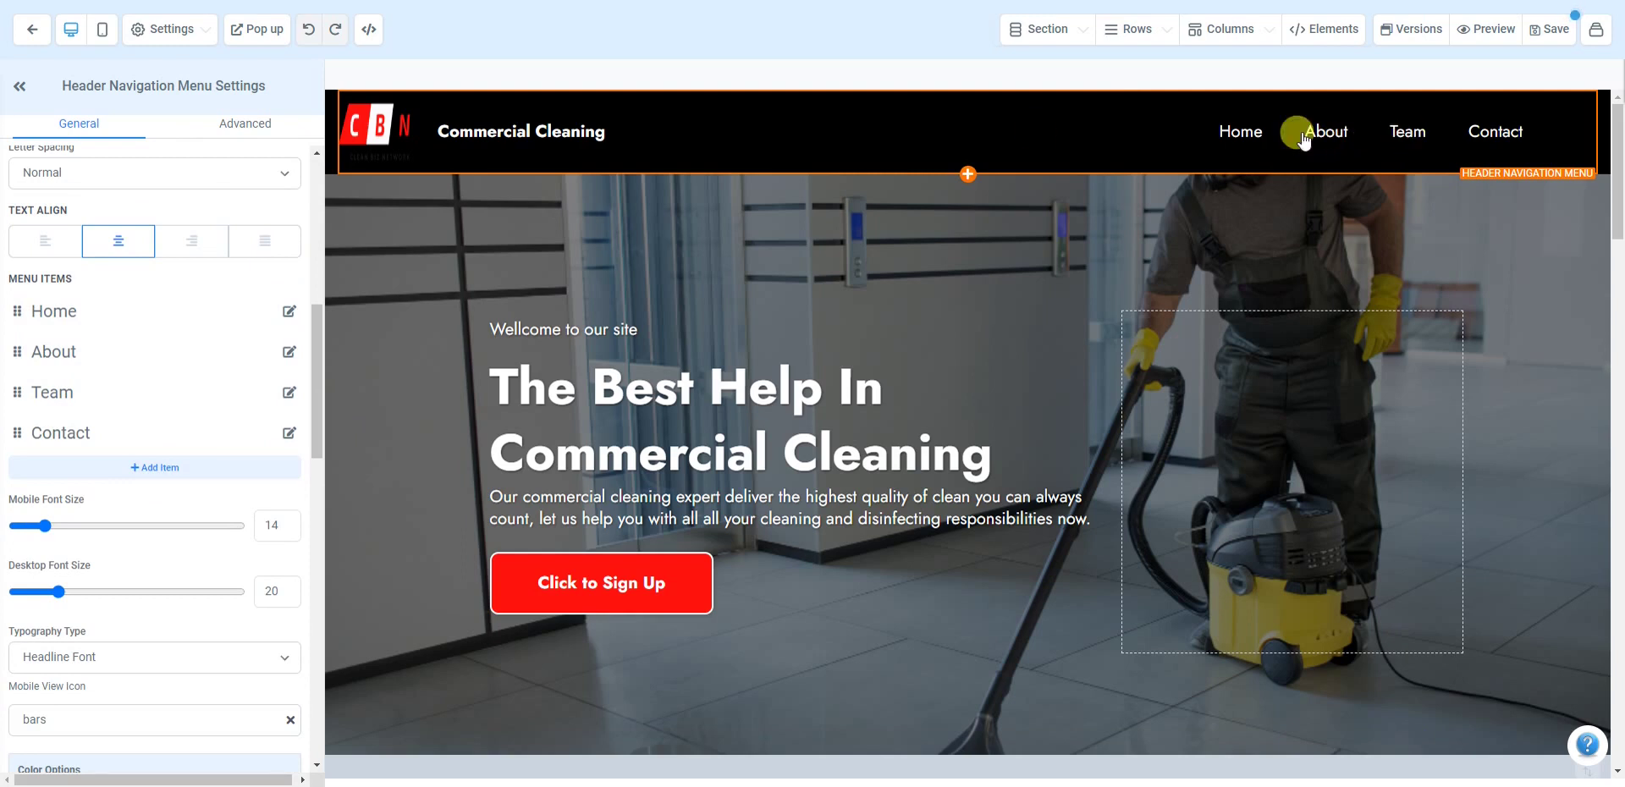
{"action": "left_click", "coordinate": [289, 392]}
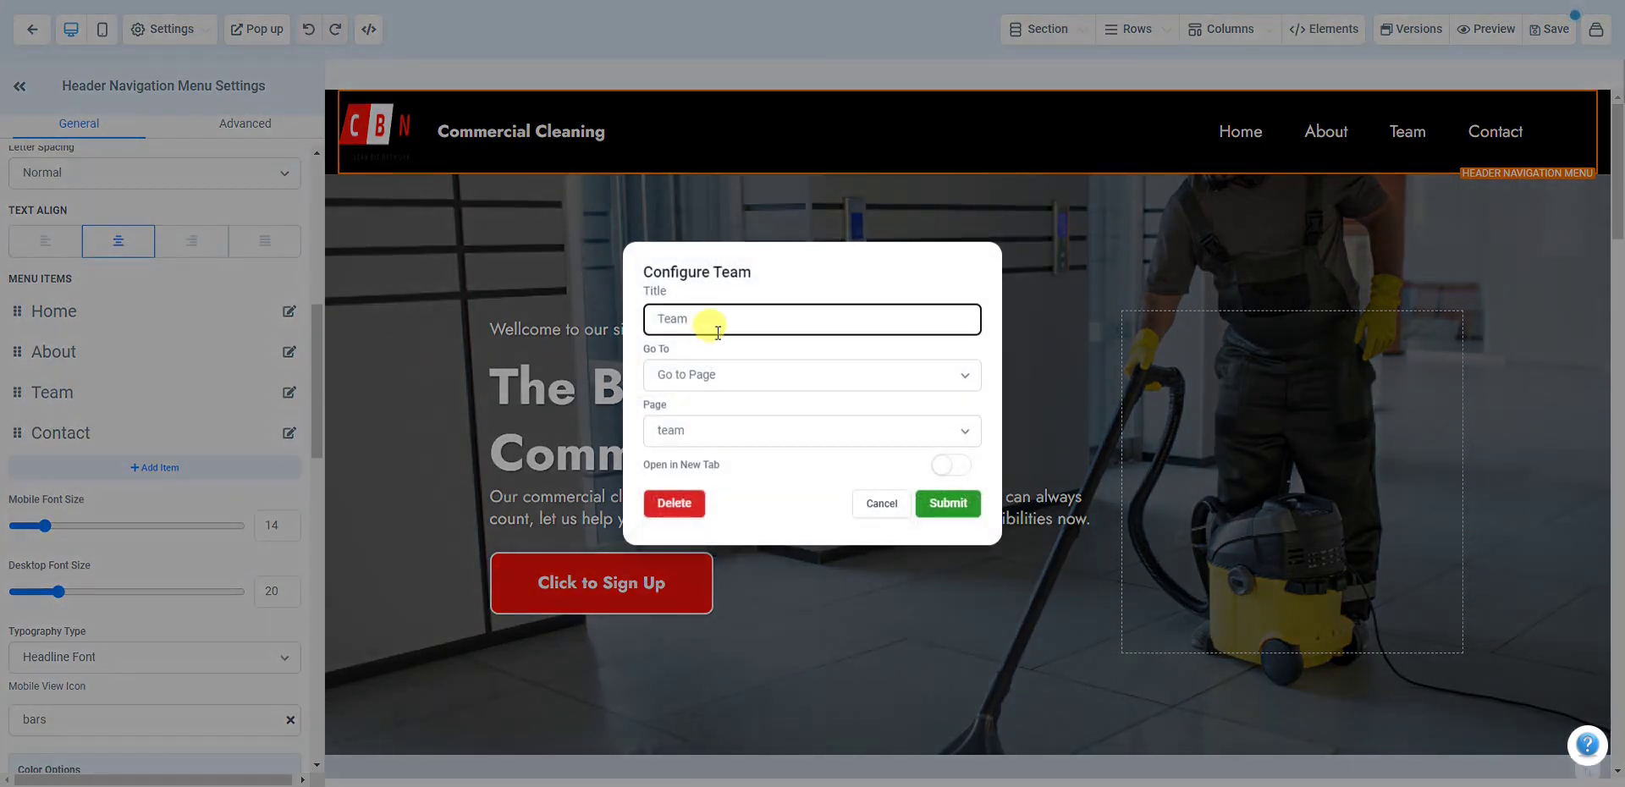
{"action": "double_click", "coordinate": [723, 319]}
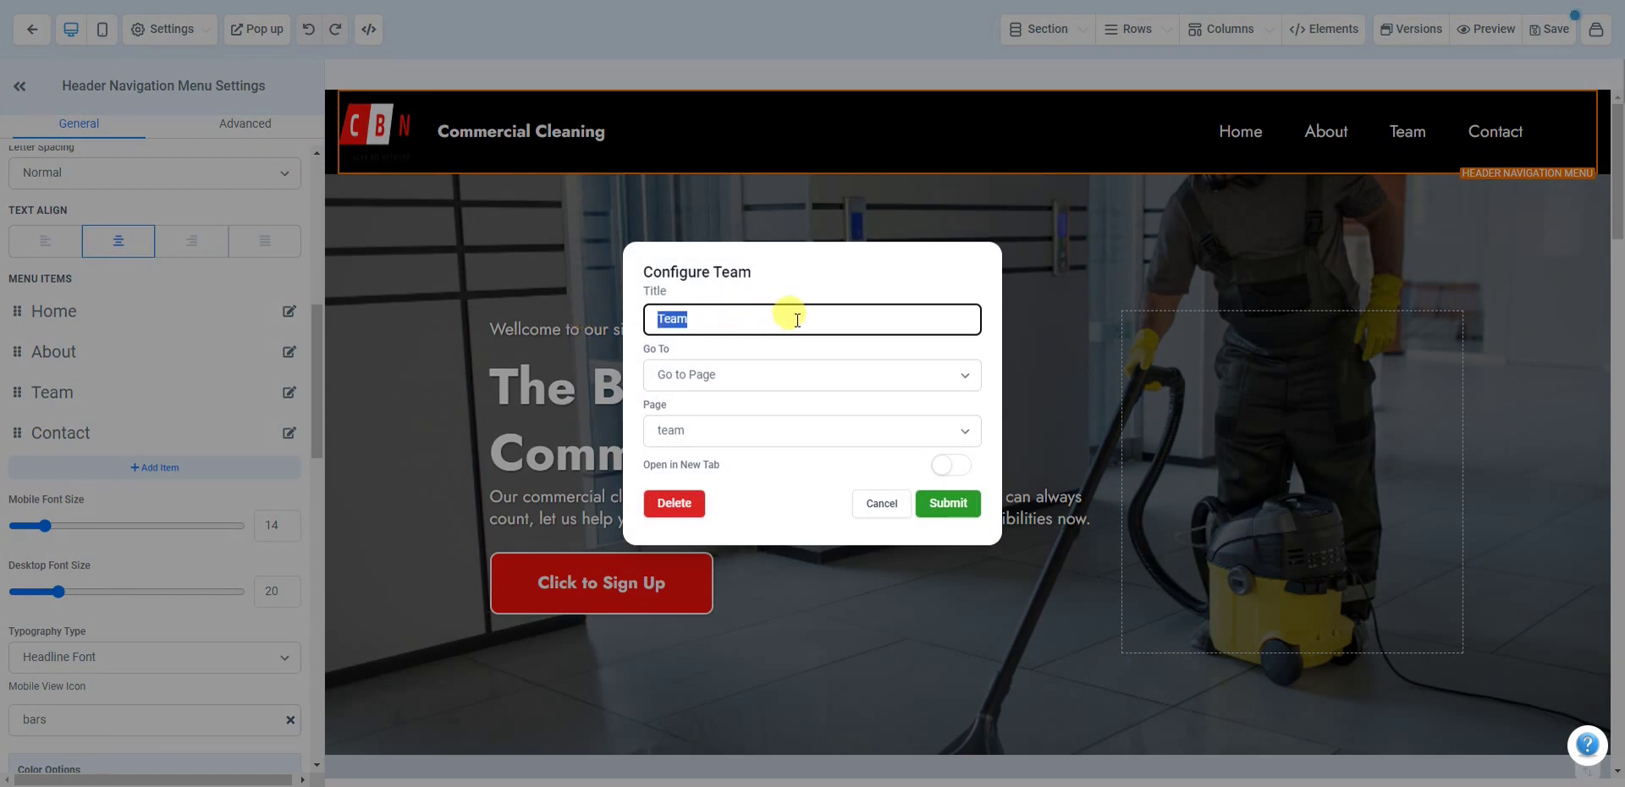
{"action": "type", "text": "Services"}
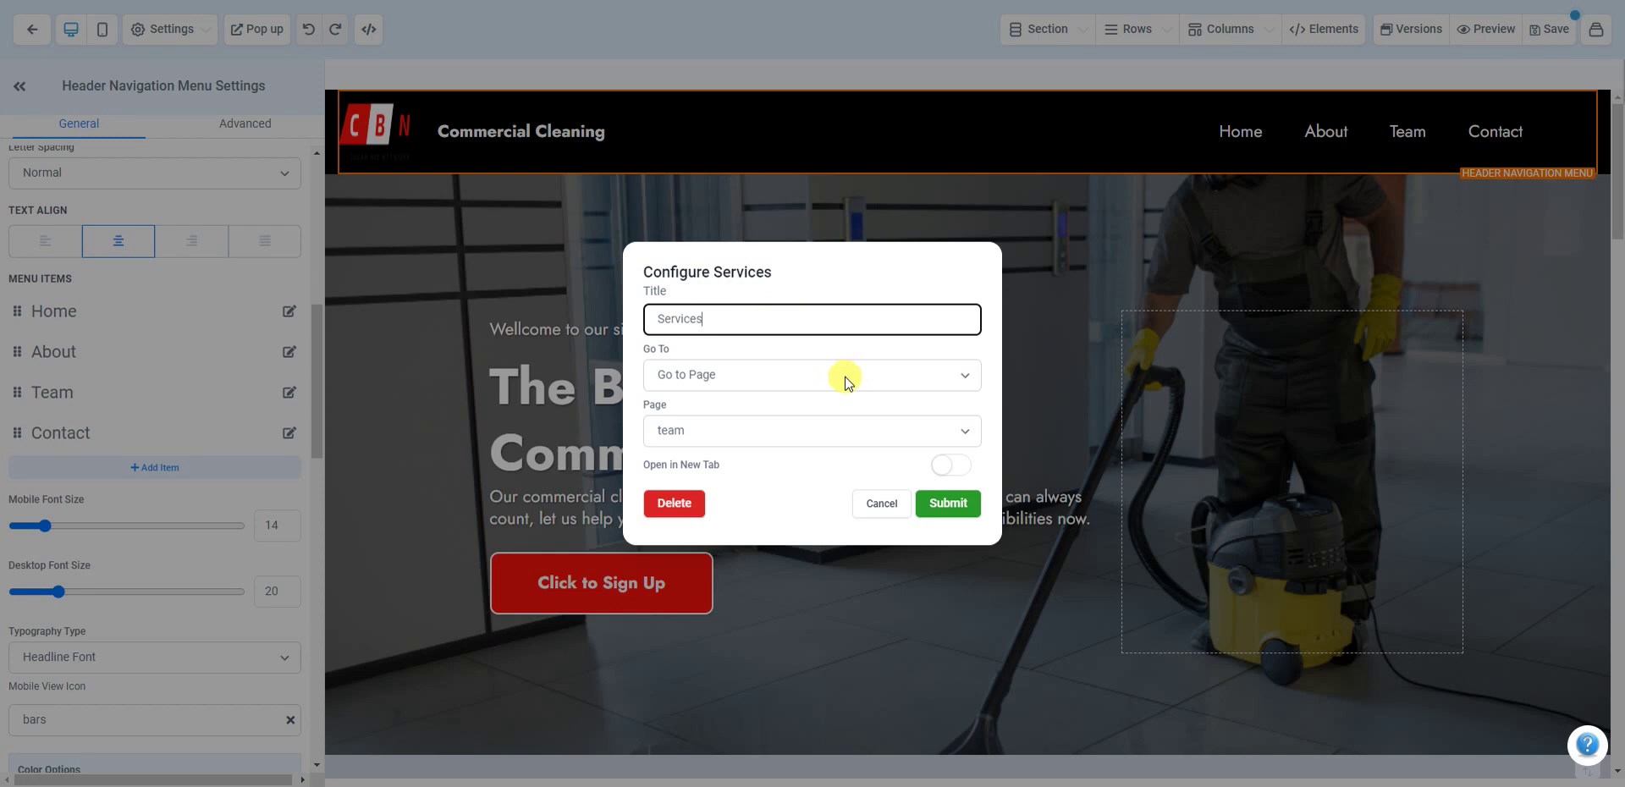
{"action": "left_click", "coordinate": [795, 427]}
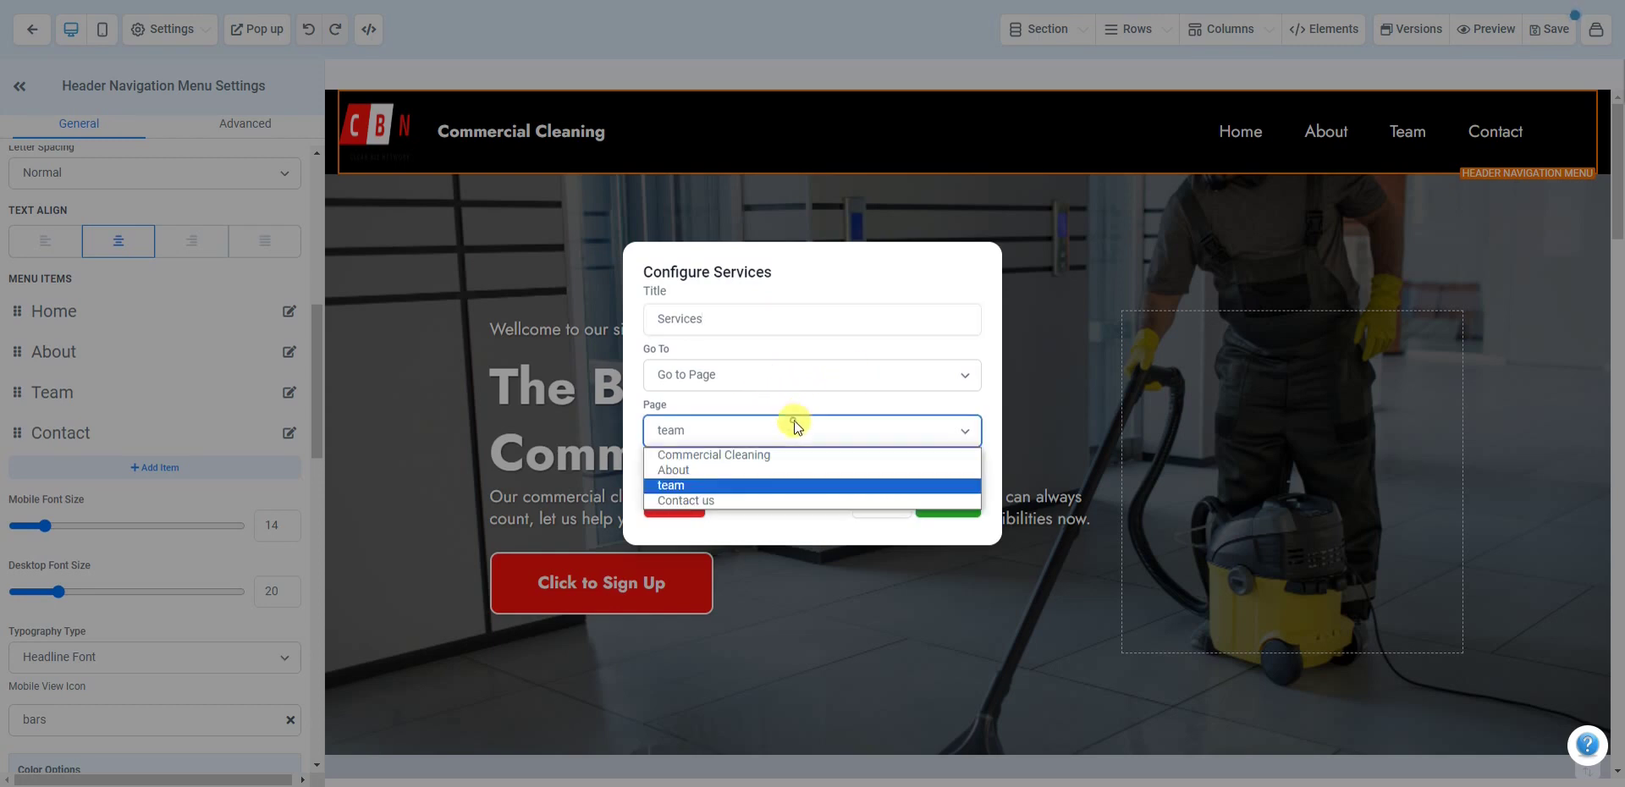
{"action": "left_click", "coordinate": [738, 484]}
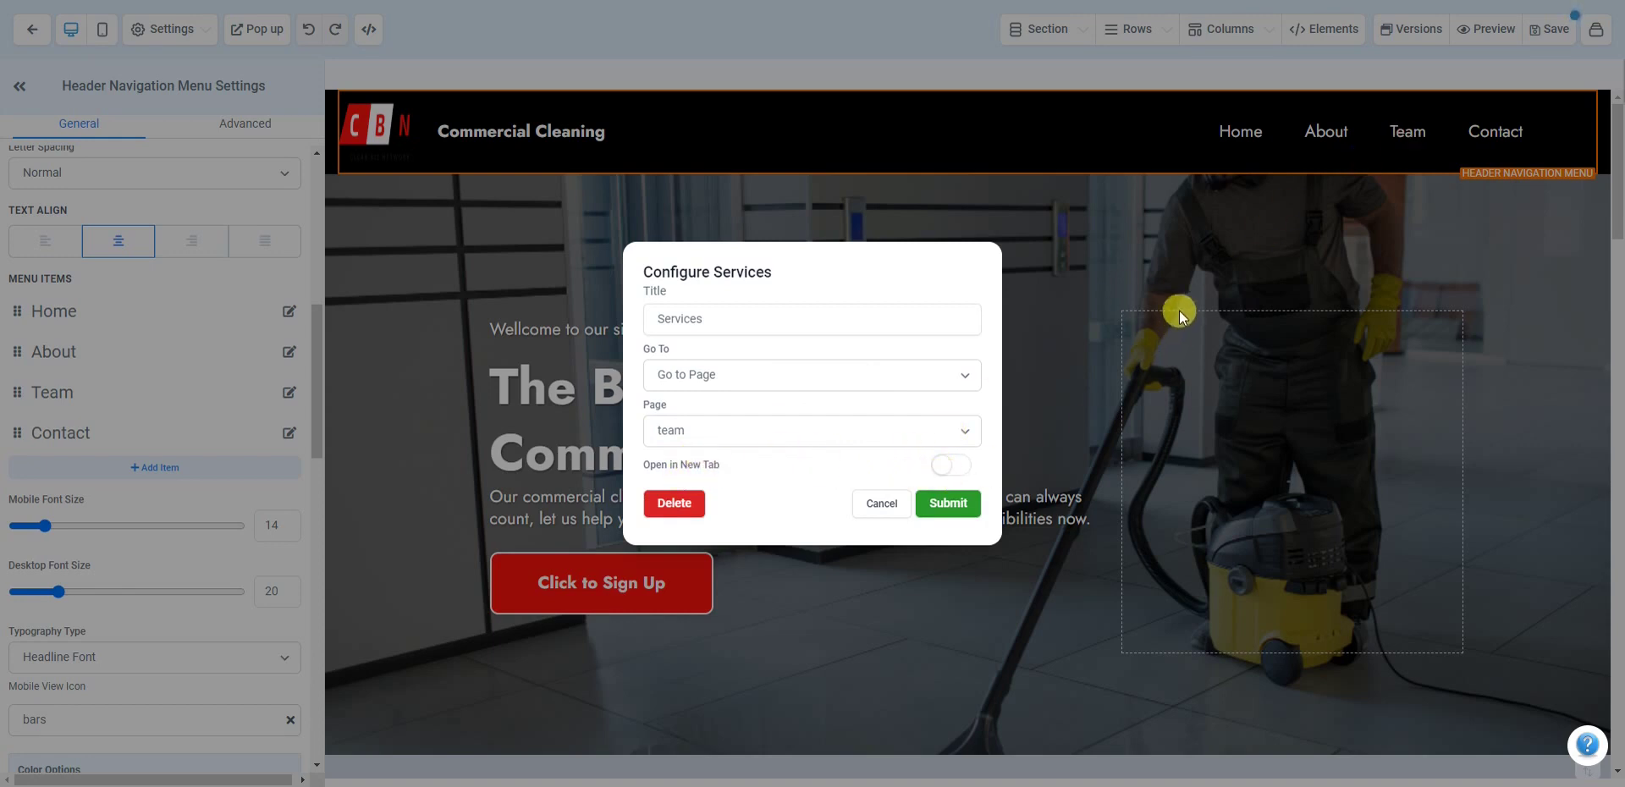
{"action": "left_click", "coordinate": [951, 508]}
{"action": "left_click", "coordinate": [954, 505]}
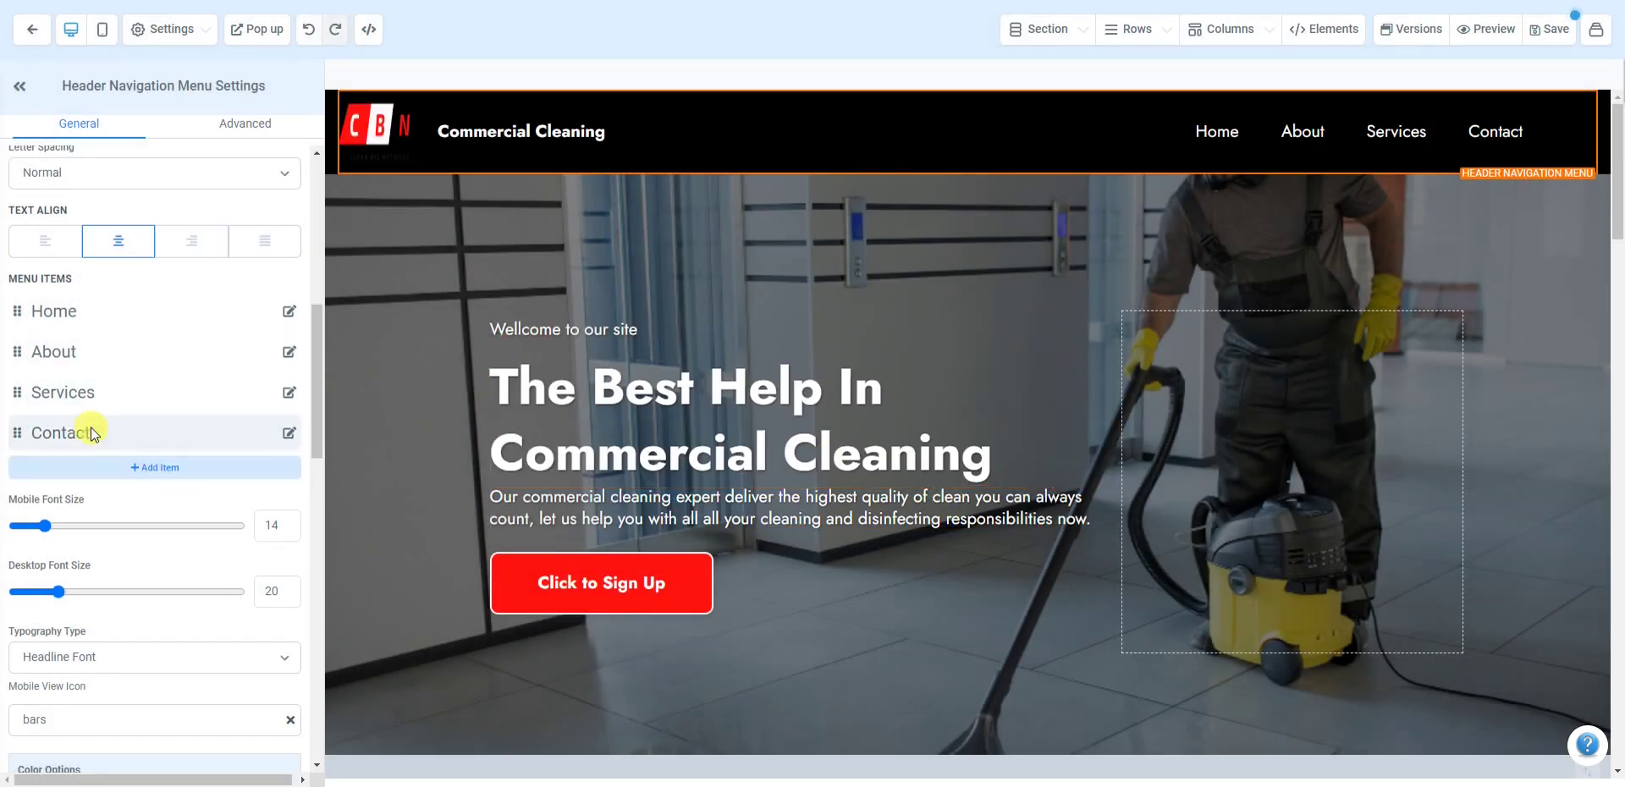
Step: Add a menu item titled Team and set its destination type to Go to Page
{"action": "left_click", "coordinate": [155, 468]}
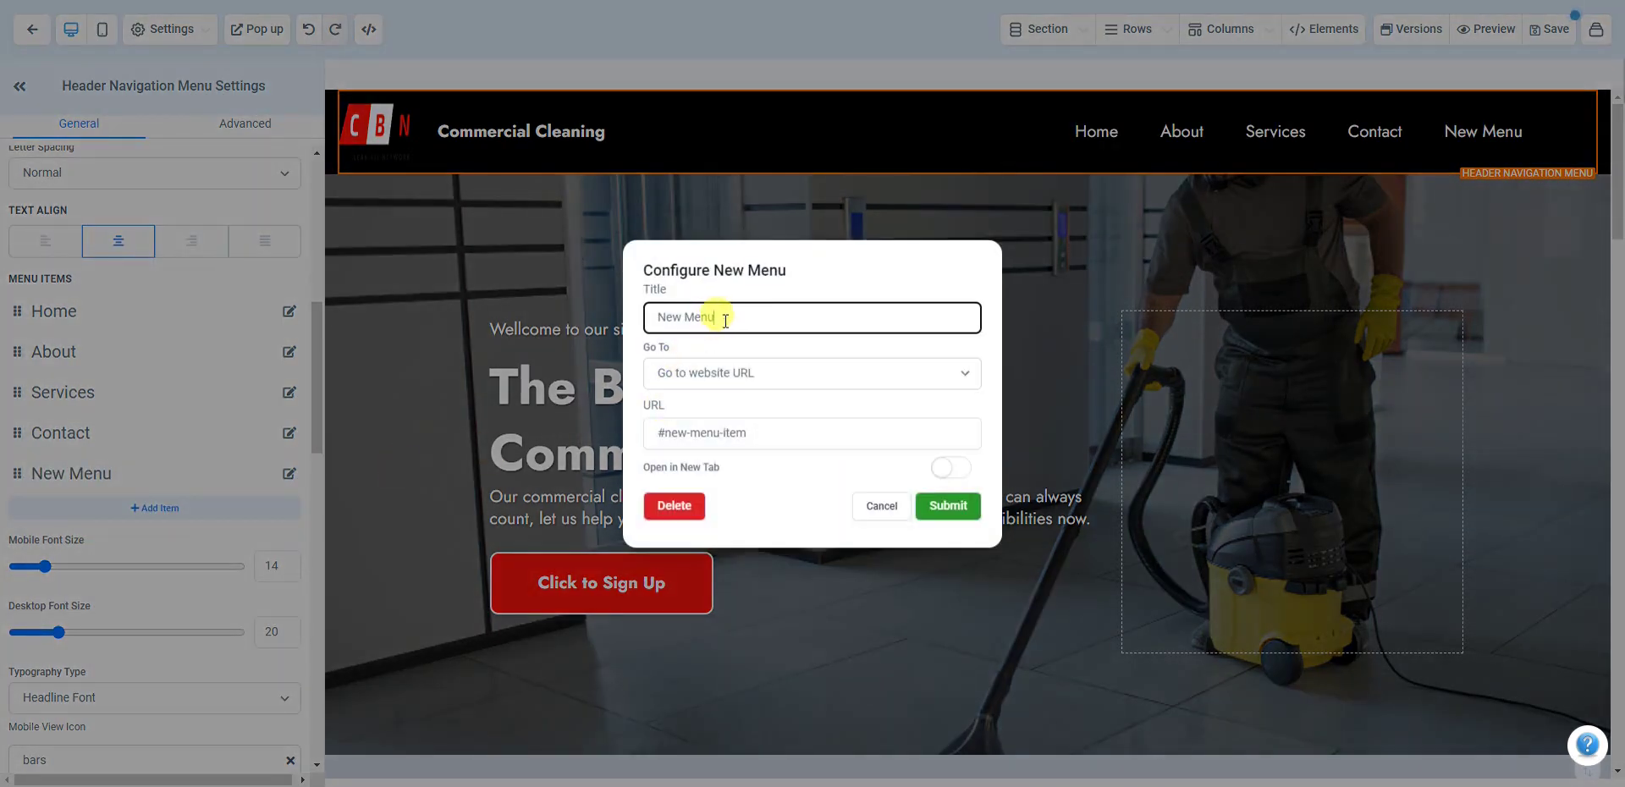
{"action": "type", "text": "Team"}
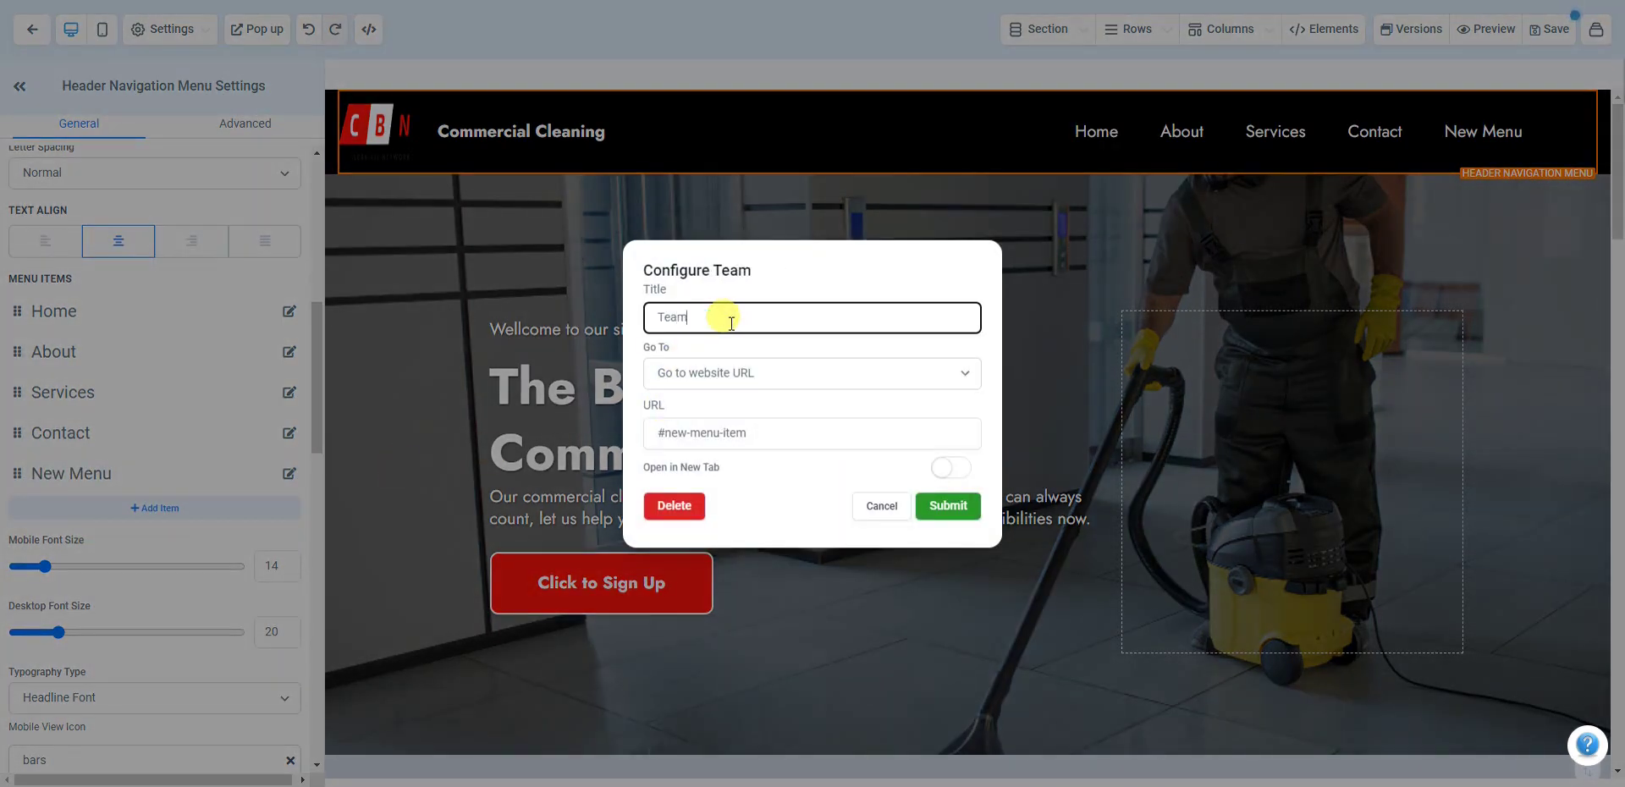
{"action": "left_click", "coordinate": [744, 372]}
{"action": "left_click", "coordinate": [743, 408]}
Step: Try the Go to website URL destination for the new Team item and switch it back to Go to Page
{"action": "left_click", "coordinate": [787, 374]}
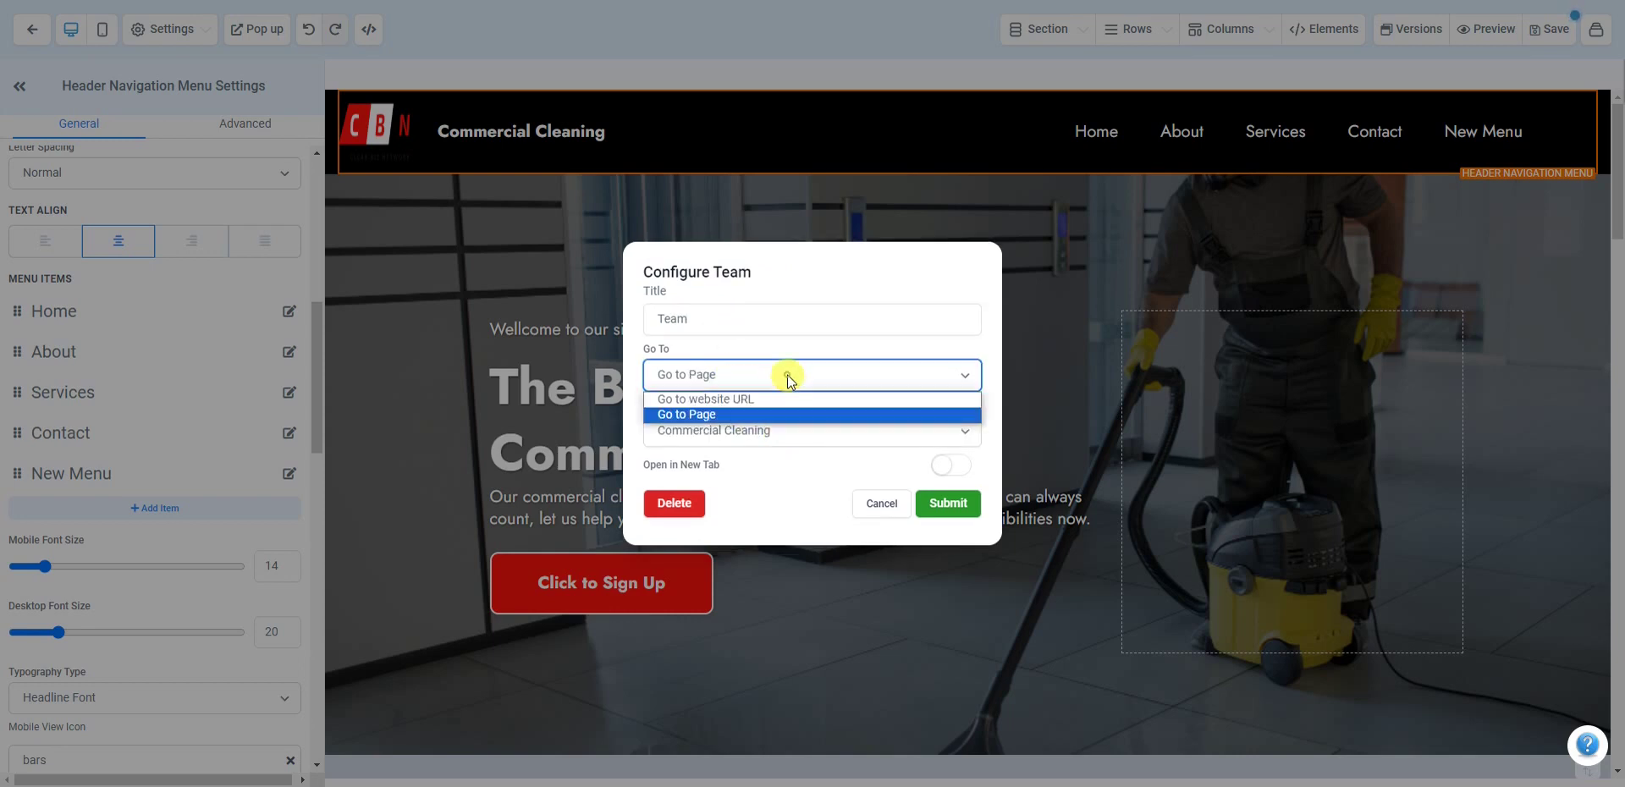
{"action": "left_click", "coordinate": [760, 398]}
{"action": "left_click", "coordinate": [763, 427]}
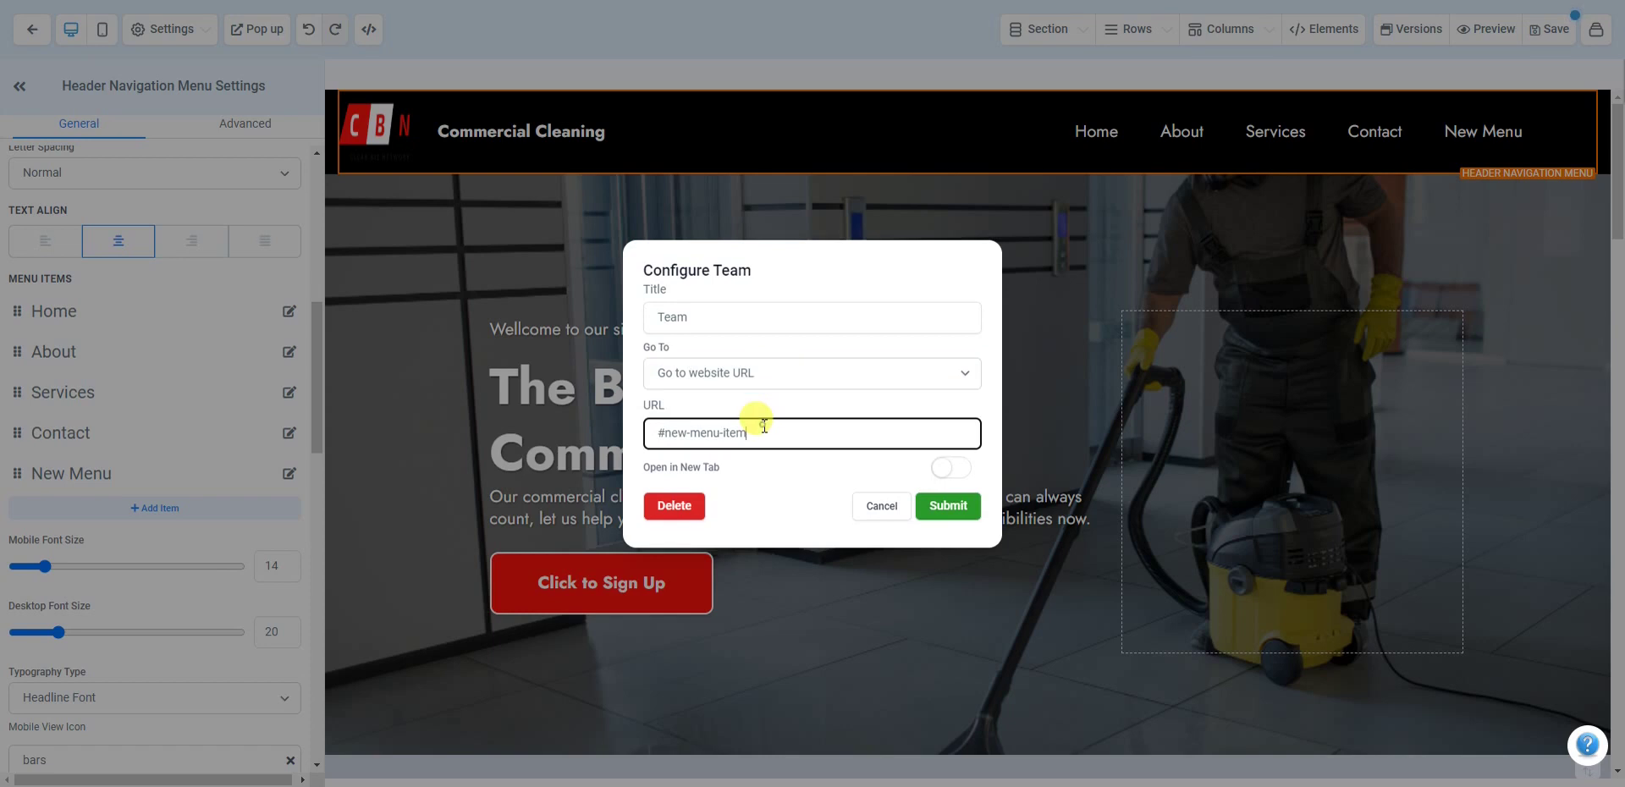
{"action": "left_click", "coordinate": [808, 378]}
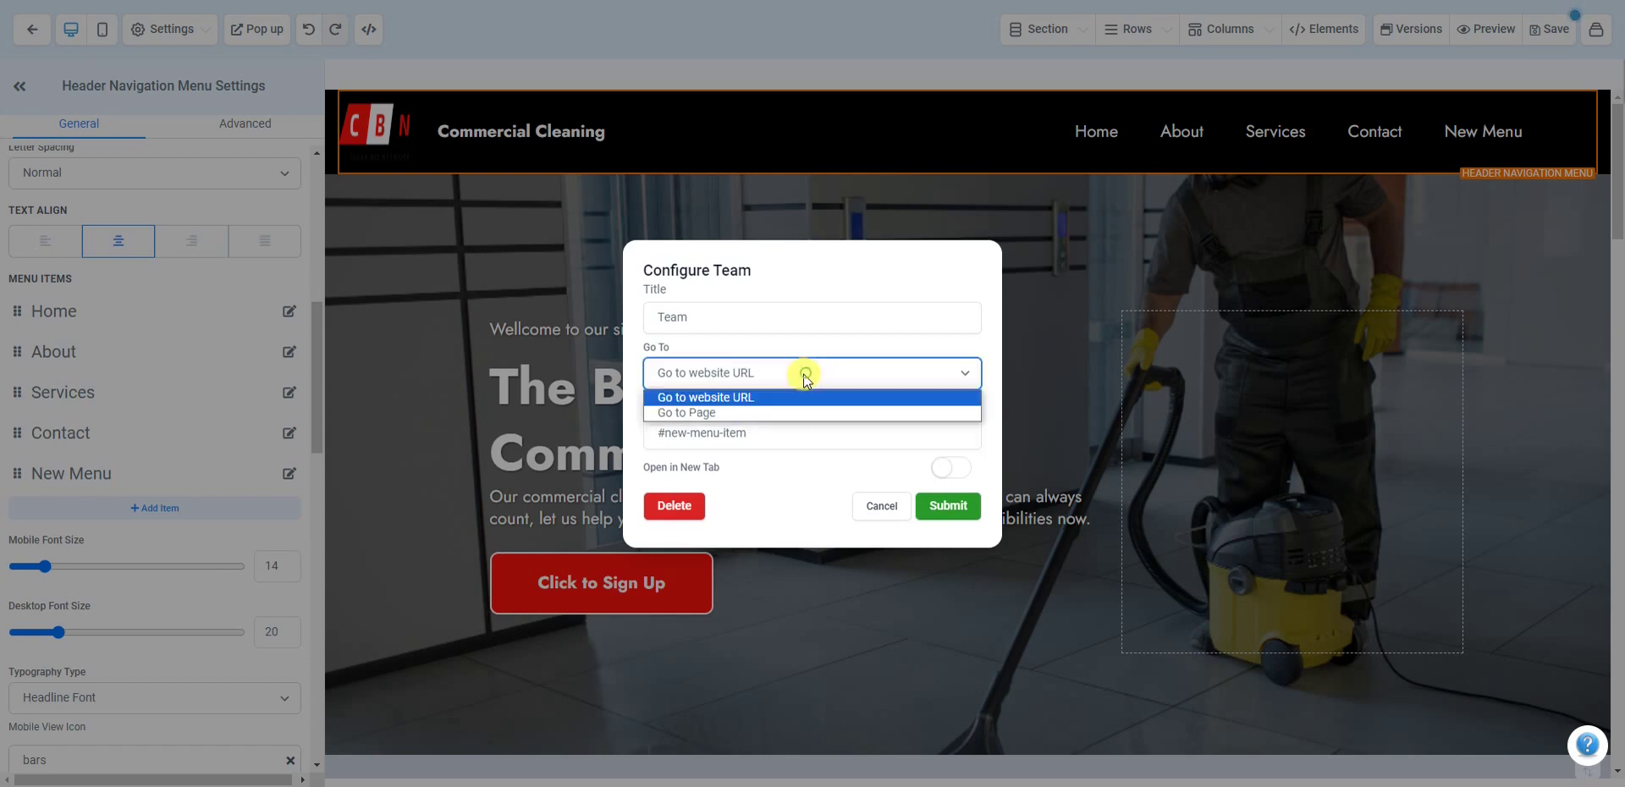
{"action": "left_click", "coordinate": [763, 413]}
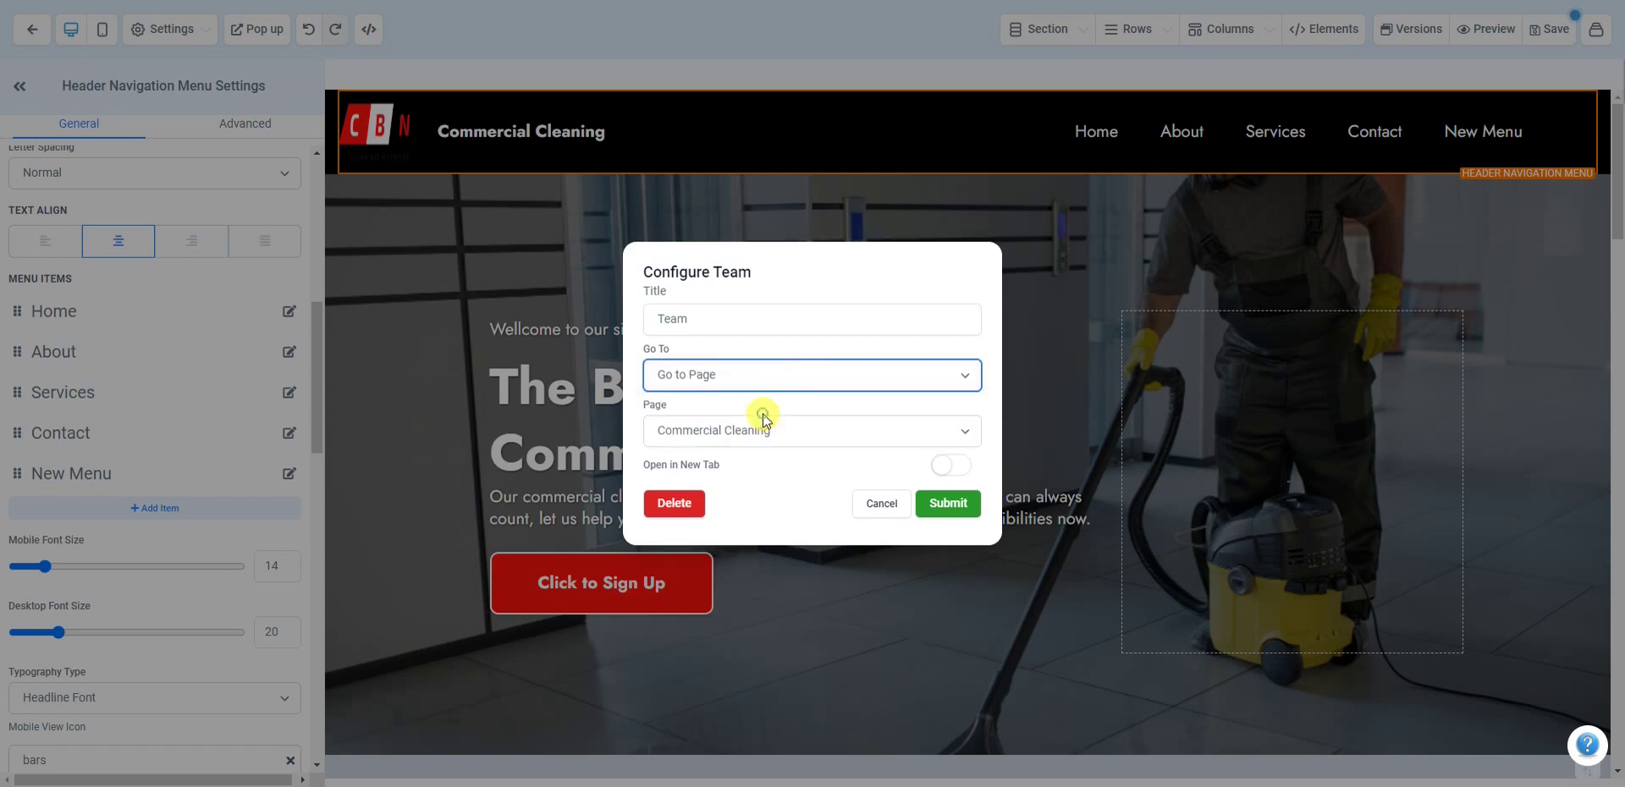
Step: Link the Team menu item to the team page, submit it, and nest it under About
{"action": "left_click", "coordinate": [855, 431]}
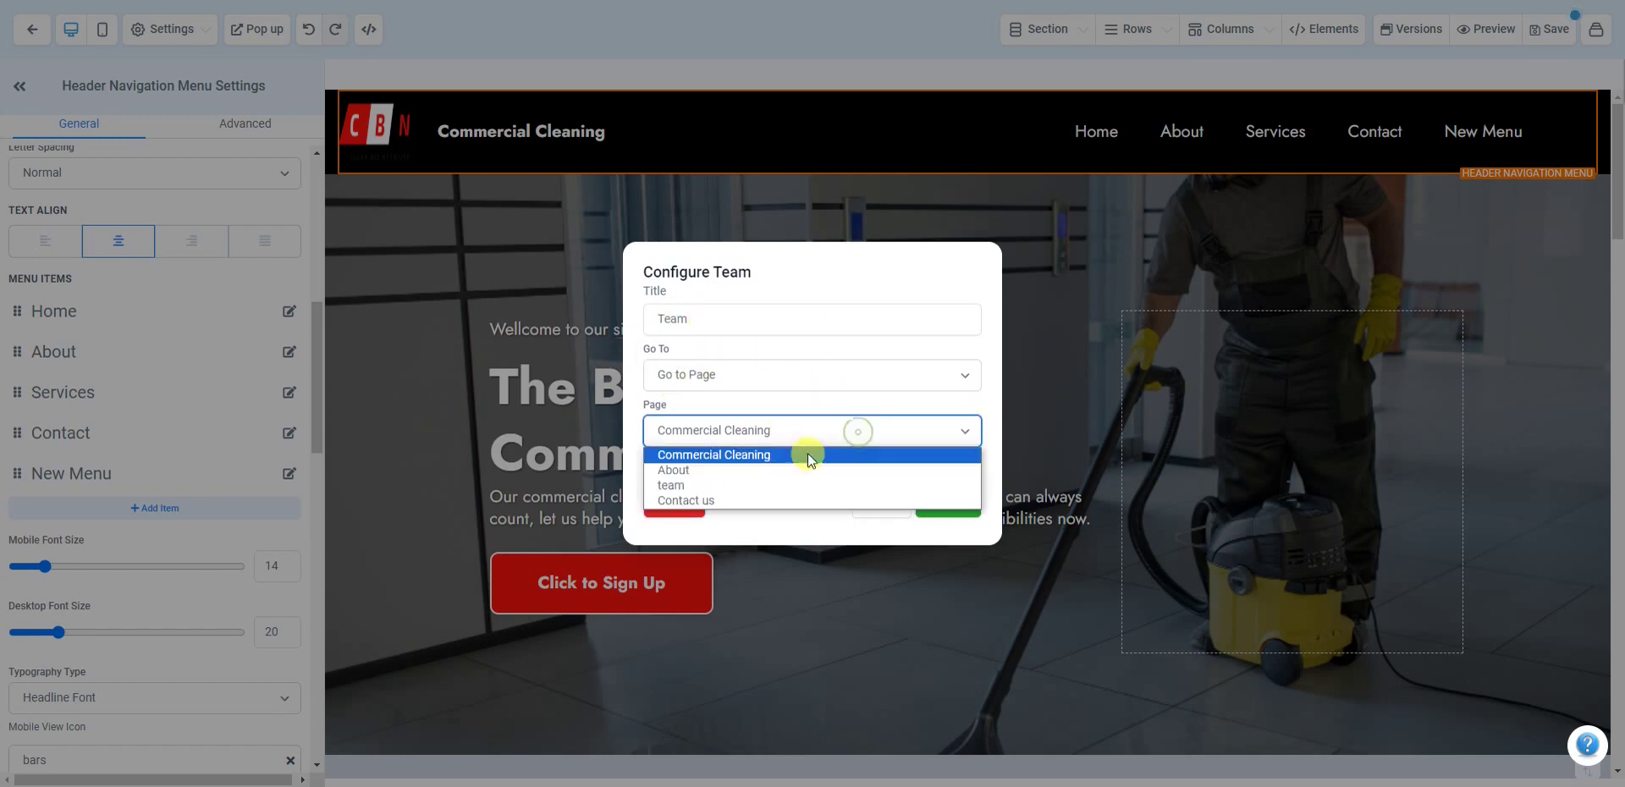
{"action": "left_click", "coordinate": [748, 484]}
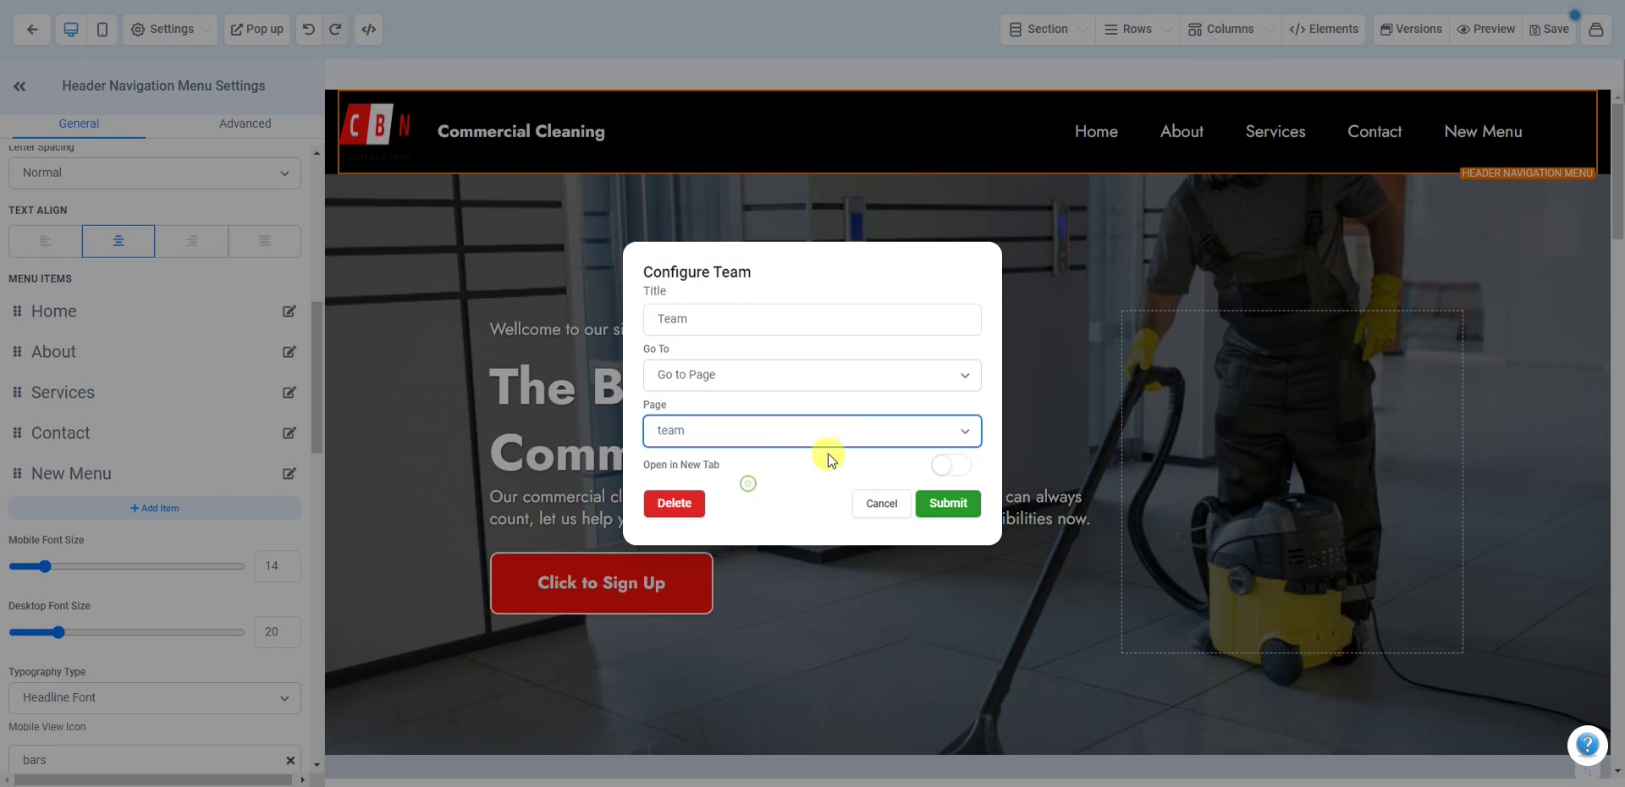
{"action": "left_click", "coordinate": [948, 503]}
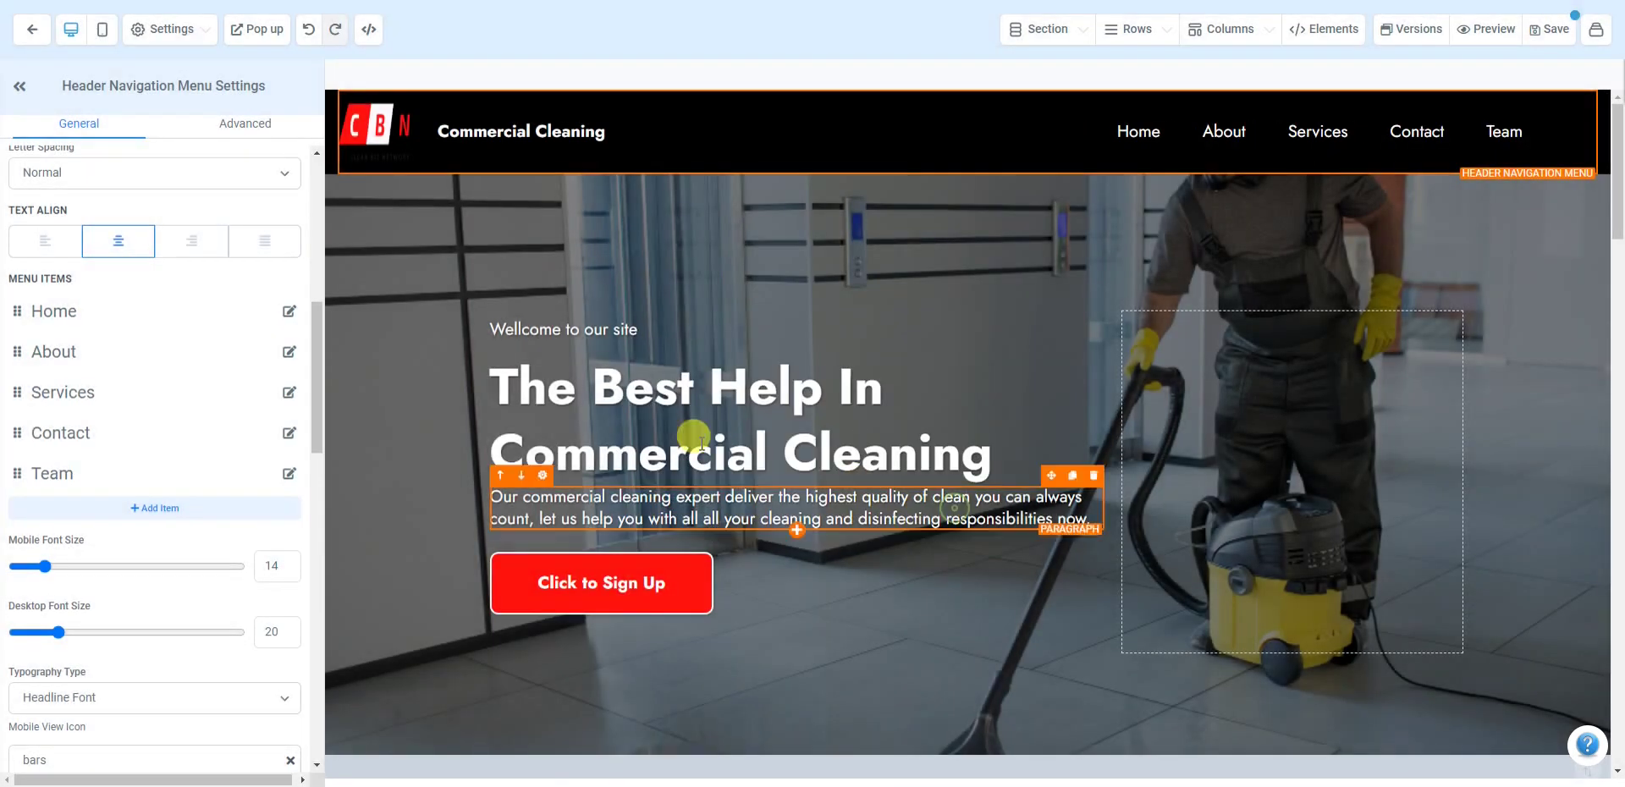
{"action": "left_click_drag", "start_coordinate": [18, 480], "coordinate": [51, 389]}
{"action": "mouse_move", "coordinate": [1310, 134]}
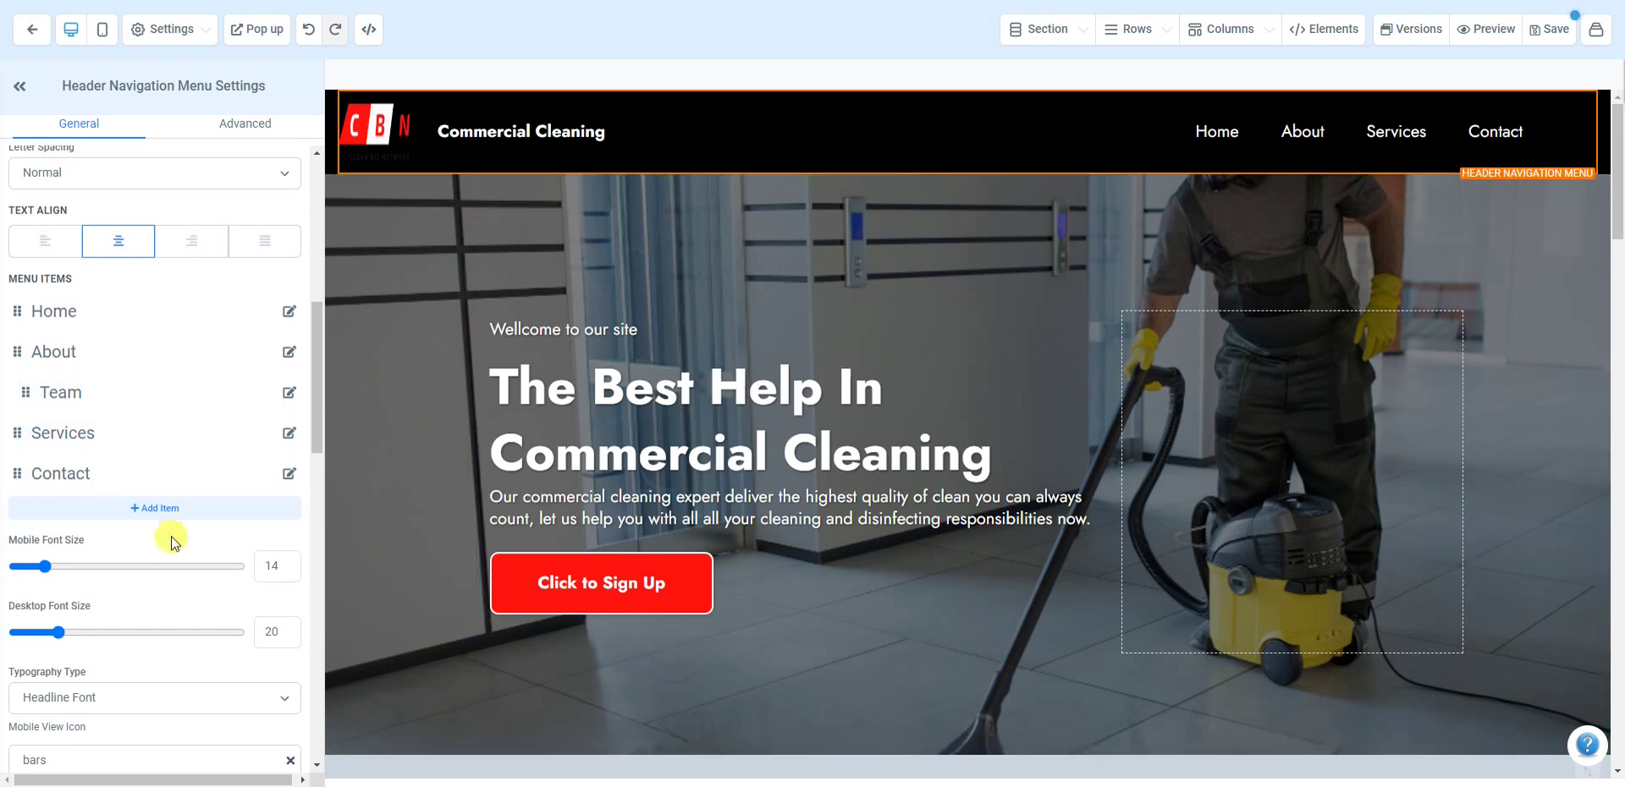
Step: Add another menu item and close its configuration with the default title New Menu
{"action": "left_click", "coordinate": [160, 507]}
{"action": "double_click", "coordinate": [773, 327]}
{"action": "left_click", "coordinate": [777, 326]}
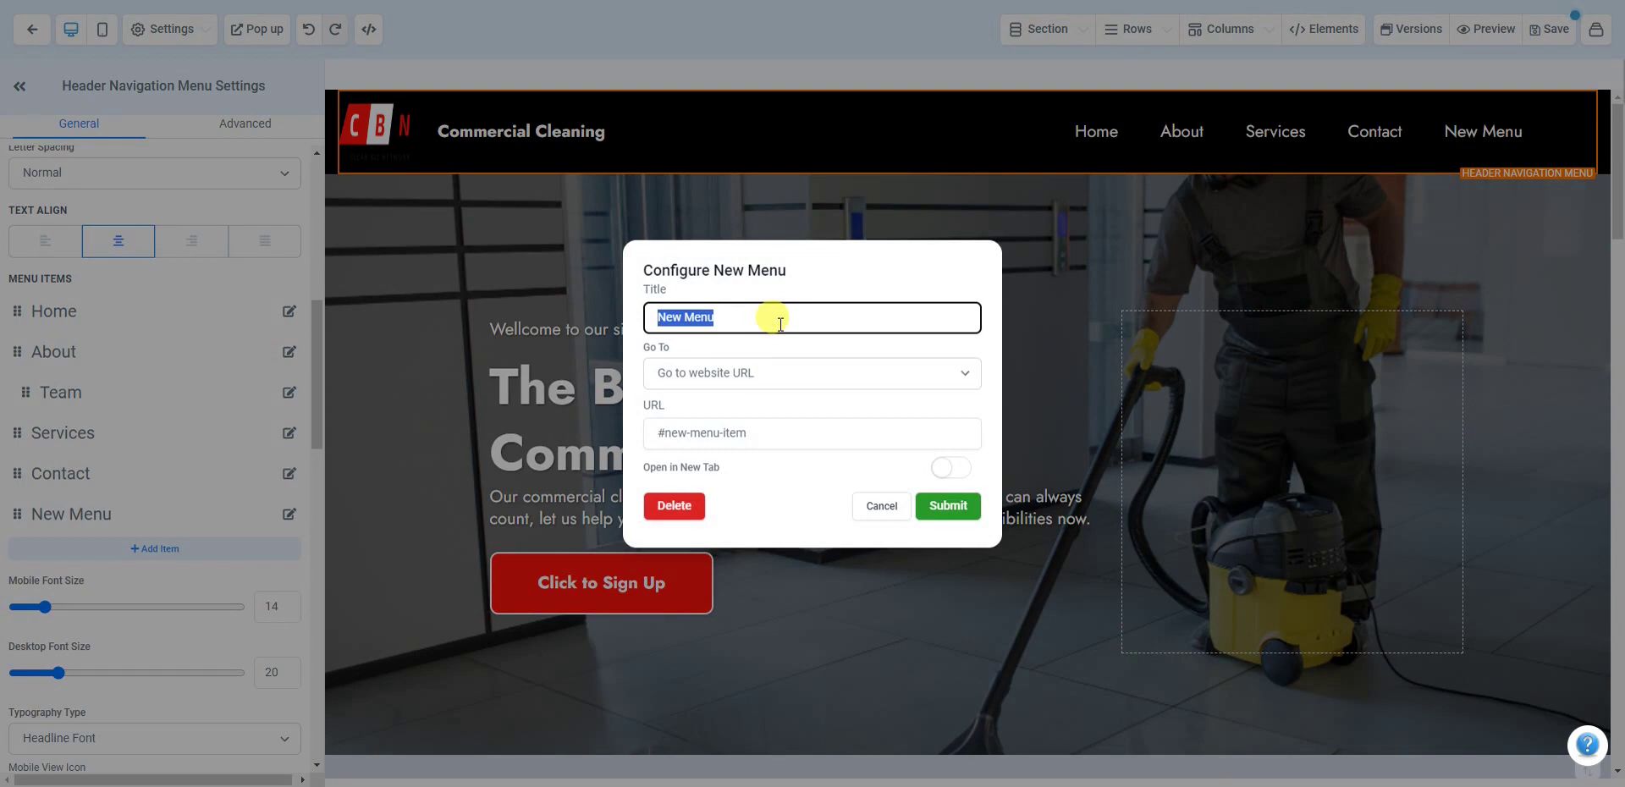
{"action": "left_click", "coordinate": [874, 505]}
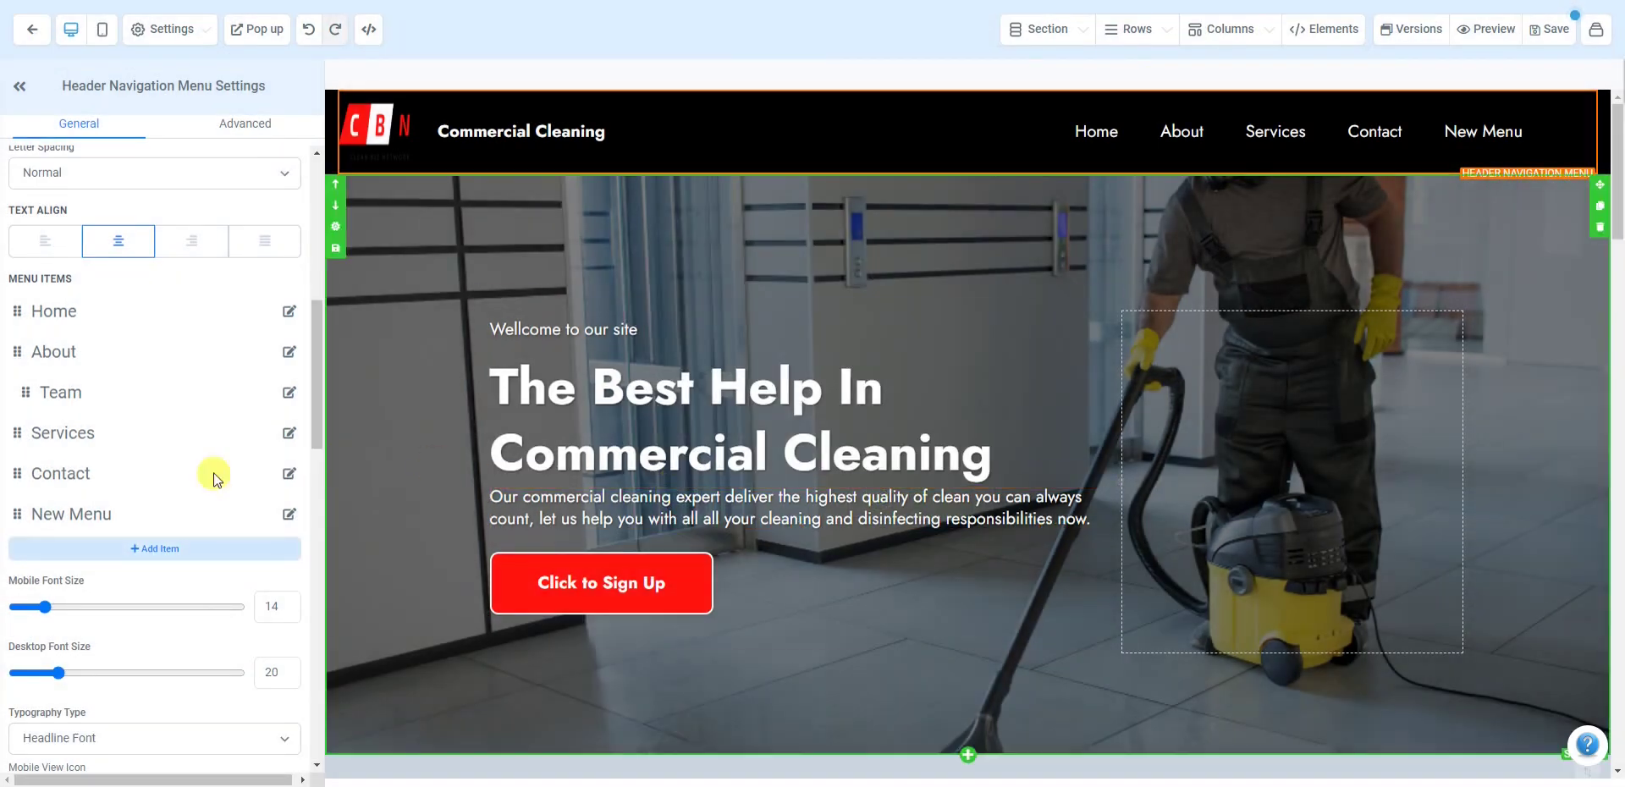
Step: Nest the Contact menu item under About, directly below Team
{"action": "left_click_drag", "start_coordinate": [18, 474], "coordinate": [55, 408]}
{"action": "mouse_move", "coordinate": [1265, 134]}
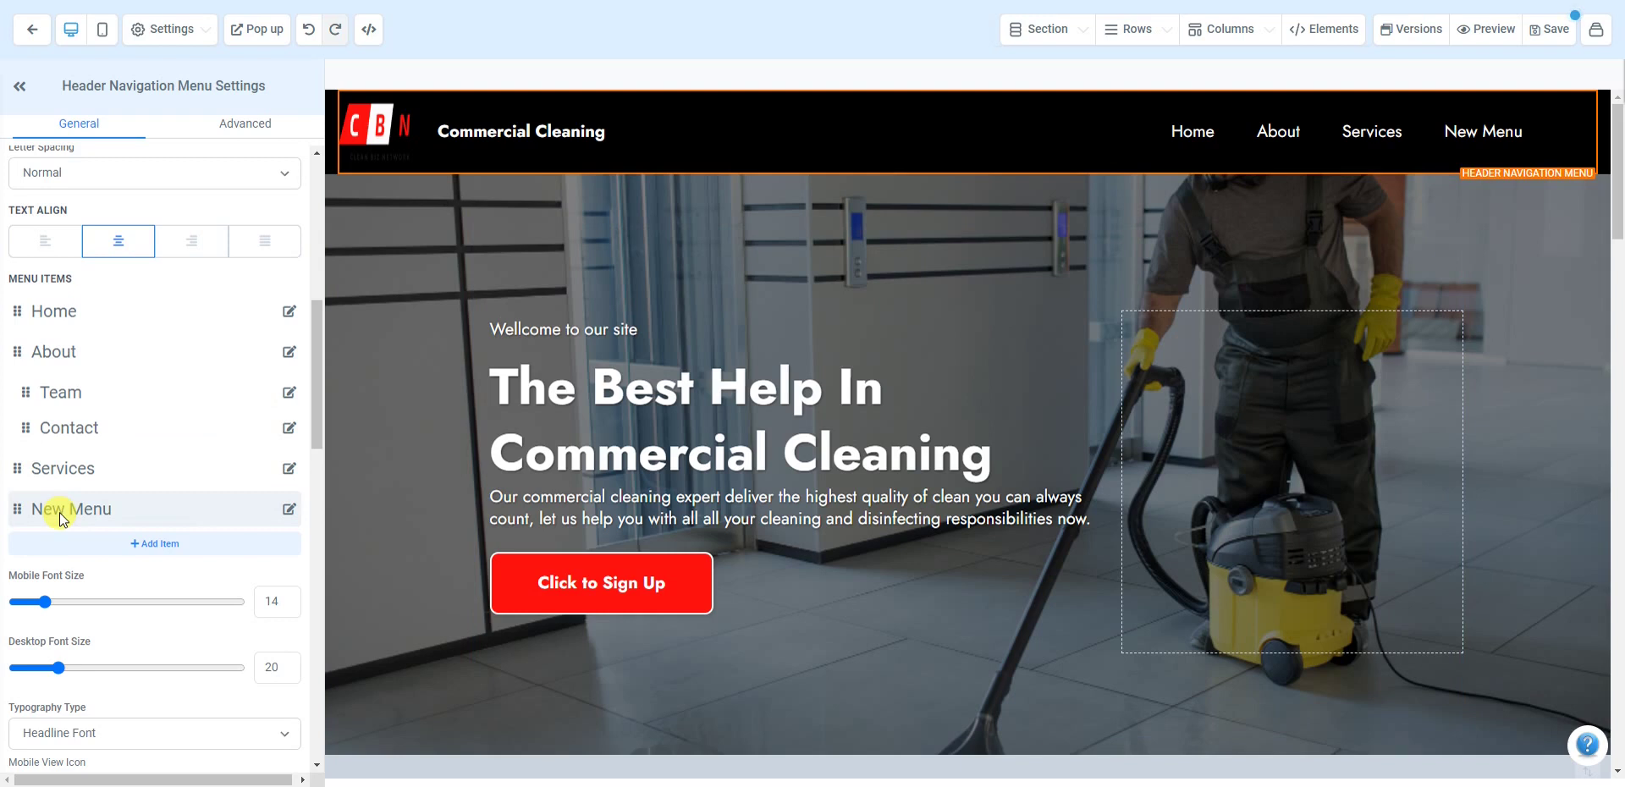
Step: Delete the New Menu item from the header navigation menu
{"action": "left_click", "coordinate": [289, 508]}
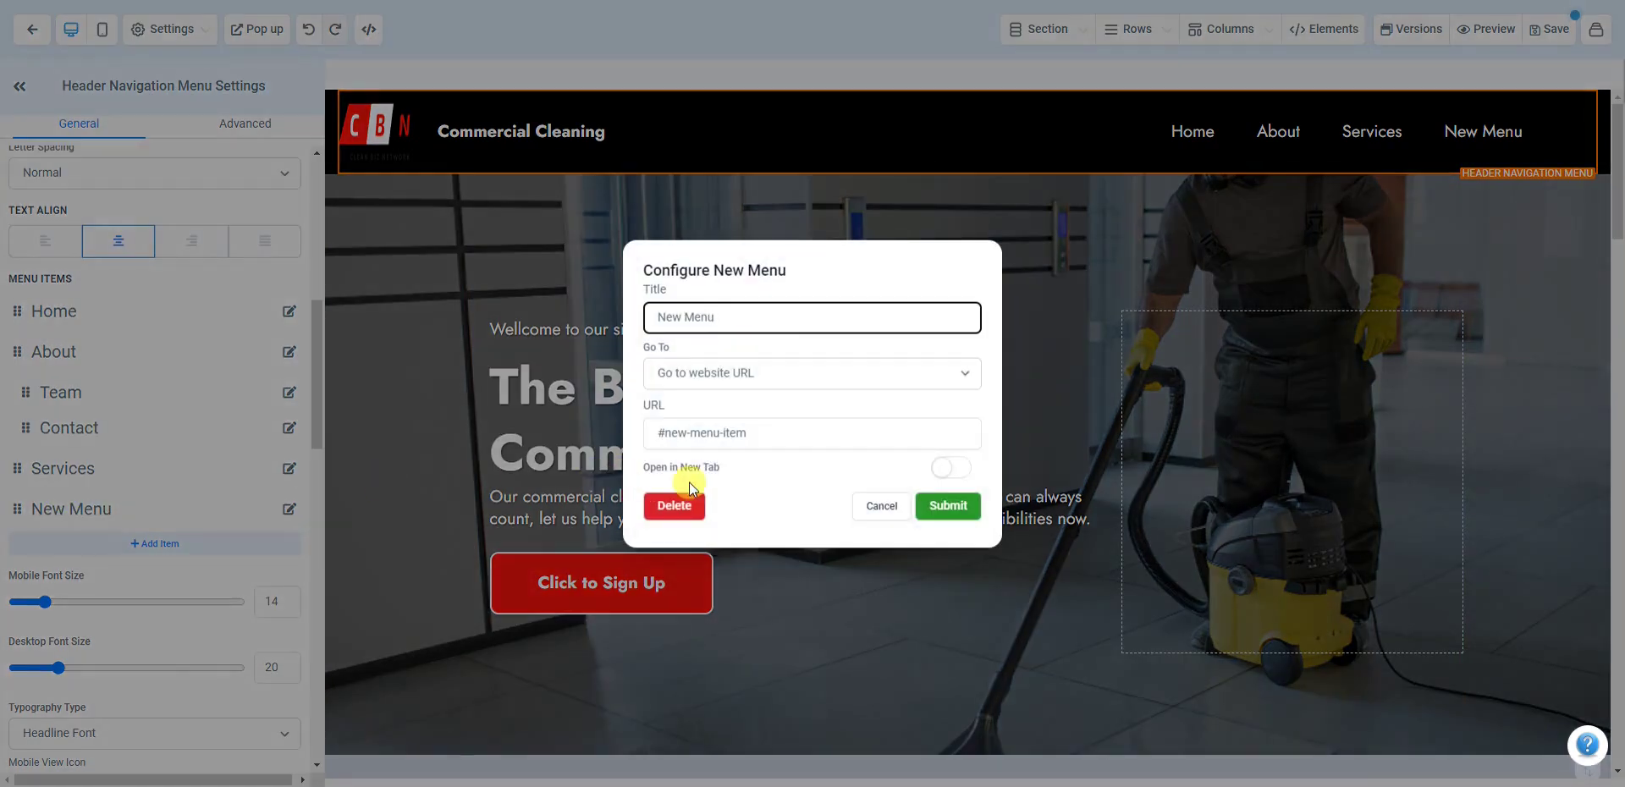
{"action": "left_click", "coordinate": [674, 506]}
{"action": "left_click", "coordinate": [887, 54]}
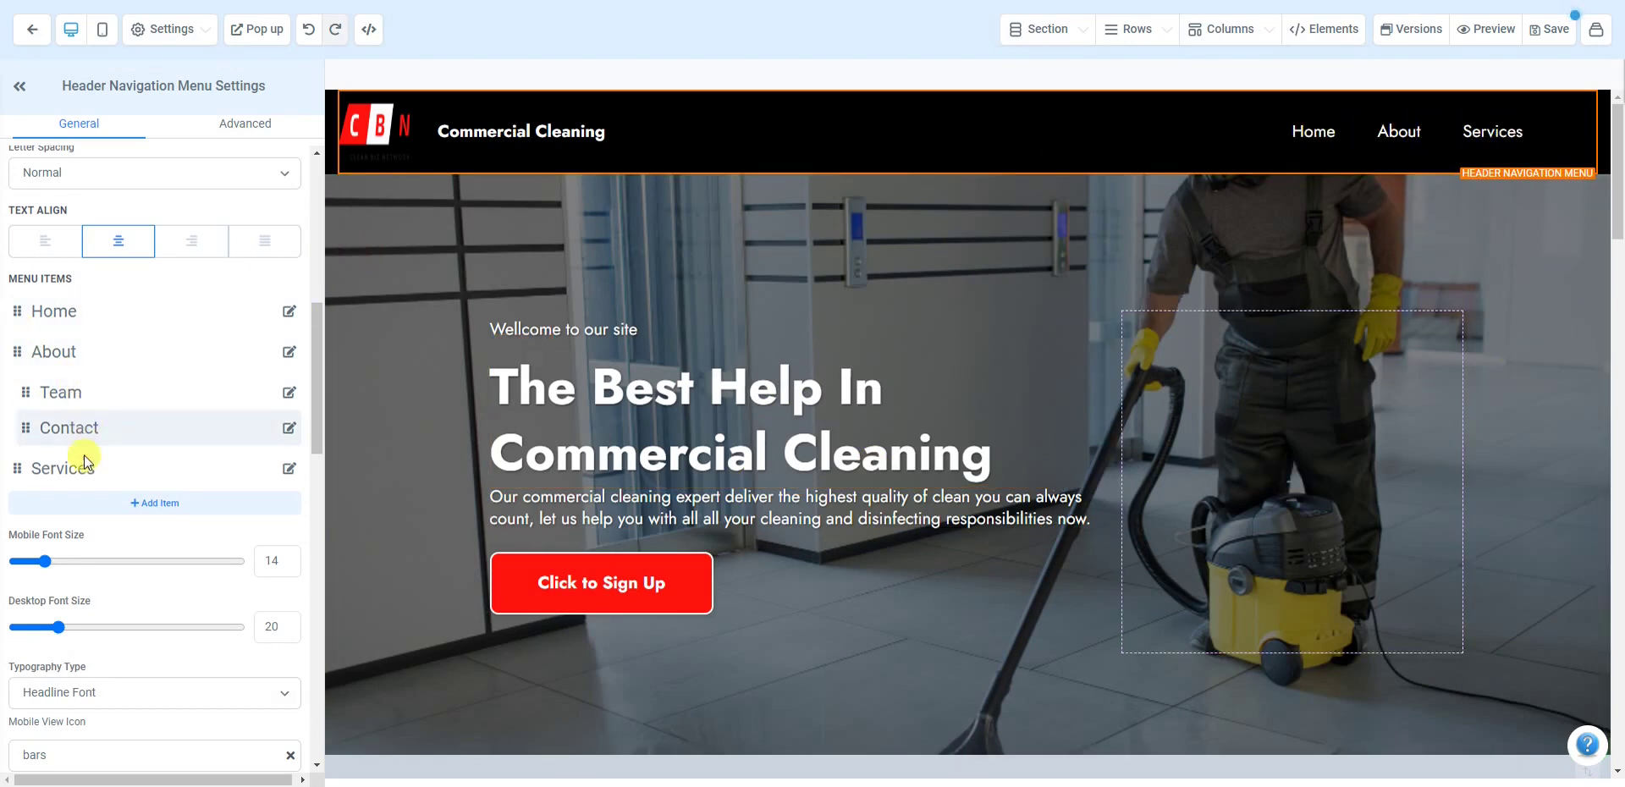
Step: Clear the brand logo's image URL in the header navigation menu settings
{"action": "scroll", "coordinate": [158, 444], "scroll_direction": "down", "scroll_amount": 2}
{"action": "scroll", "coordinate": [158, 440], "scroll_direction": "down", "scroll_amount": 3}
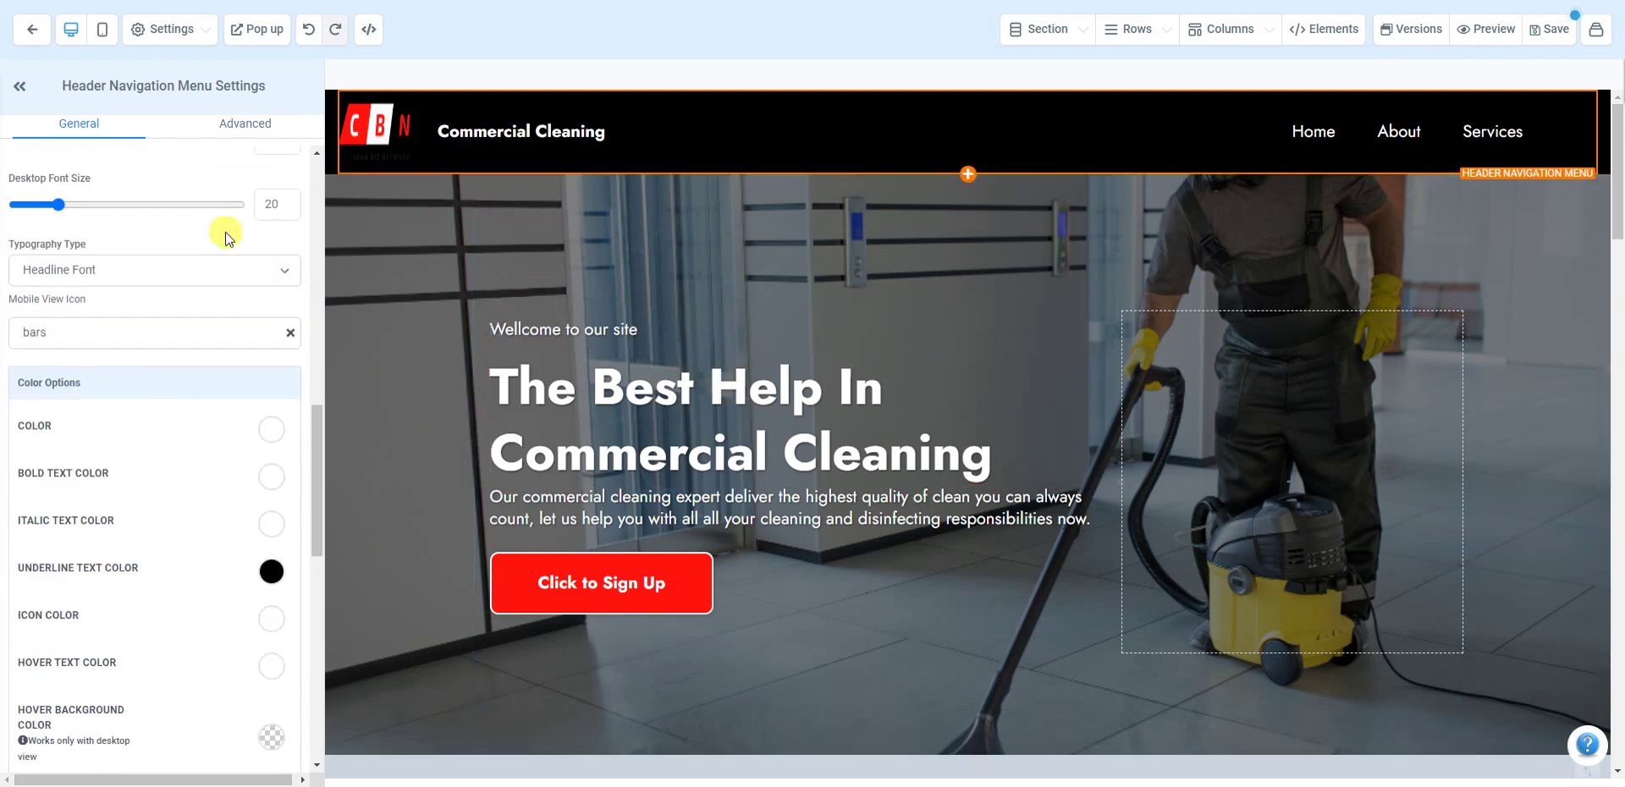
{"action": "scroll", "coordinate": [316, 167], "scroll_direction": "up", "scroll_amount": 4}
{"action": "scroll", "coordinate": [132, 347], "scroll_direction": "down", "scroll_amount": 10}
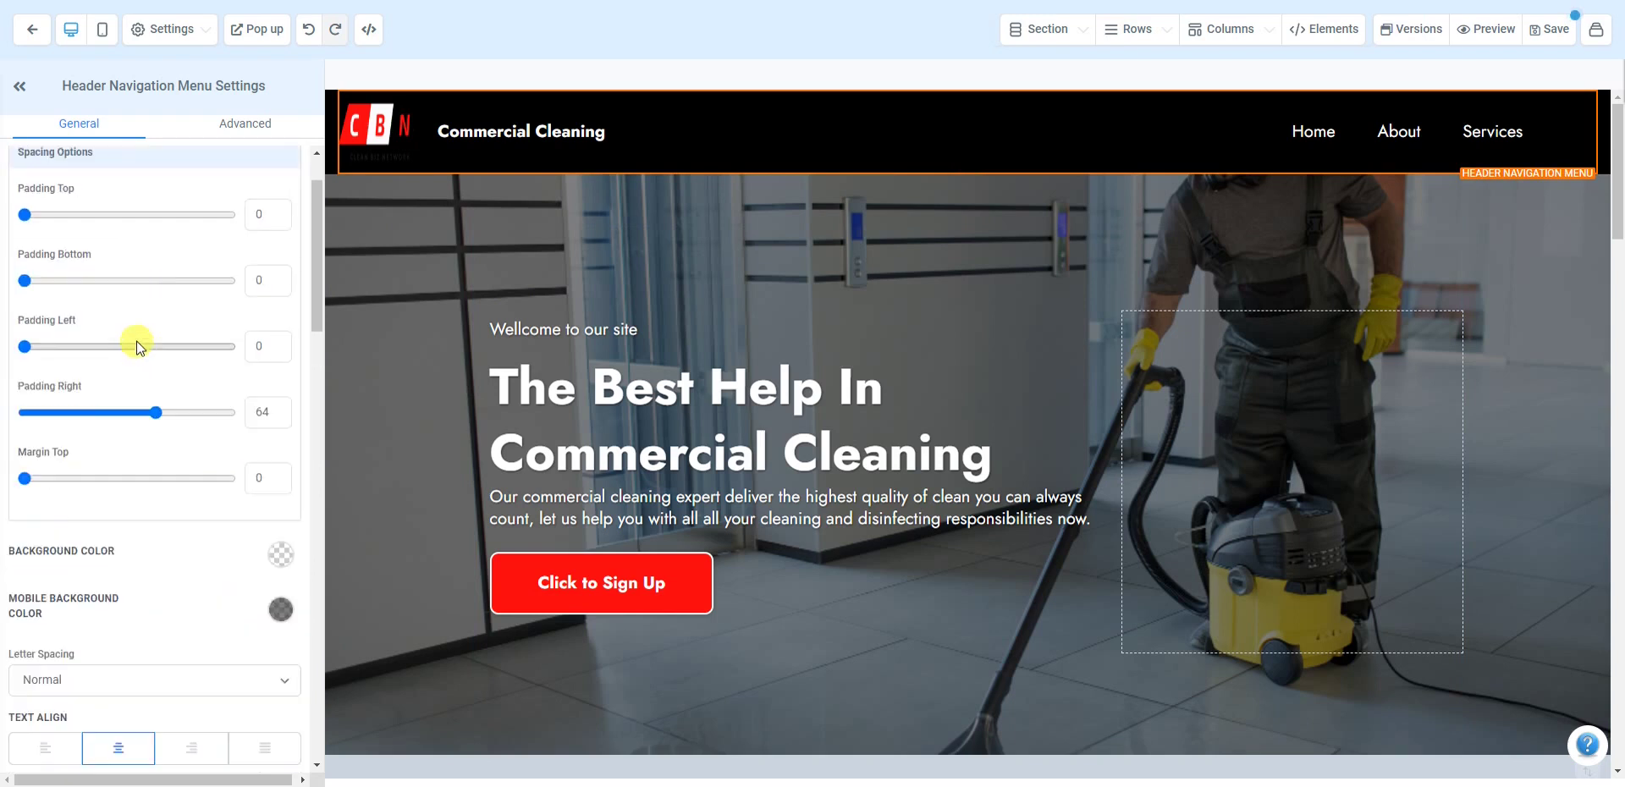
{"action": "scroll", "coordinate": [134, 327], "scroll_direction": "up", "scroll_amount": 8}
{"action": "scroll", "coordinate": [202, 501], "scroll_direction": "down", "scroll_amount": 10}
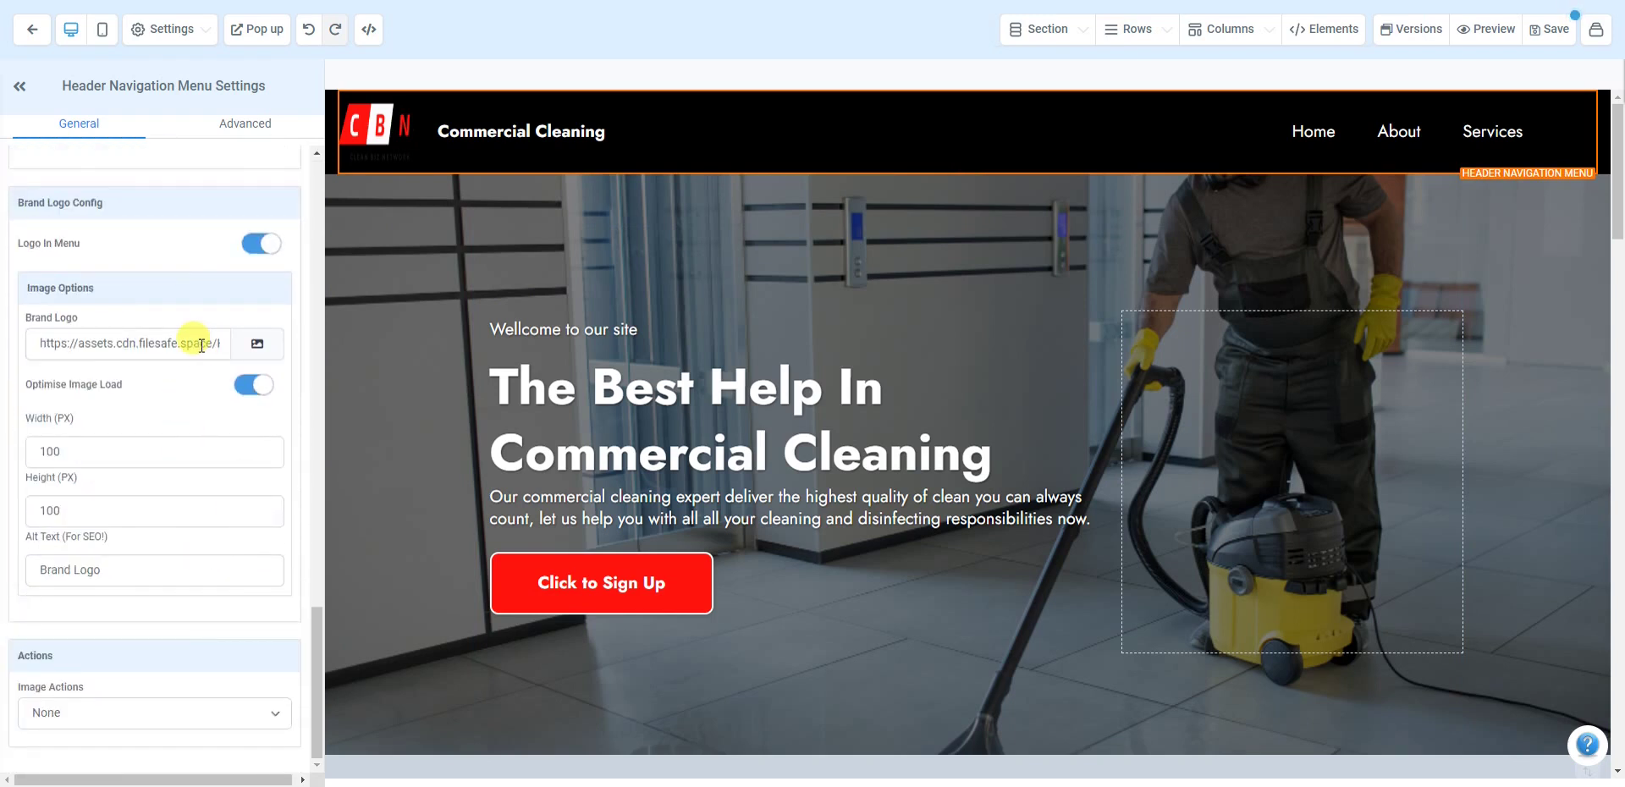
{"action": "left_click", "coordinate": [194, 348]}
{"action": "key", "text": "ctrl+a"}
{"action": "key", "text": "BackSpace"}
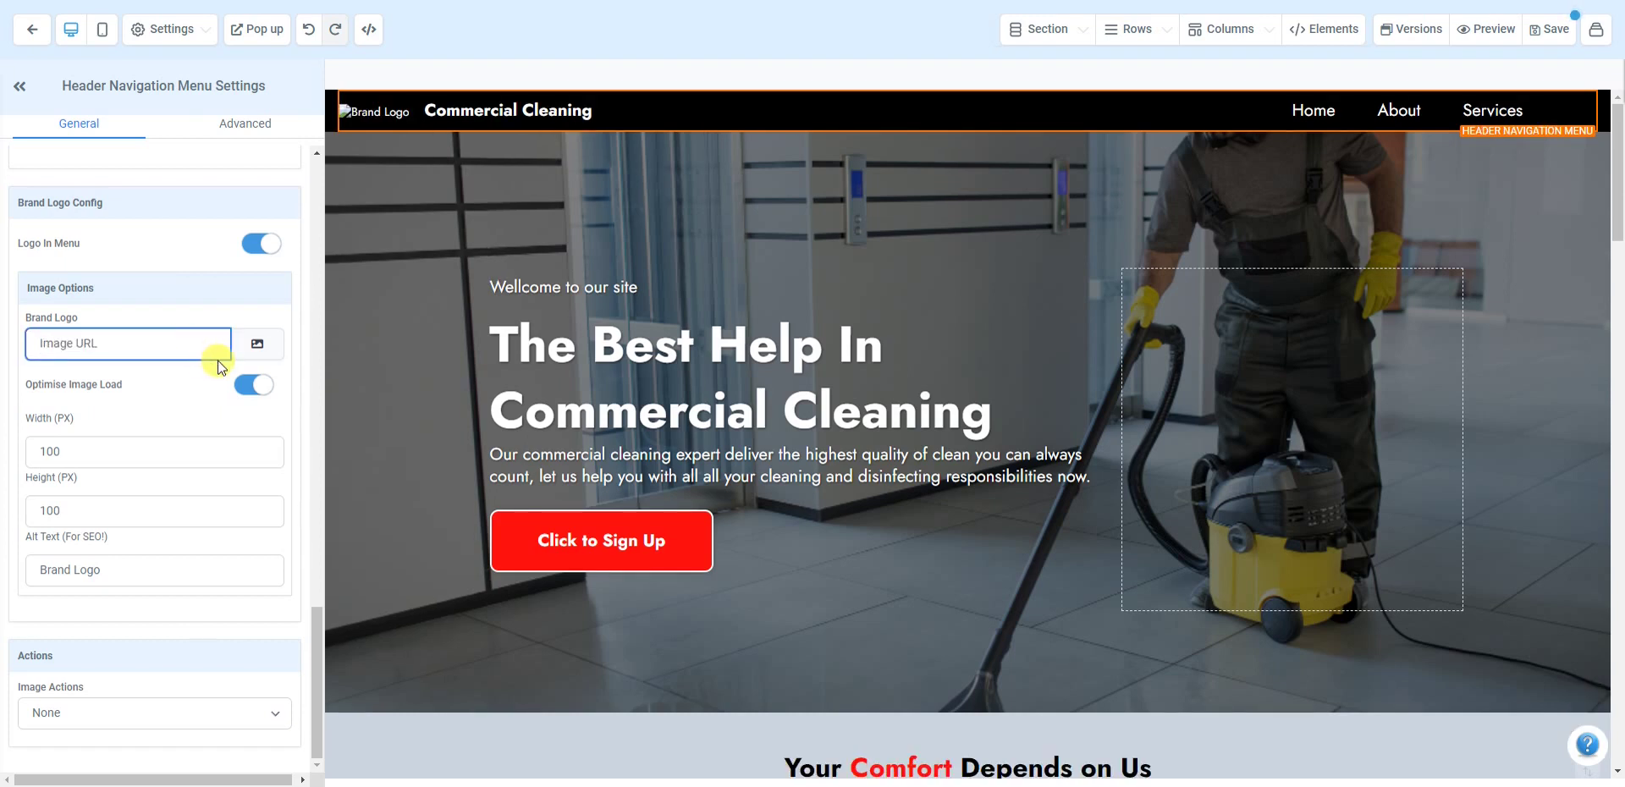
{"action": "left_click", "coordinate": [240, 323]}
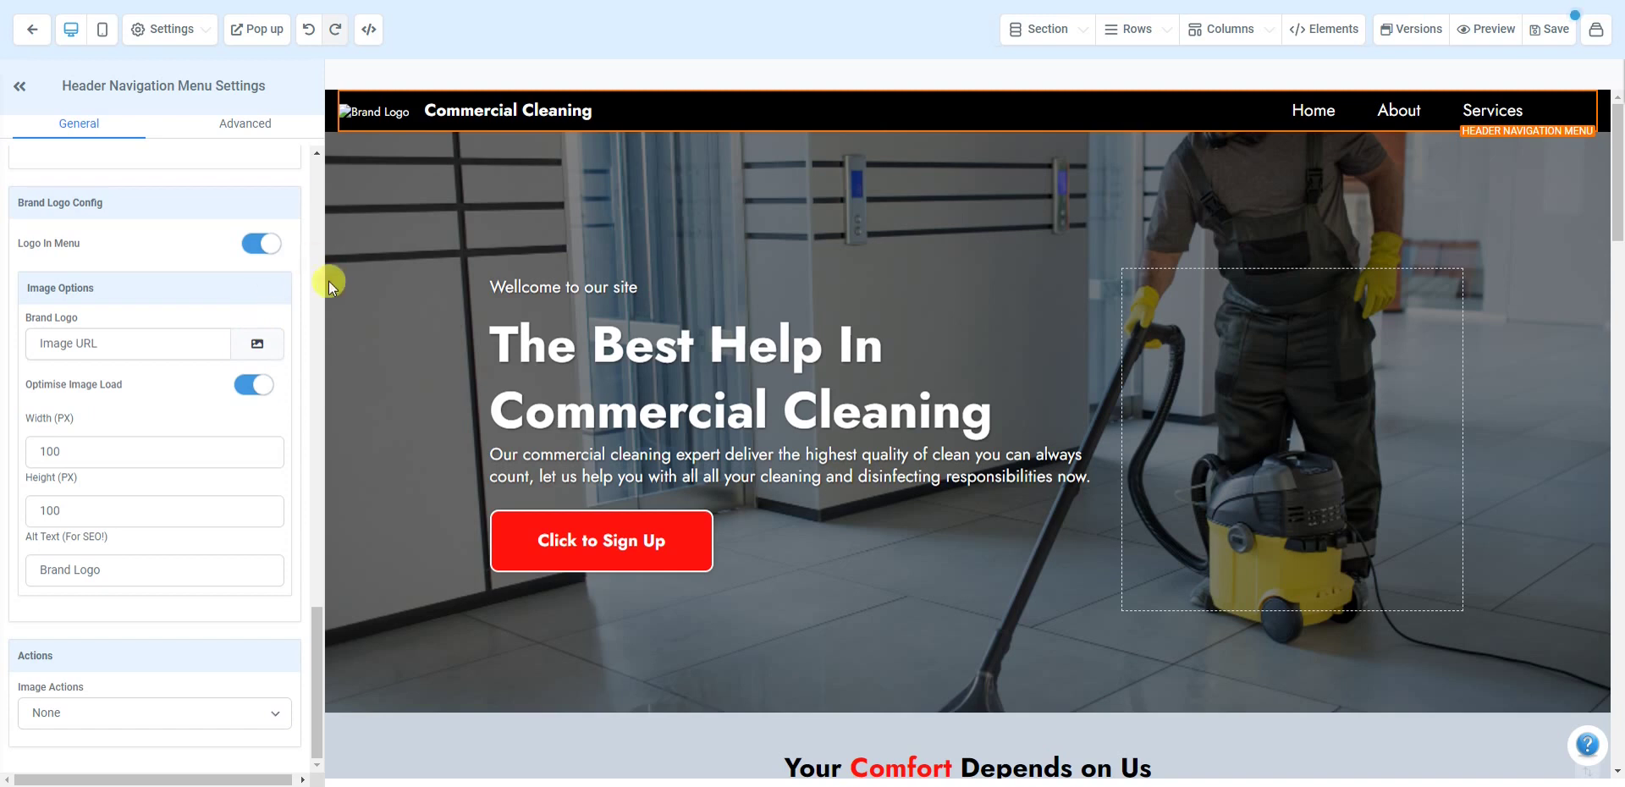
Step: Set the brand logo to cbn logo invoice.png from the My Media library
{"action": "left_click", "coordinate": [255, 346]}
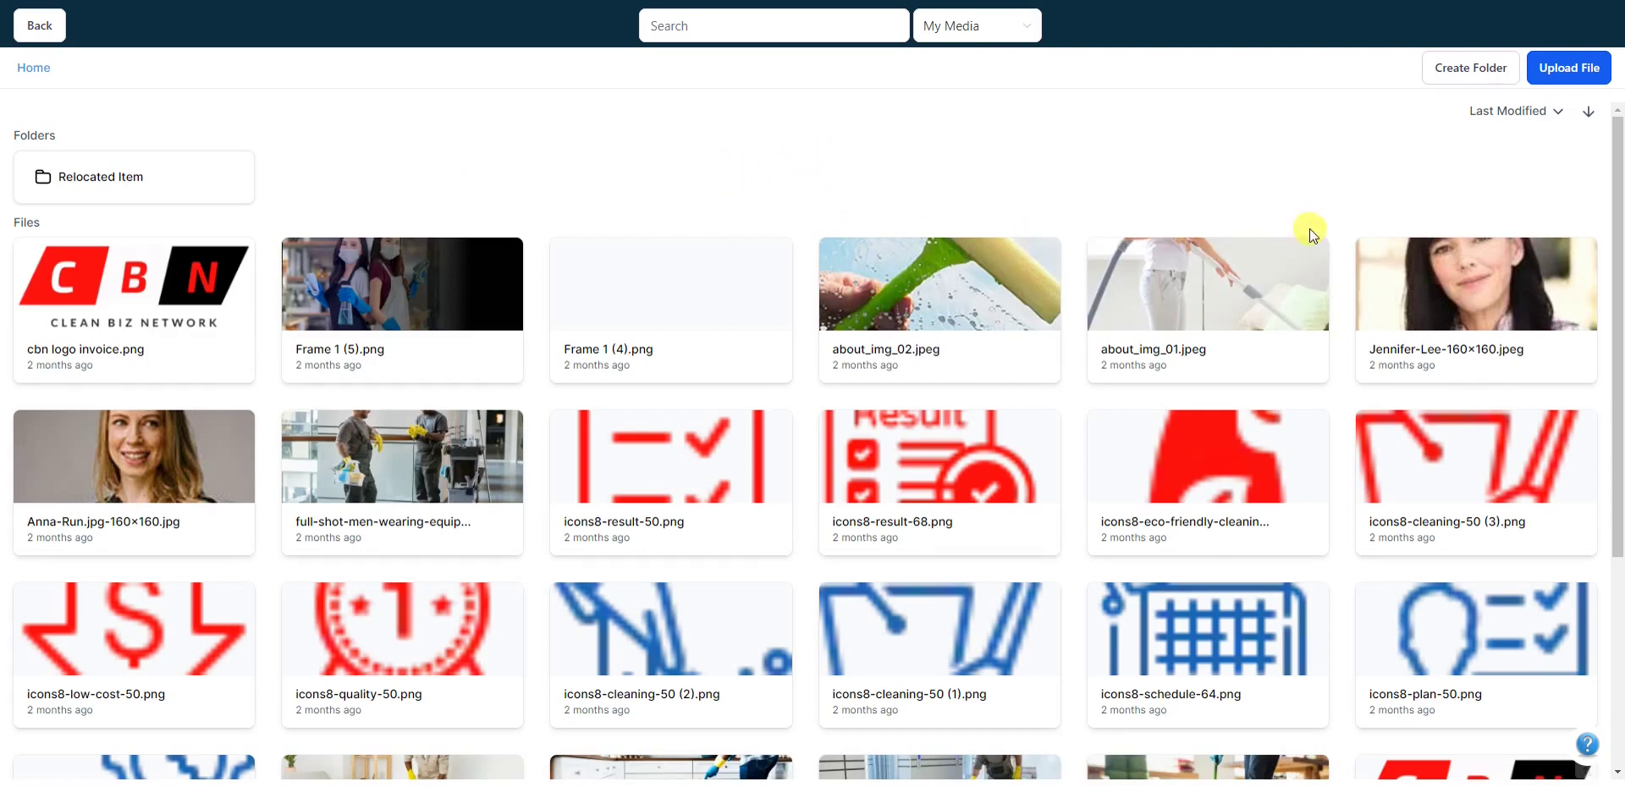
{"action": "scroll", "coordinate": [580, 401], "scroll_direction": "down", "scroll_amount": 4}
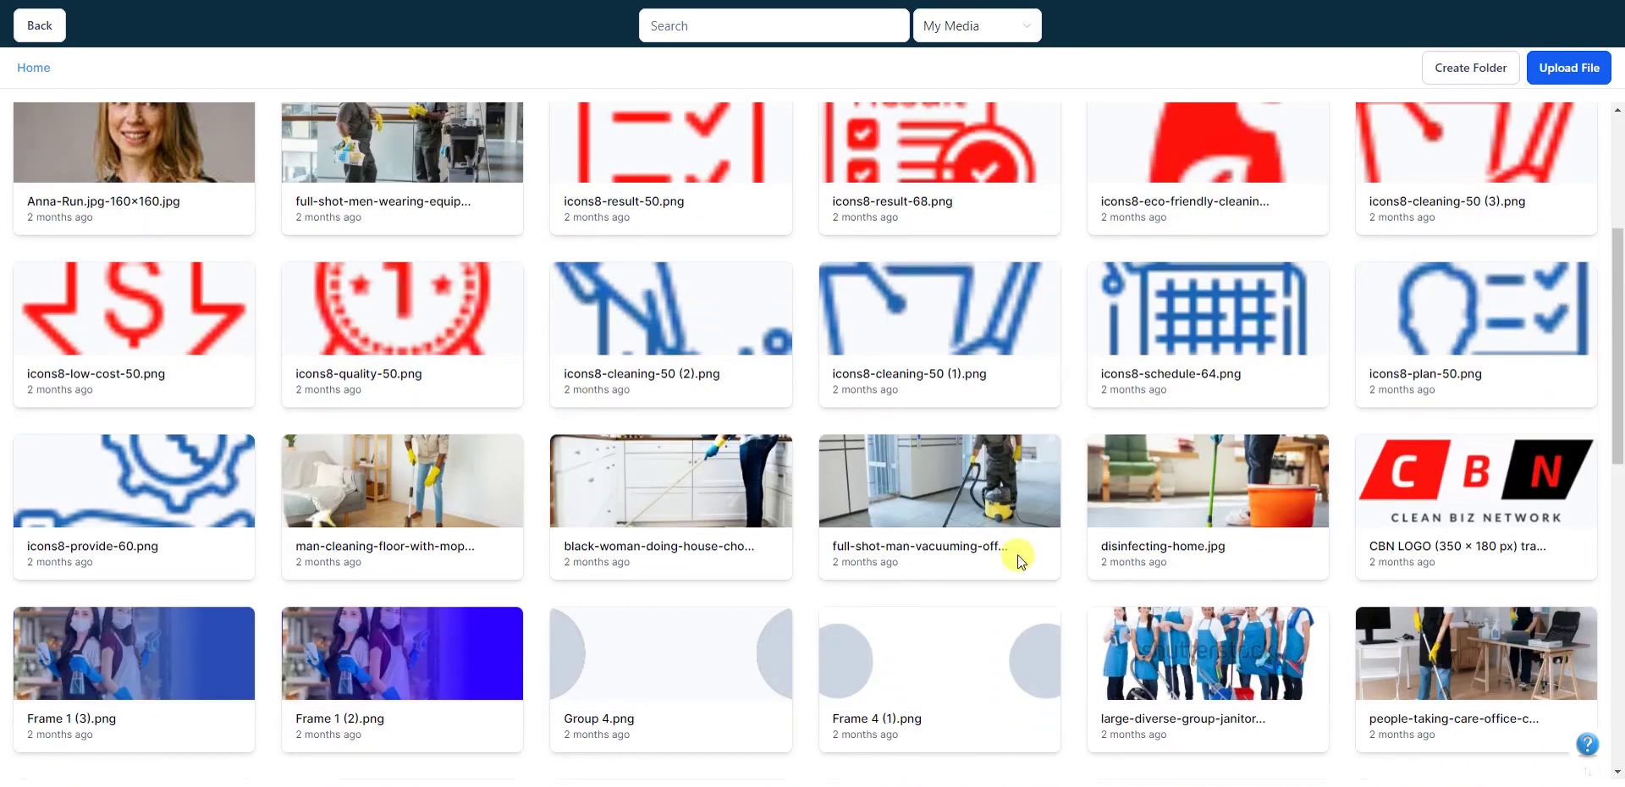
{"action": "scroll", "coordinate": [1019, 555], "scroll_direction": "up", "scroll_amount": 4}
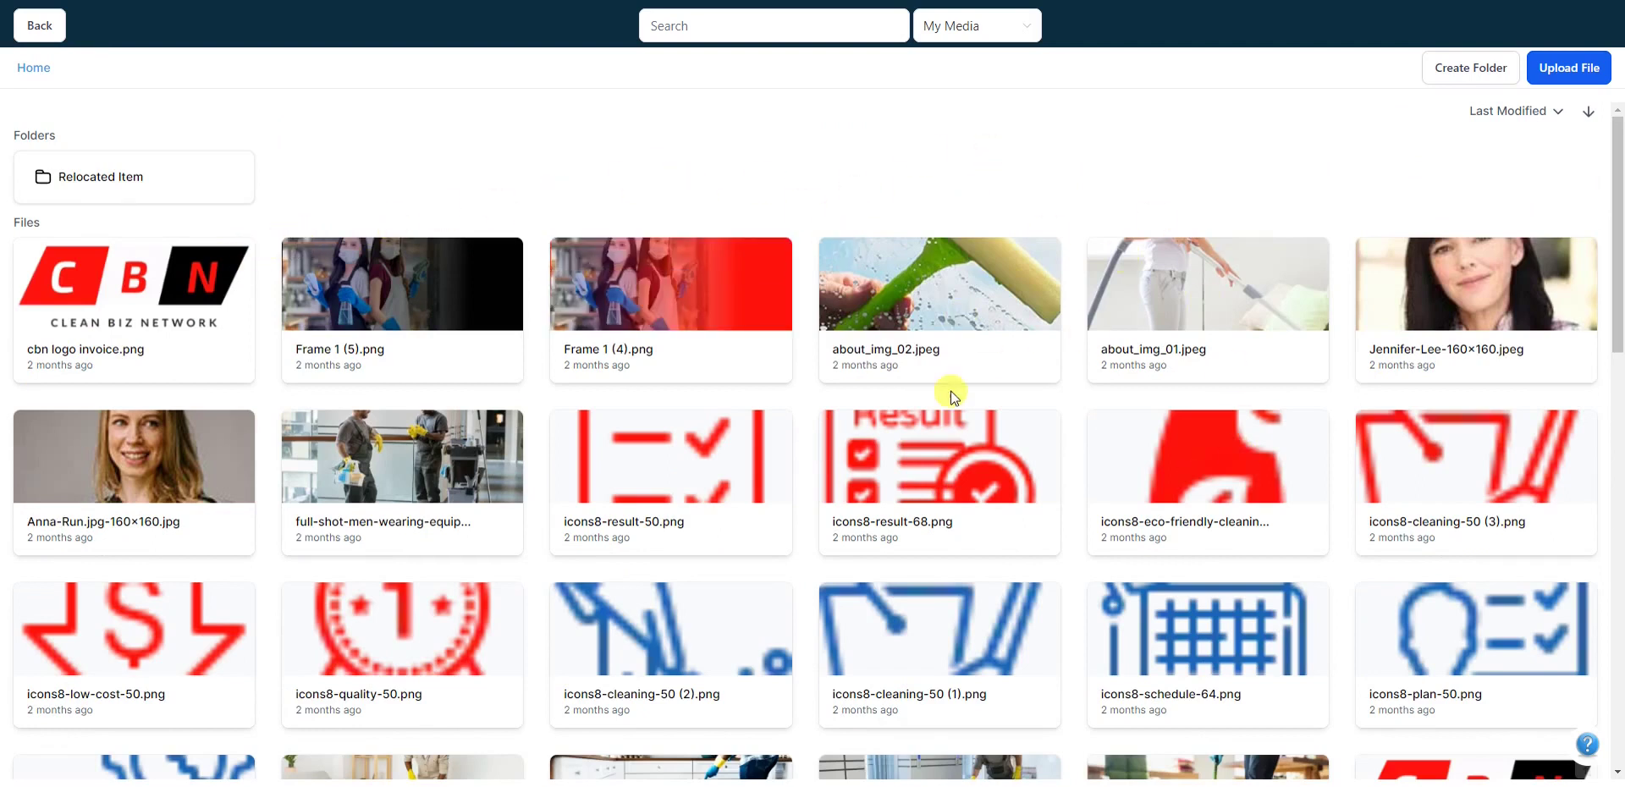
{"action": "scroll", "coordinate": [1109, 502], "scroll_direction": "down", "scroll_amount": 10}
{"action": "scroll", "coordinate": [1117, 518], "scroll_direction": "up", "scroll_amount": 10}
{"action": "left_click", "coordinate": [145, 287]}
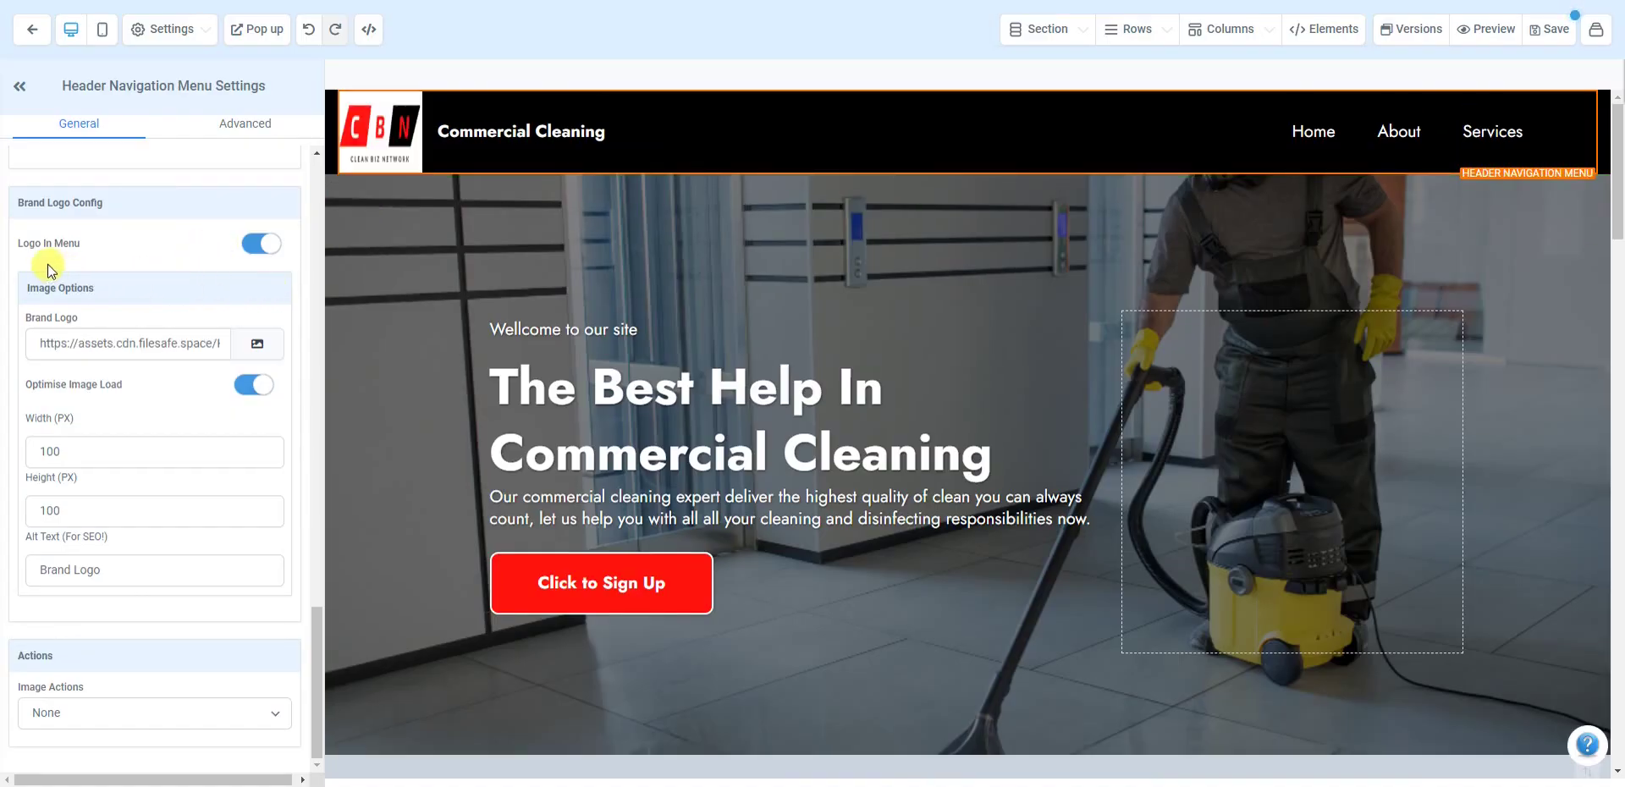
Step: Toggle the brand logo in the header menu and leave it turned off
{"action": "left_click", "coordinate": [256, 243]}
{"action": "scroll", "coordinate": [206, 363], "scroll_direction": "up", "scroll_amount": 6}
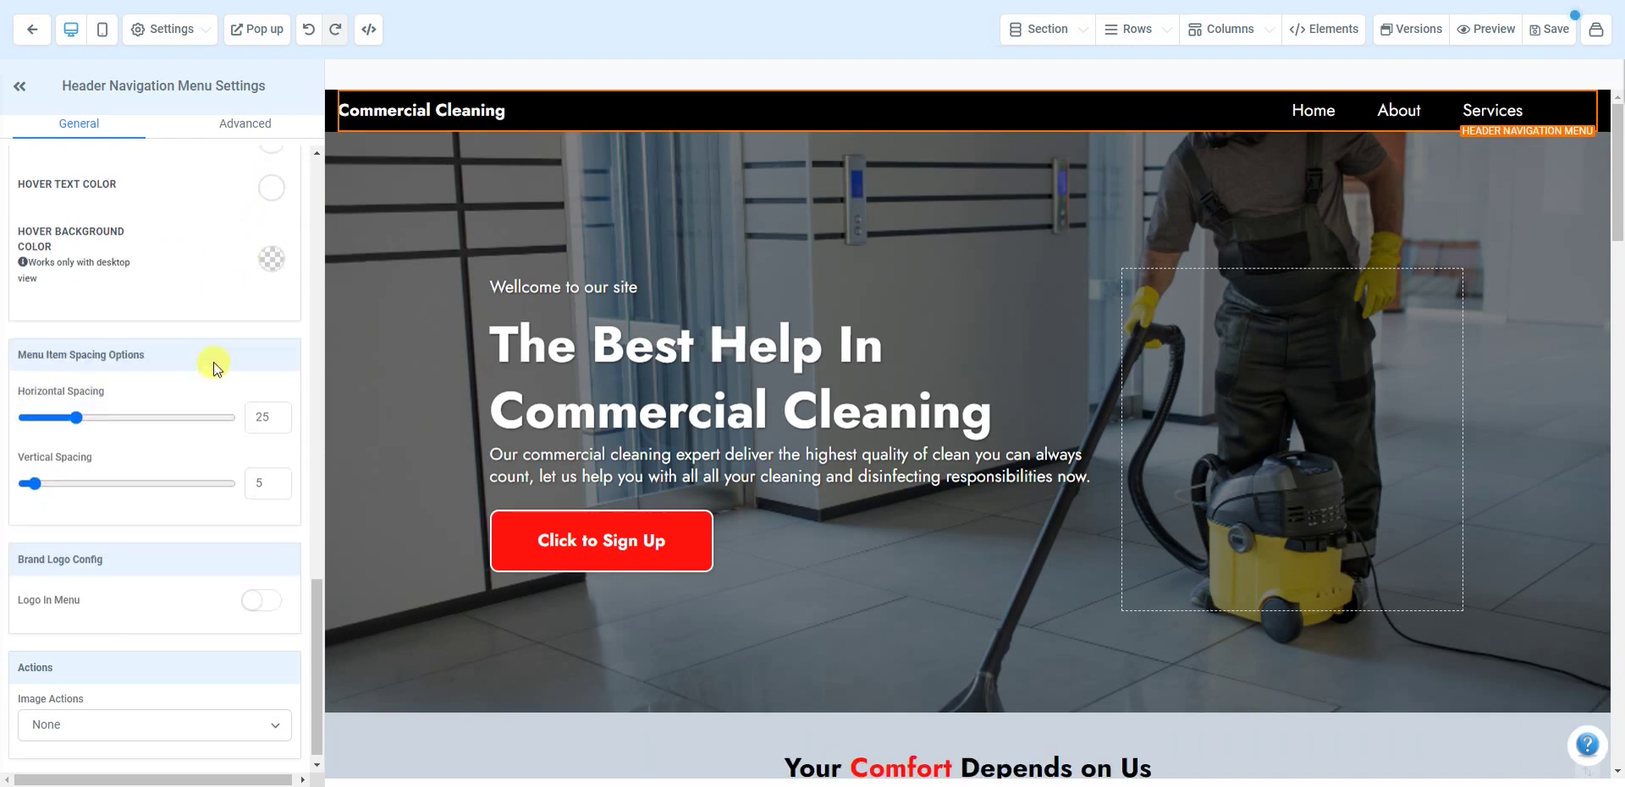
{"action": "scroll", "coordinate": [223, 303], "scroll_direction": "down", "scroll_amount": 6}
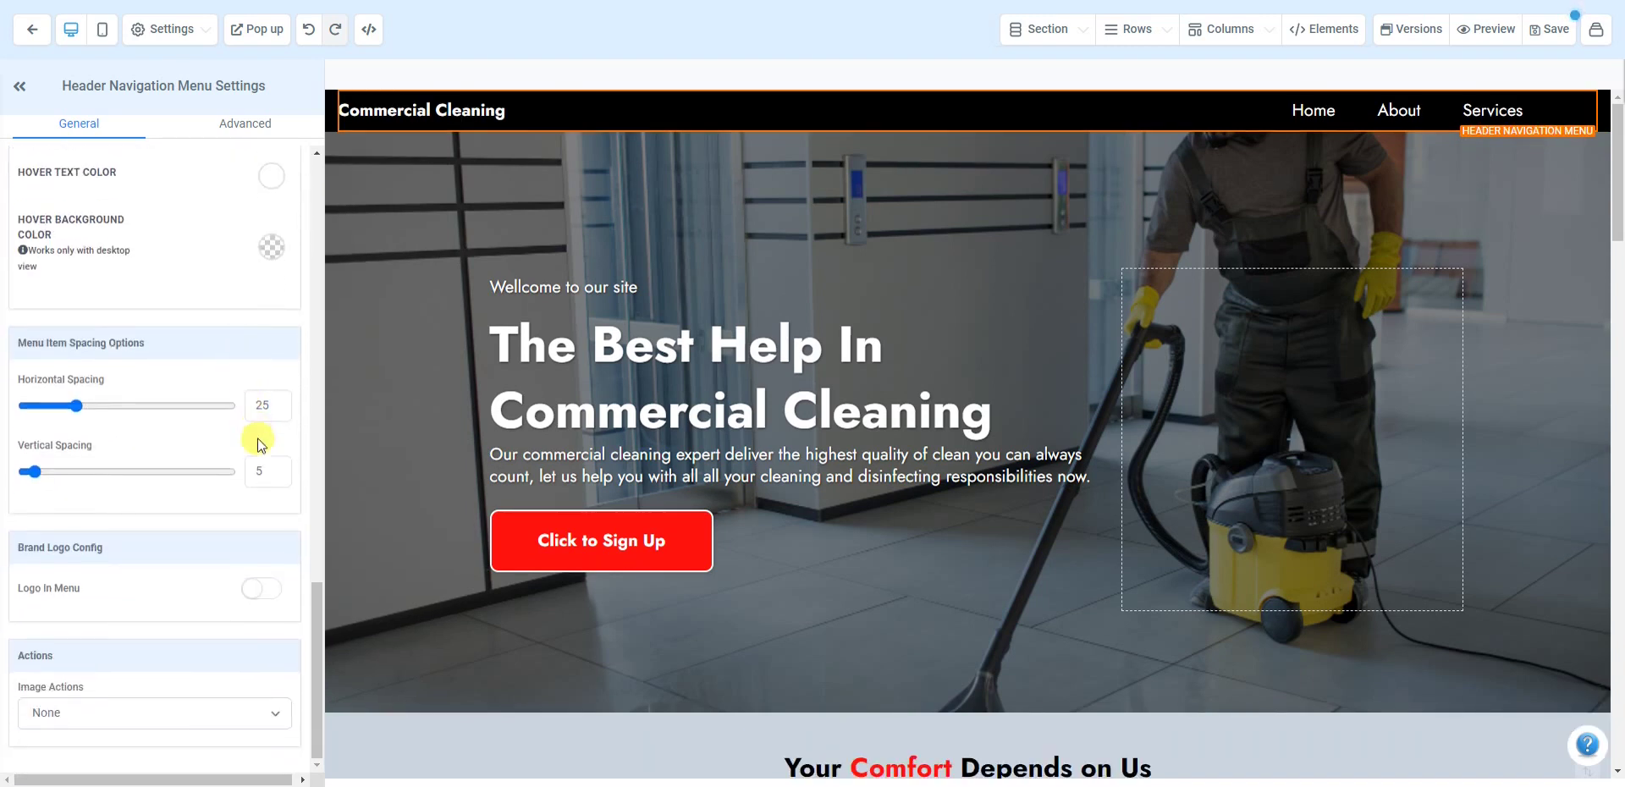
{"action": "left_click", "coordinate": [263, 590]}
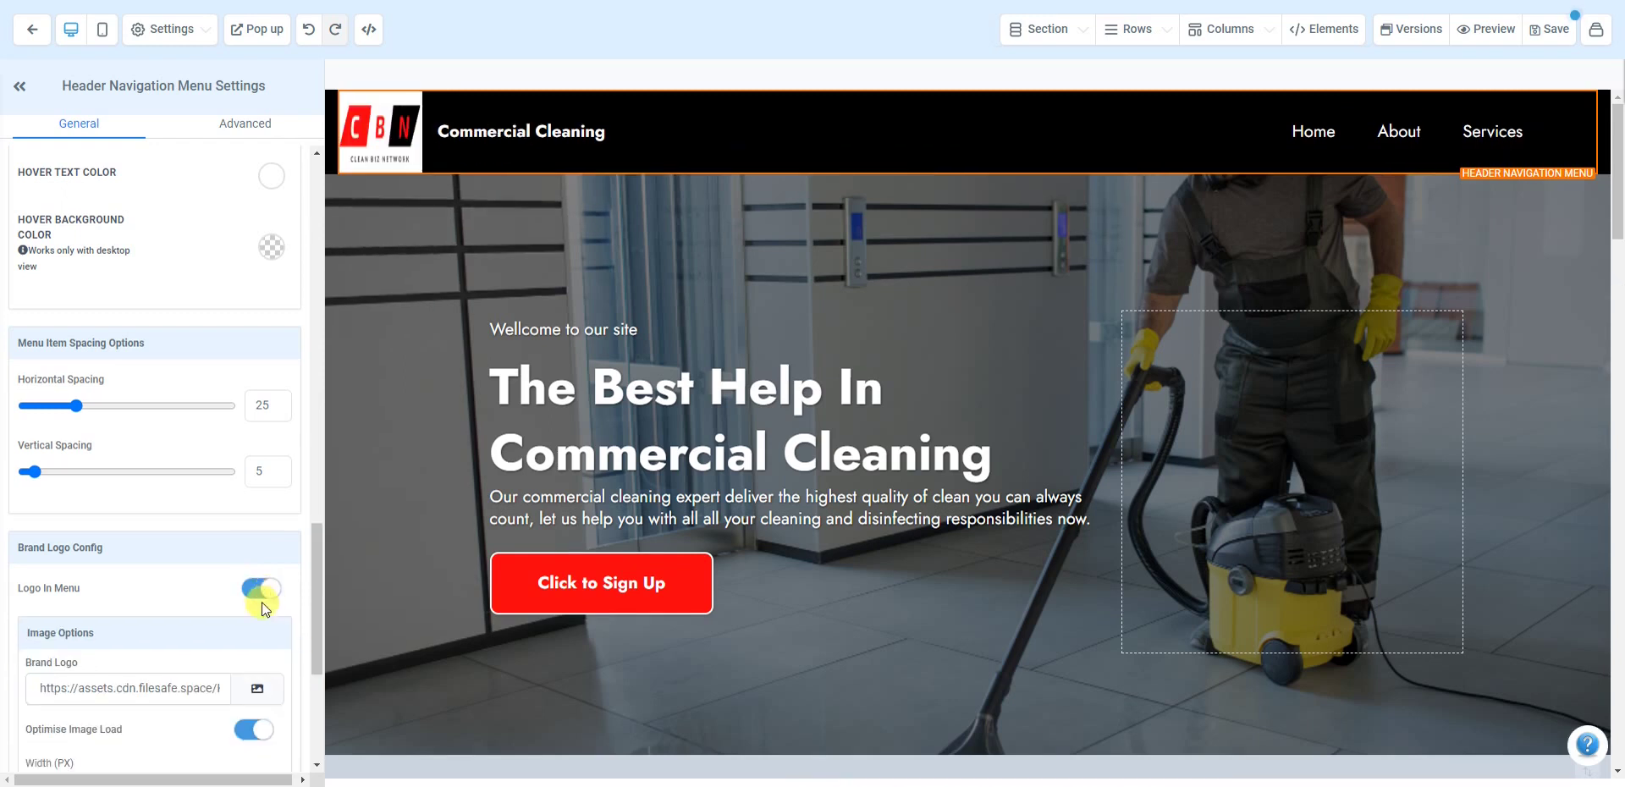
{"action": "left_click", "coordinate": [261, 589]}
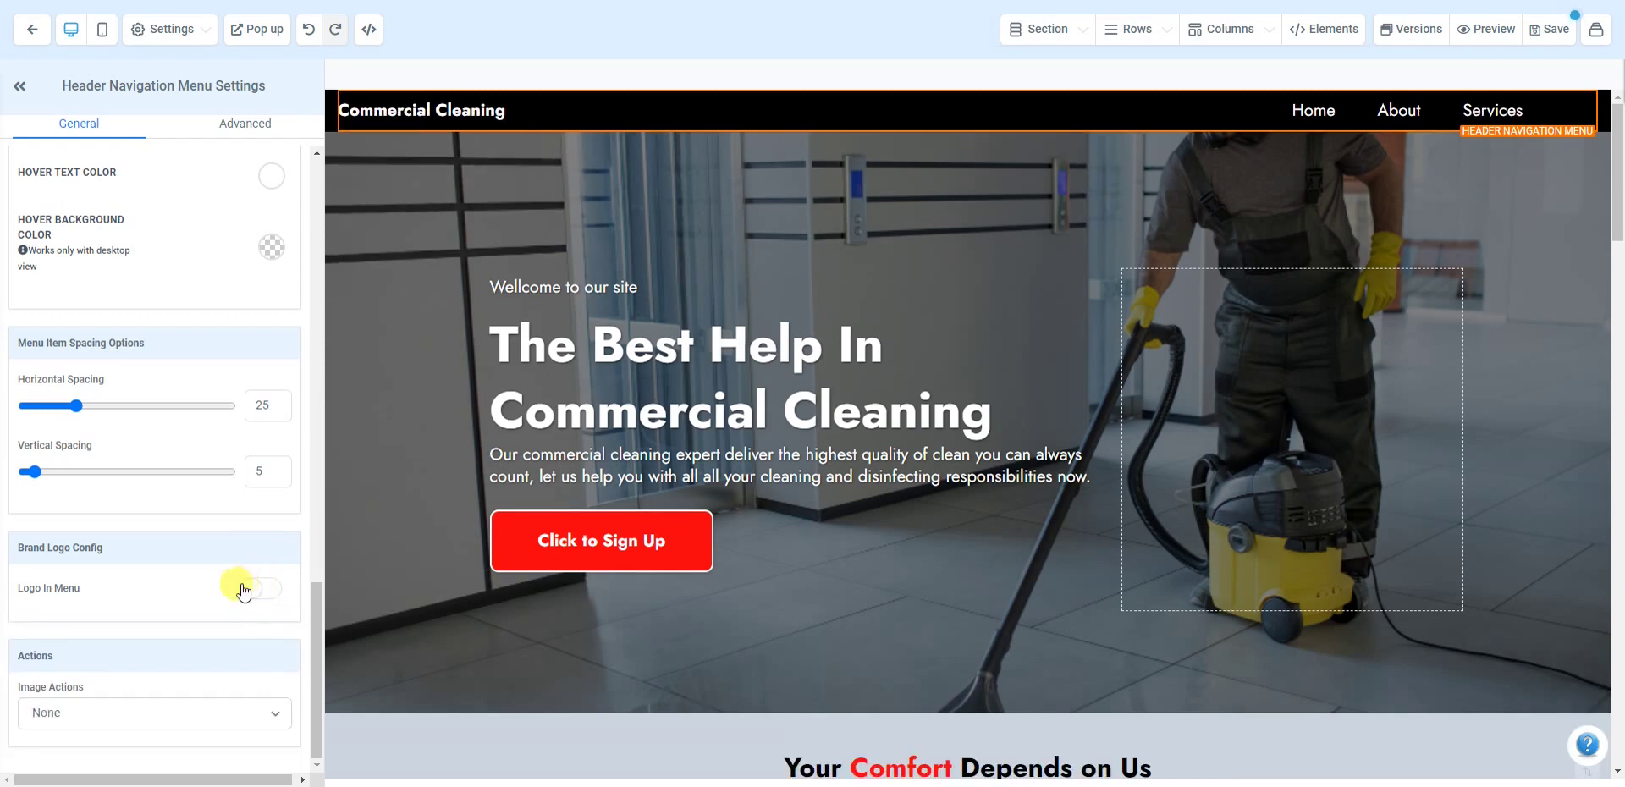
Step: Replace the Commercial Cleaning title in the header with JOE'S CLEANING SERVICES
{"action": "triple_click", "coordinate": [495, 112]}
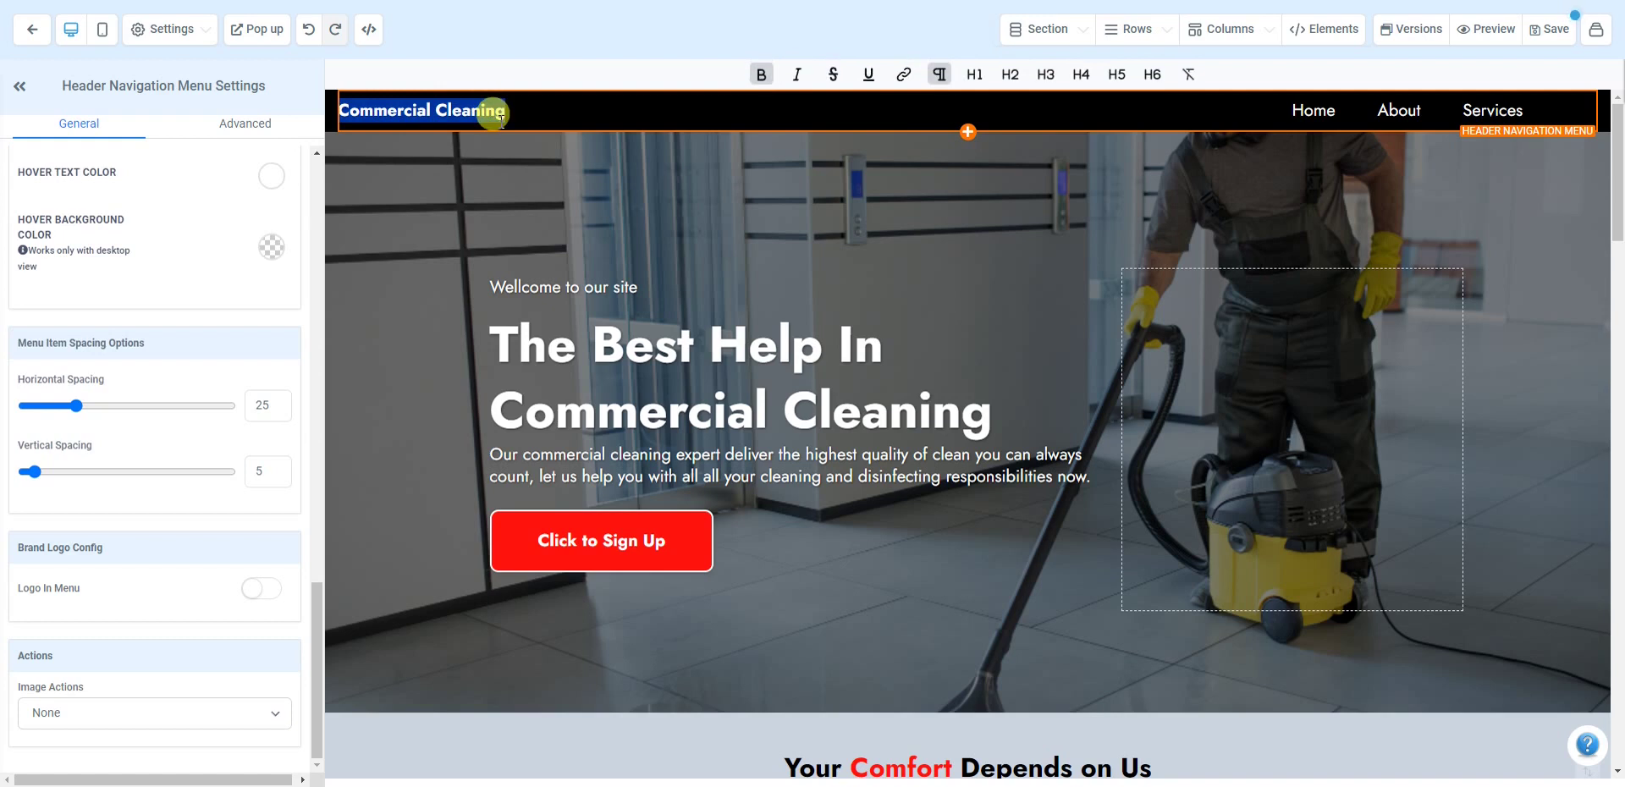
{"action": "type", "text": "JOE's"}
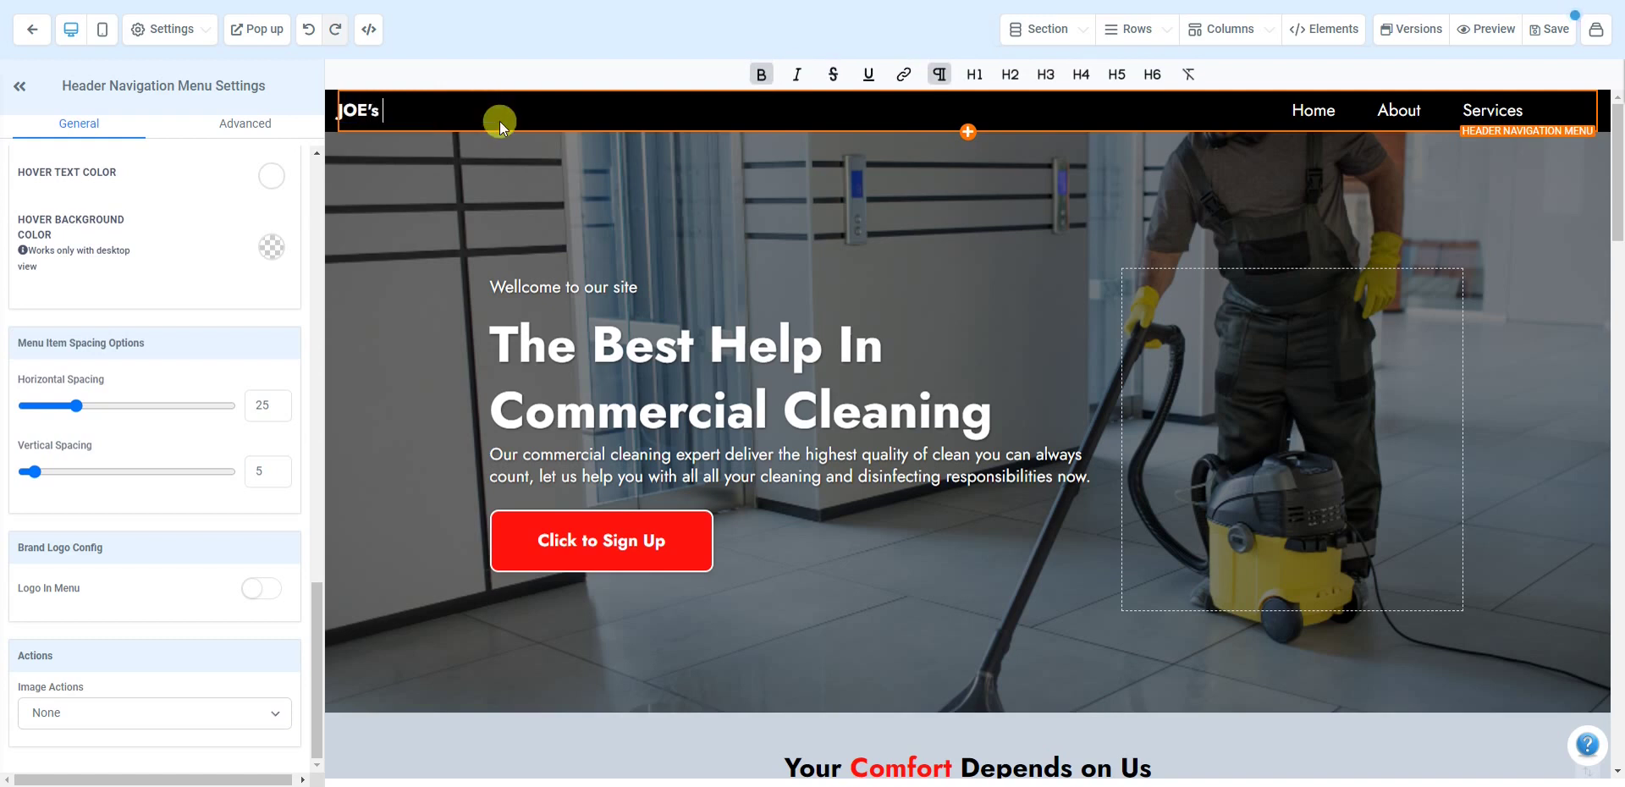
{"action": "key", "text": "BackSpace"}
{"action": "type", "text": "S CLEANING SERVICES"}
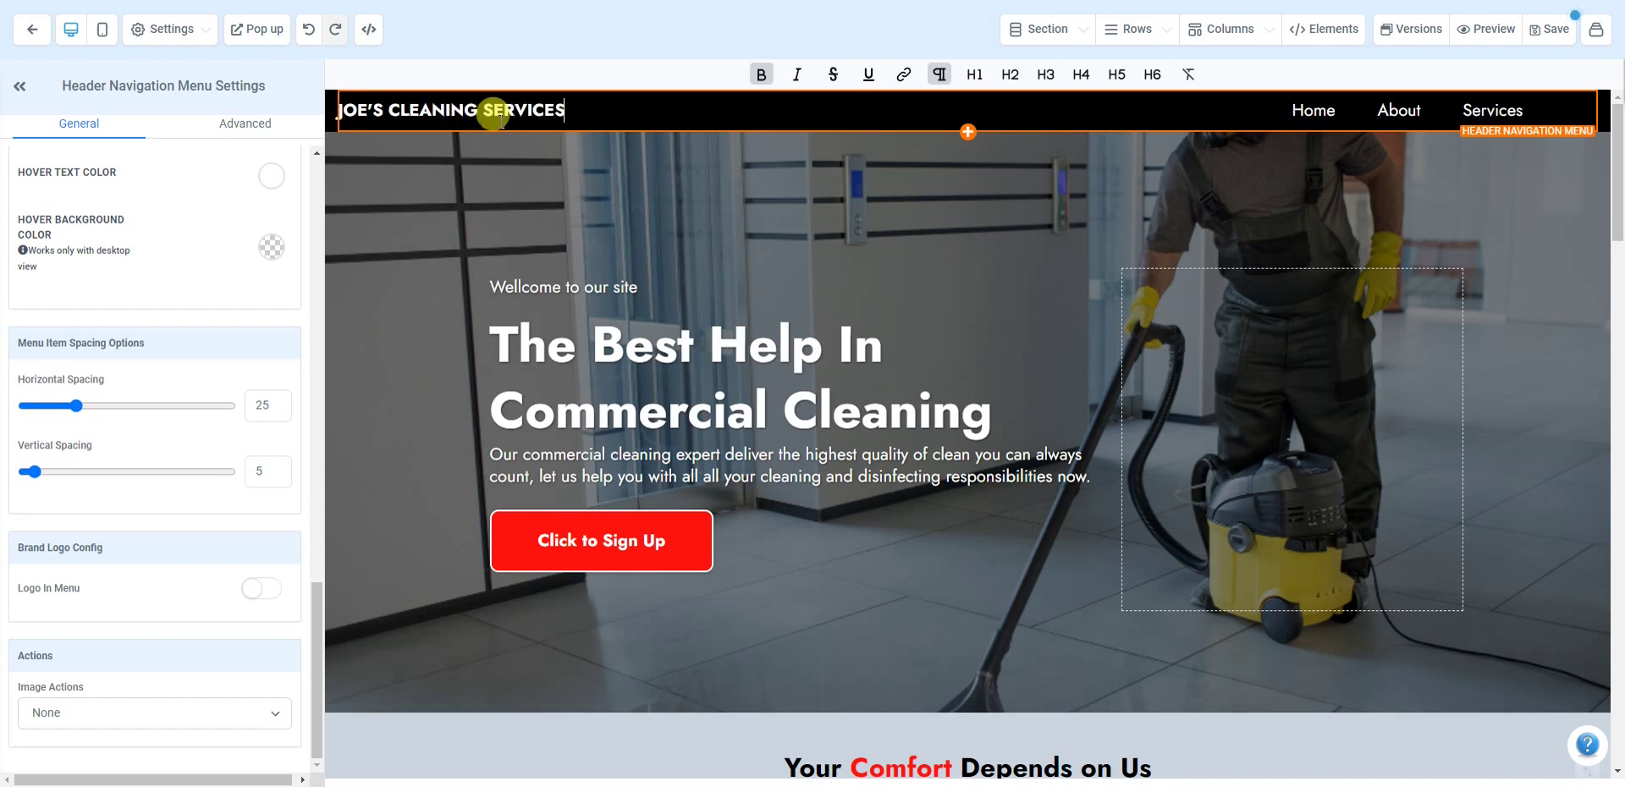
{"action": "left_click", "coordinate": [504, 155]}
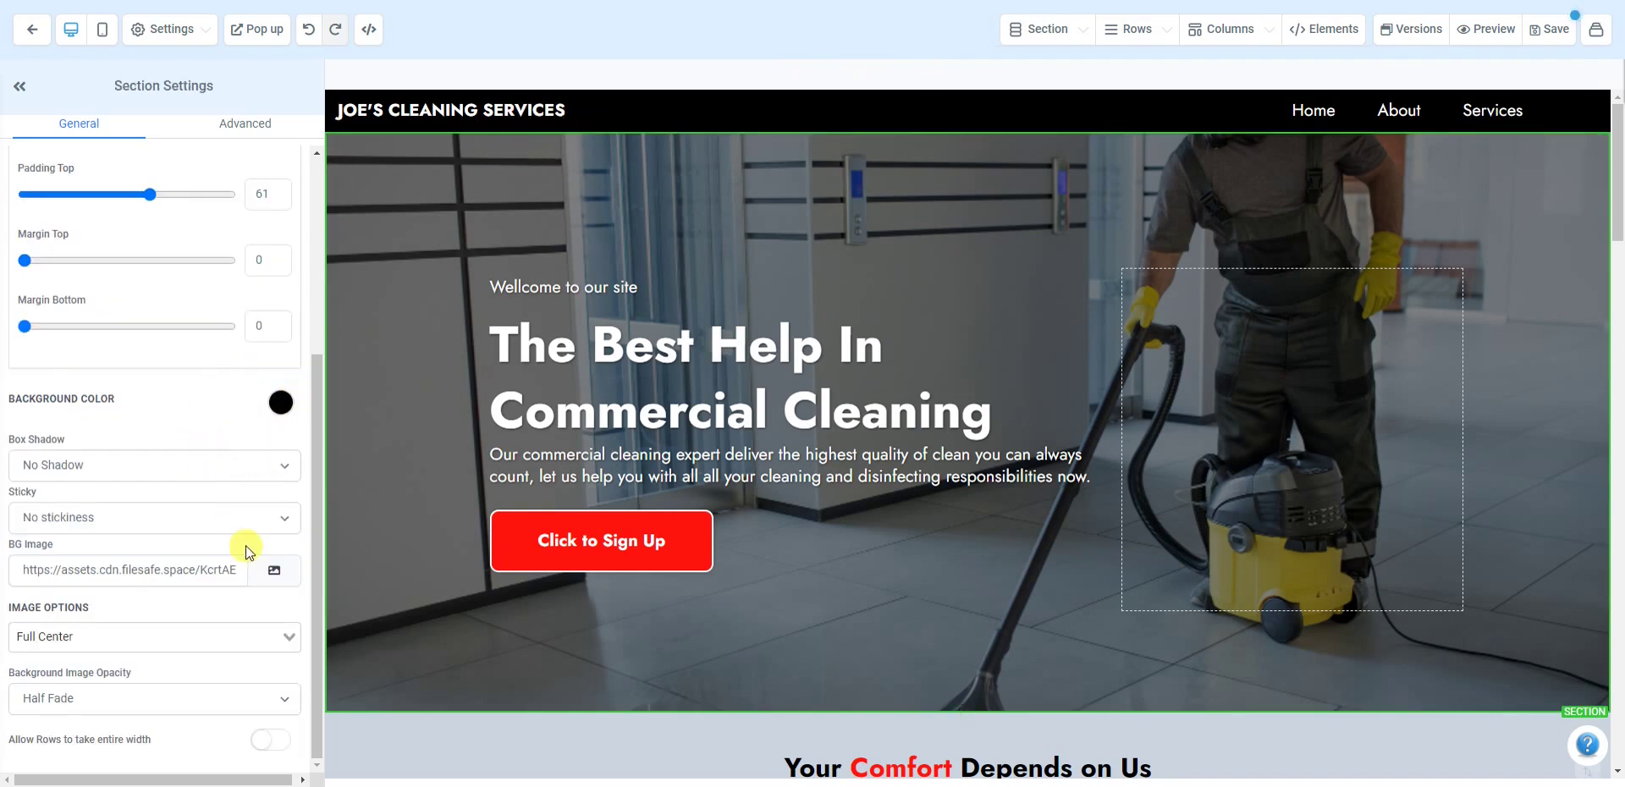
Step: Try reordering the hero section's headline and paragraphs, and undo the rearrangement
{"action": "left_click", "coordinate": [683, 337]}
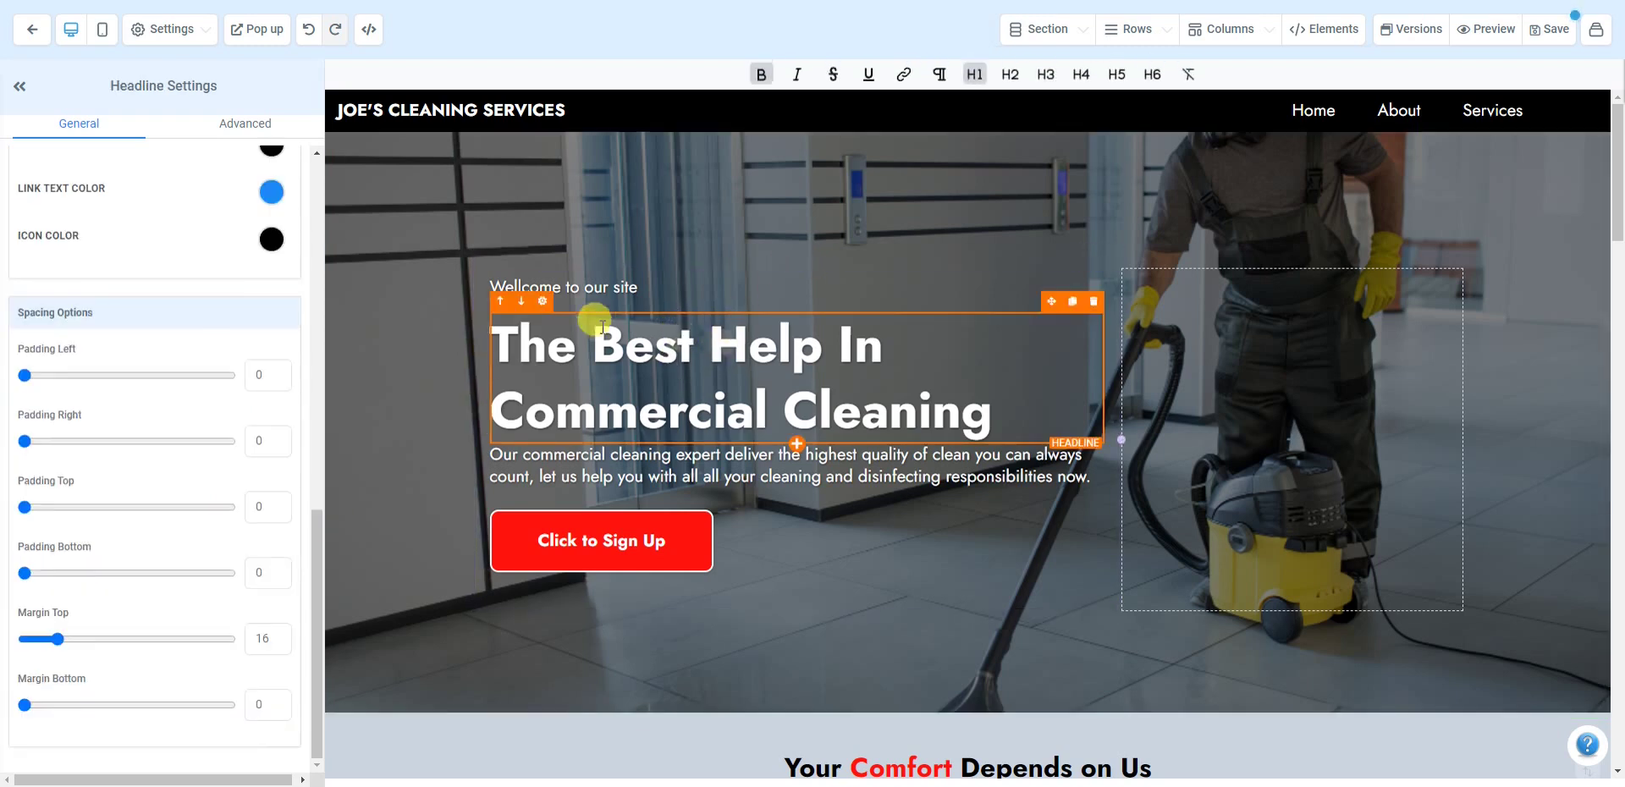
{"action": "left_click", "coordinate": [522, 303]}
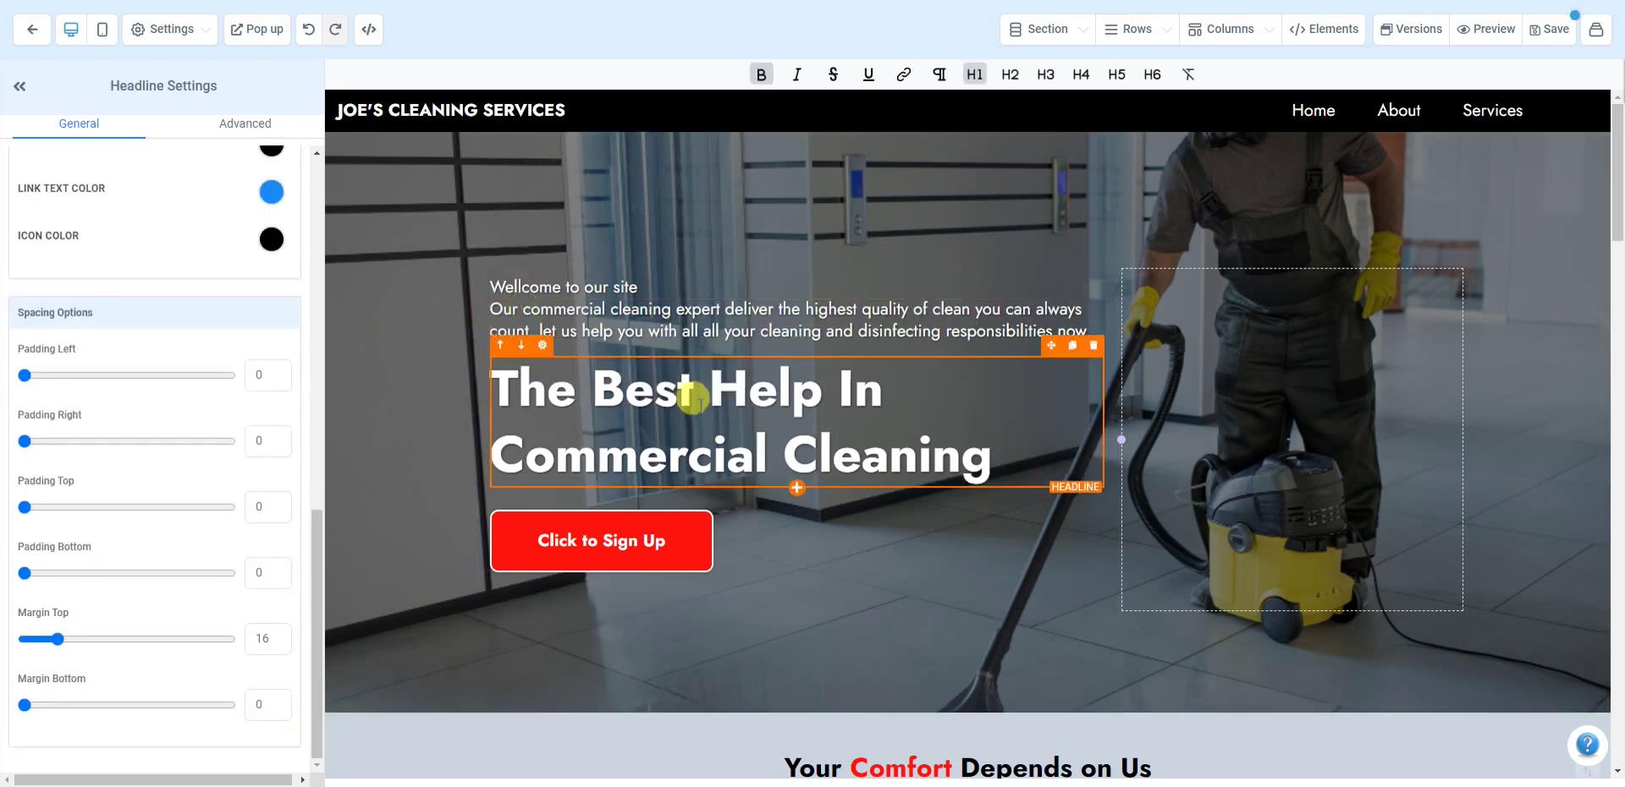
{"action": "left_click", "coordinate": [500, 345]}
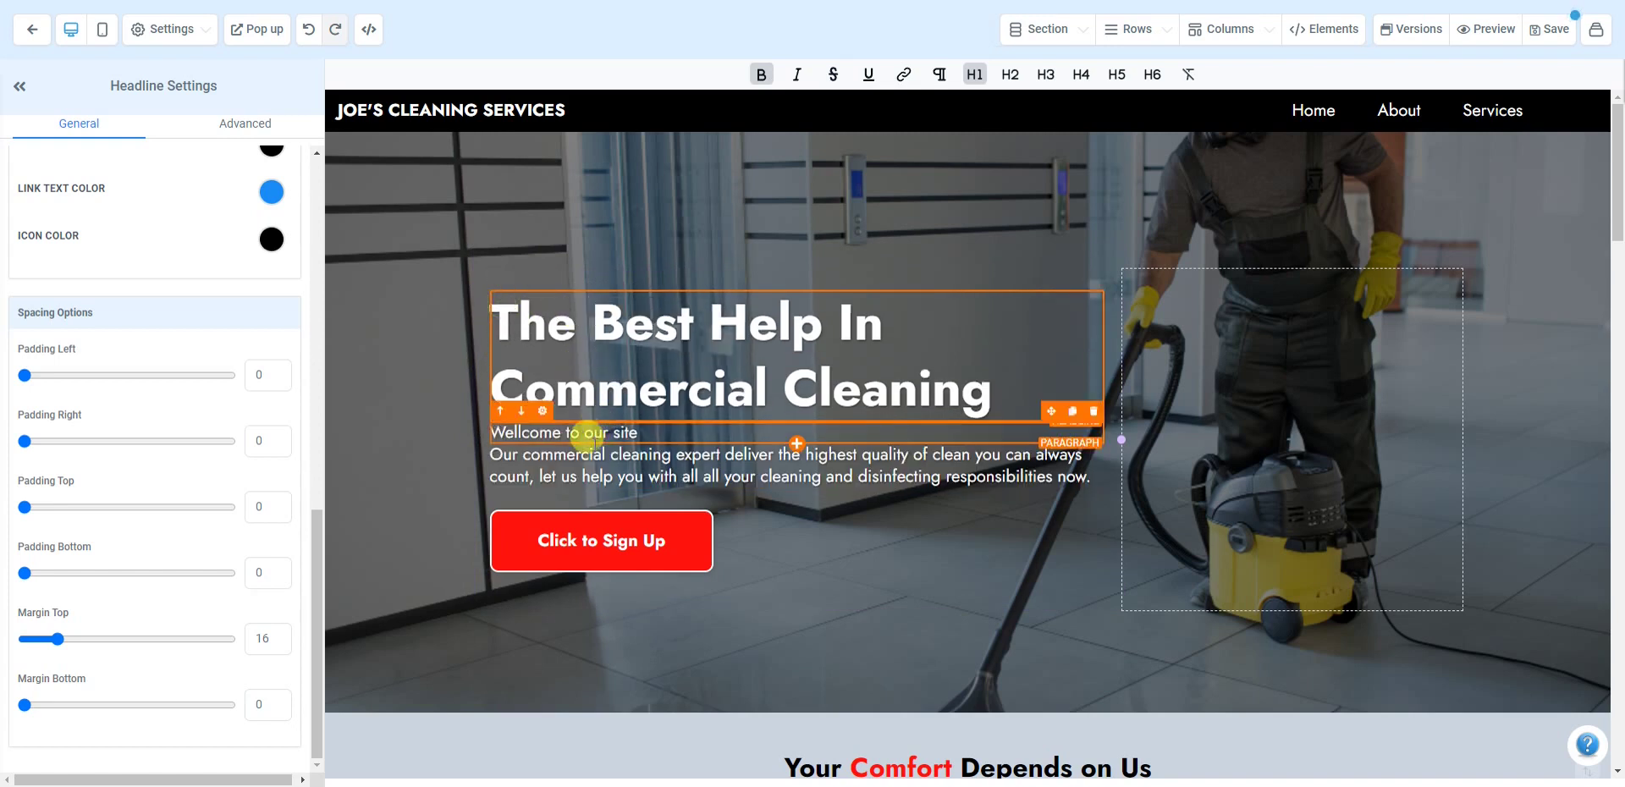
{"action": "left_click", "coordinate": [521, 410]}
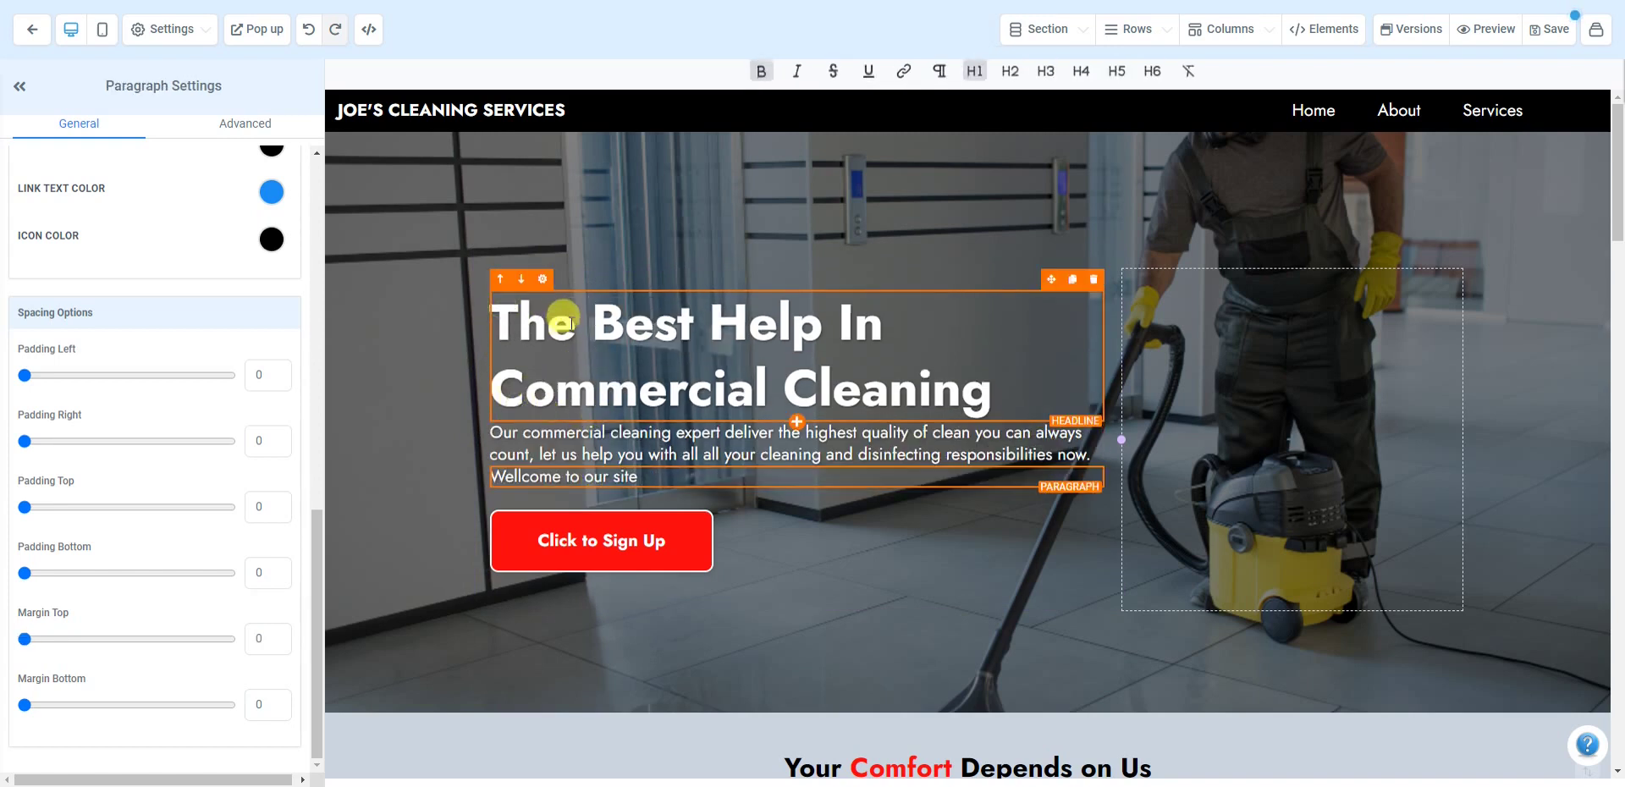
{"action": "left_click", "coordinate": [521, 280]}
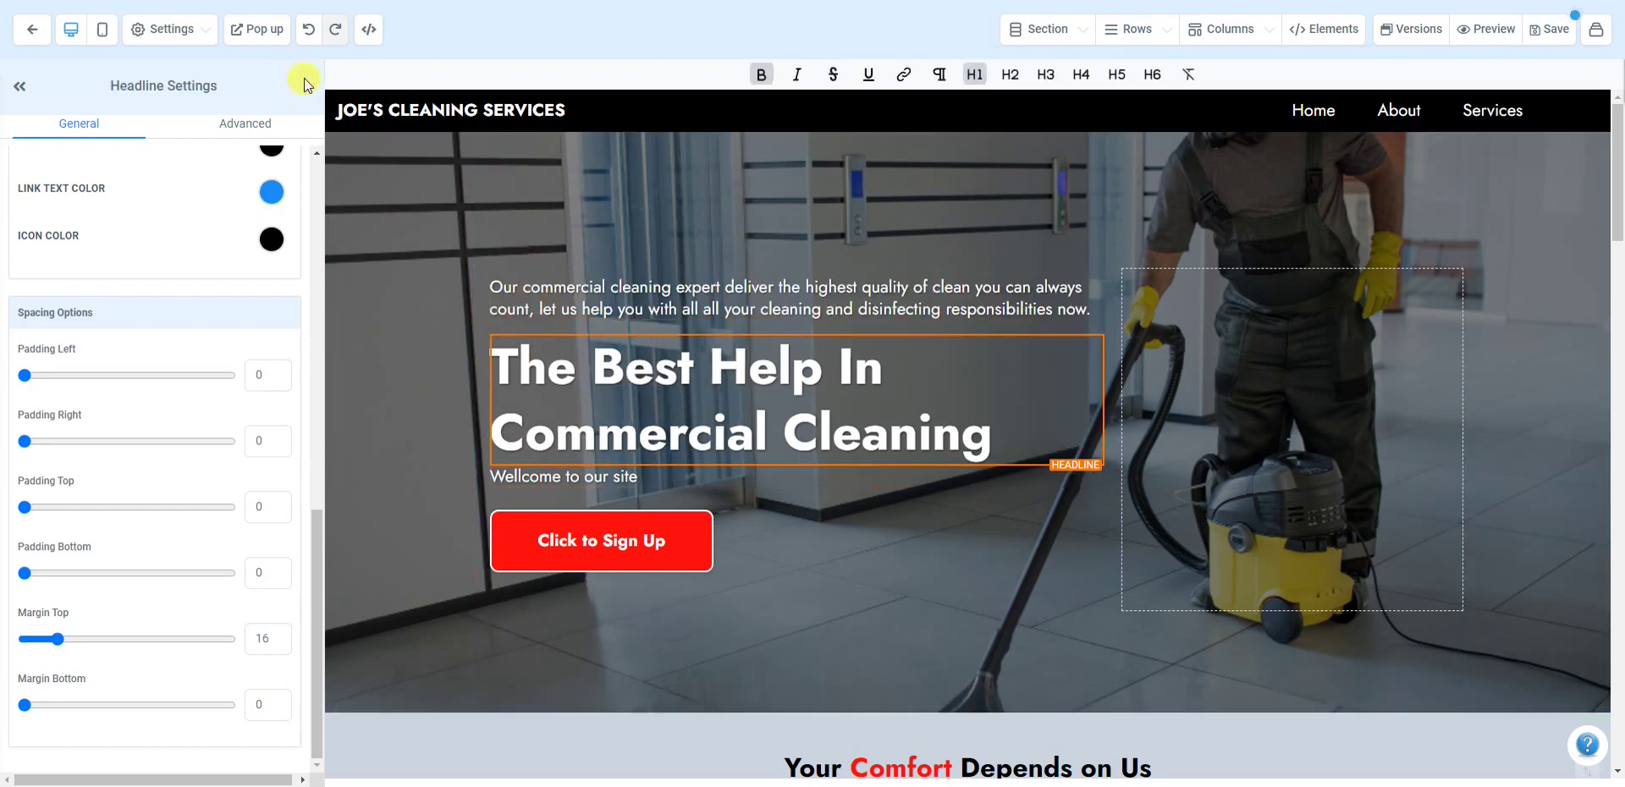
{"action": "left_click", "coordinate": [307, 30]}
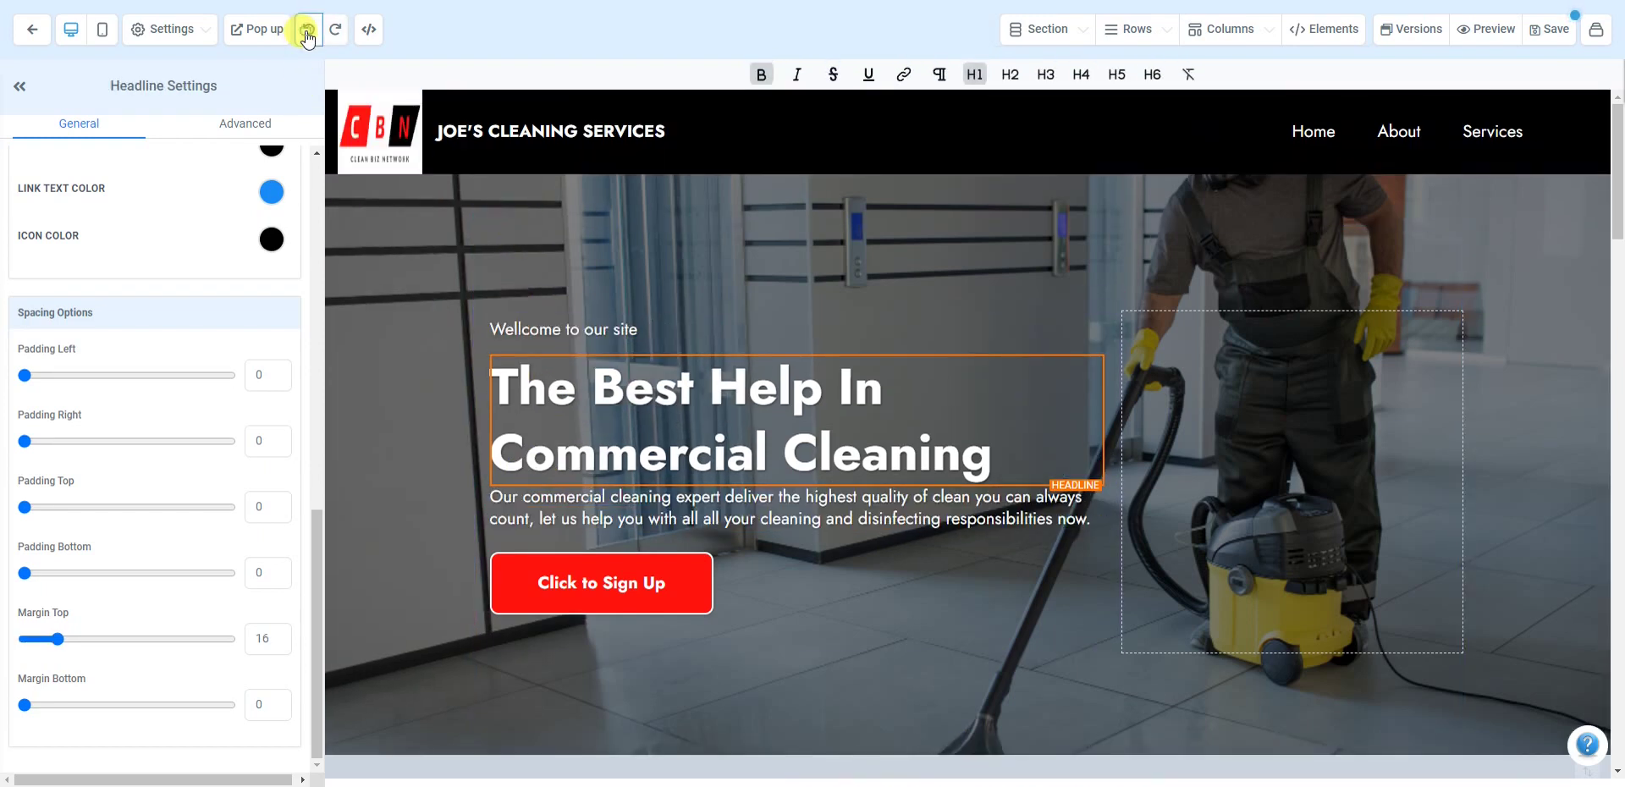
{"action": "left_click", "coordinate": [307, 31]}
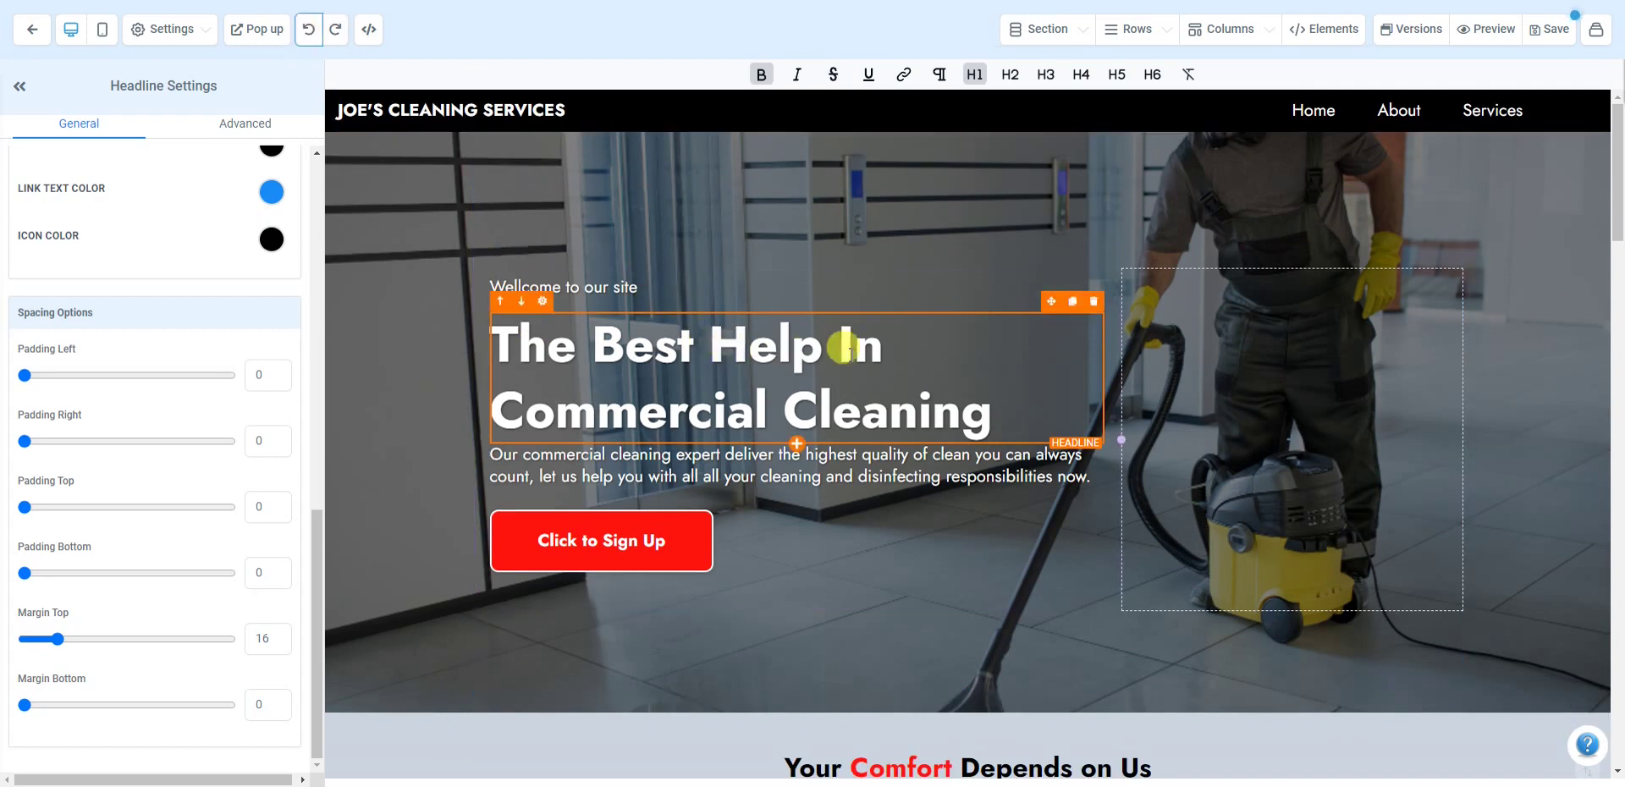
Step: Delete the empty second column from the hero section
{"action": "left_click", "coordinate": [1526, 437]}
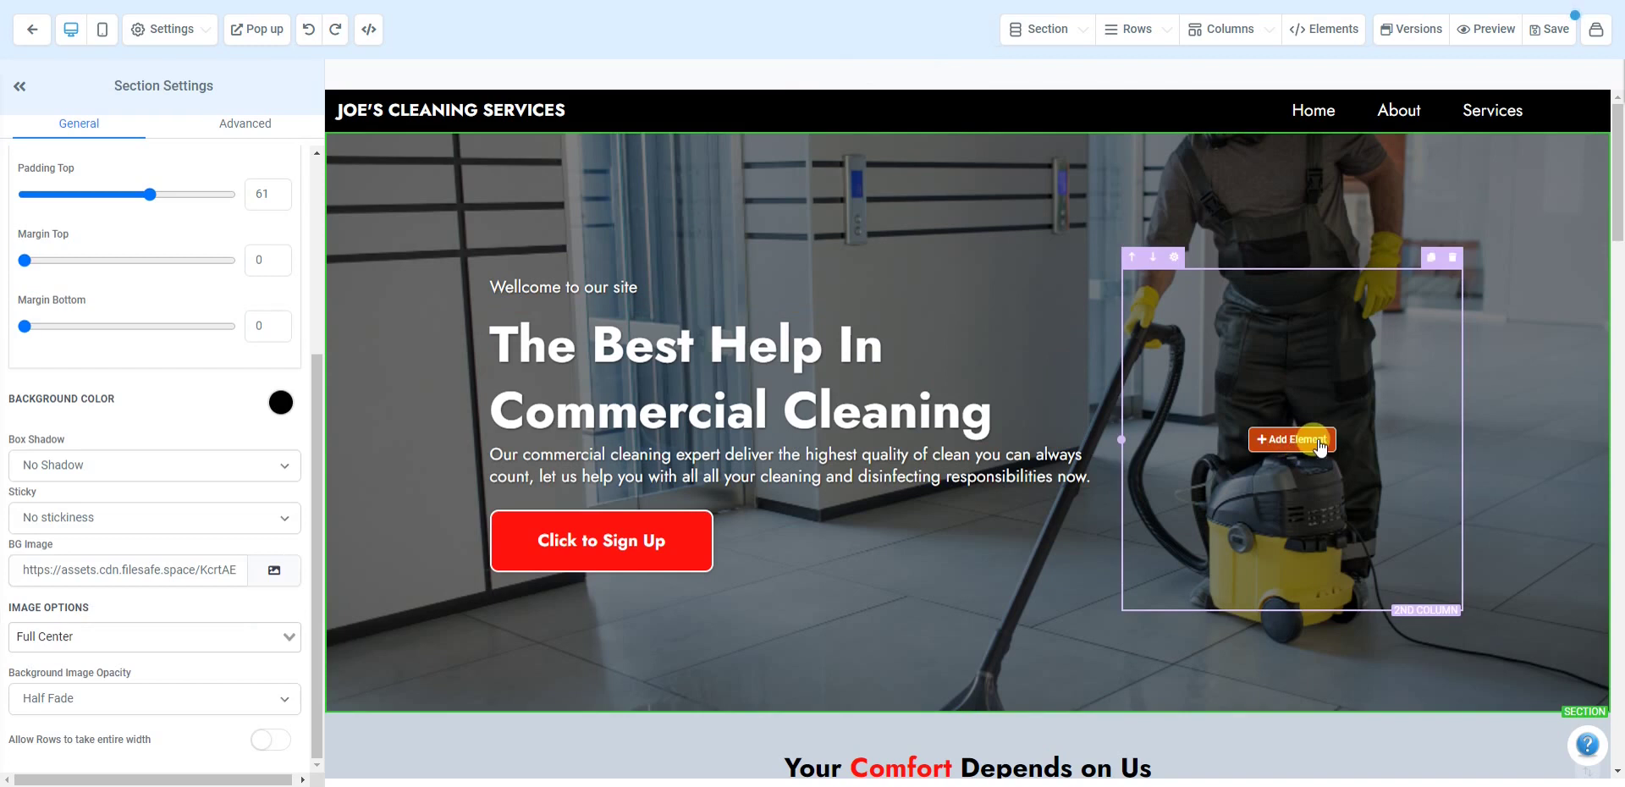
{"action": "left_click", "coordinate": [1450, 257]}
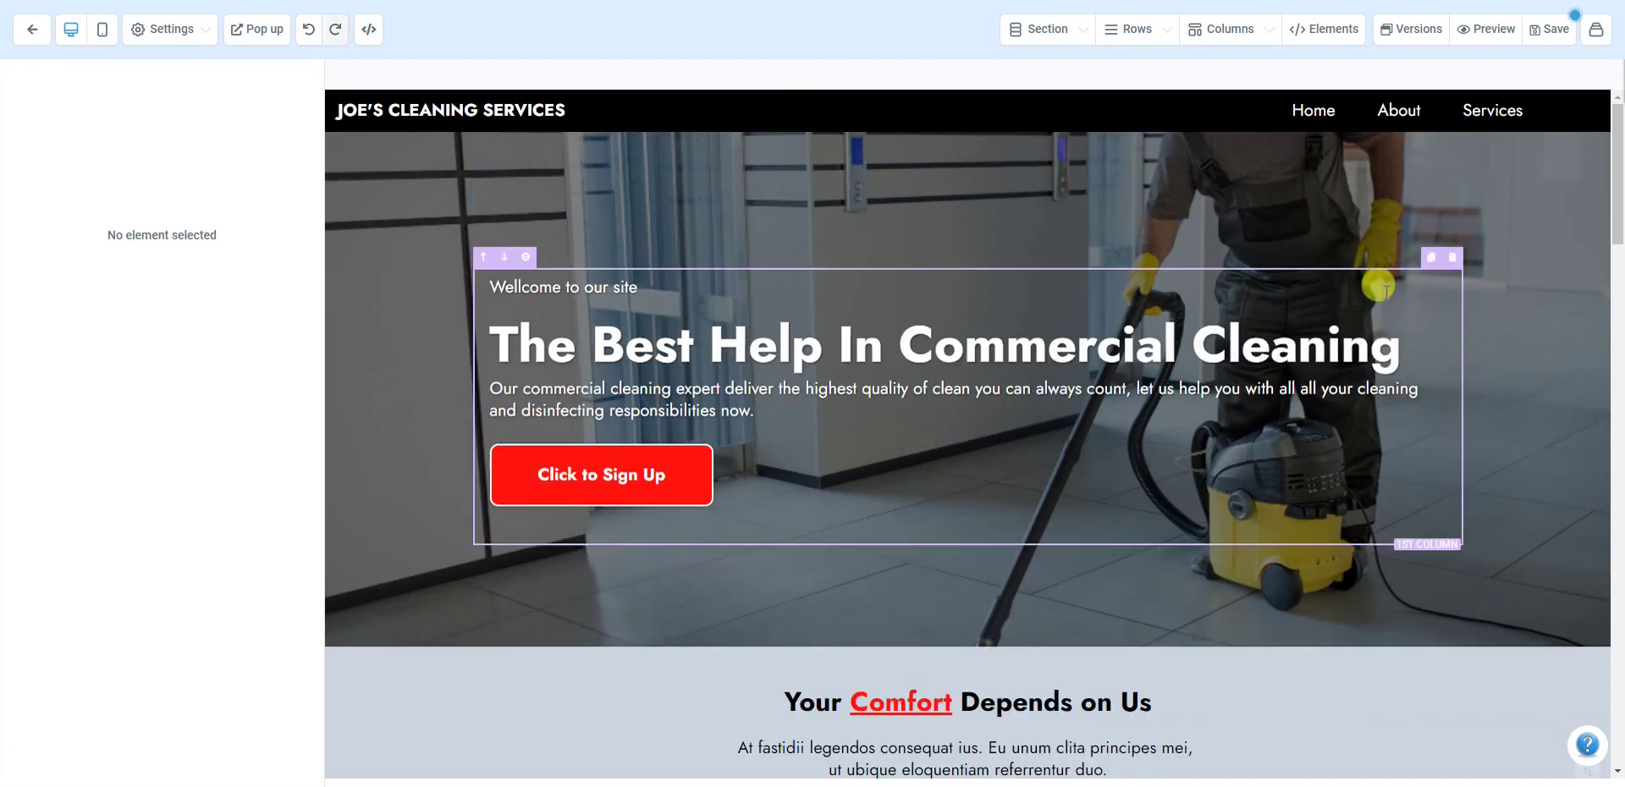
Step: Compare the hero section with and without its second column in desktop and mobile views by undoing and redoing the column deletion
{"action": "left_click", "coordinate": [1576, 337]}
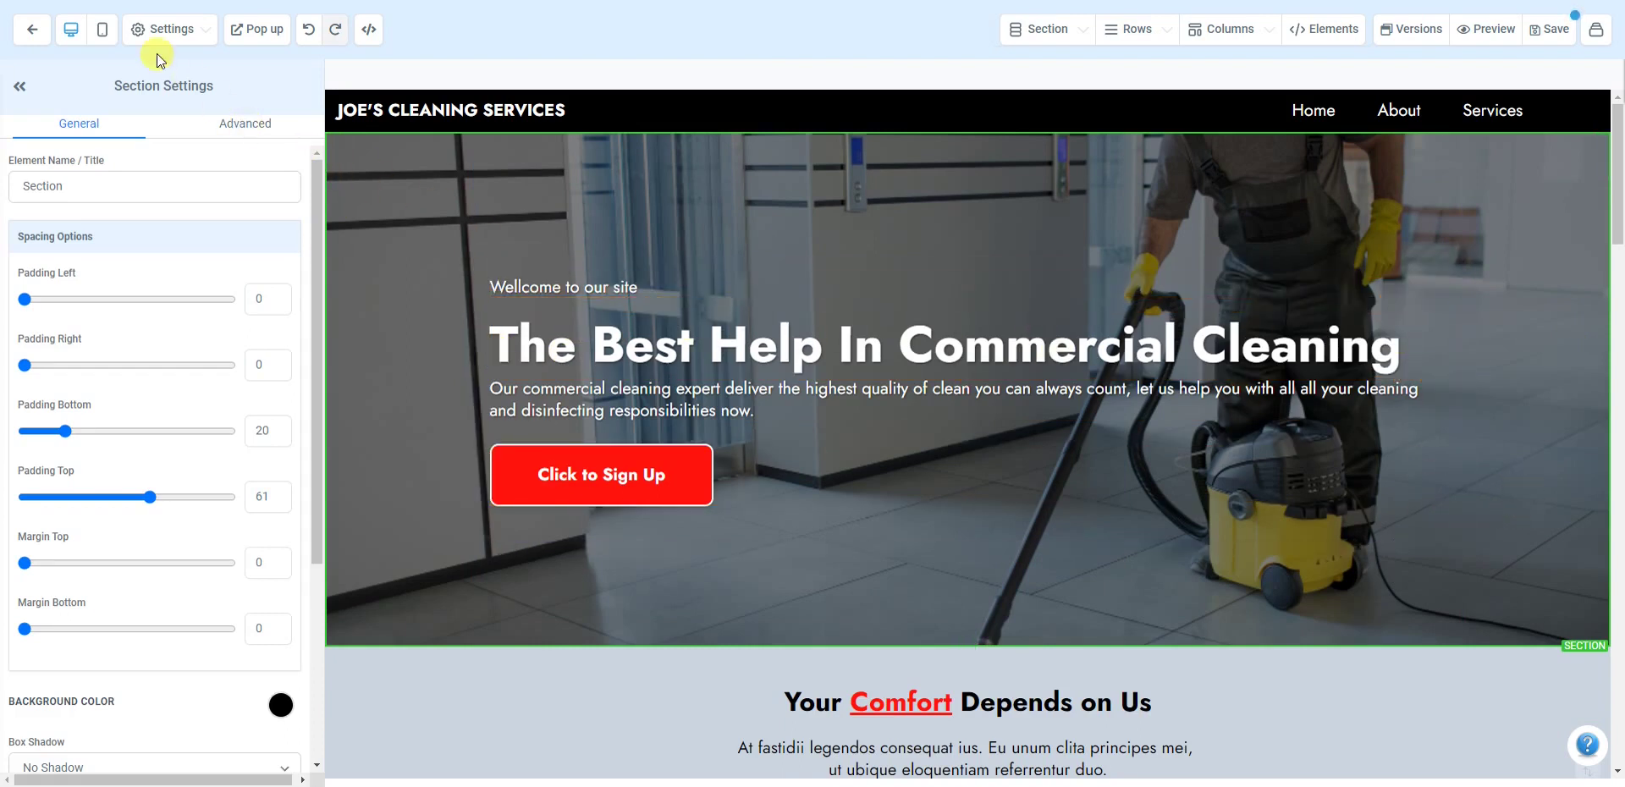
{"action": "left_click", "coordinate": [102, 34]}
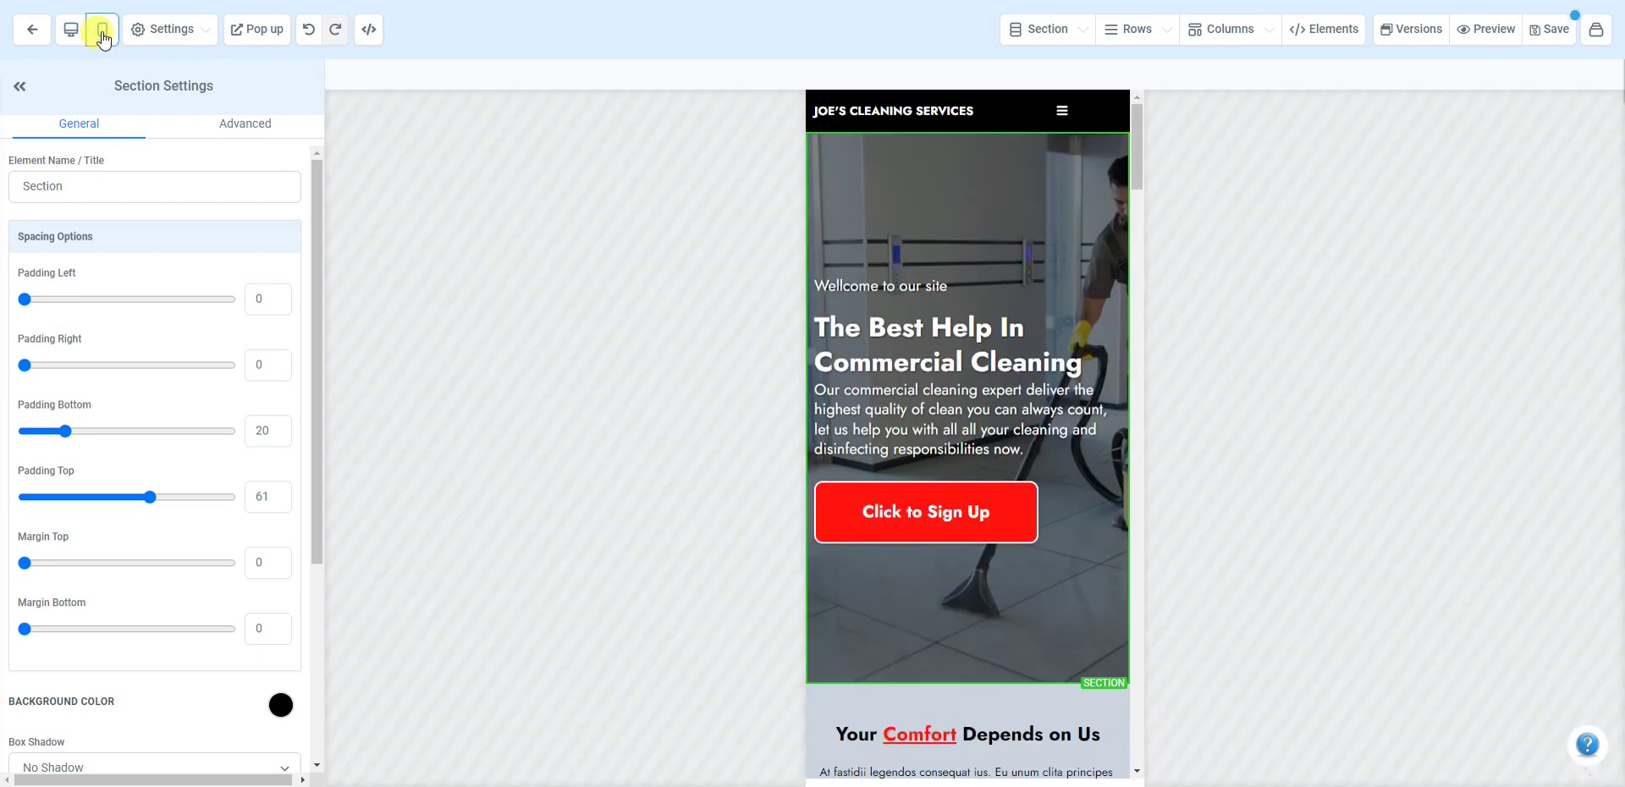
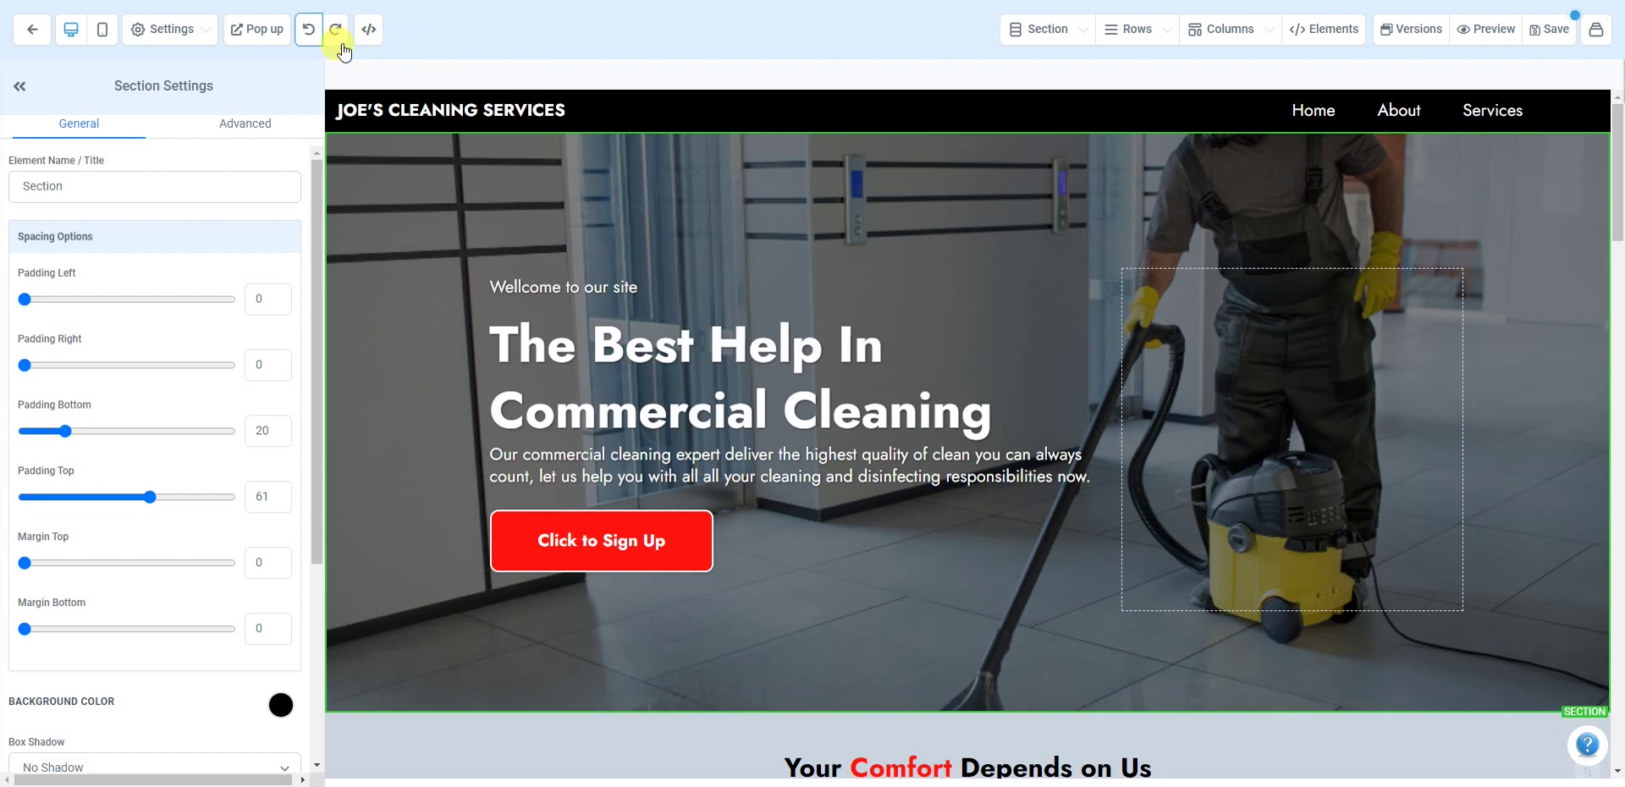
{"action": "left_click", "coordinate": [335, 34]}
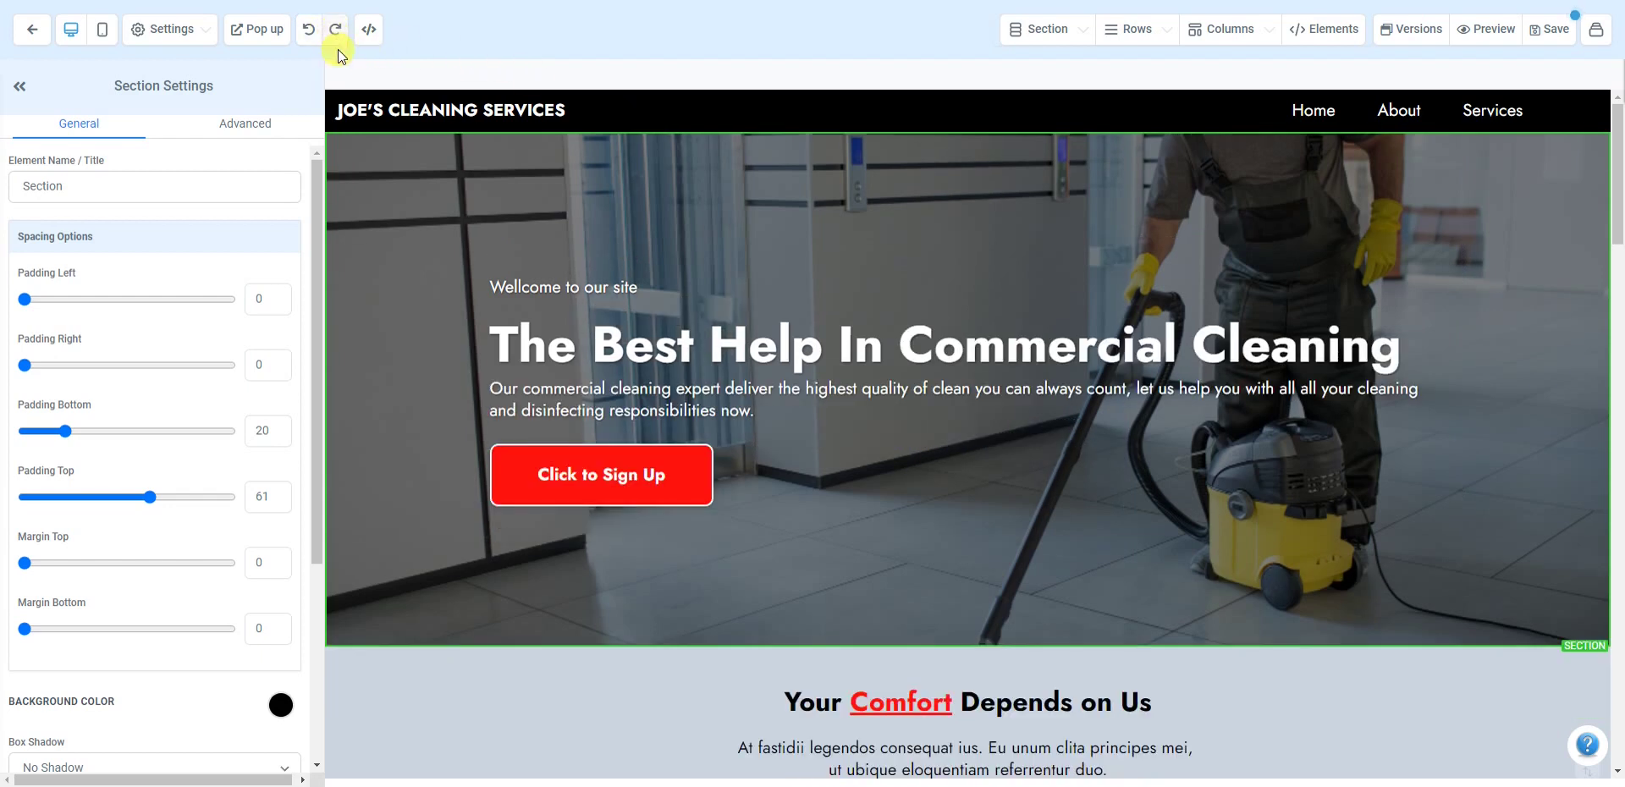
{"action": "left_click", "coordinate": [115, 29]}
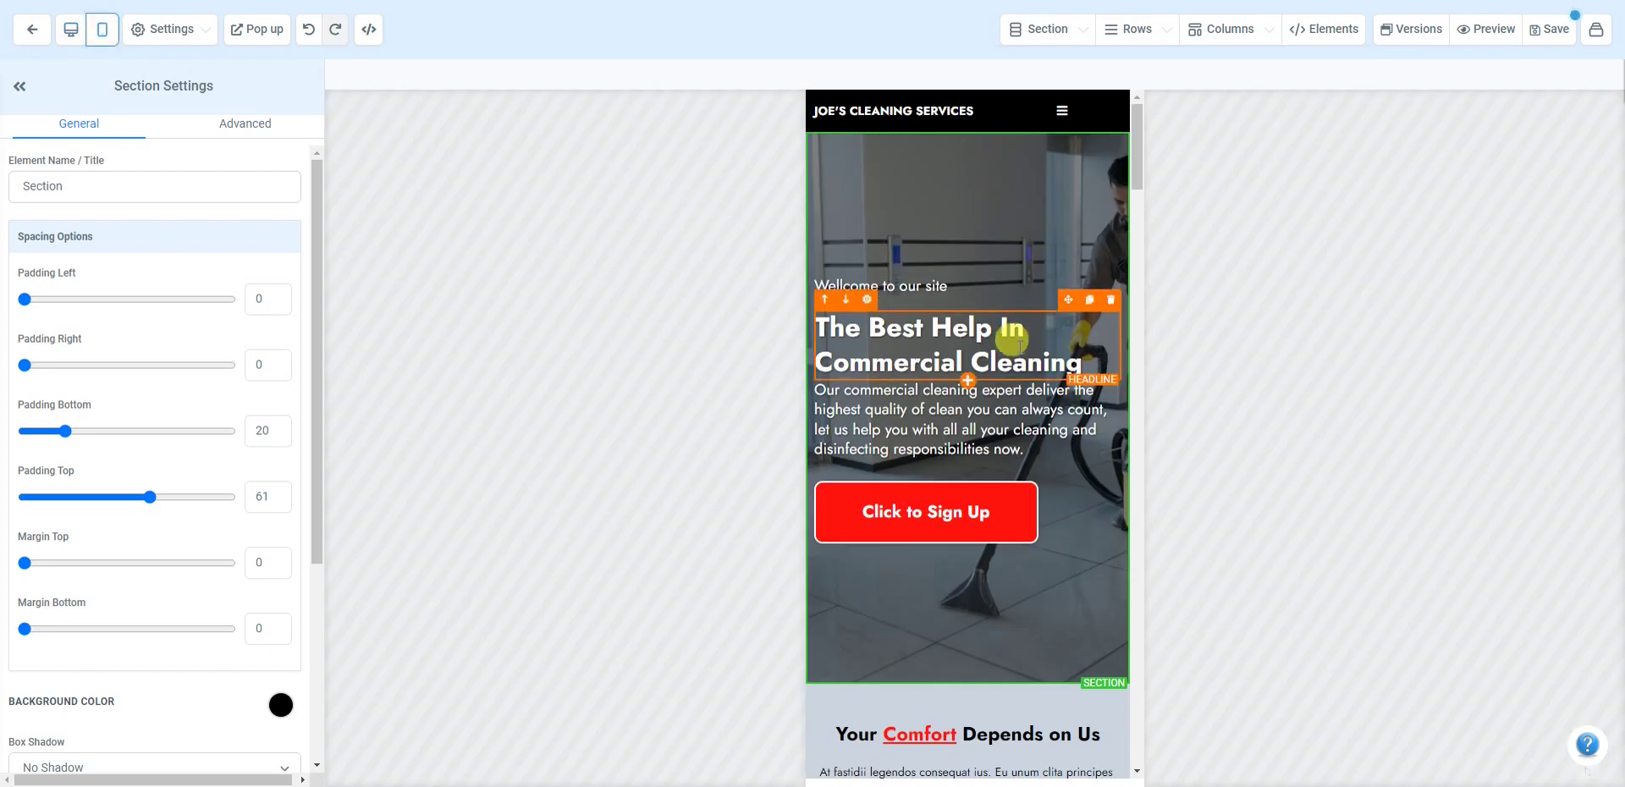
{"action": "left_click", "coordinate": [309, 34]}
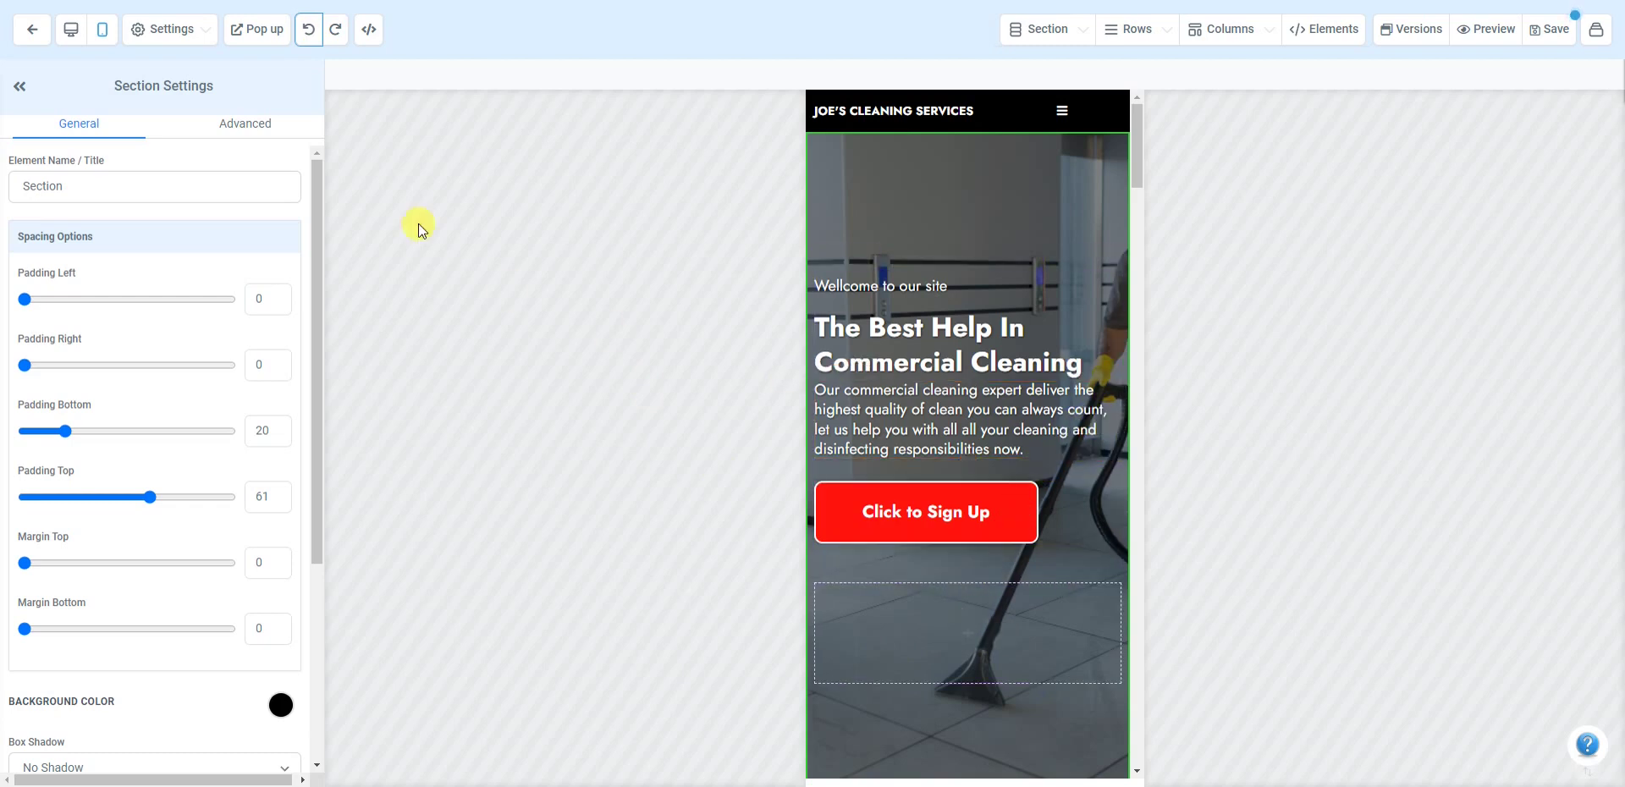
{"action": "left_click", "coordinate": [329, 37]}
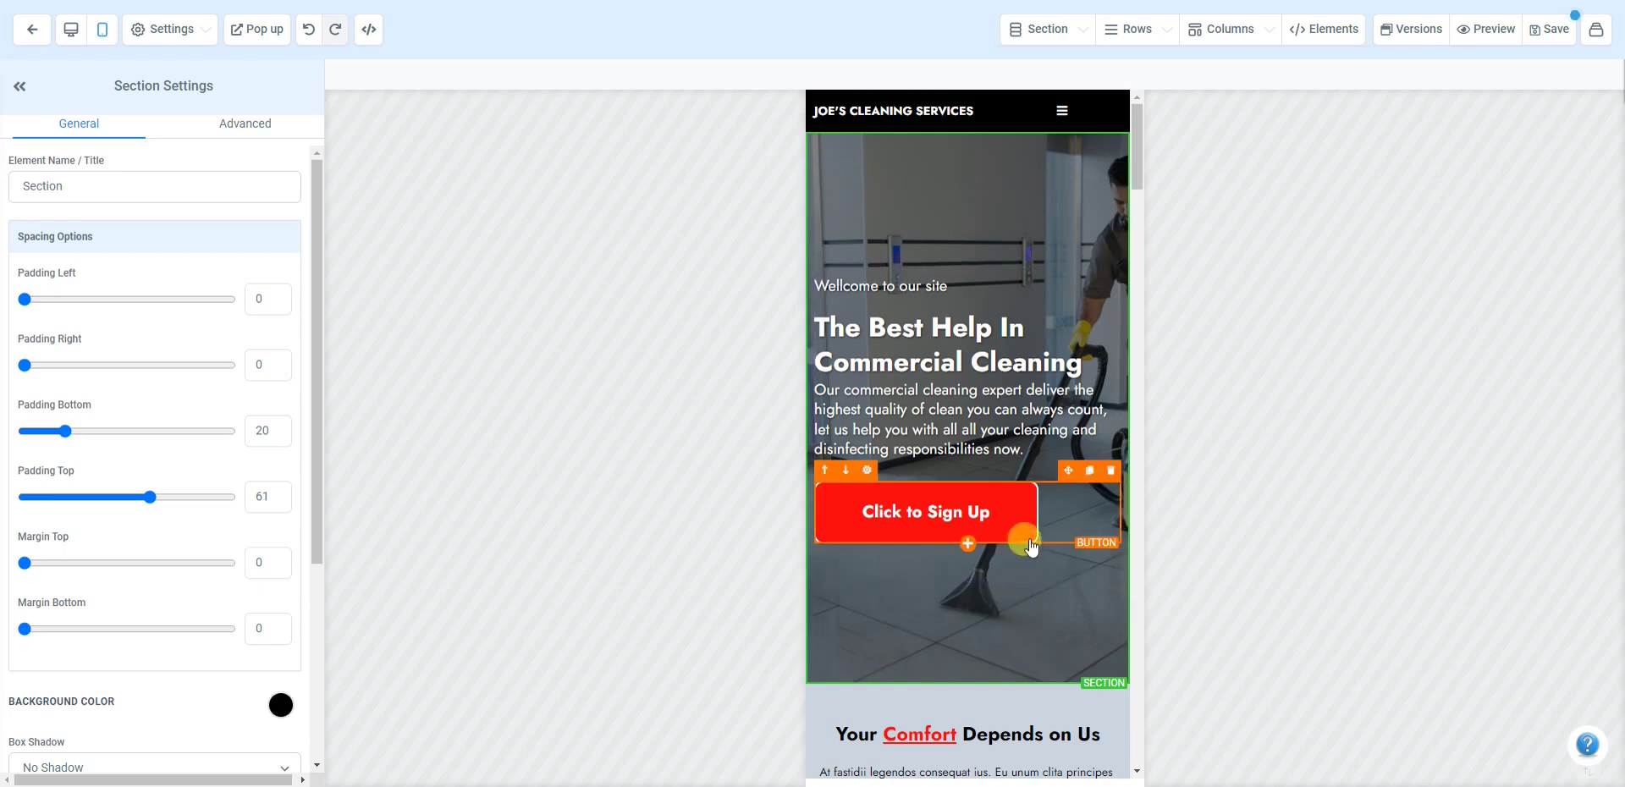
Step: Center-align the Click to Sign Up button and the hero headline while working in the mobile view
{"action": "left_click", "coordinate": [997, 514]}
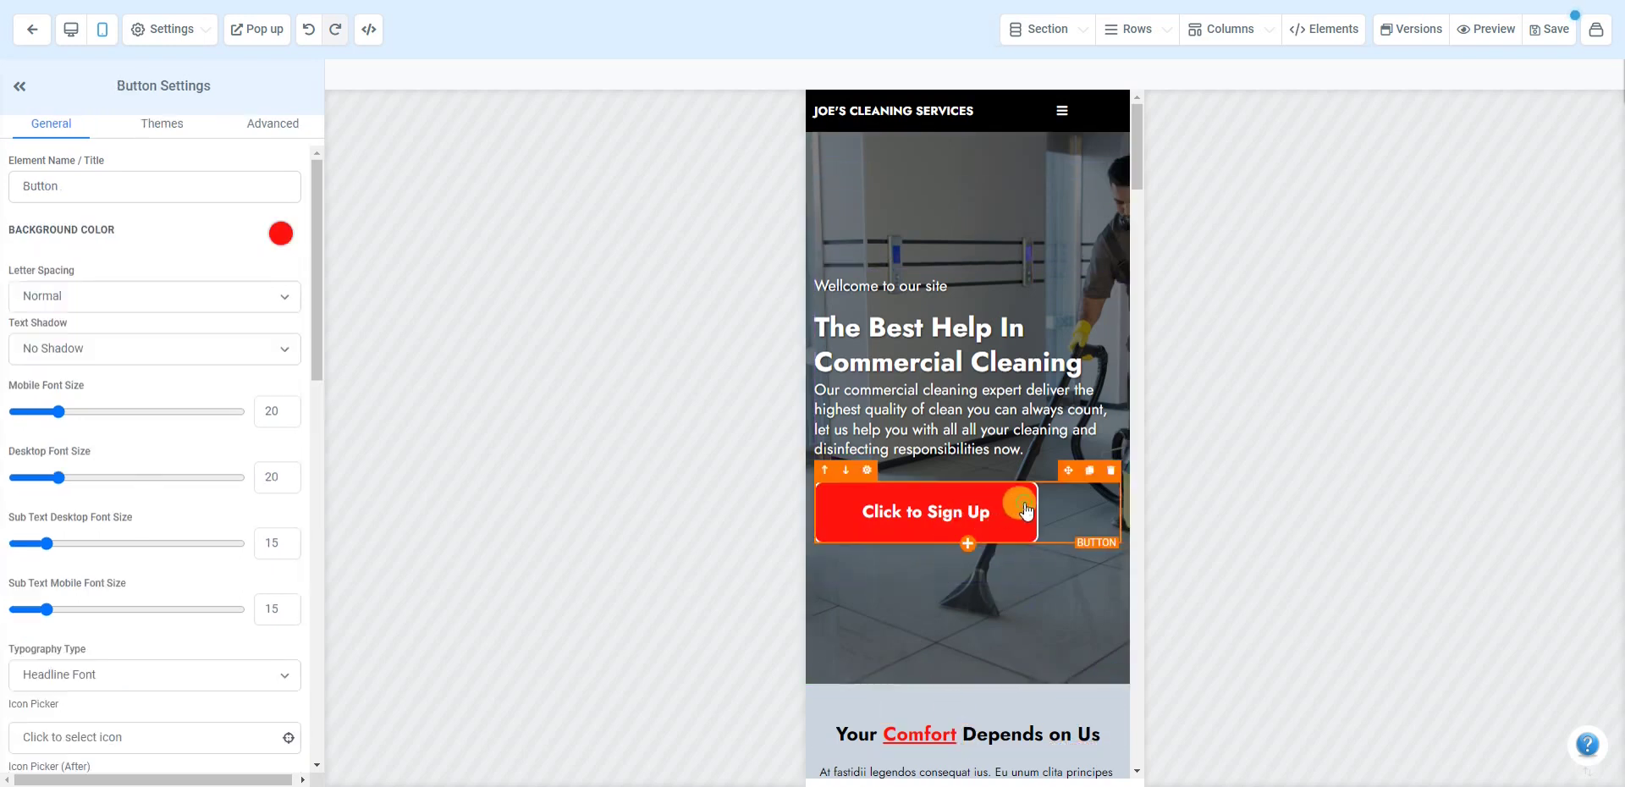
{"action": "scroll", "coordinate": [199, 414], "scroll_direction": "down", "scroll_amount": 4}
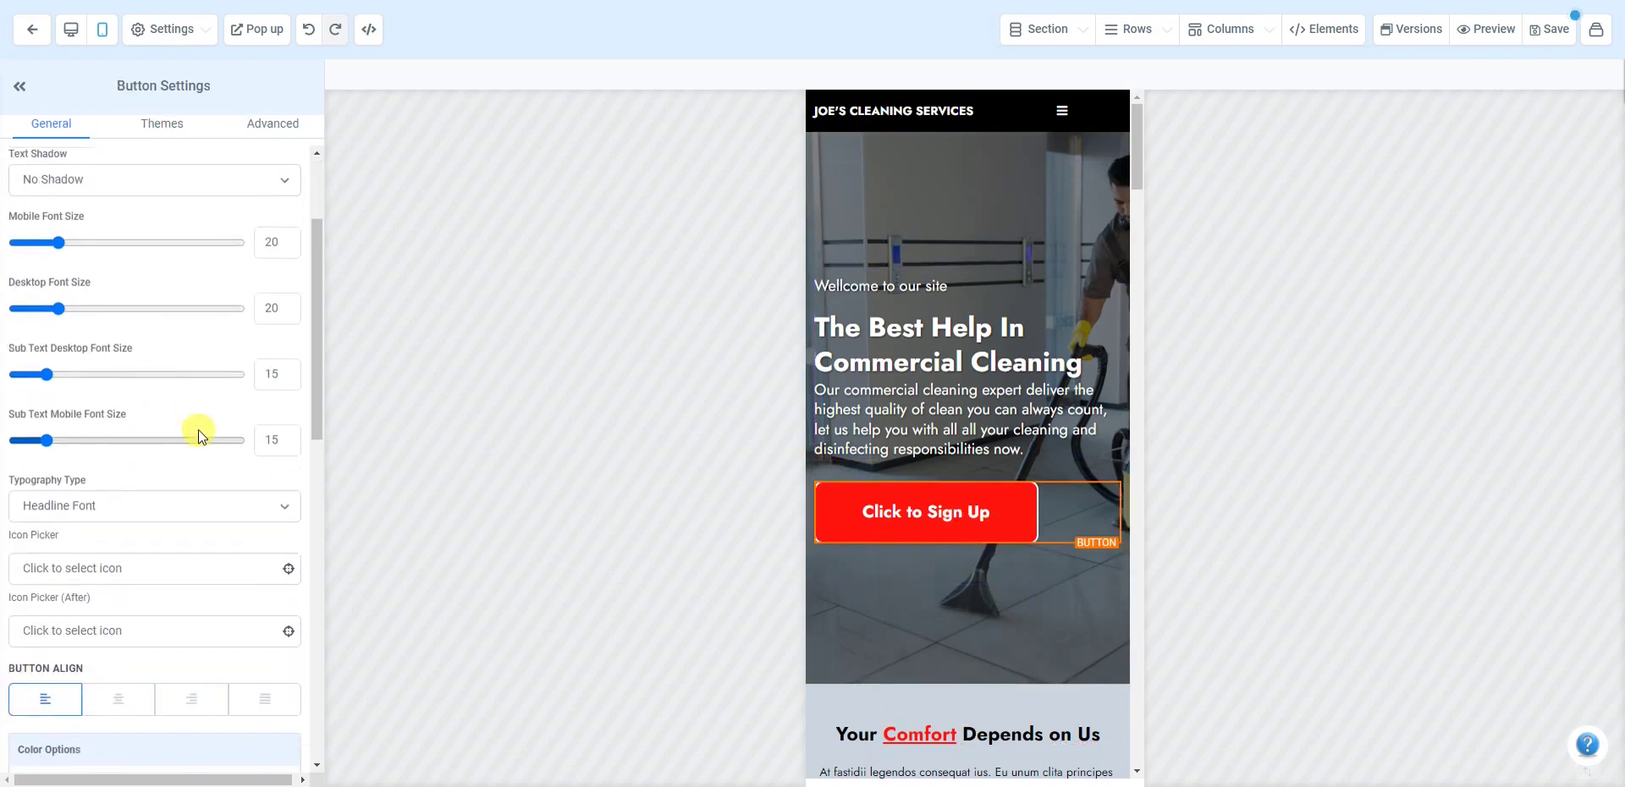
{"action": "left_click", "coordinate": [105, 533]}
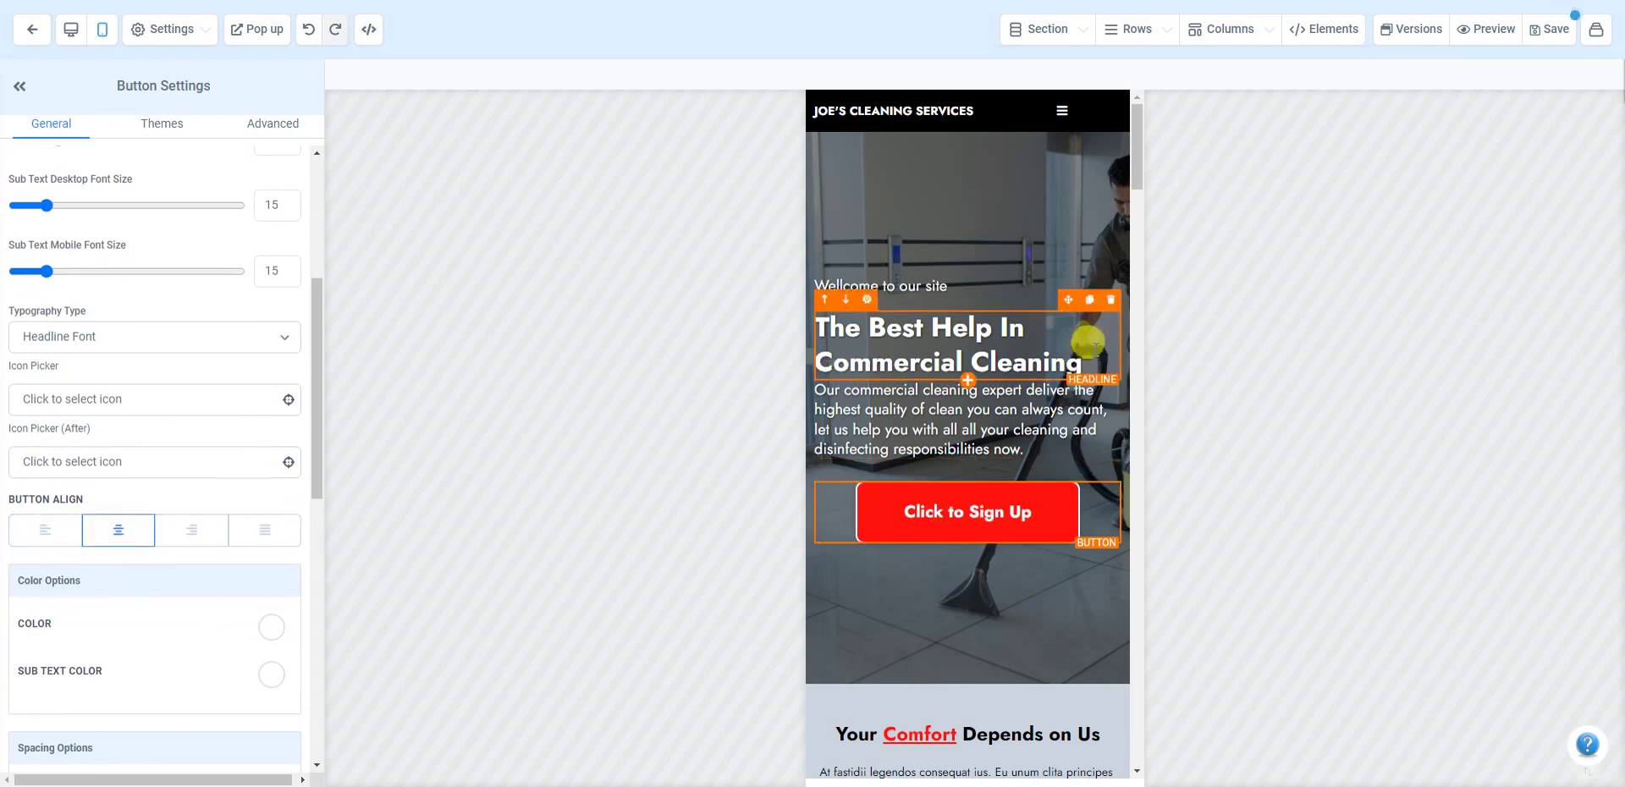
{"action": "left_click", "coordinate": [1085, 322]}
{"action": "scroll", "coordinate": [203, 613], "scroll_direction": "down", "scroll_amount": 6}
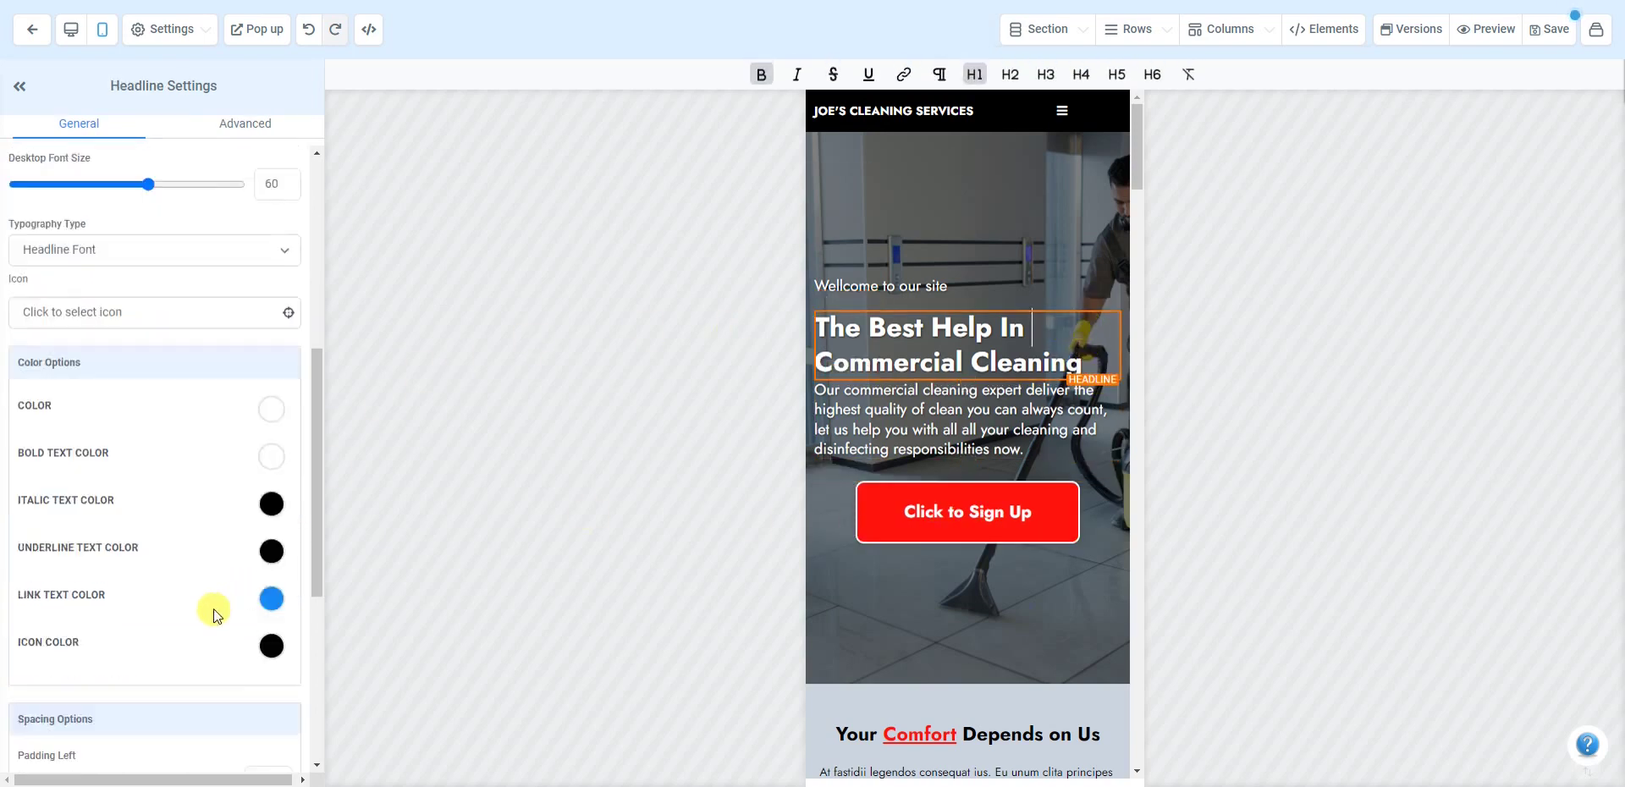
{"action": "scroll", "coordinate": [186, 626], "scroll_direction": "up", "scroll_amount": 7}
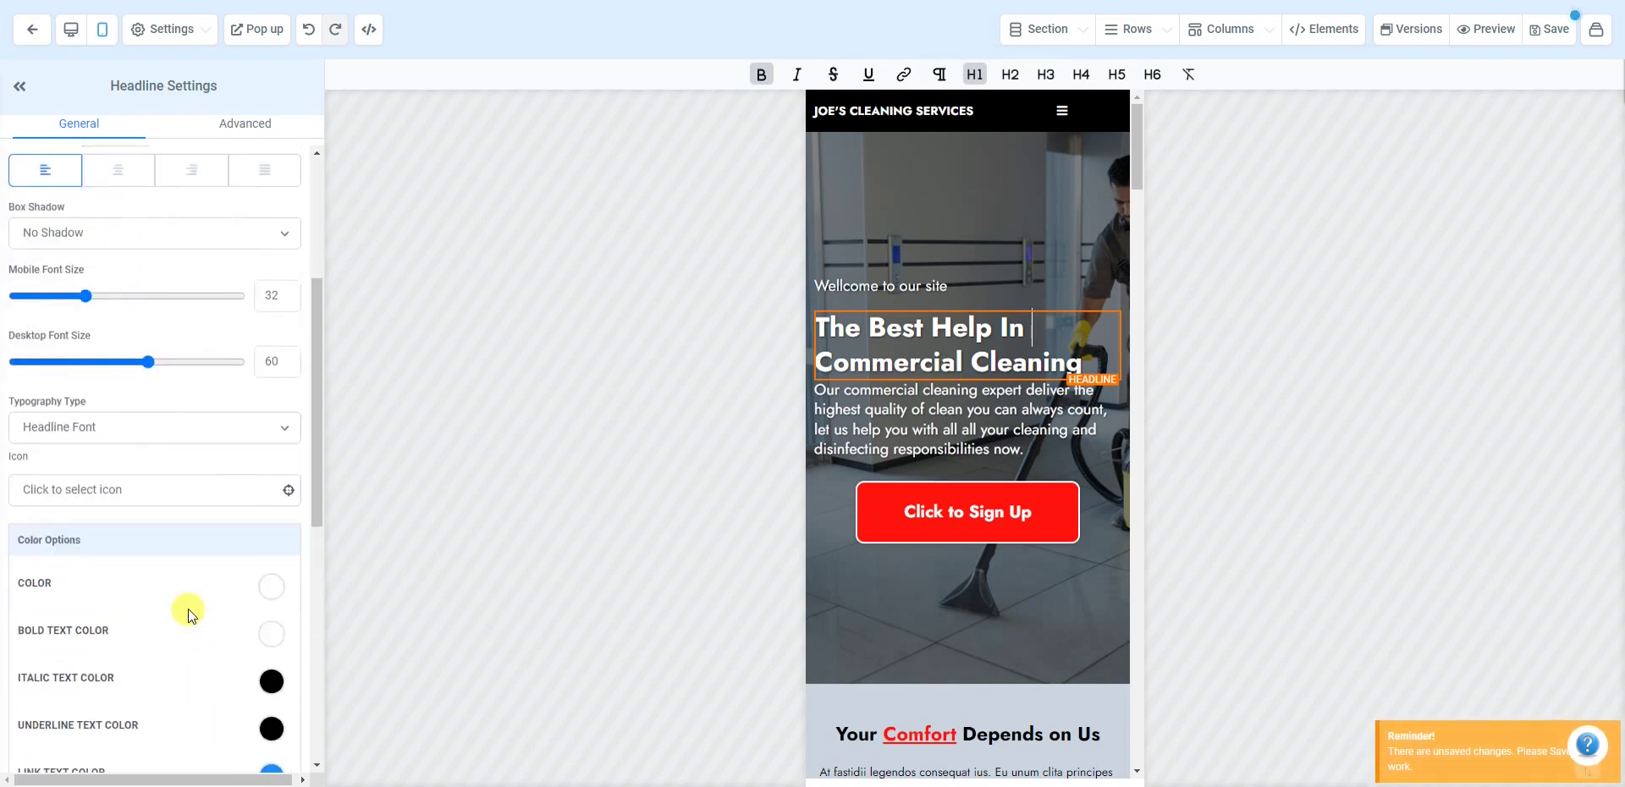
{"action": "left_click", "coordinate": [131, 352]}
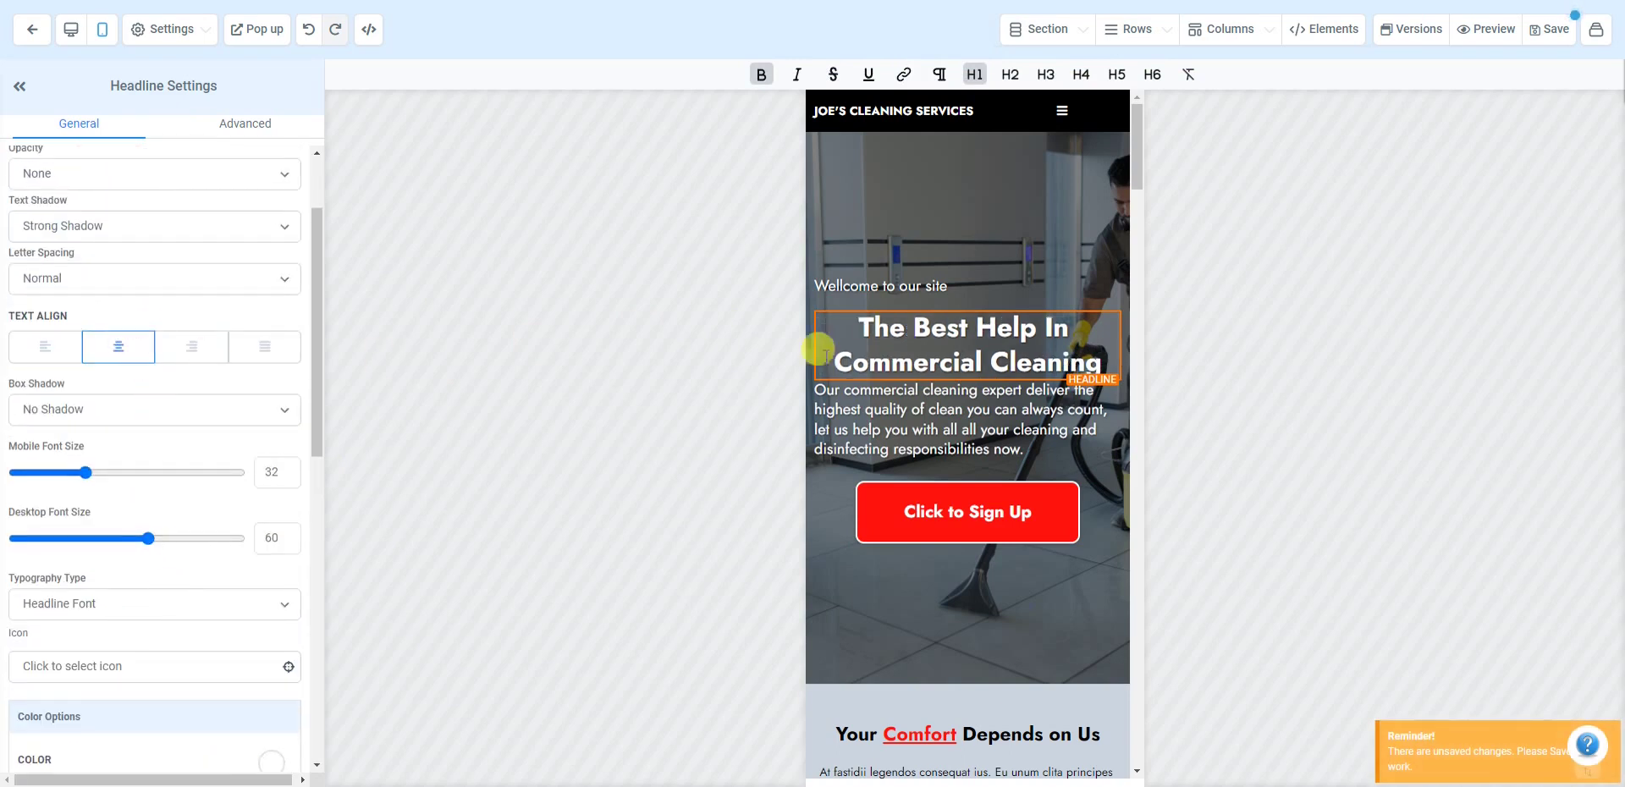
Step: Center-align both hero paragraphs, the one below the headline and the welcome line above it
{"action": "left_click", "coordinate": [996, 391]}
{"action": "left_click", "coordinate": [127, 350]}
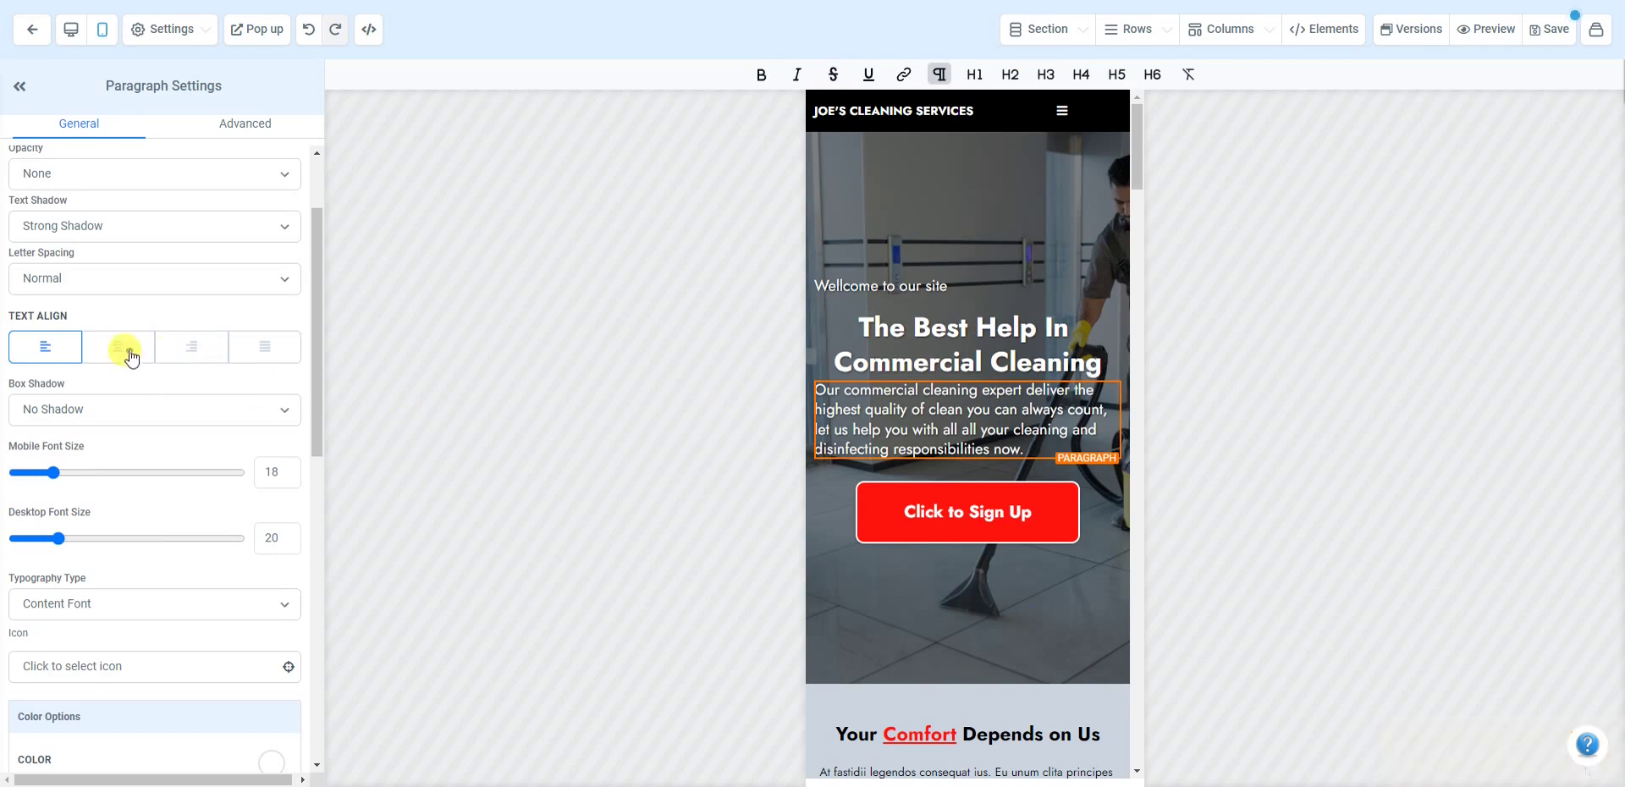
{"action": "left_click", "coordinate": [943, 285]}
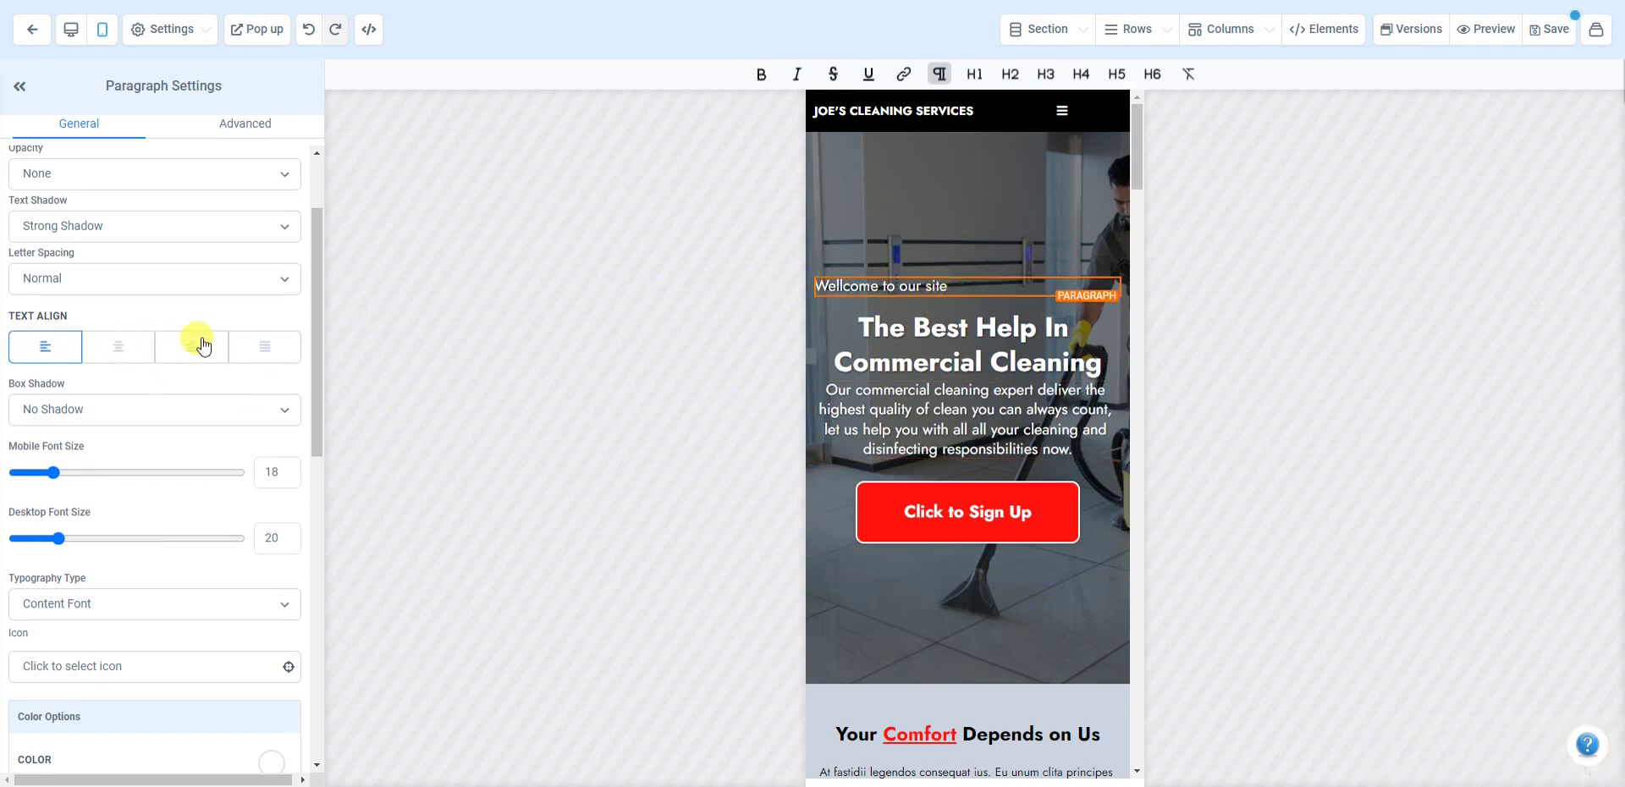
{"action": "left_click", "coordinate": [127, 350]}
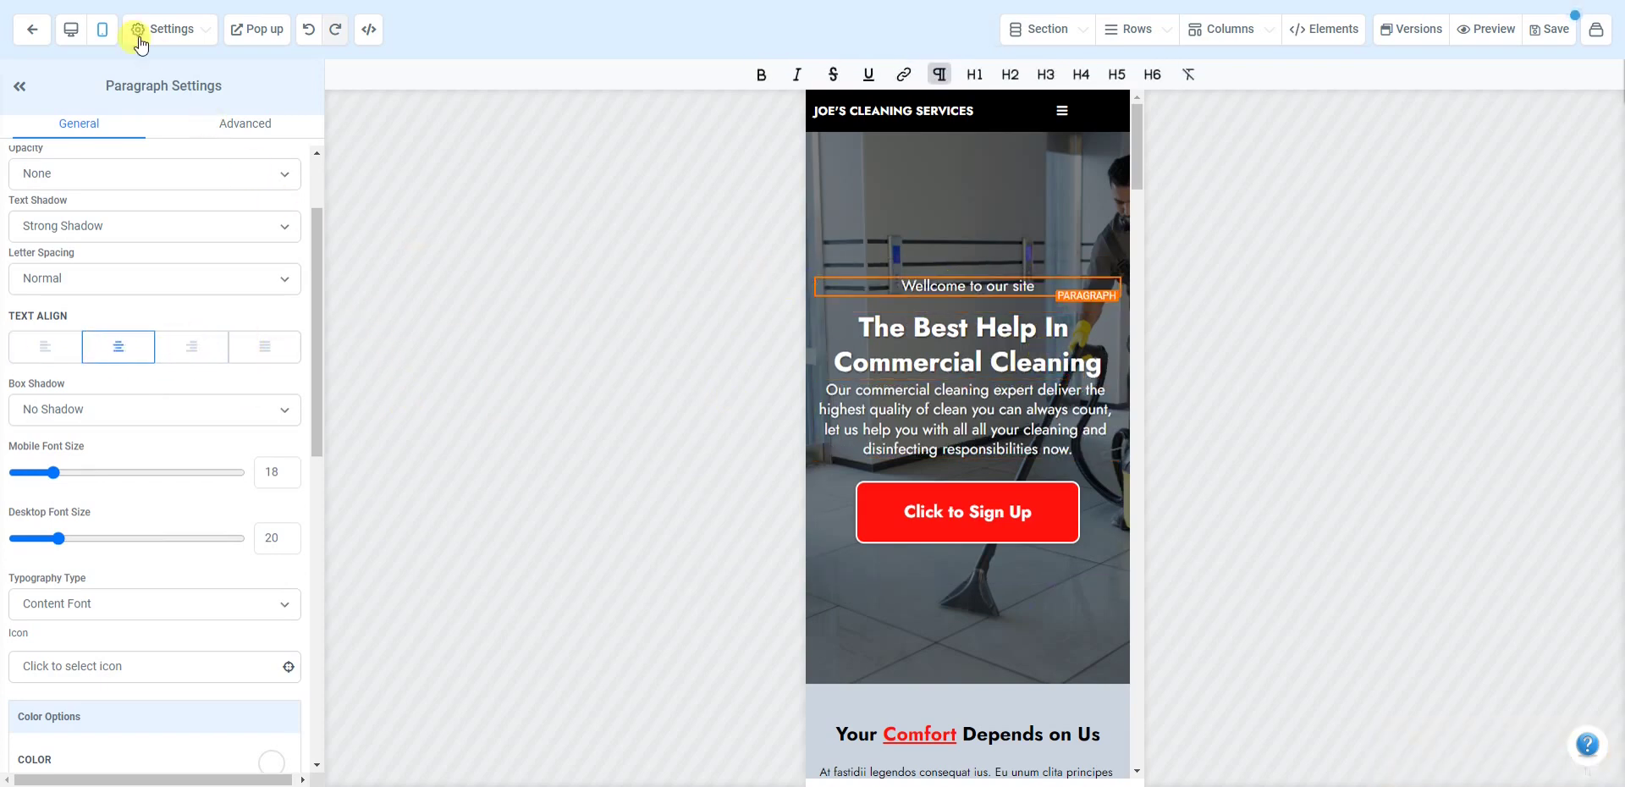
Step: In desktop view, set the hero row's bottom padding to 0 and its top padding to 17
{"action": "left_click", "coordinate": [76, 34]}
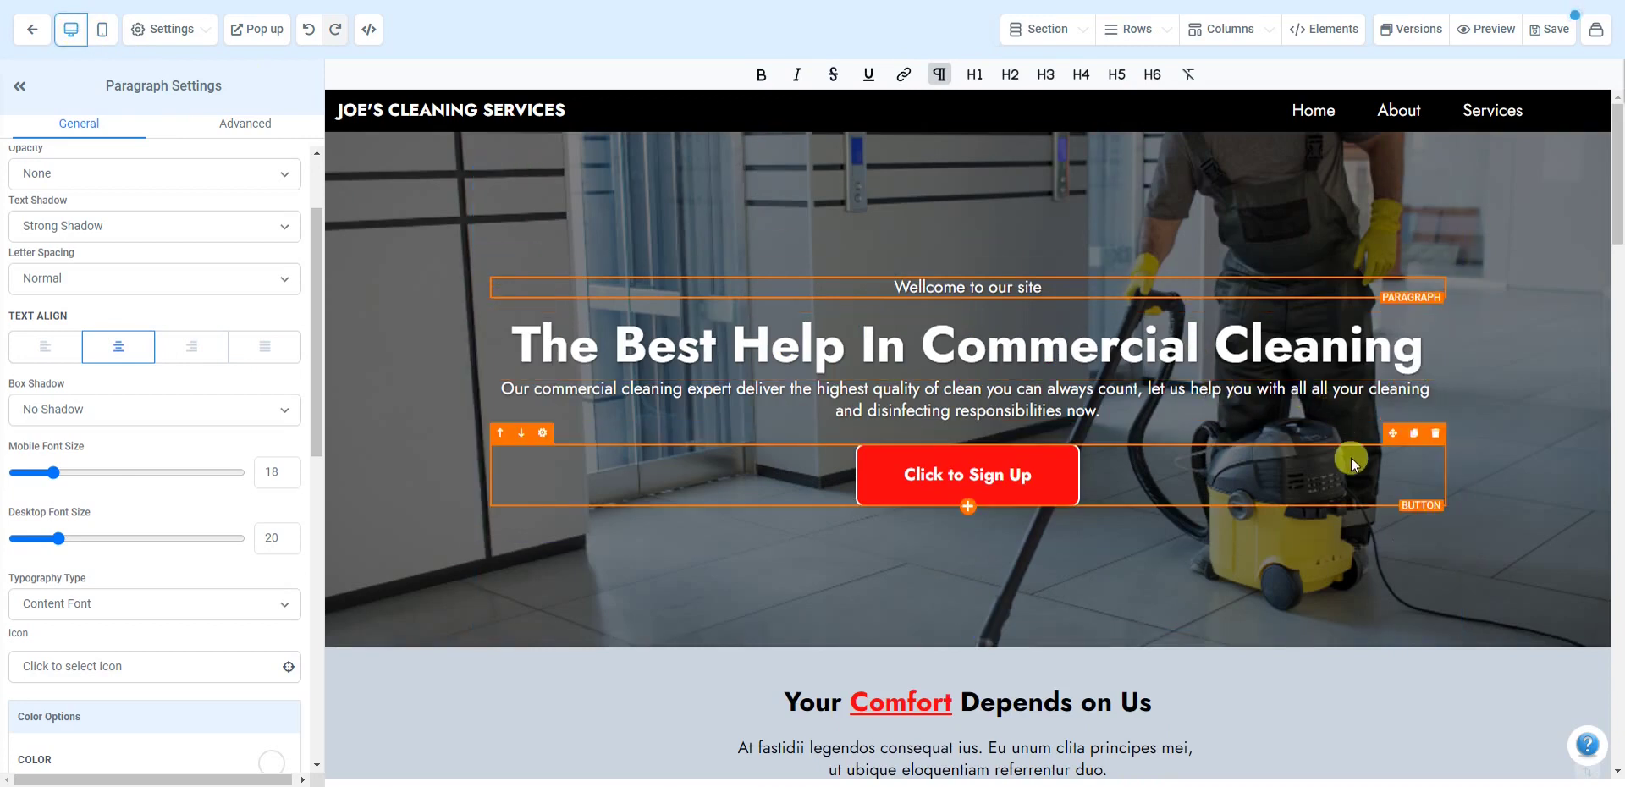
{"action": "left_click", "coordinate": [1293, 553]}
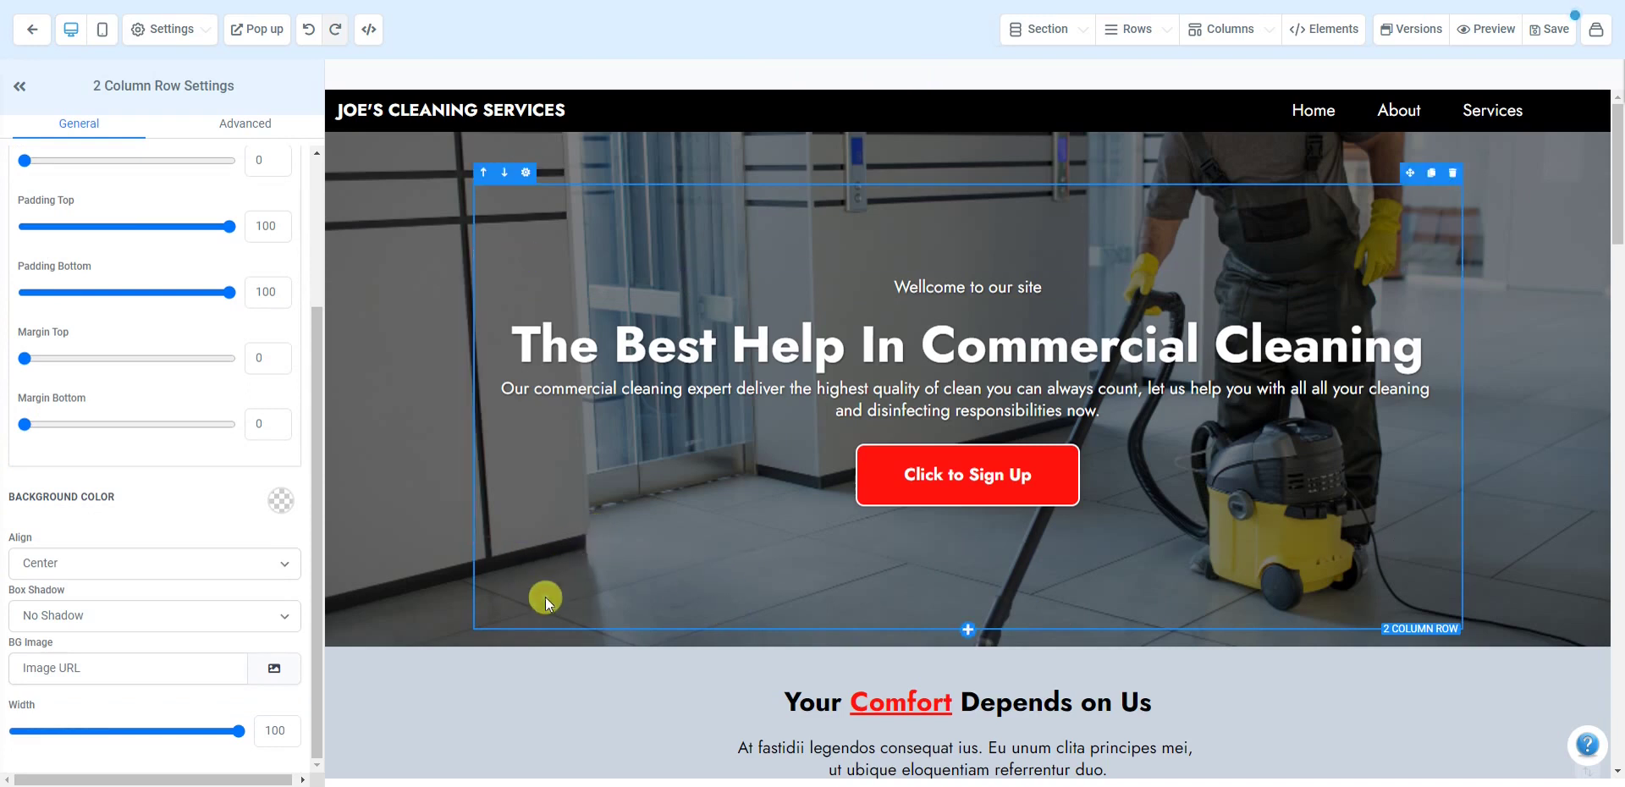
{"action": "scroll", "coordinate": [189, 552], "scroll_direction": "up", "scroll_amount": 5}
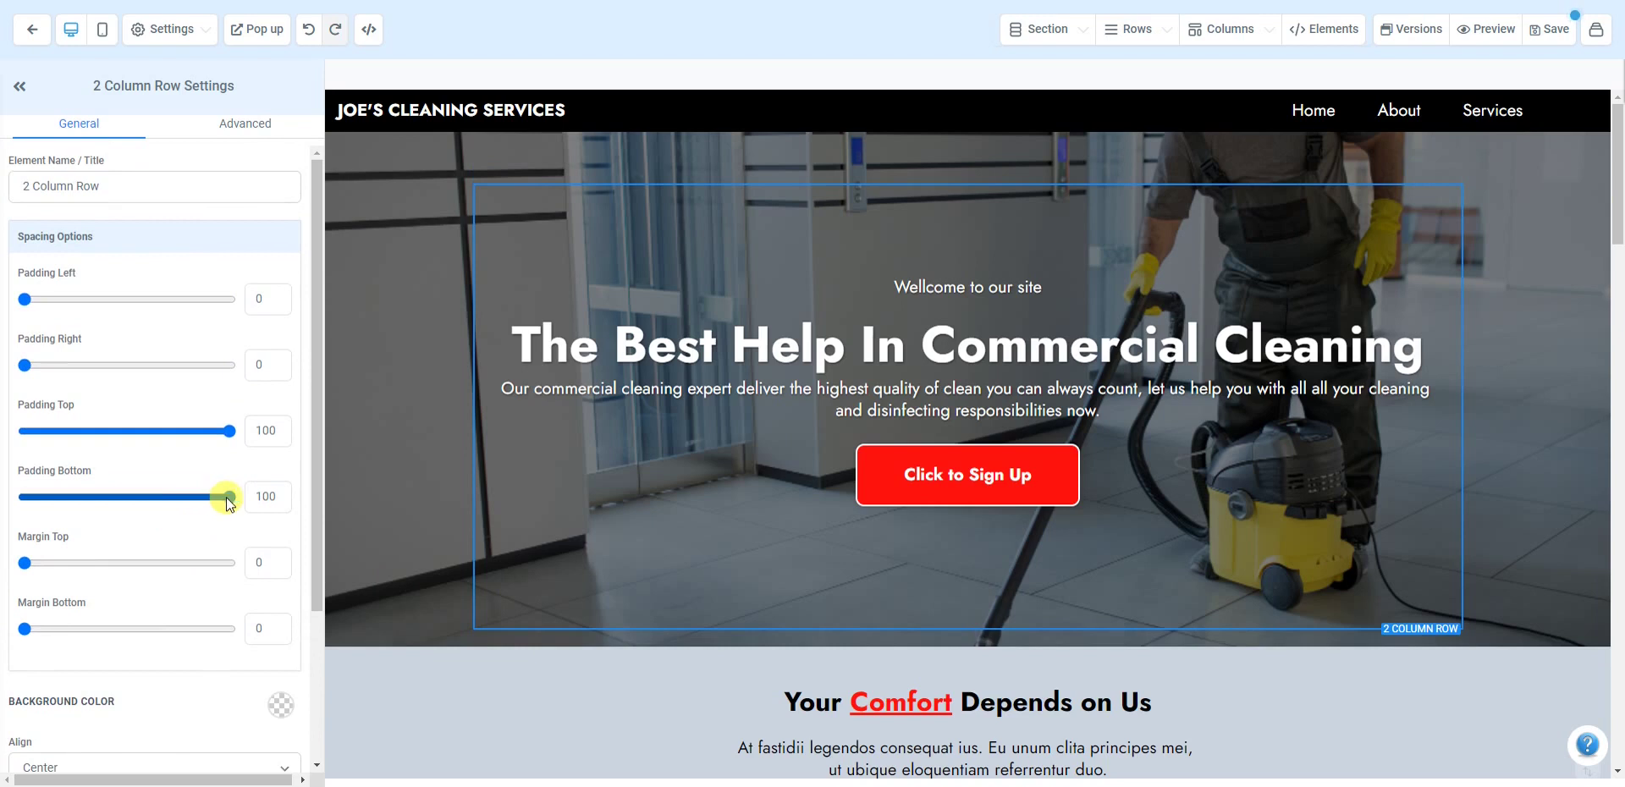
{"action": "left_click_drag", "start_coordinate": [218, 499], "coordinate": [25, 498]}
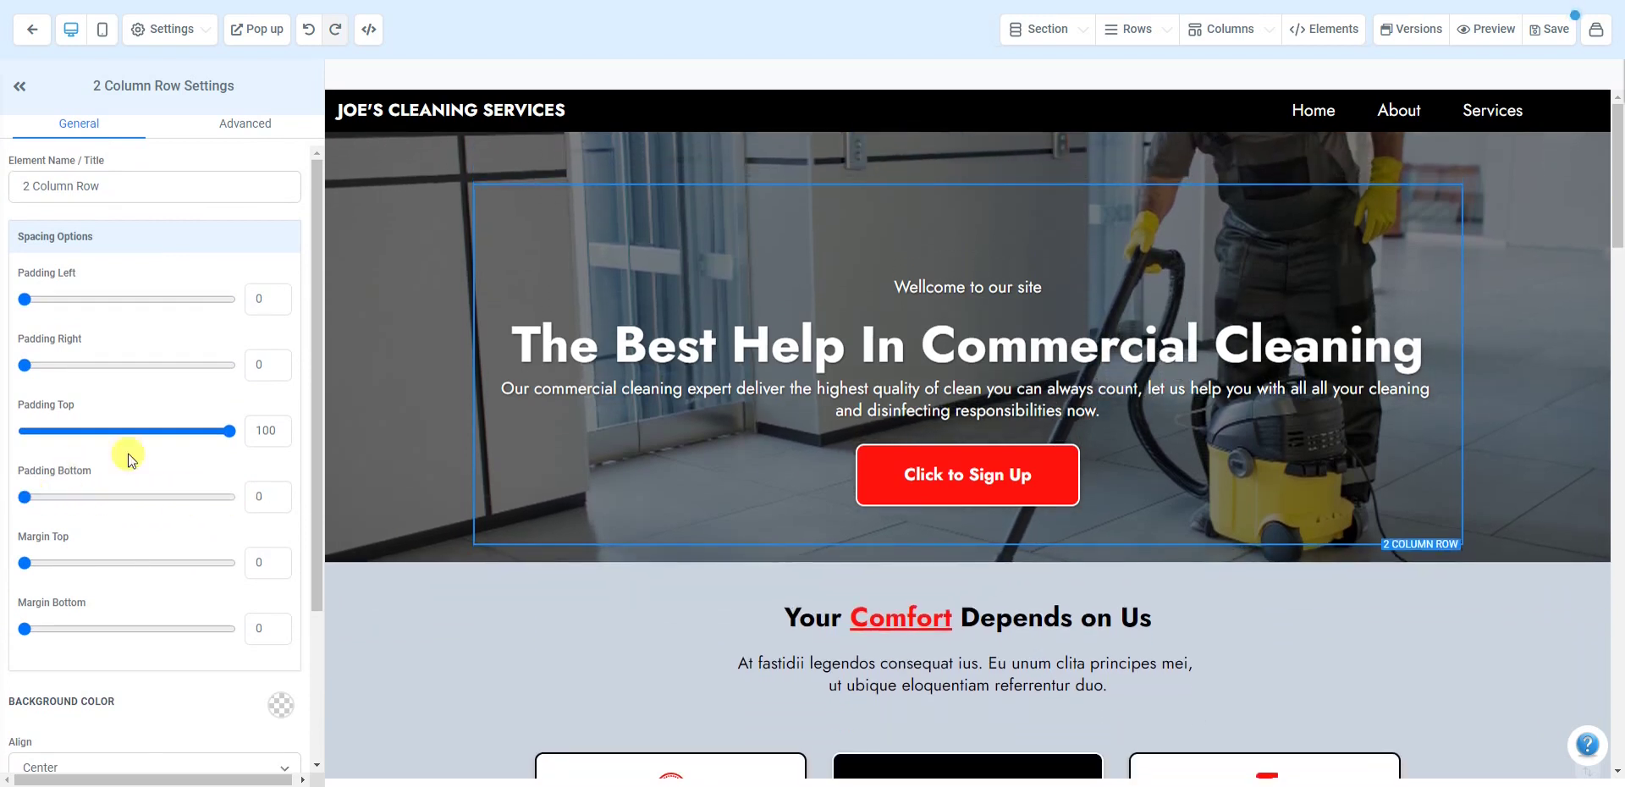
{"action": "left_click_drag", "start_coordinate": [229, 433], "coordinate": [59, 431]}
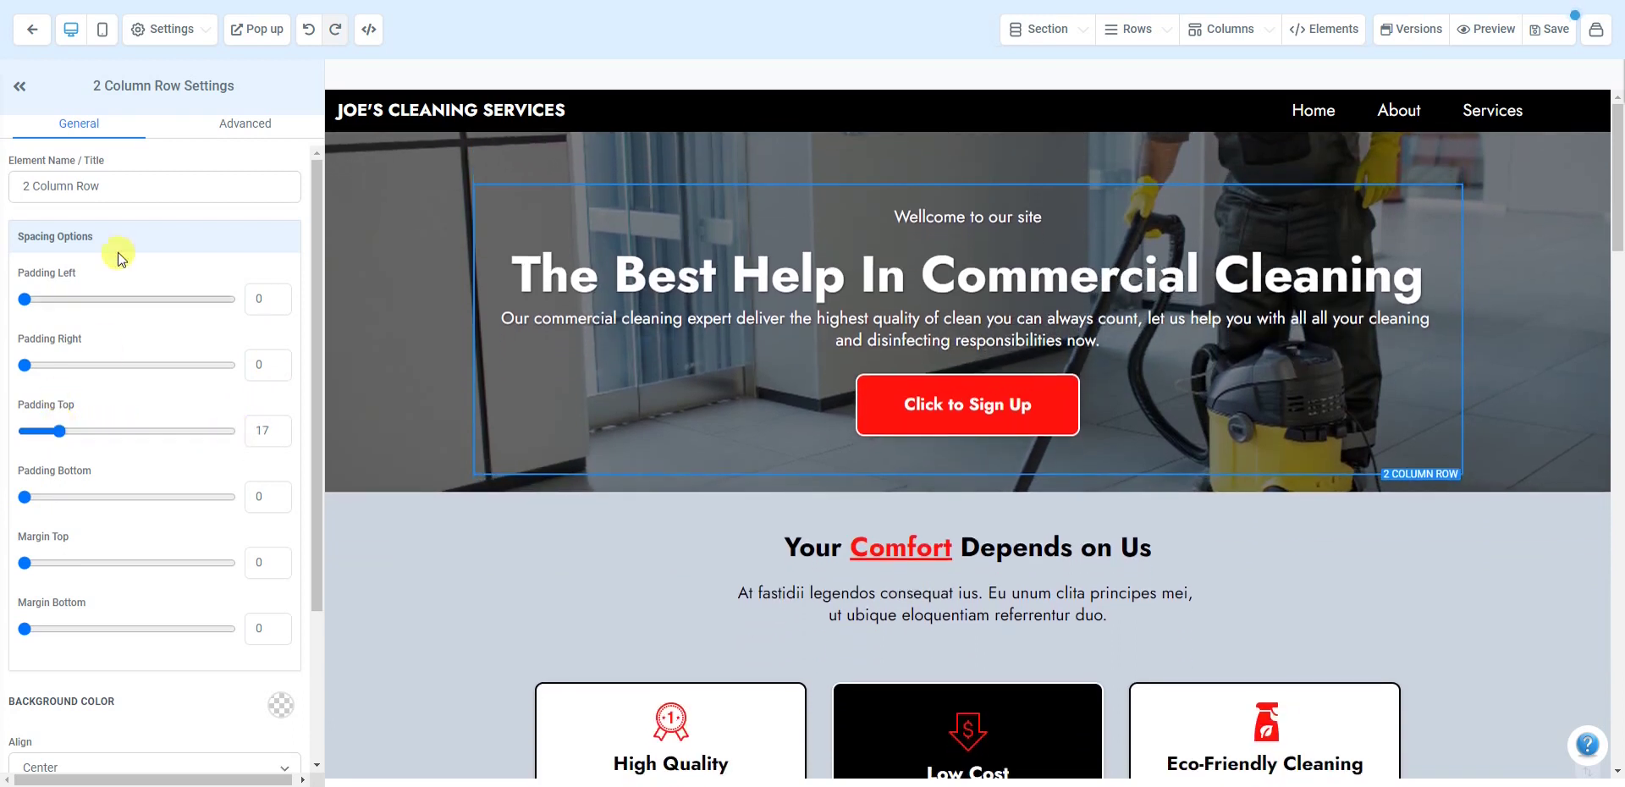
Step: Set the hero row's top padding to 0 in mobile view, and return to the desktop view
{"action": "left_click", "coordinate": [102, 30]}
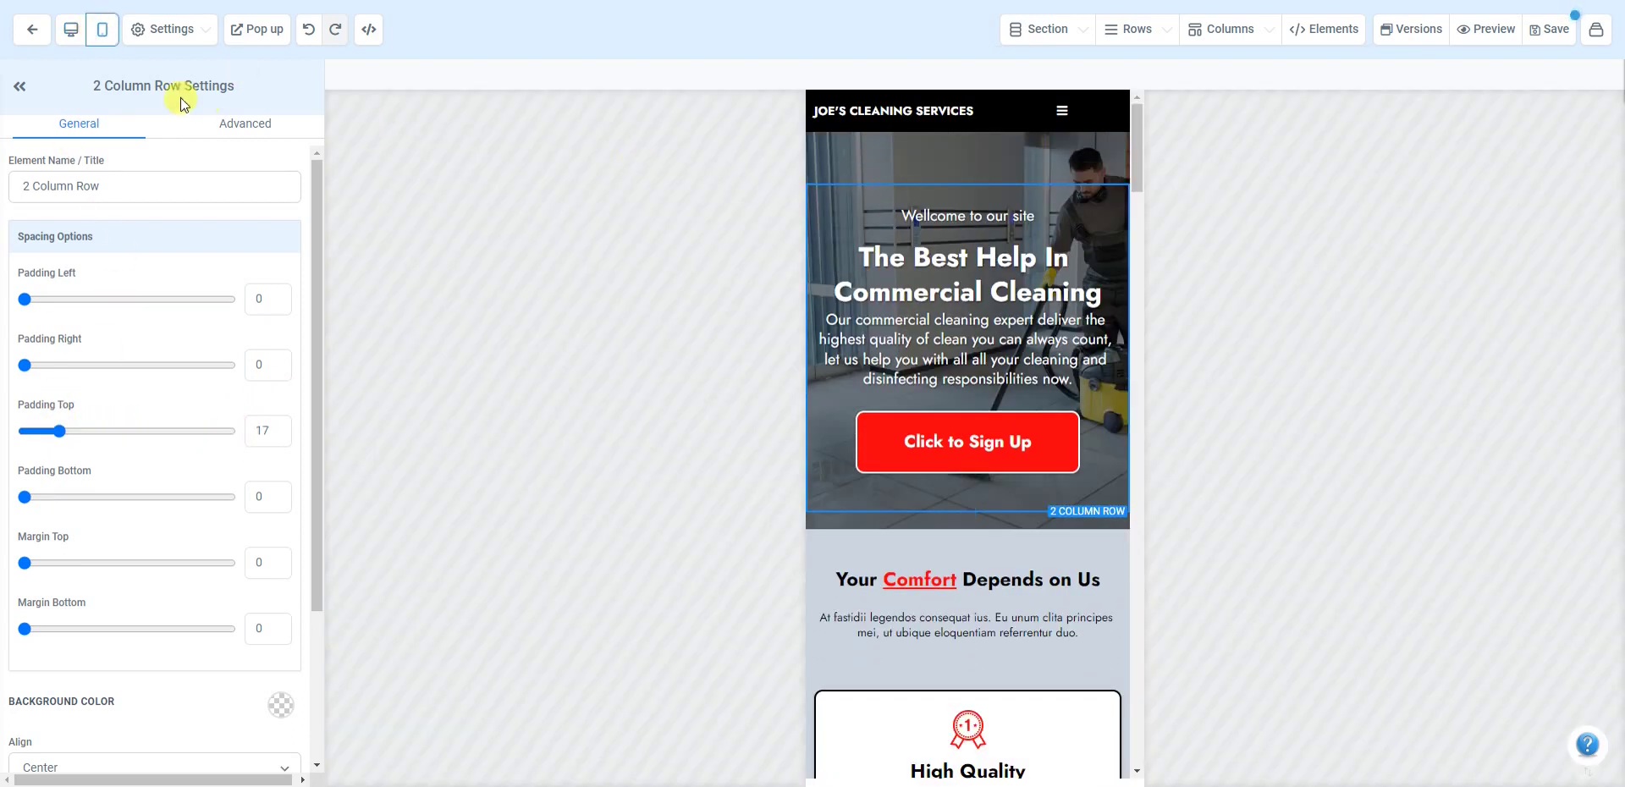
{"action": "left_click_drag", "start_coordinate": [61, 433], "coordinate": [7, 432]}
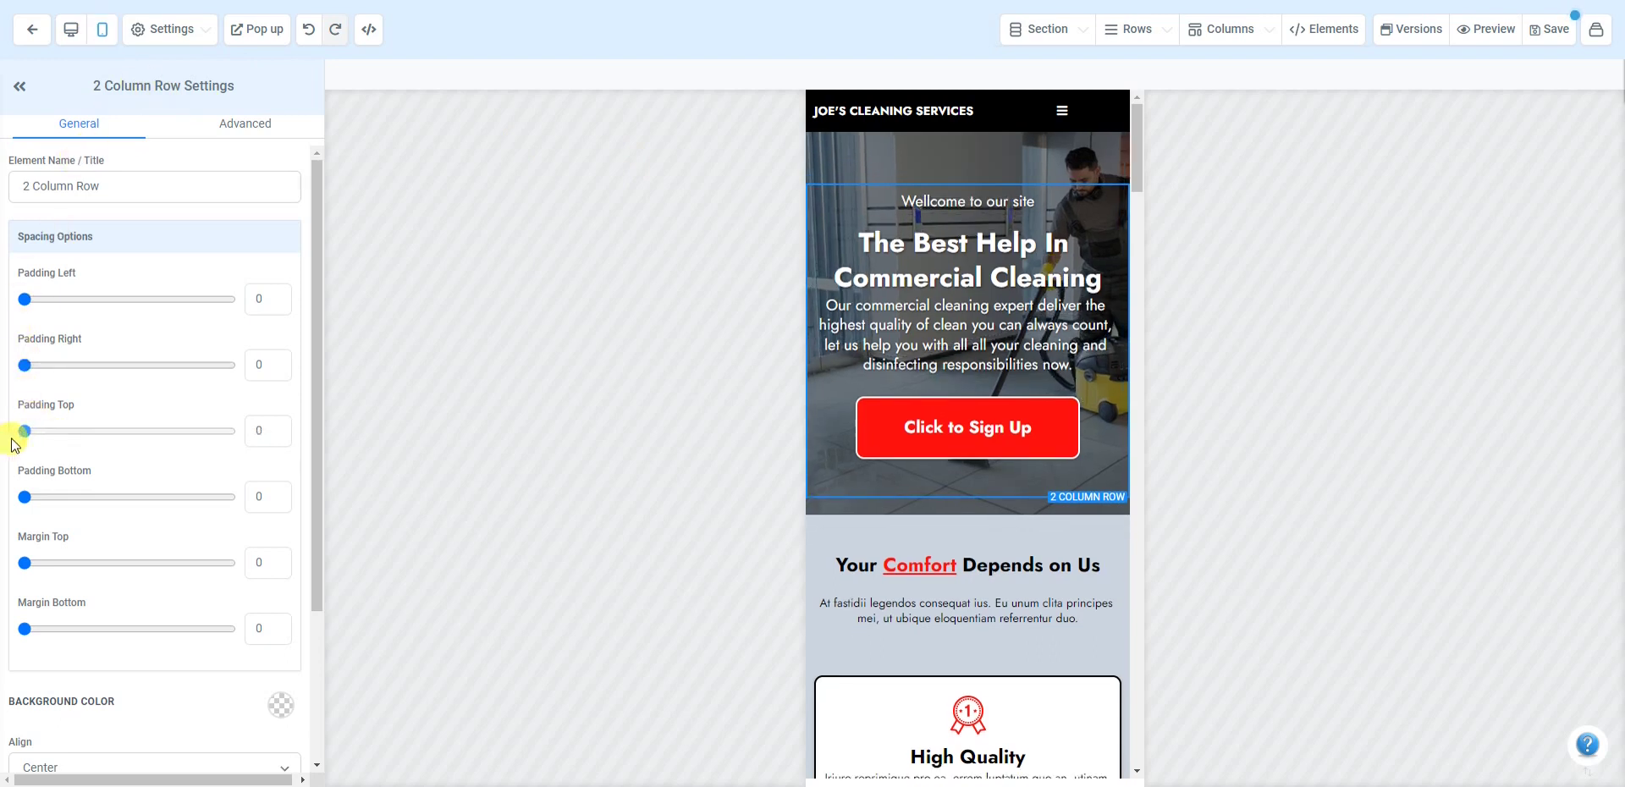
{"action": "left_click", "coordinate": [71, 29]}
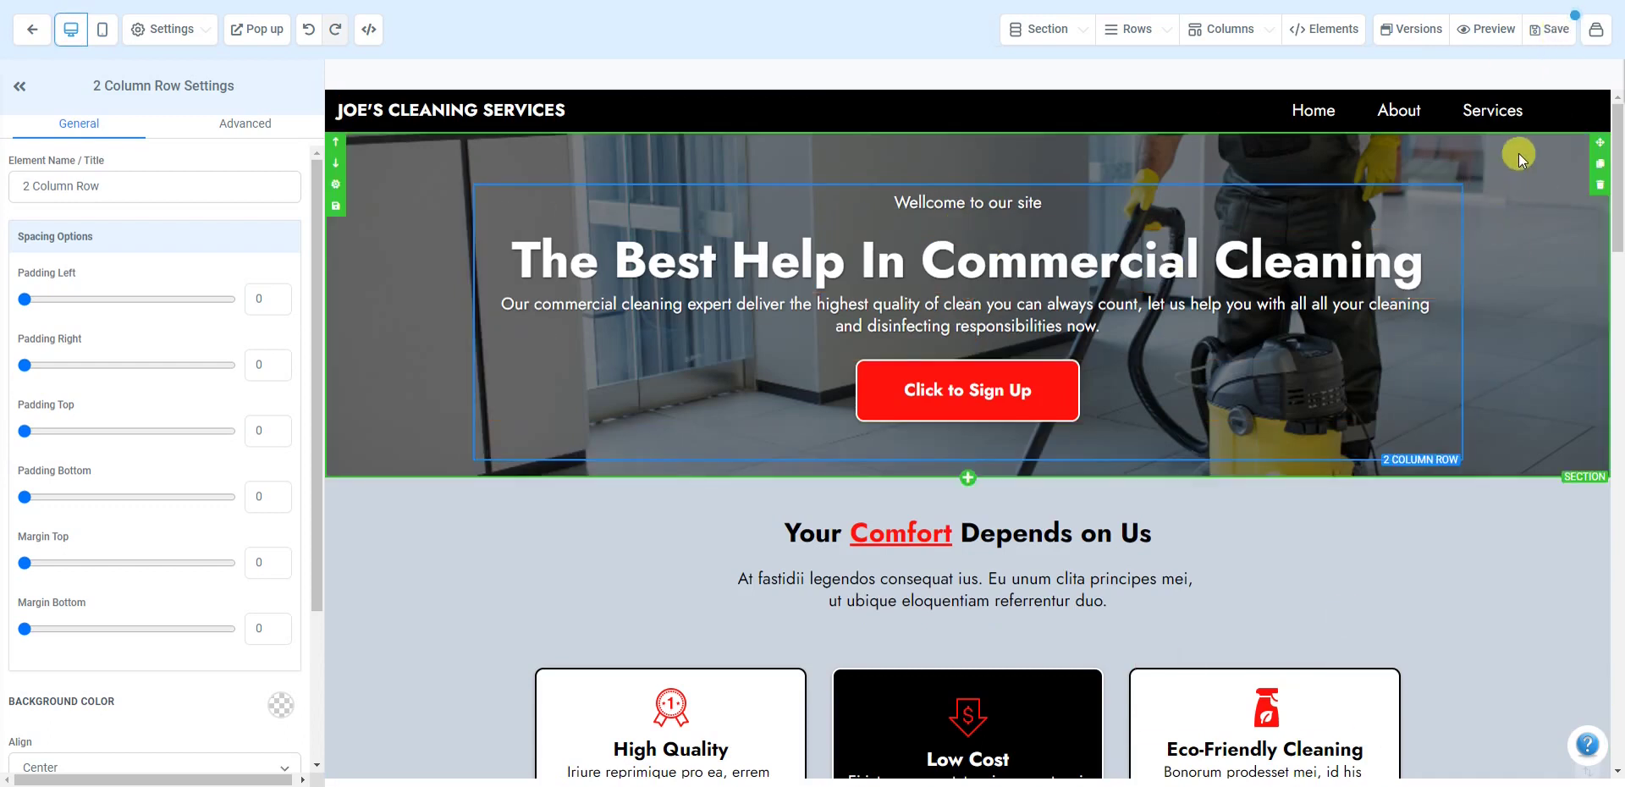
Step: Save the page and set its SEO meta title to JOE'S CLEANING SERVICES LLC
{"action": "left_click", "coordinate": [1550, 32]}
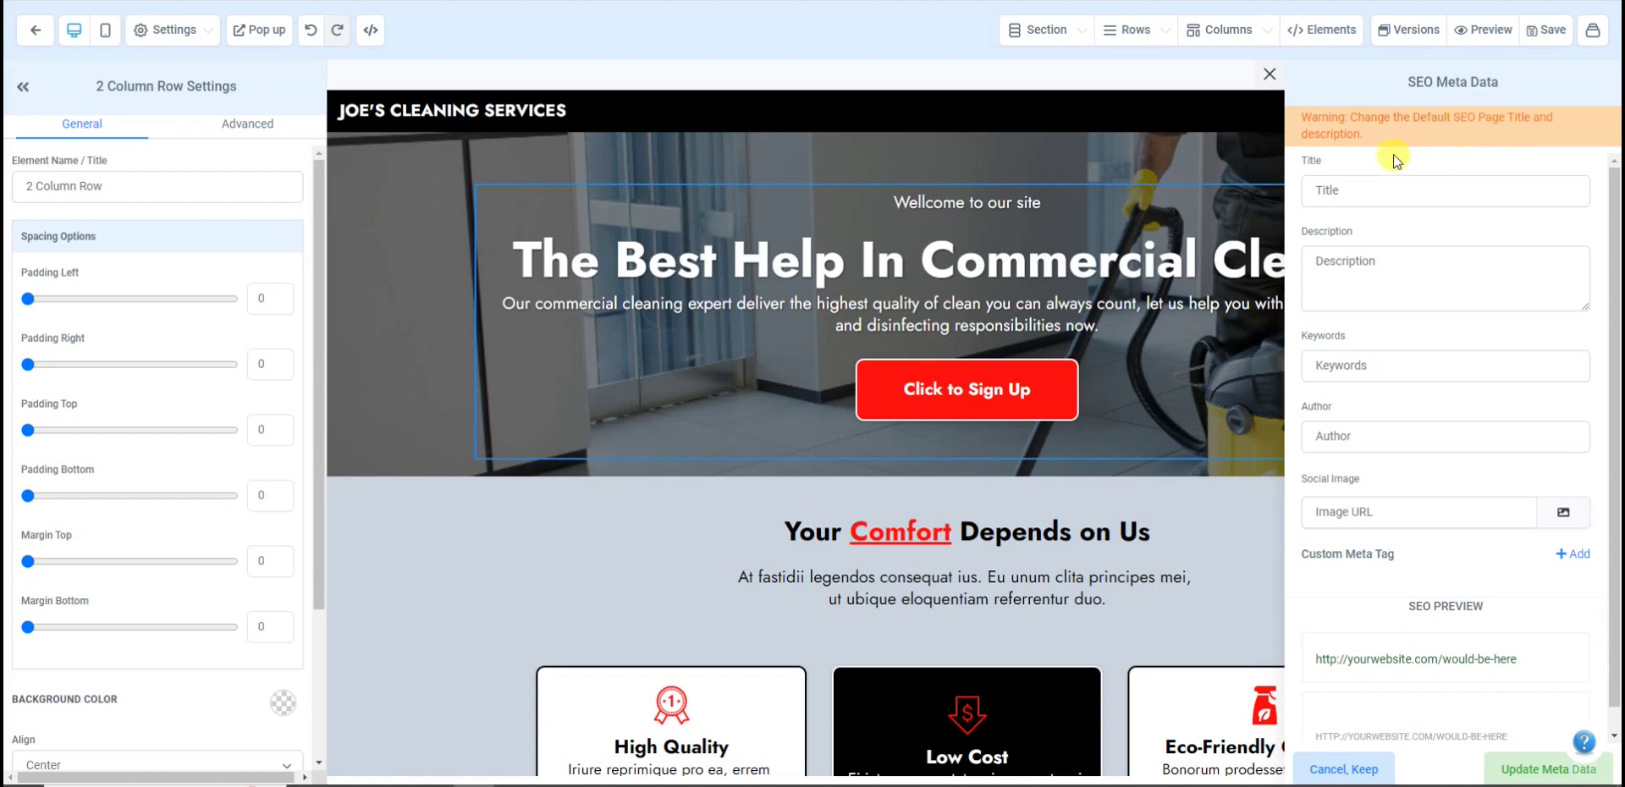
{"action": "left_click", "coordinate": [1362, 189]}
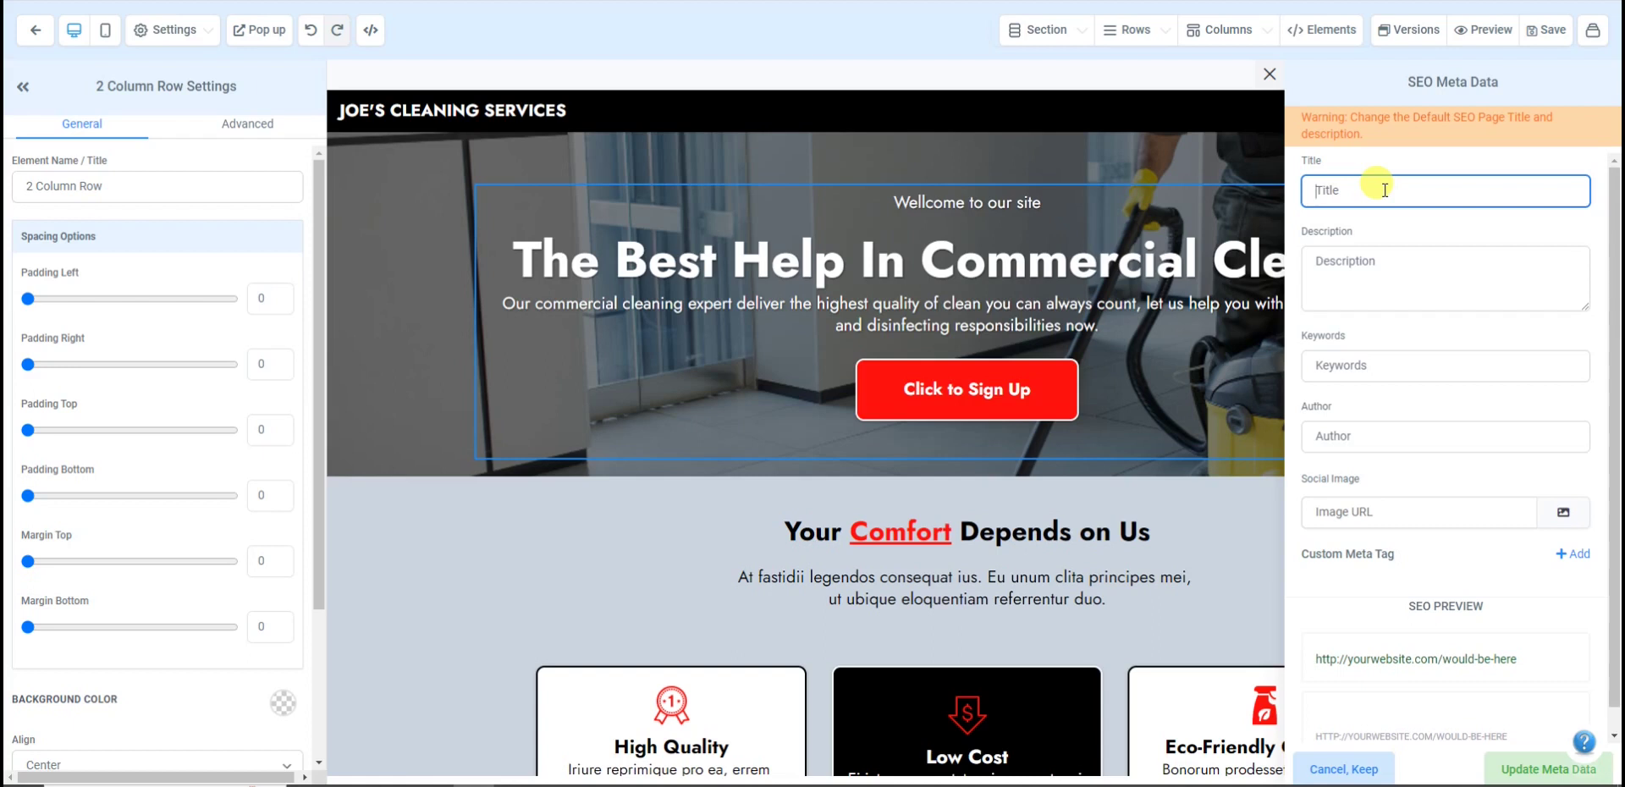
{"action": "type", "text": "JOE's"}
{"action": "key", "text": "BackSpace"}
{"action": "key", "text": "BackSpace"}
{"action": "type", "text": "'S CLENA"}
{"action": "key", "text": "BackSpace"}
{"action": "key", "text": "BackSpace"}
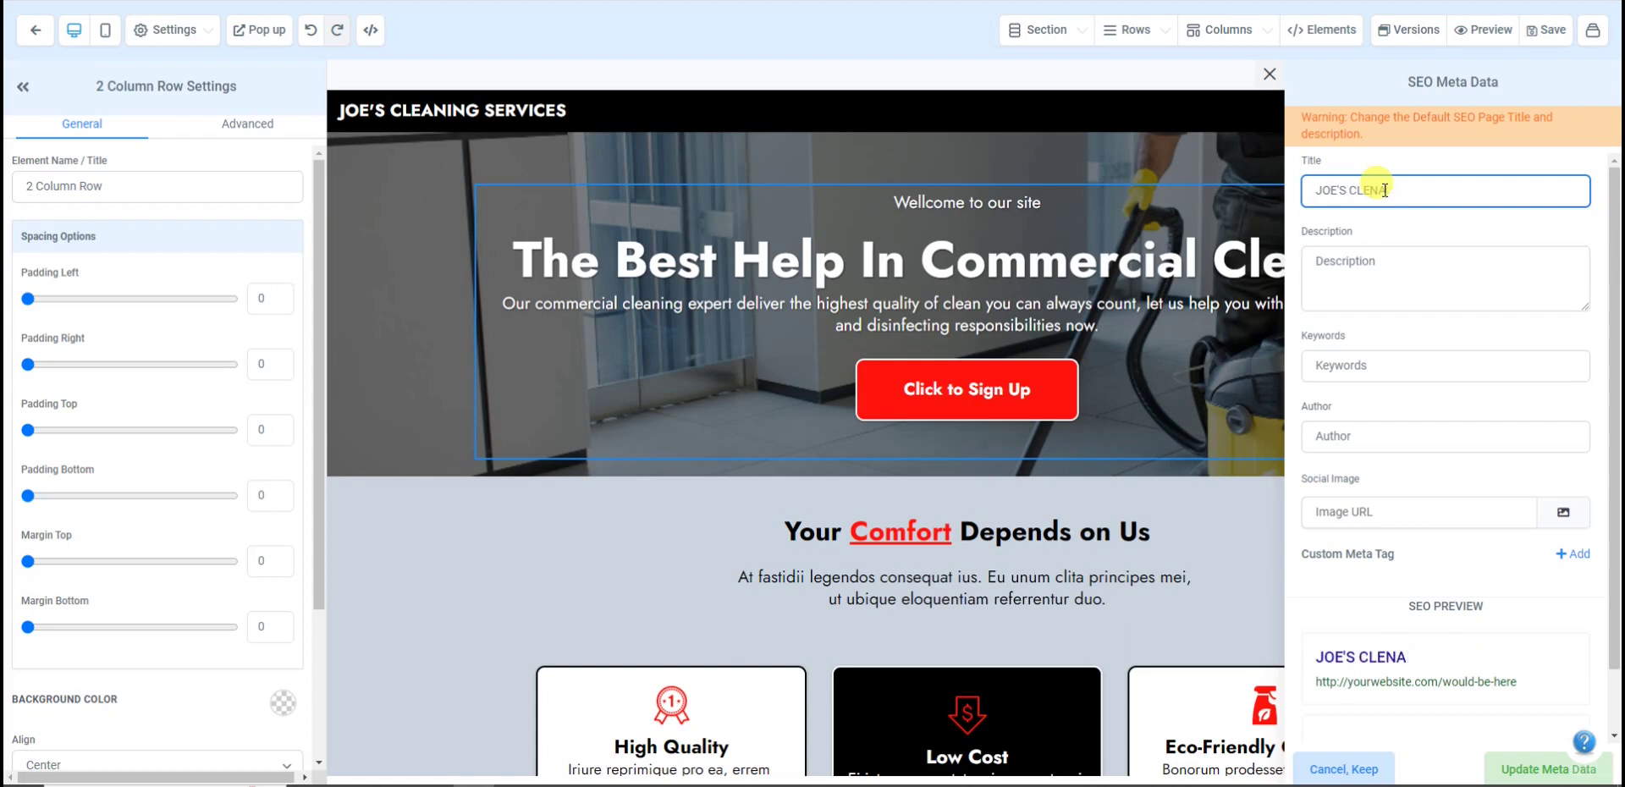
{"action": "type", "text": "ANING SERVICES"}
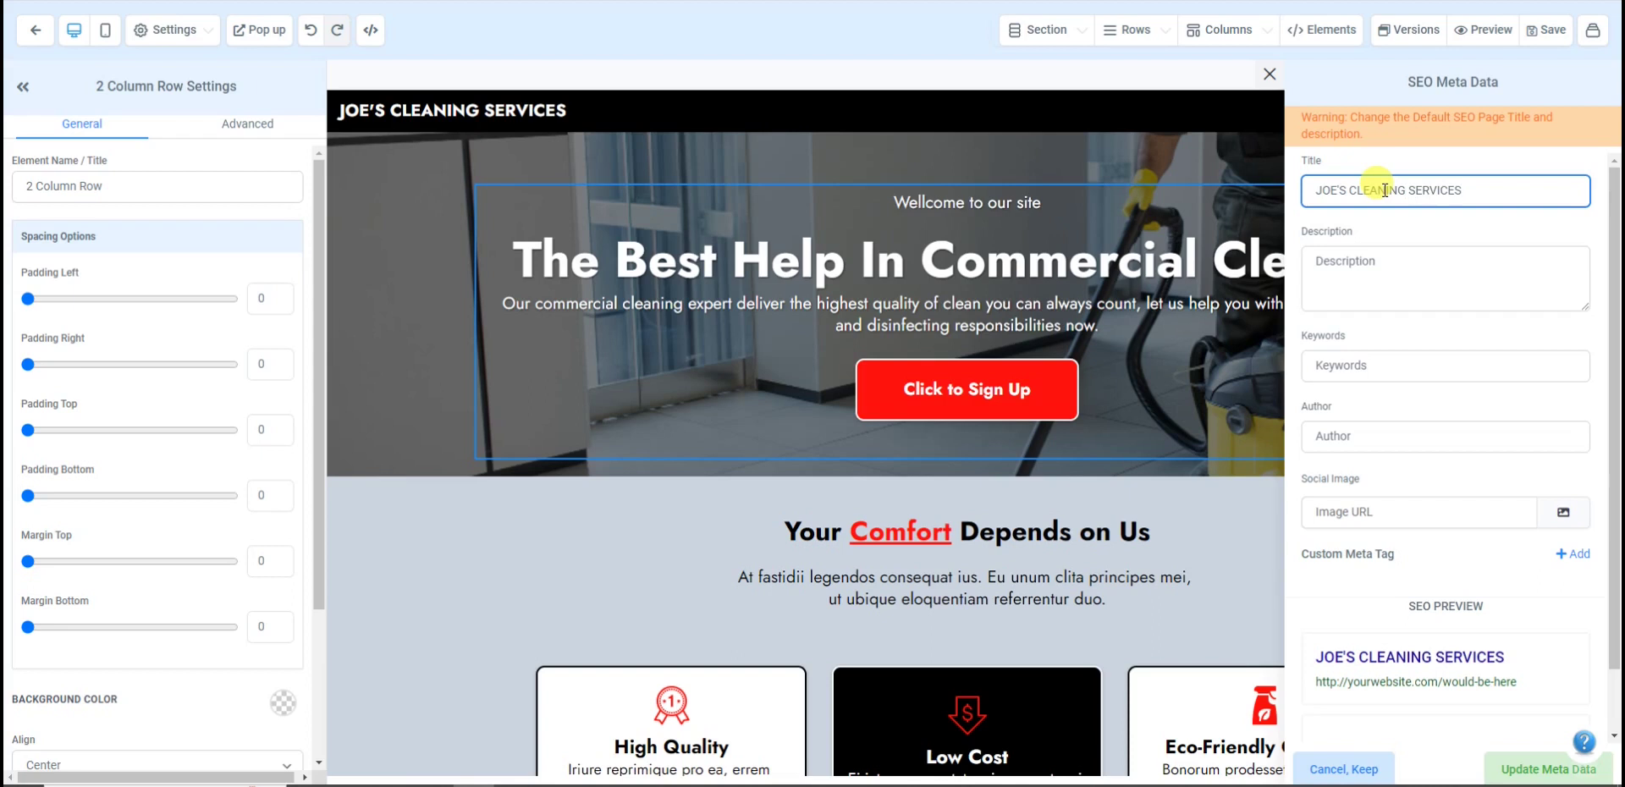
{"action": "type", "text": " LLC"}
{"action": "key", "text": "Tab"}
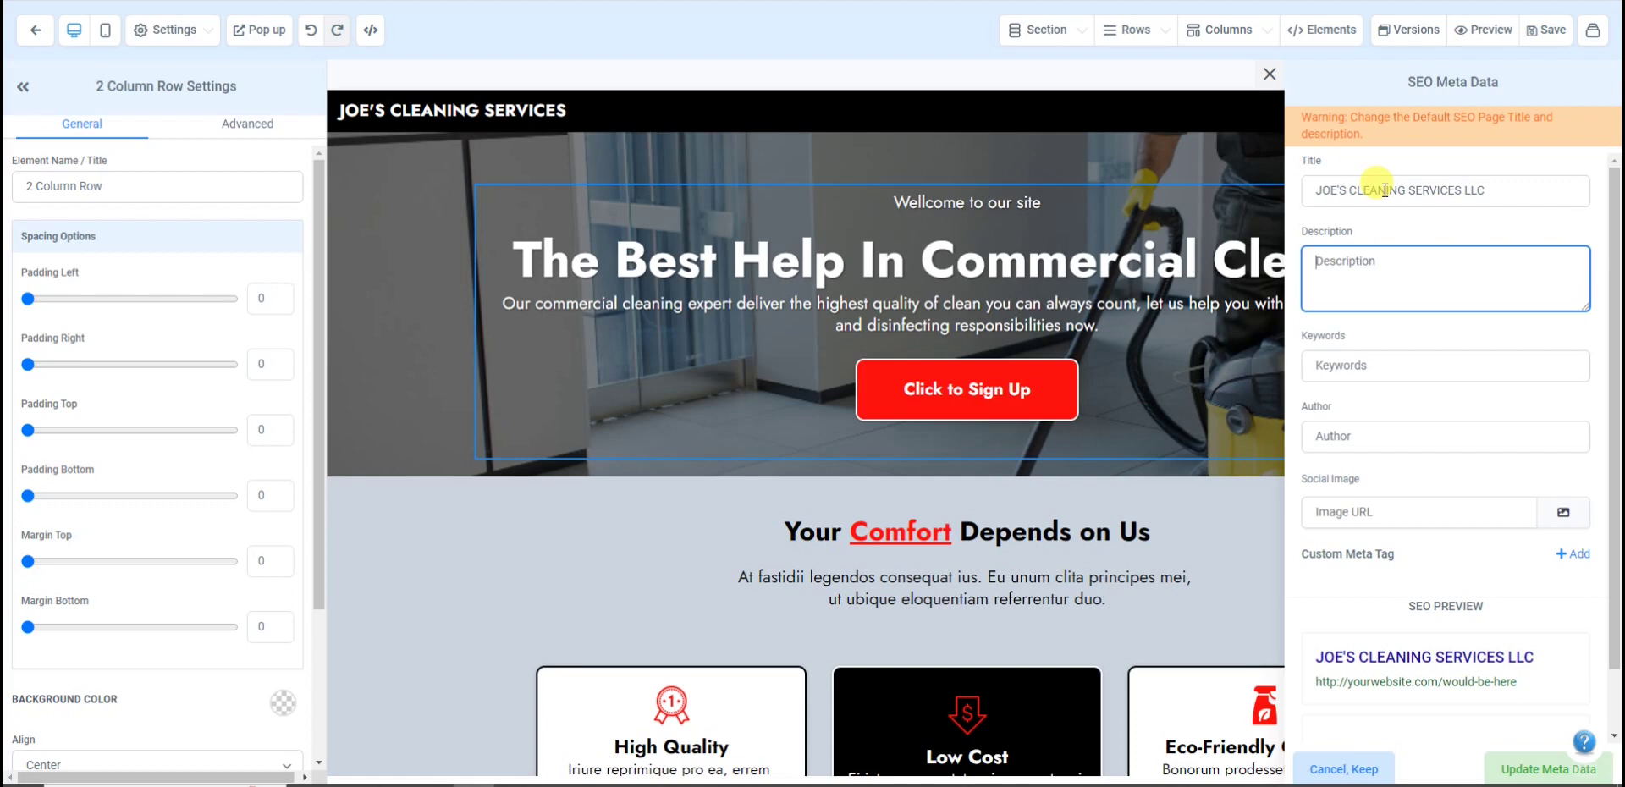
Step: Start the SEO description with "The best office cleaning service in Hampton, Virginia."
{"action": "type", "text": "The"}
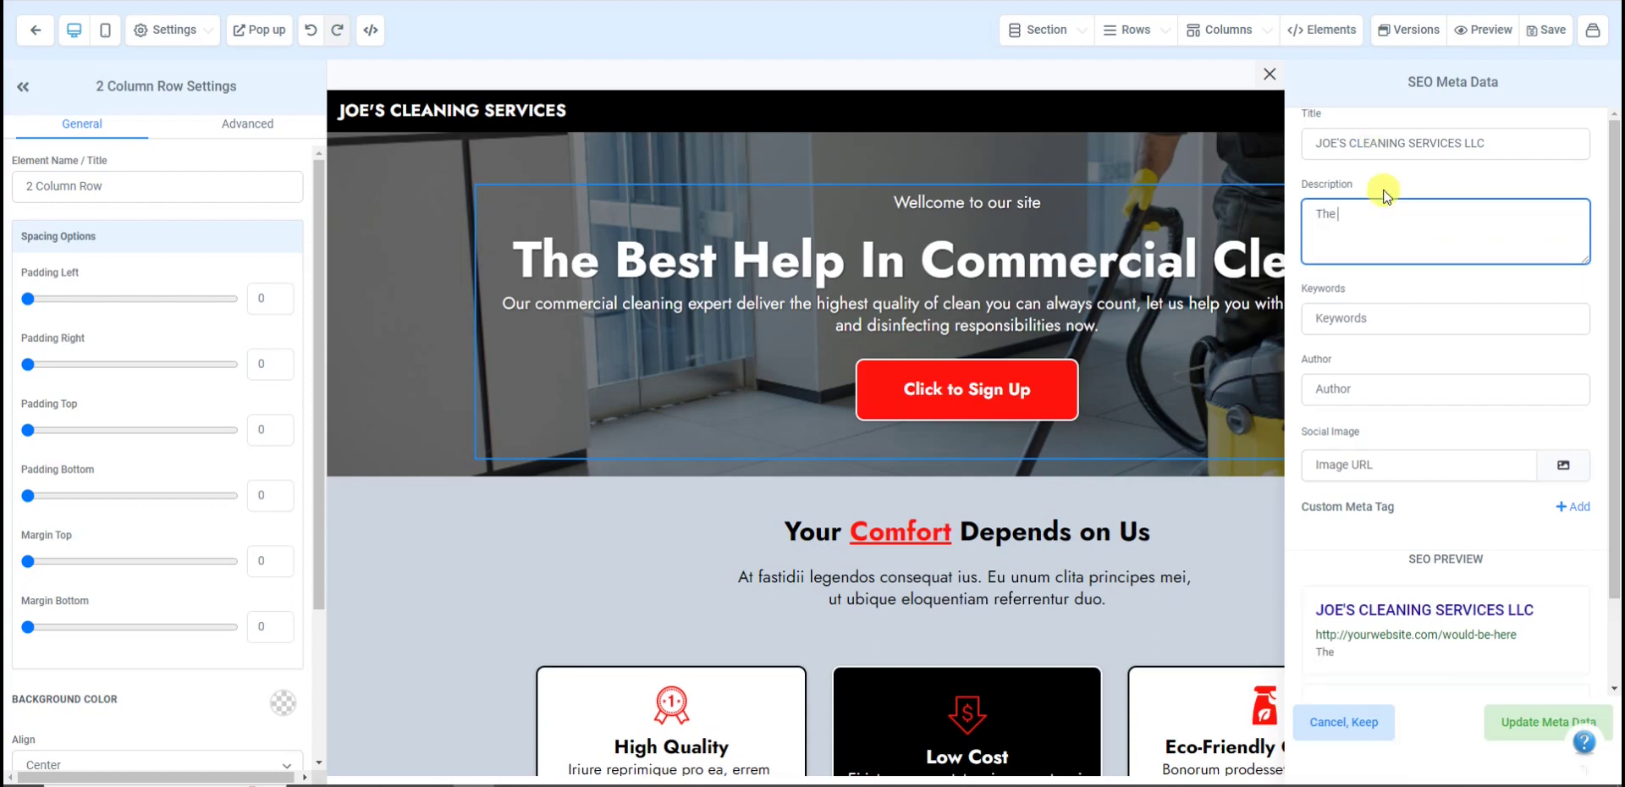
{"action": "type", "text": " best office cleaning company"}
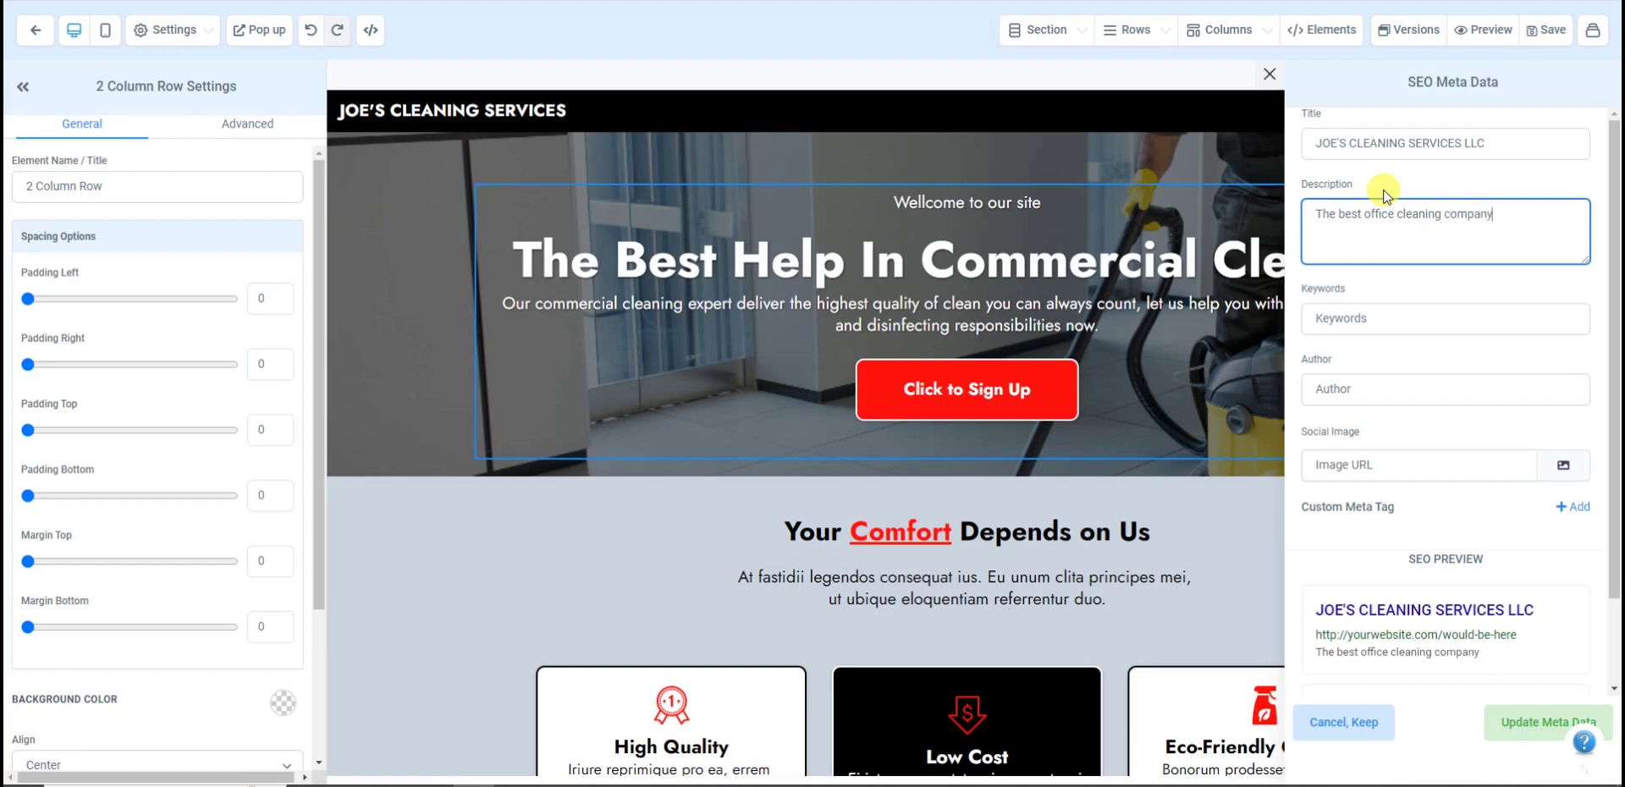
{"action": "key", "text": "BackSpace"}
{"action": "key", "text": "BackSpace"}
{"action": "key", "text": "BackSpace"}
{"action": "key", "text": "BackSpace"}
{"action": "type", "text": "ervicesin Hampton, Virgii"}
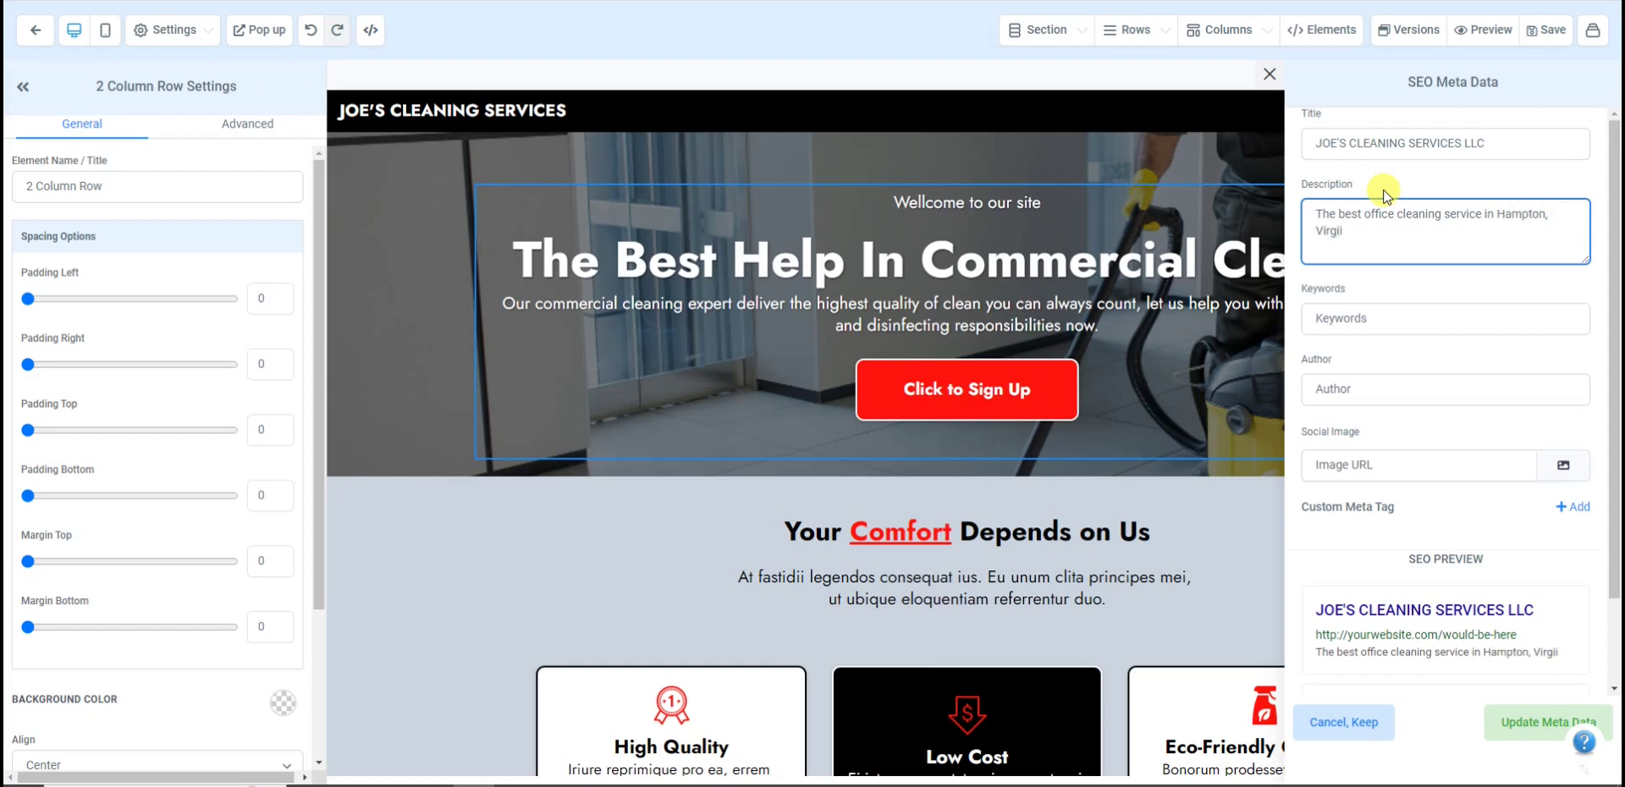
{"action": "key", "text": "BackSpace"}
{"action": "type", "text": "nia. Joe's Cleaning Seri"}
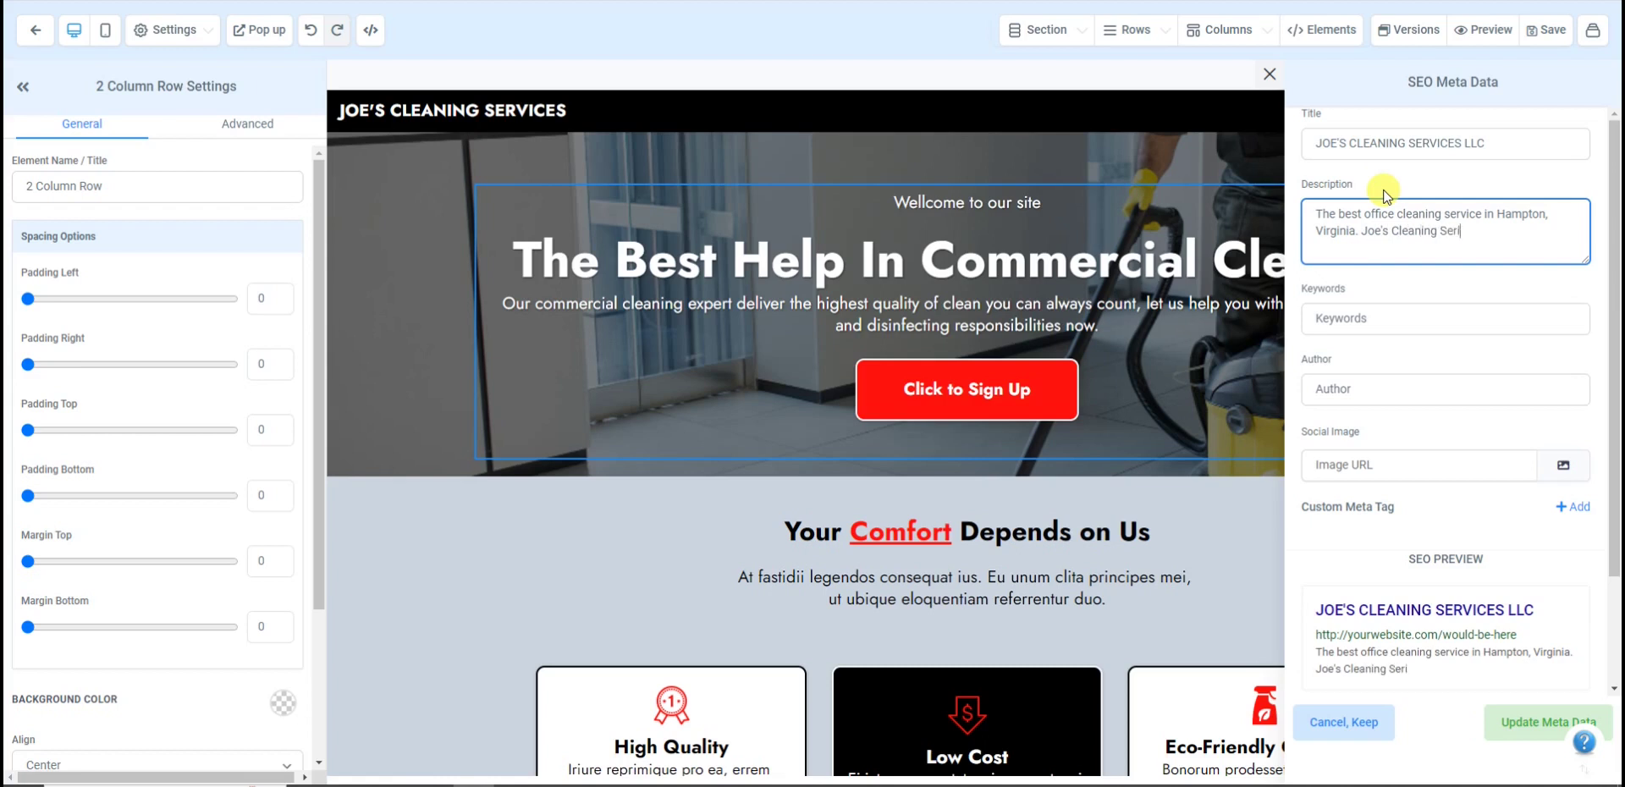
Step: Complete the SEO description with "Joe's Cleaning Services LLC, specializes in office cleaning, church cleaning, home cleaning, in the 757 area code."
{"action": "key", "text": "BackSpace"}
{"action": "type", "text": "vices LLC, specialize"}
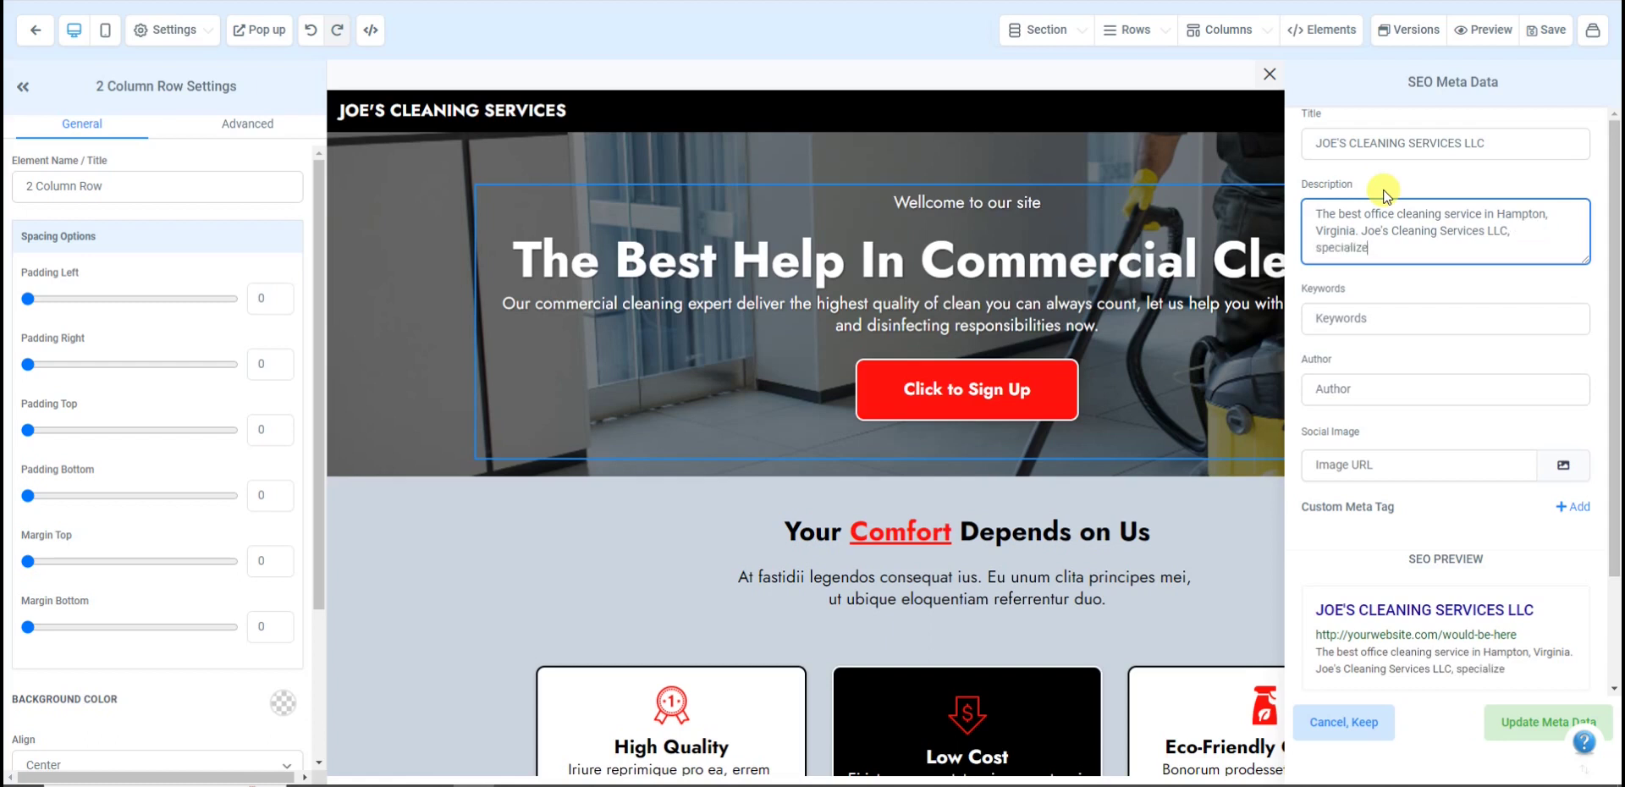
{"action": "type", "text": "s in office cleaning, "}
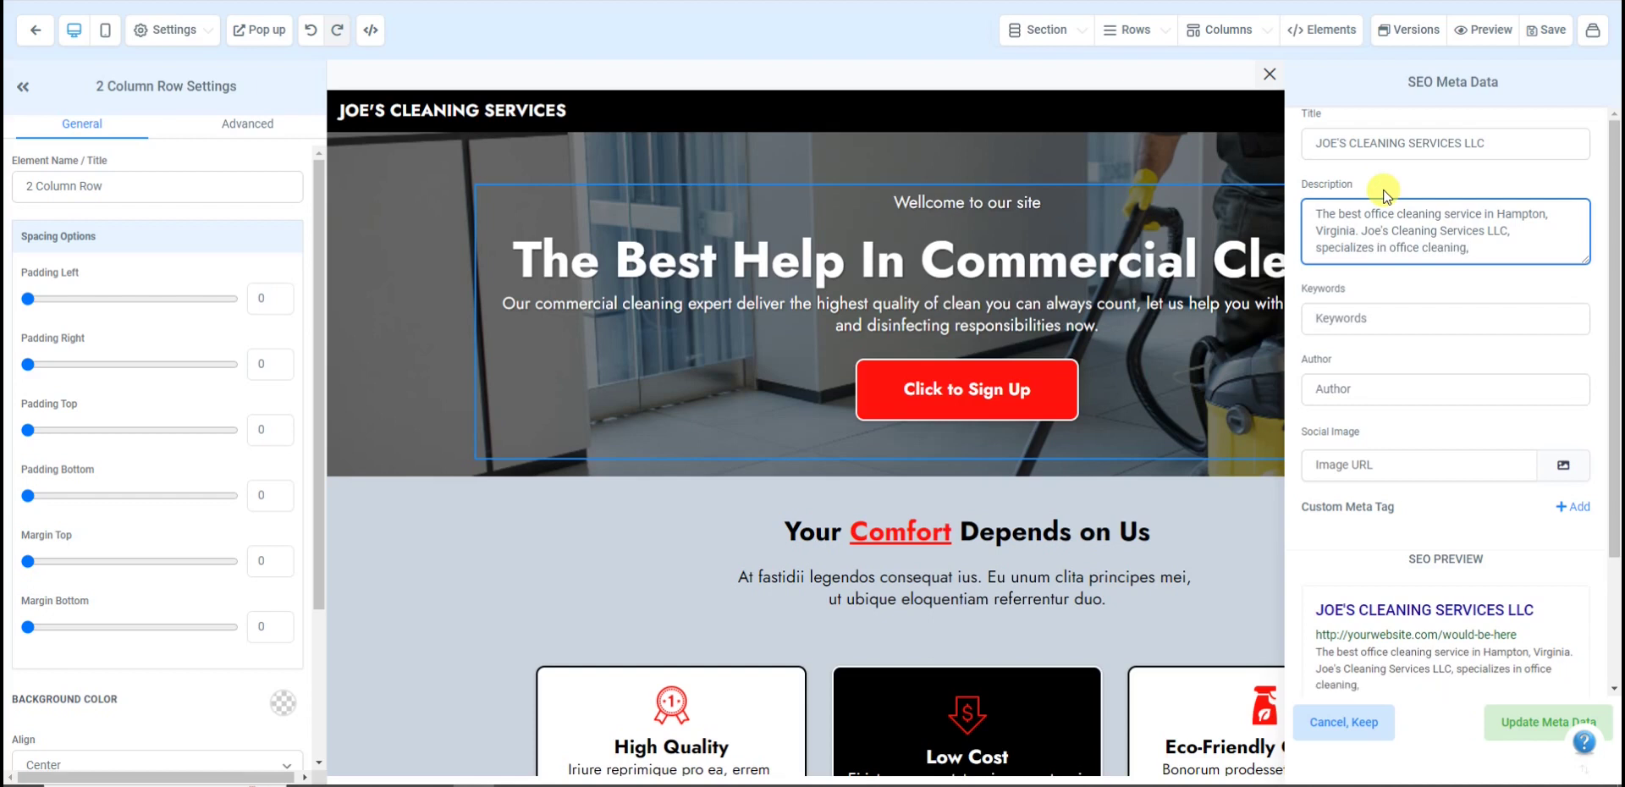
{"action": "type", "text": "church cleaning, home "}
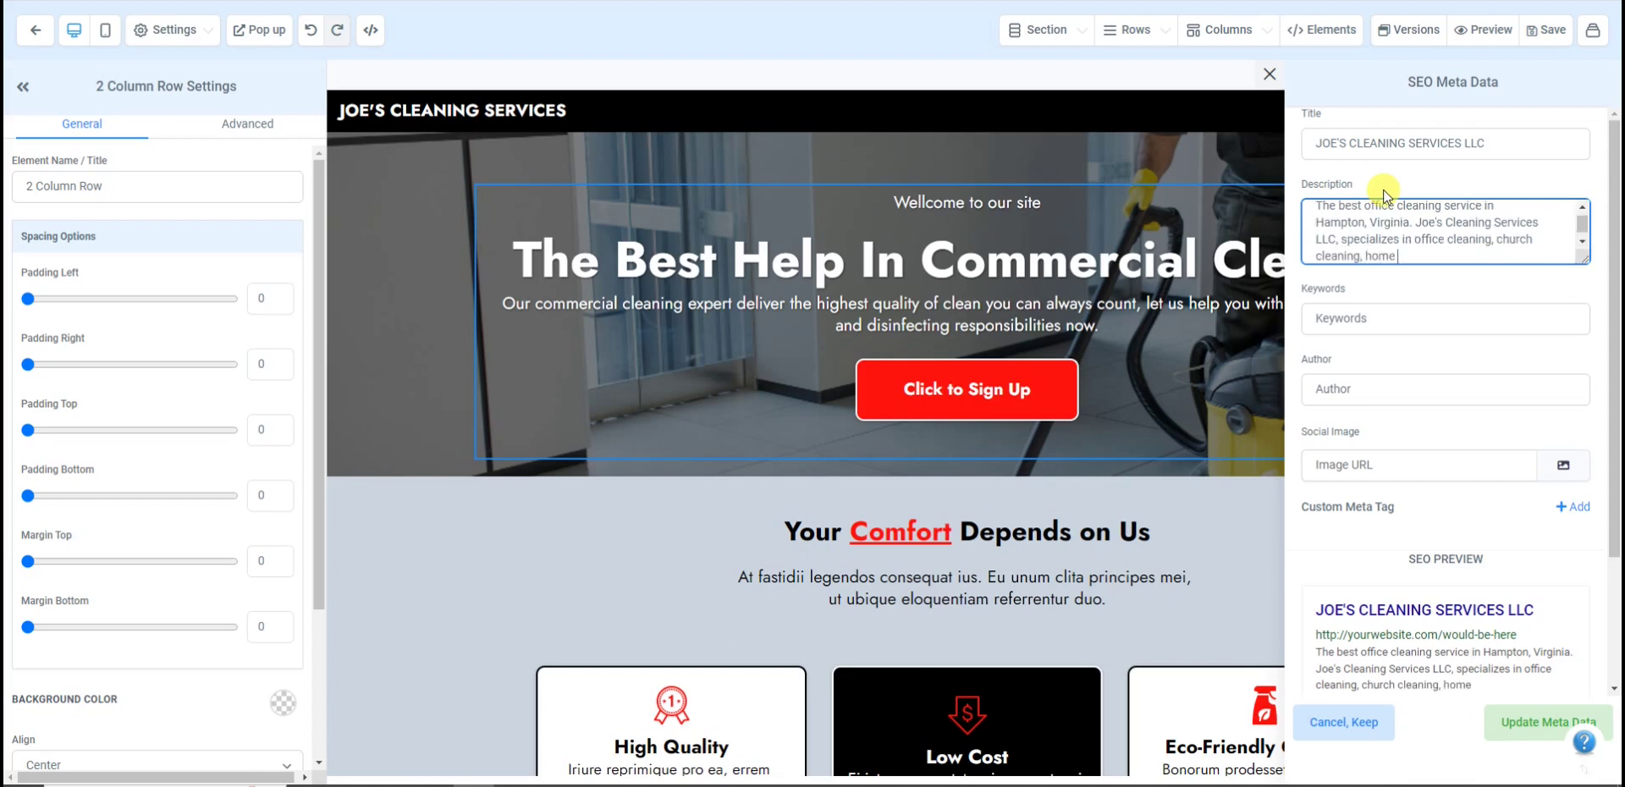
{"action": "type", "text": "cleaning, in the"}
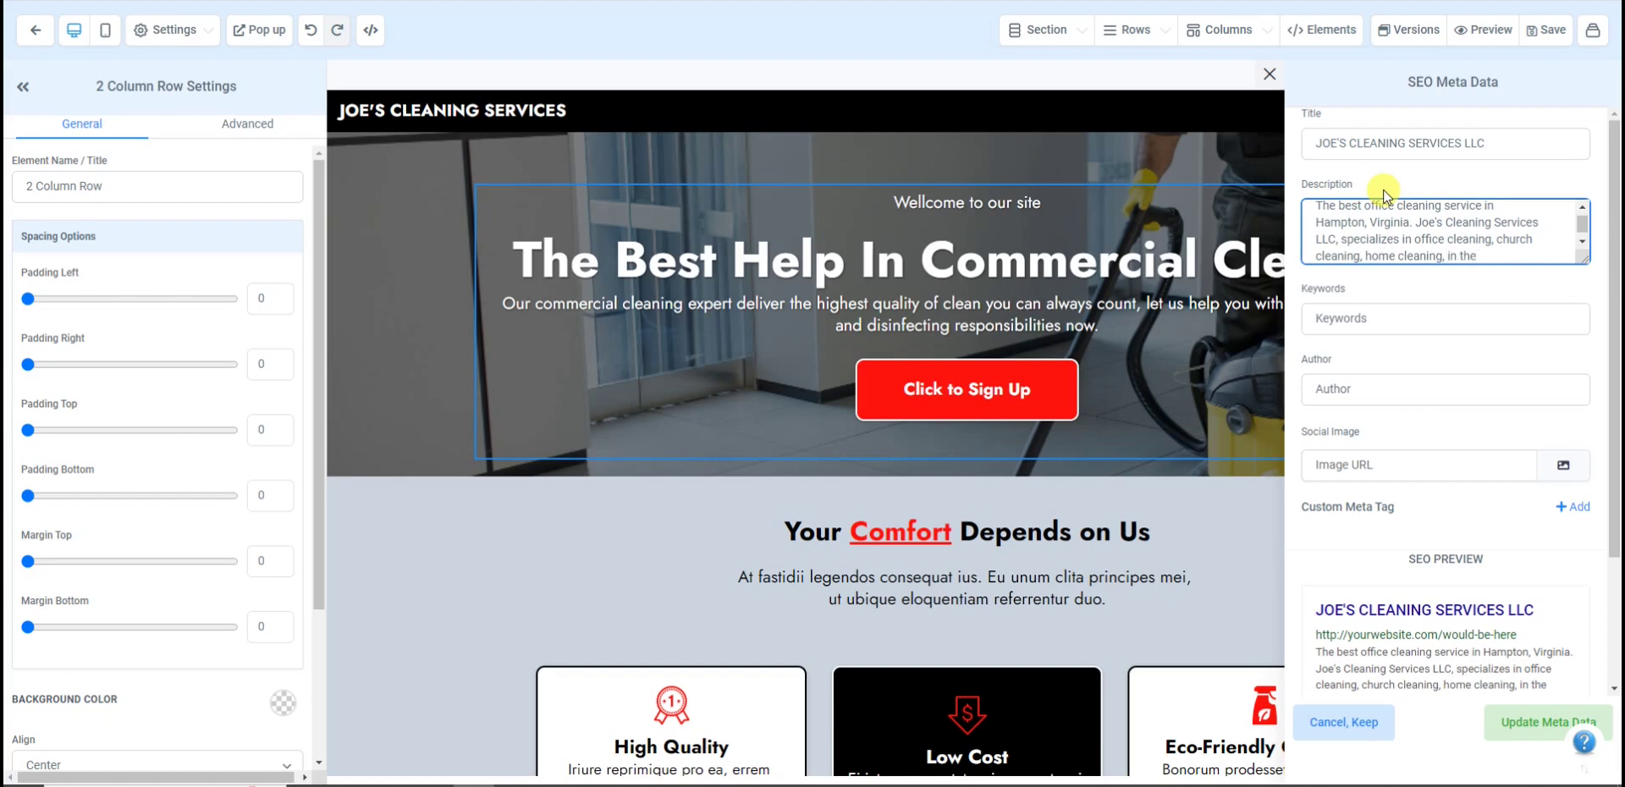
{"action": "type", "text": " 757 area code."}
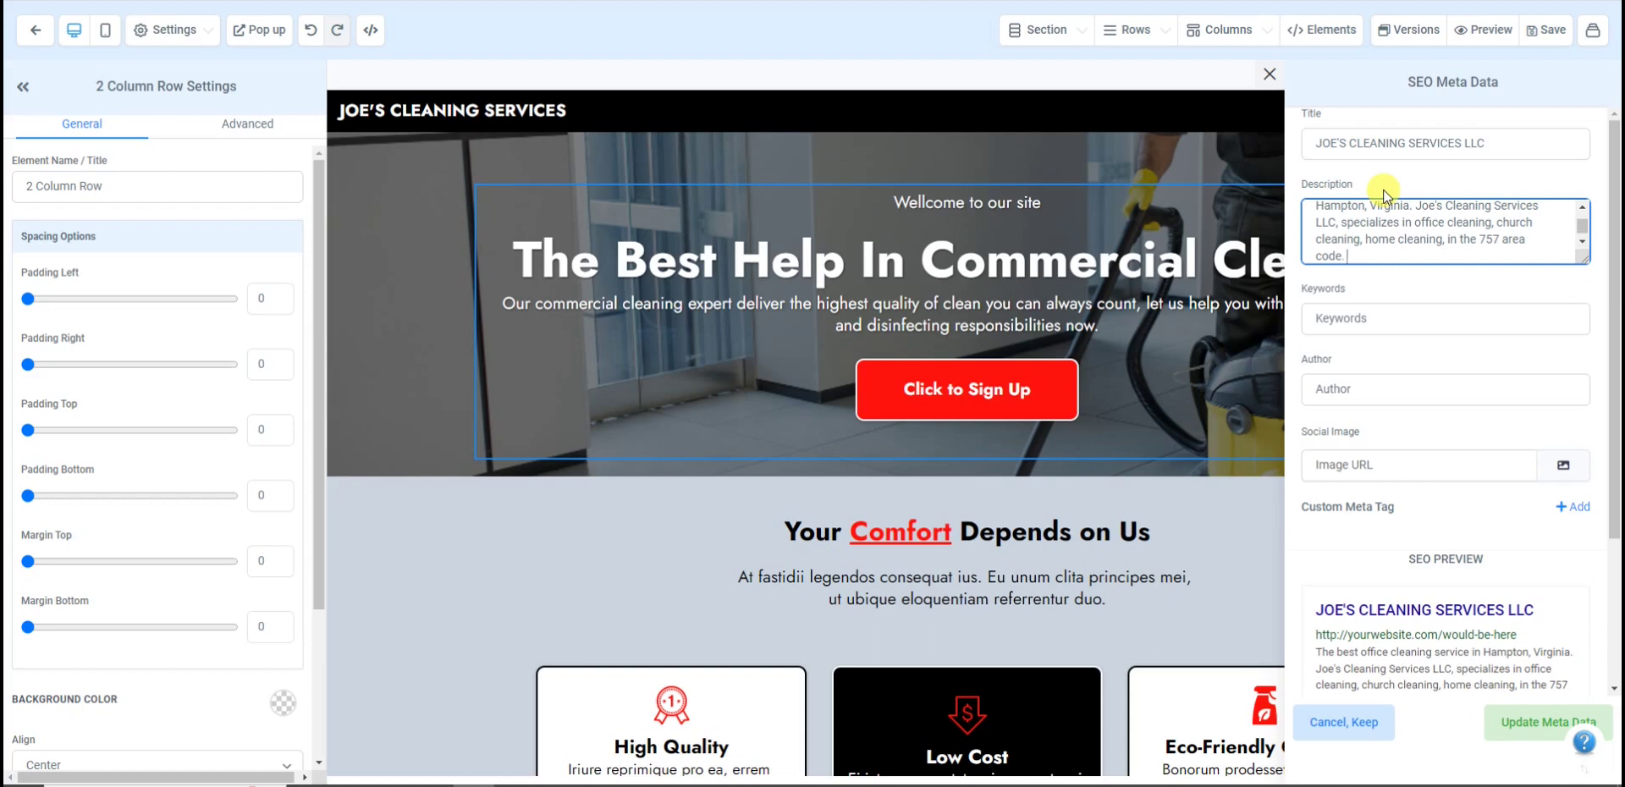
Step: Set the SEO keywords to "office cleaning, cleaning services hampton virginia, cleaning companies hampton, hampton cleaning service, hampton janitorial services"
{"action": "left_click", "coordinate": [1381, 318]}
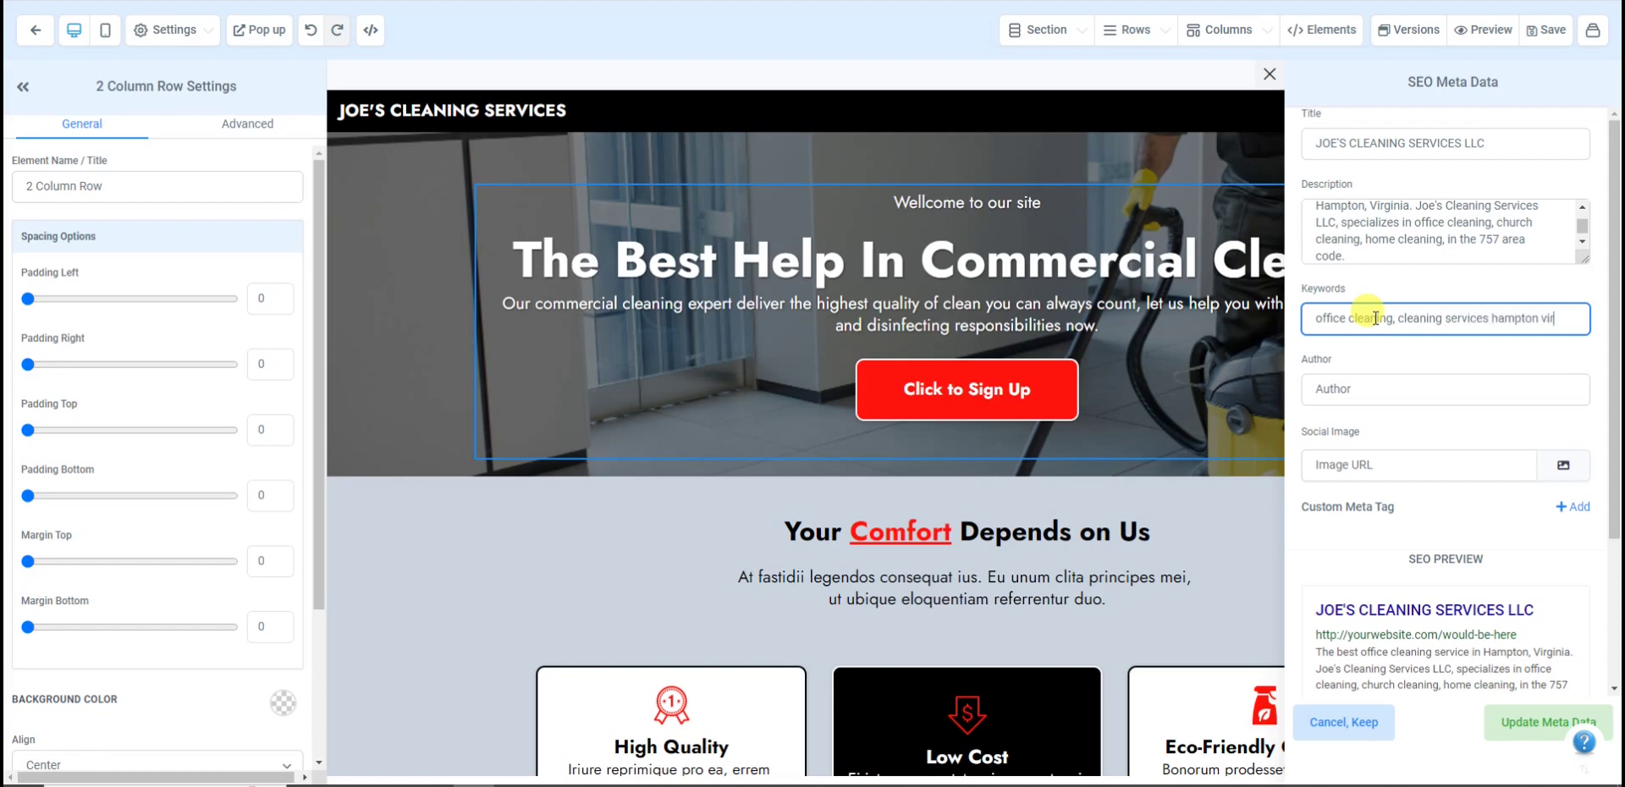
{"action": "type", "text": "gin"}
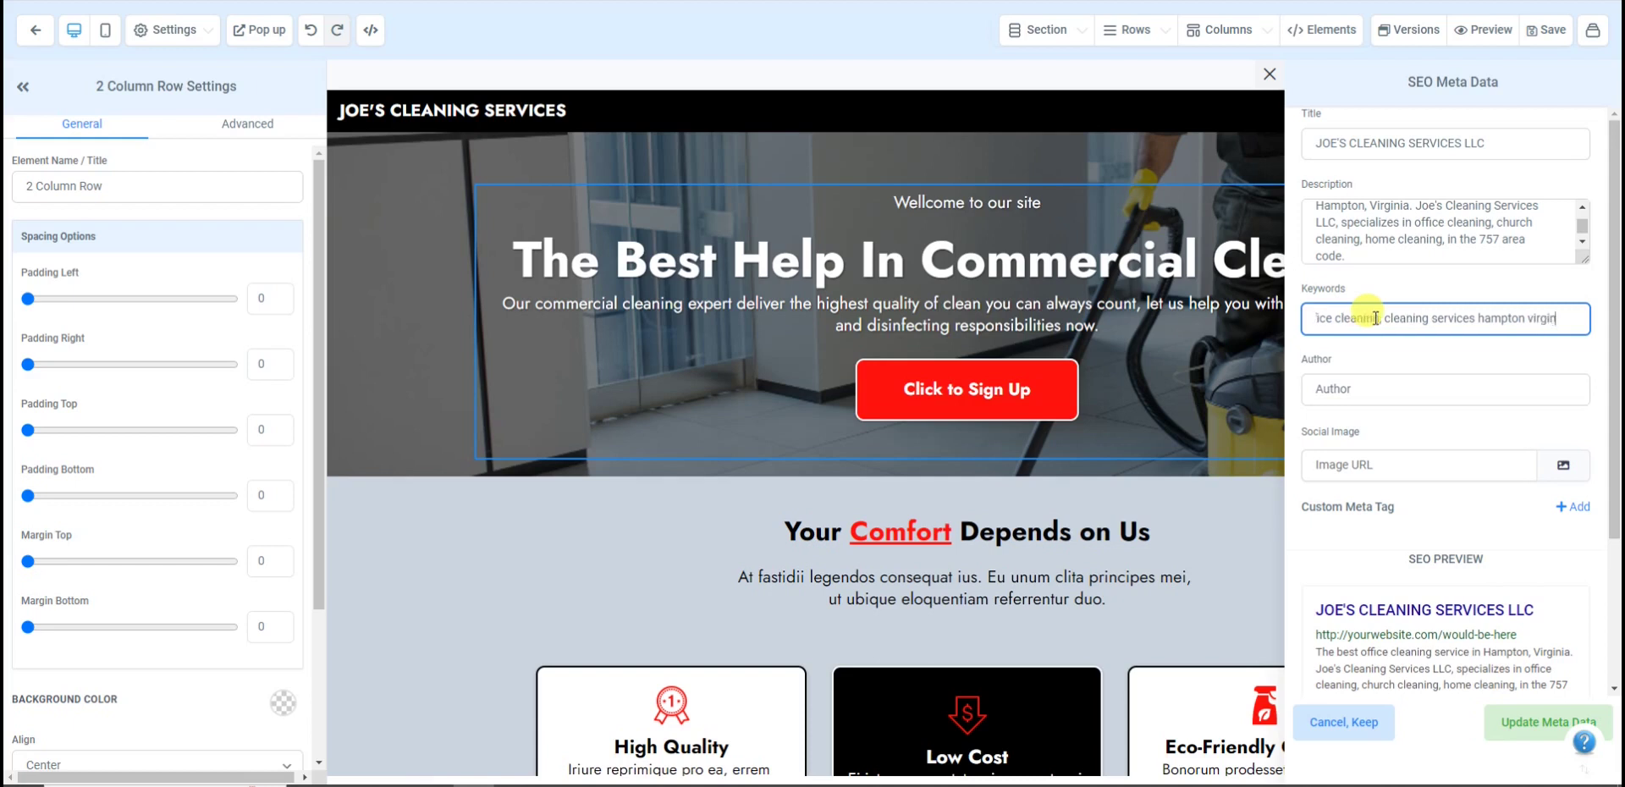
{"action": "type", "text": "ia, cleaning cmp"}
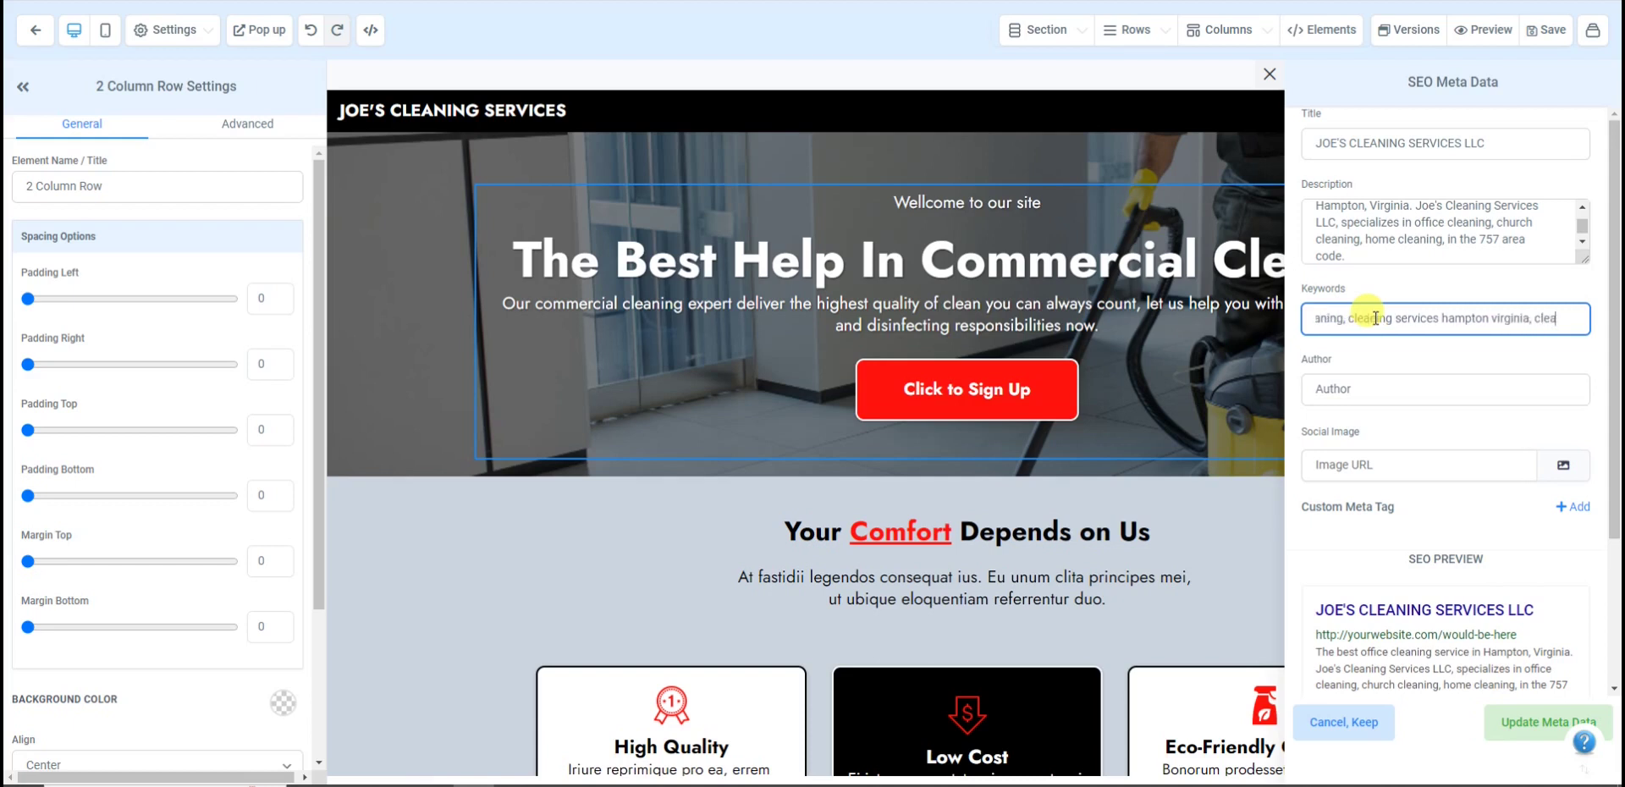
{"action": "key", "text": "BackSpace"}
{"action": "key", "text": "BackSpace"}
{"action": "type", "text": "ompanies hampton, hampton cleaning service,"}
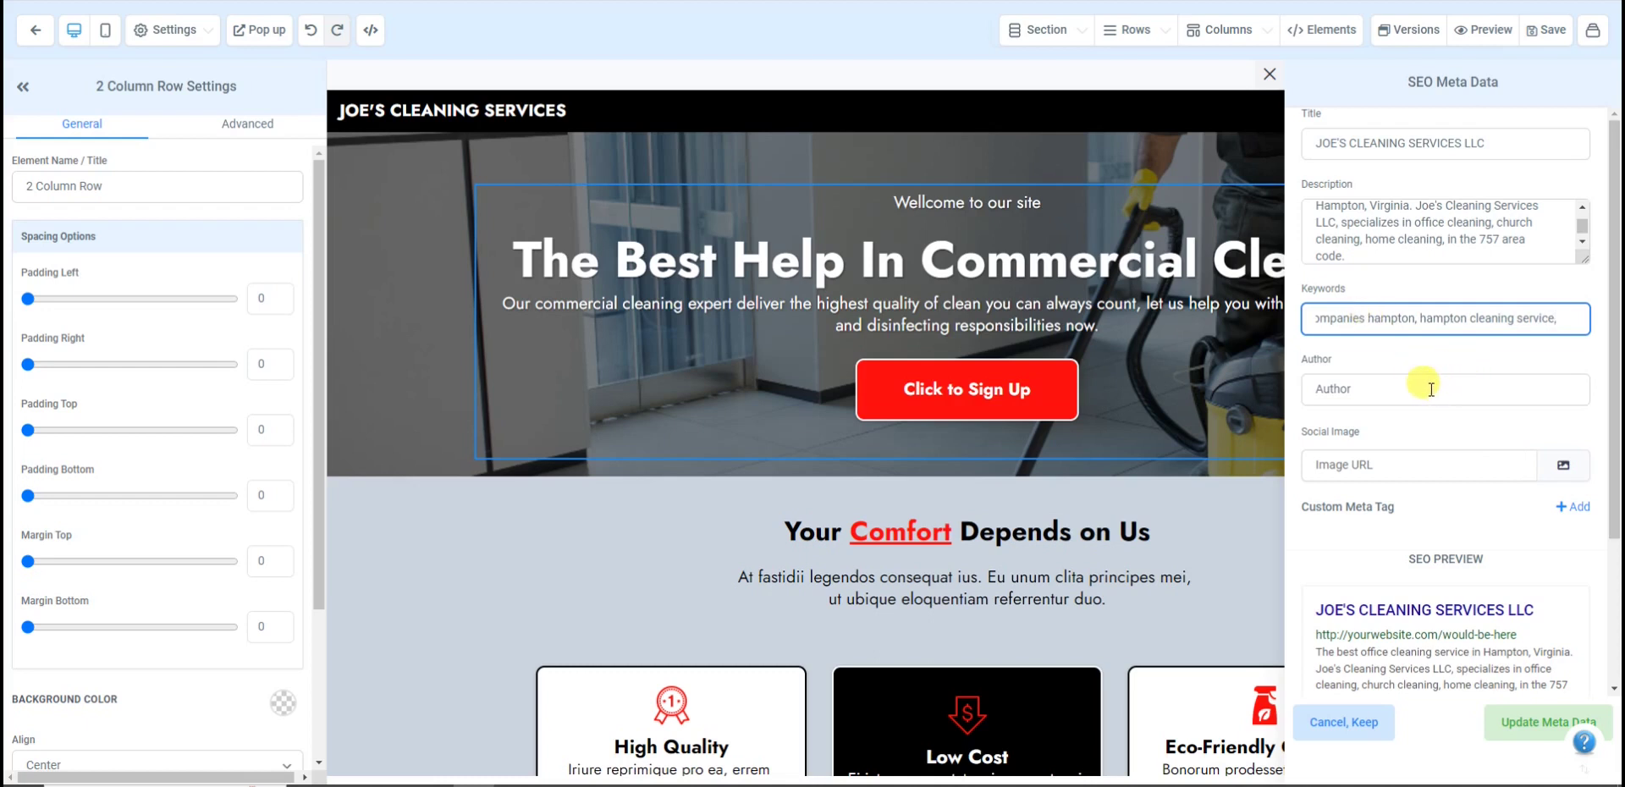
{"action": "key", "text": "BackSpace"}
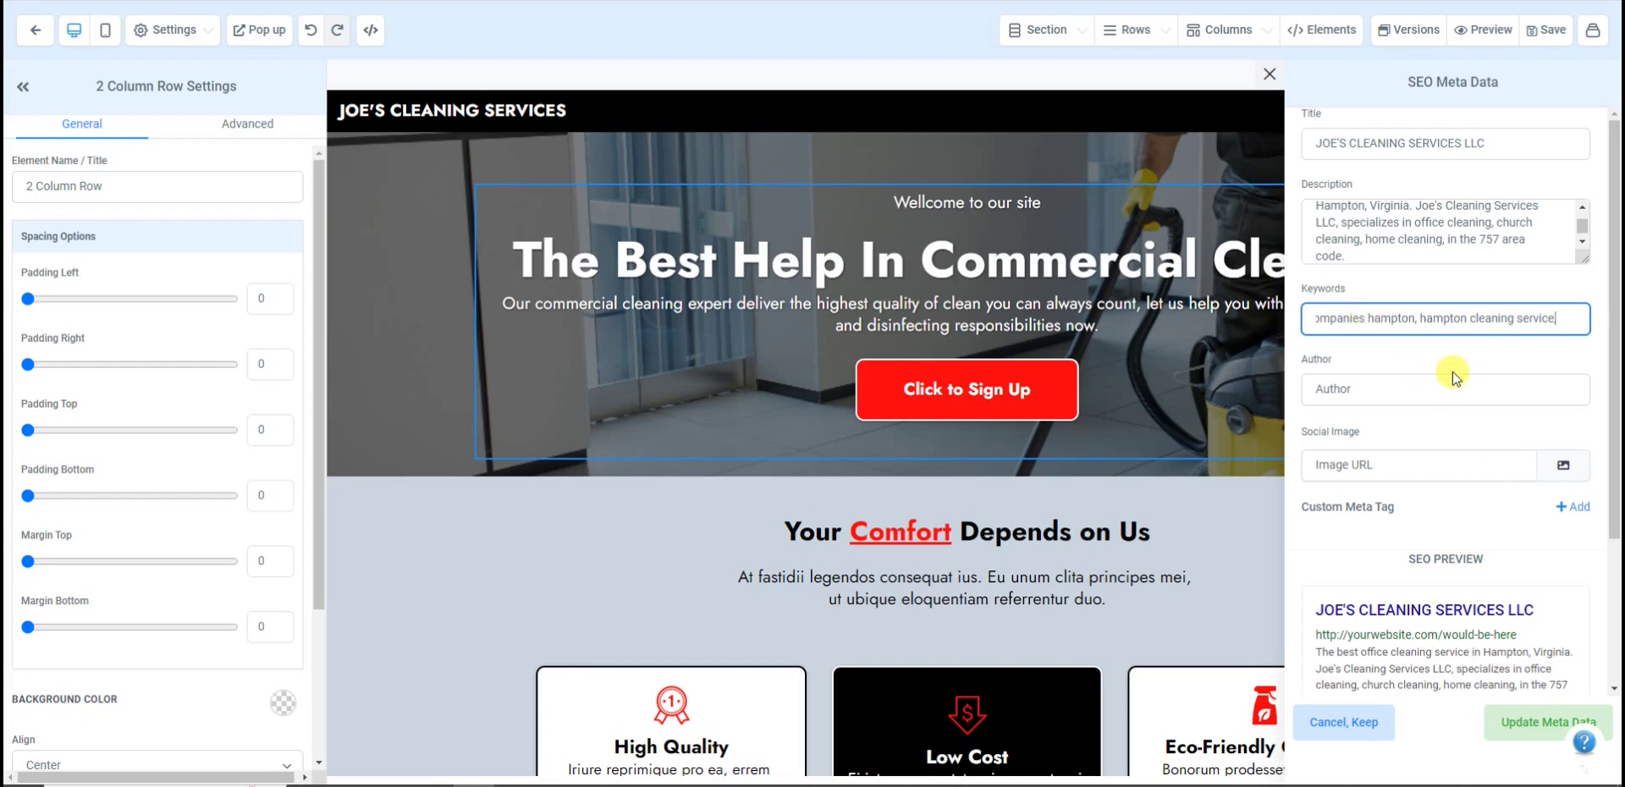
{"action": "type", "text": ","}
{"action": "type", "text": ","}
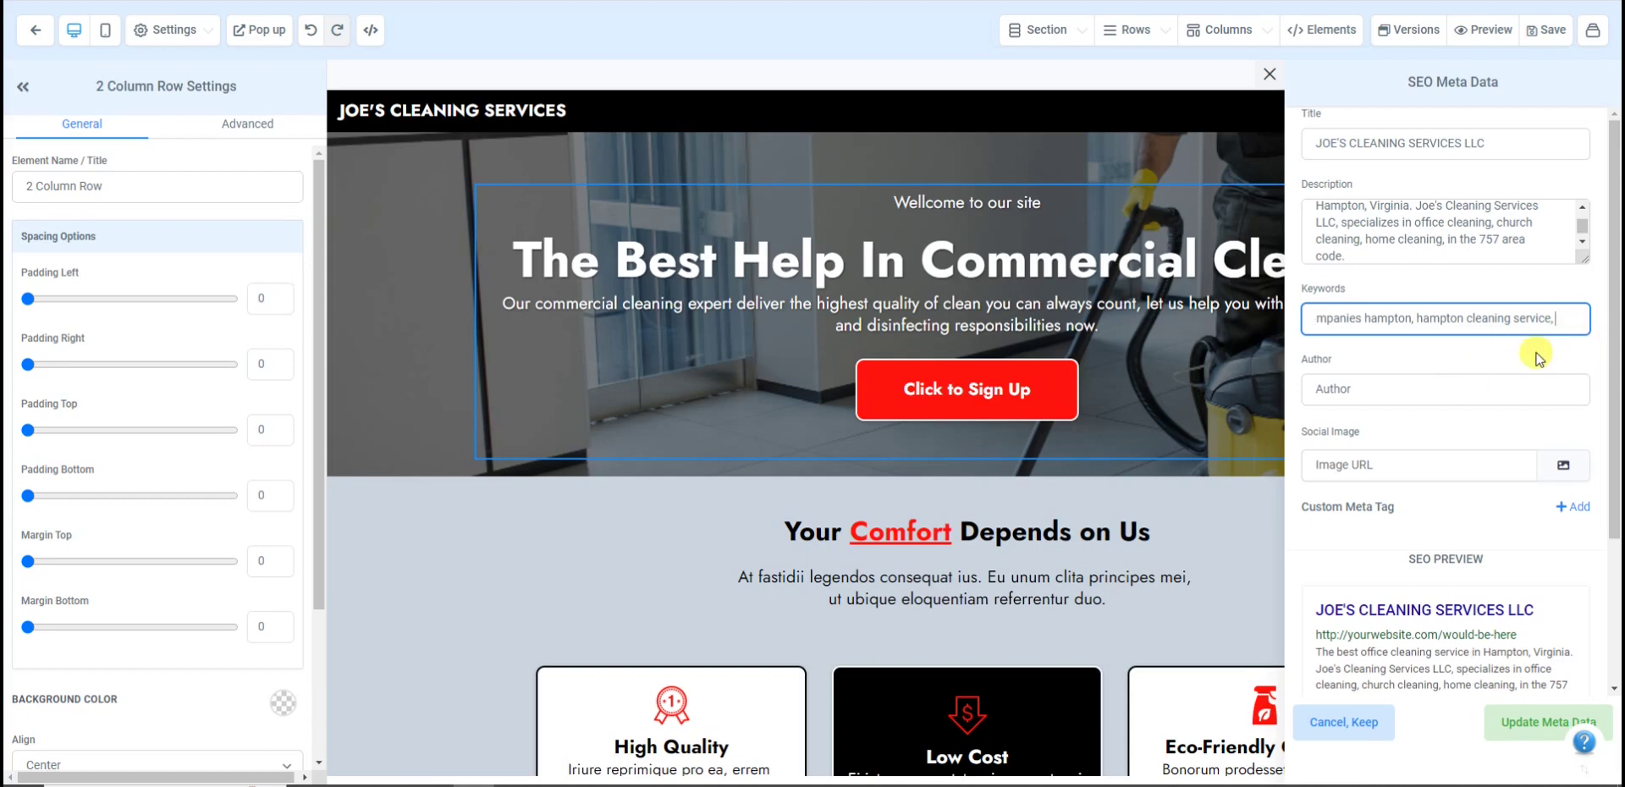
{"action": "type", "text": " hampton janitoria"}
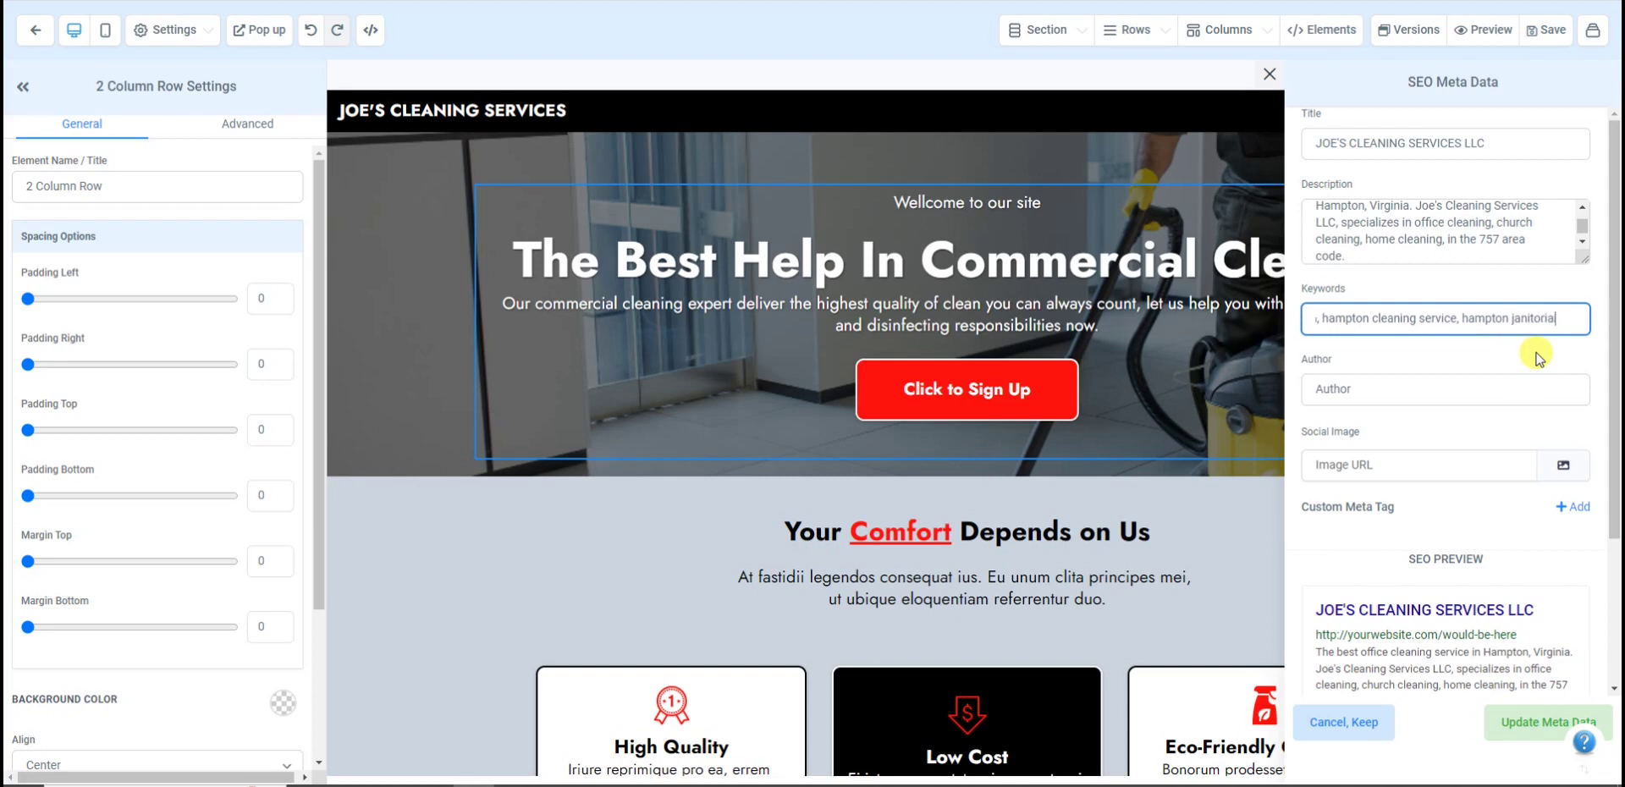
{"action": "type", "text": "l services"}
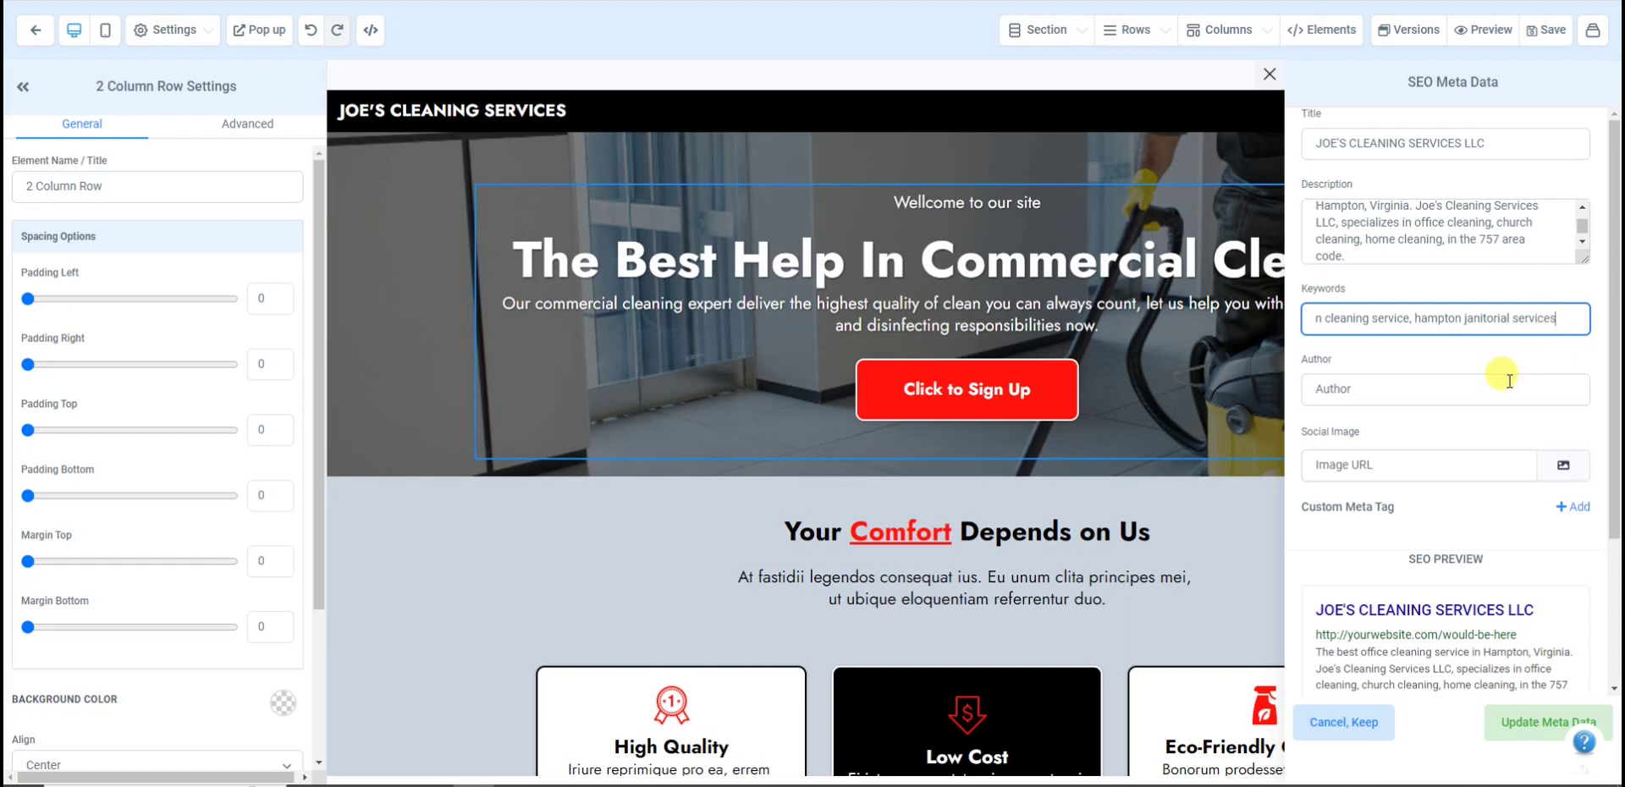
Step: Set the SEO author to Joe's Cleaning Services and choose the full-shot-man-vacuuming office photo from the media library as the social image
{"action": "left_click", "coordinate": [1536, 206]}
{"action": "left_click", "coordinate": [1416, 390]}
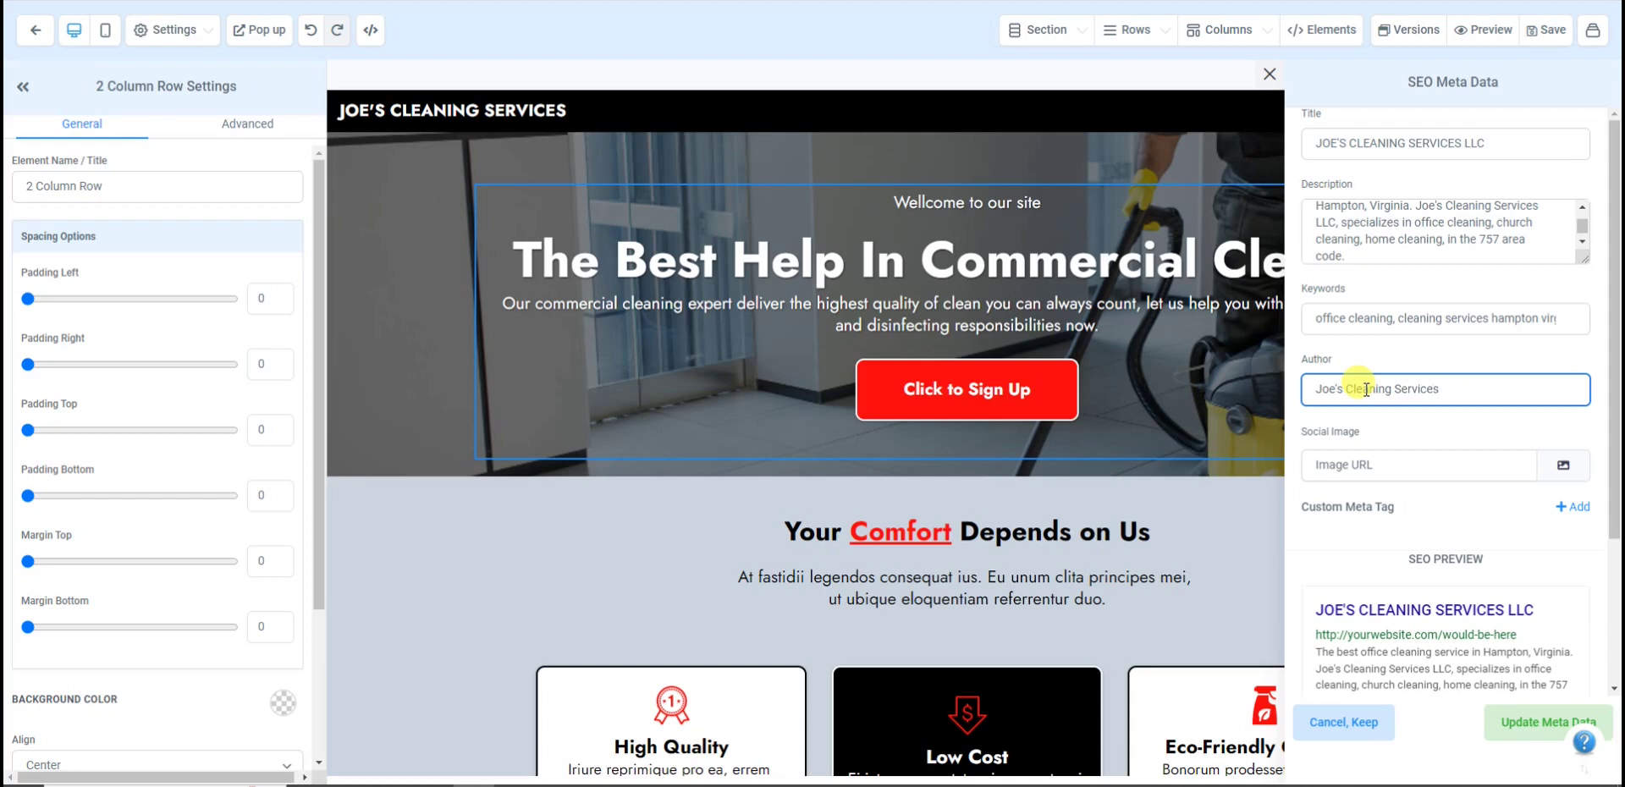
{"action": "left_click", "coordinate": [1559, 464]}
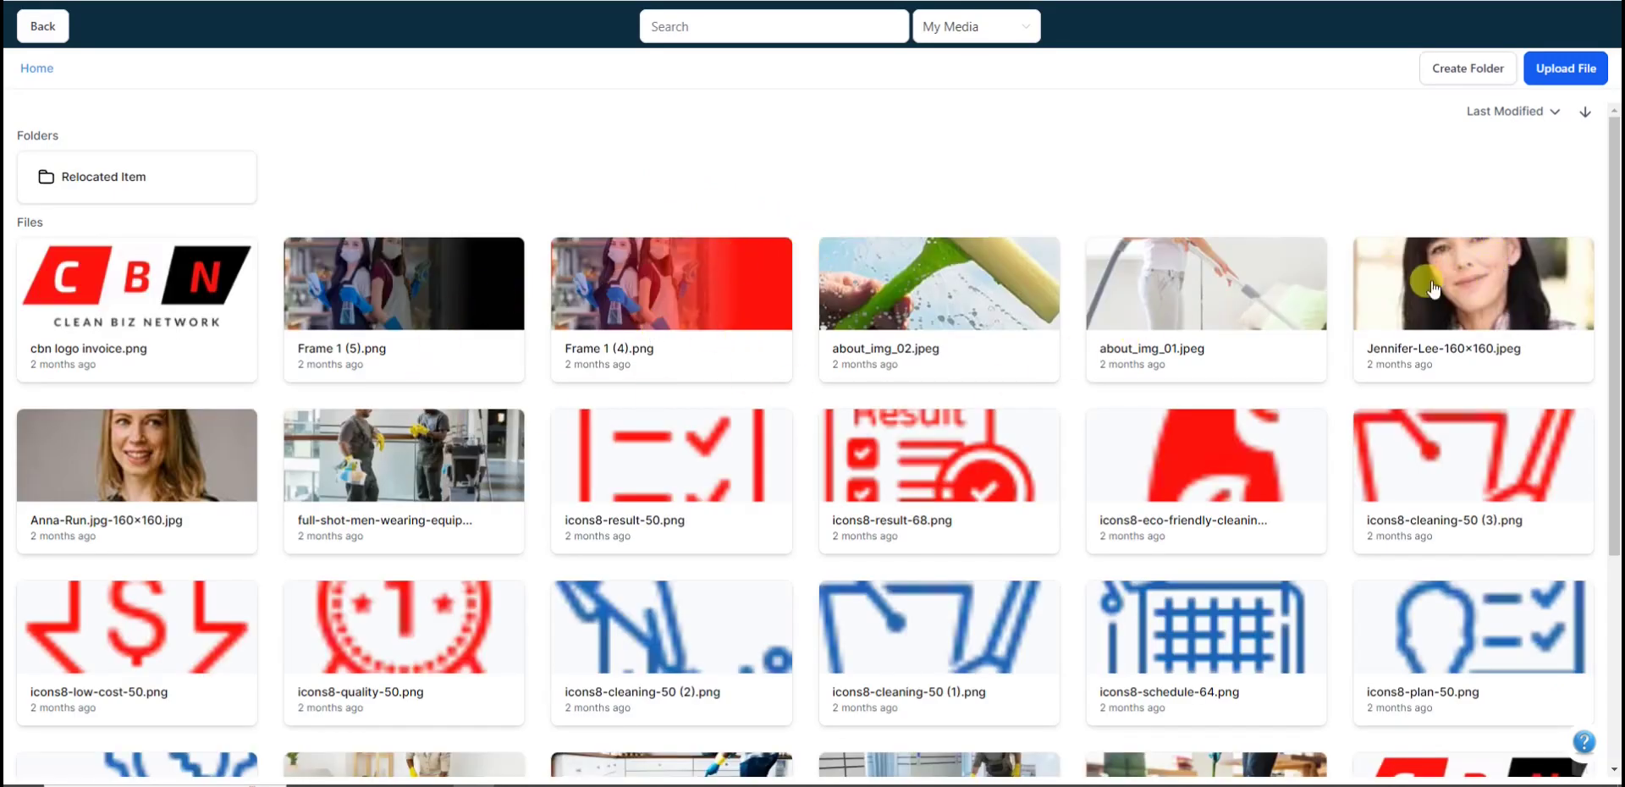
{"action": "scroll", "coordinate": [1212, 382], "scroll_direction": "down", "scroll_amount": 3}
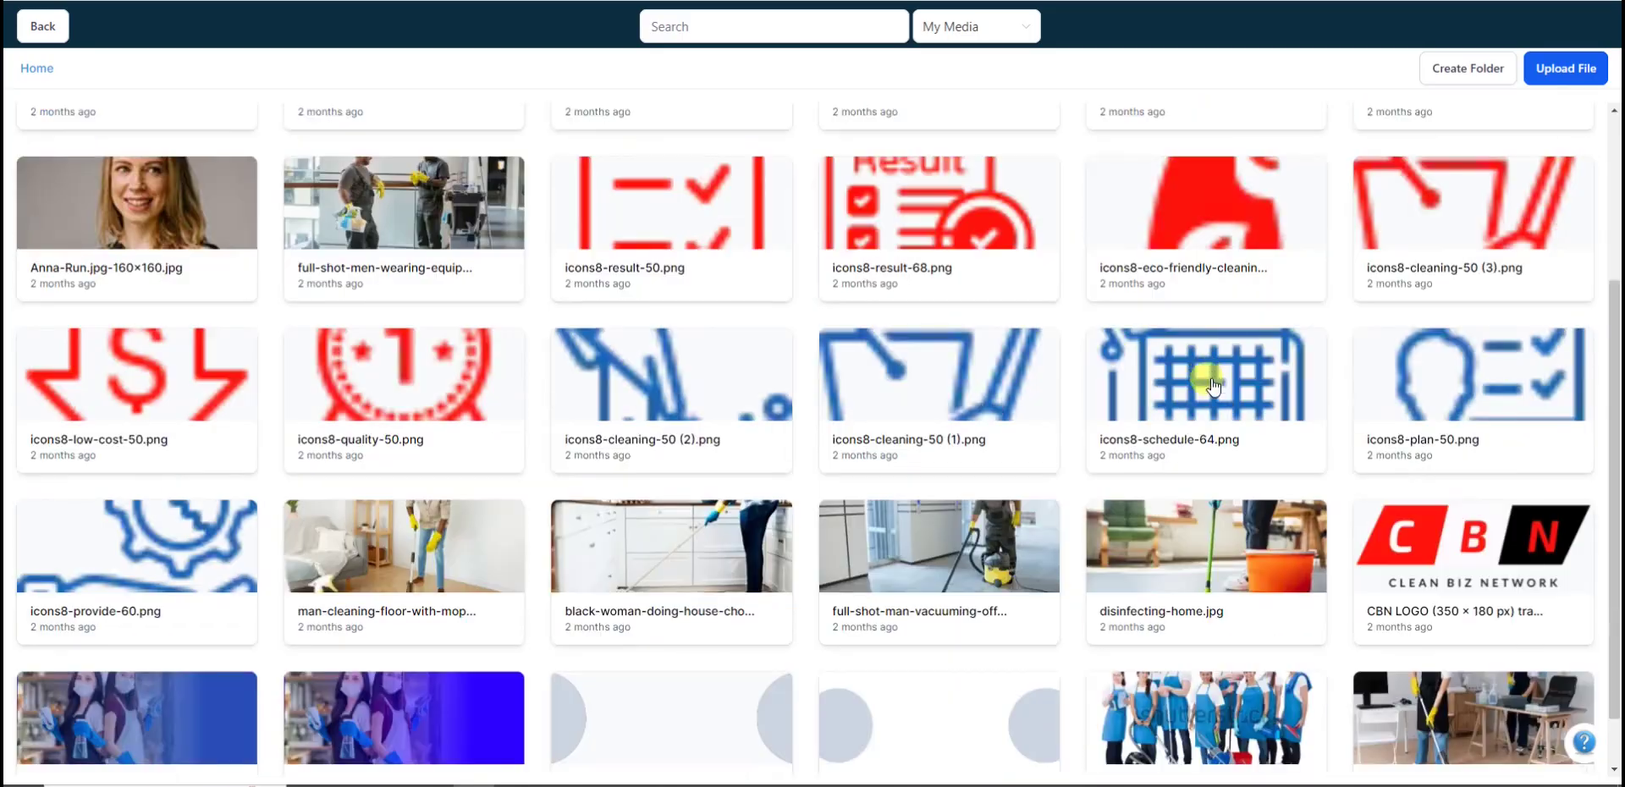
{"action": "scroll", "coordinate": [1212, 383], "scroll_direction": "down", "scroll_amount": 1}
{"action": "left_click", "coordinate": [965, 483]}
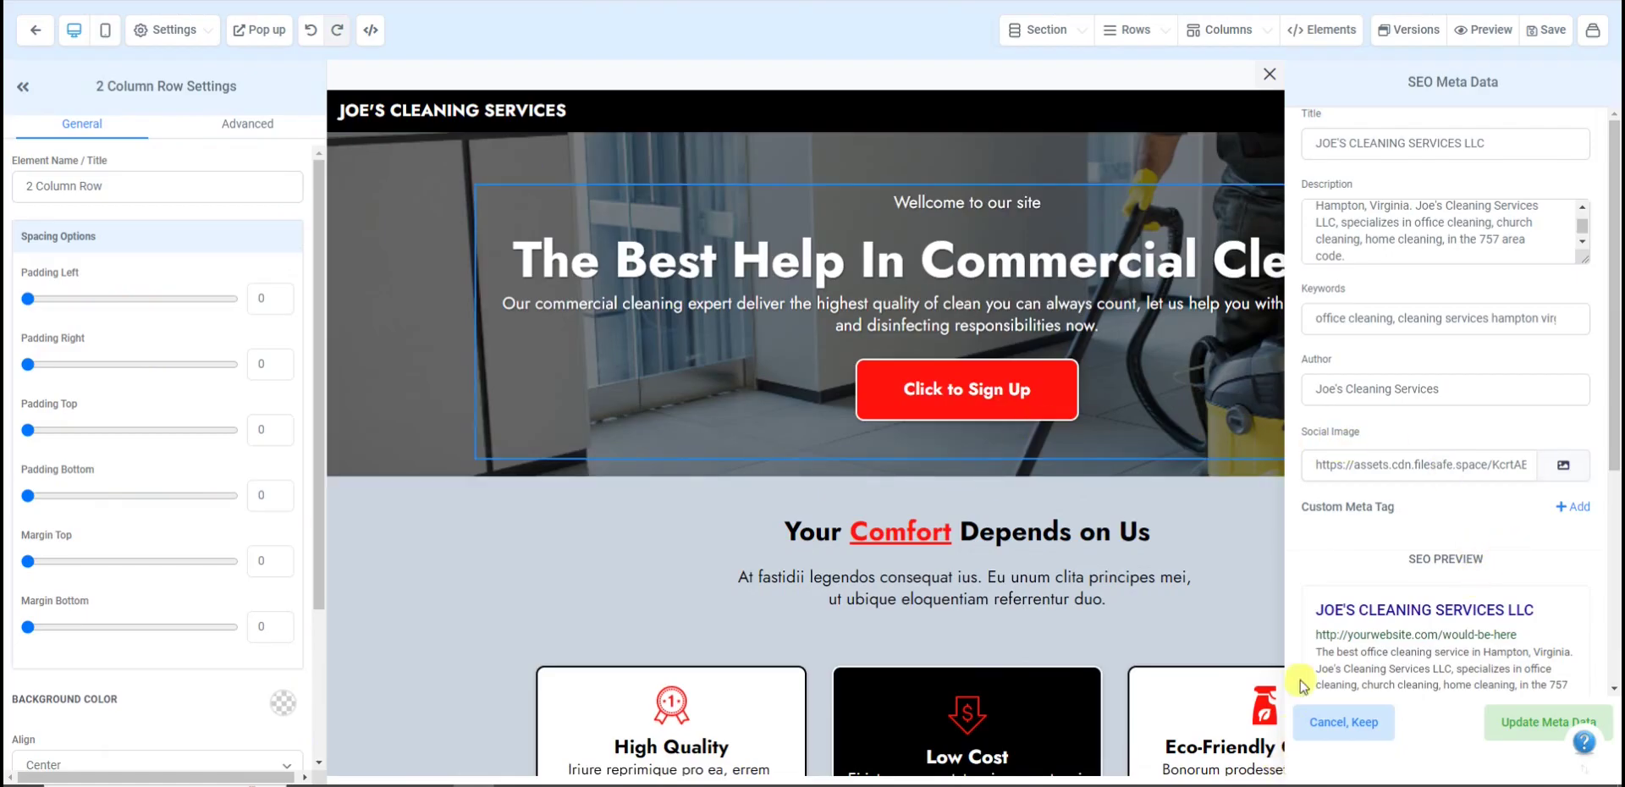
{"action": "scroll", "coordinate": [1420, 545], "scroll_direction": "down", "scroll_amount": 1}
{"action": "scroll", "coordinate": [1420, 545], "scroll_direction": "down", "scroll_amount": 2}
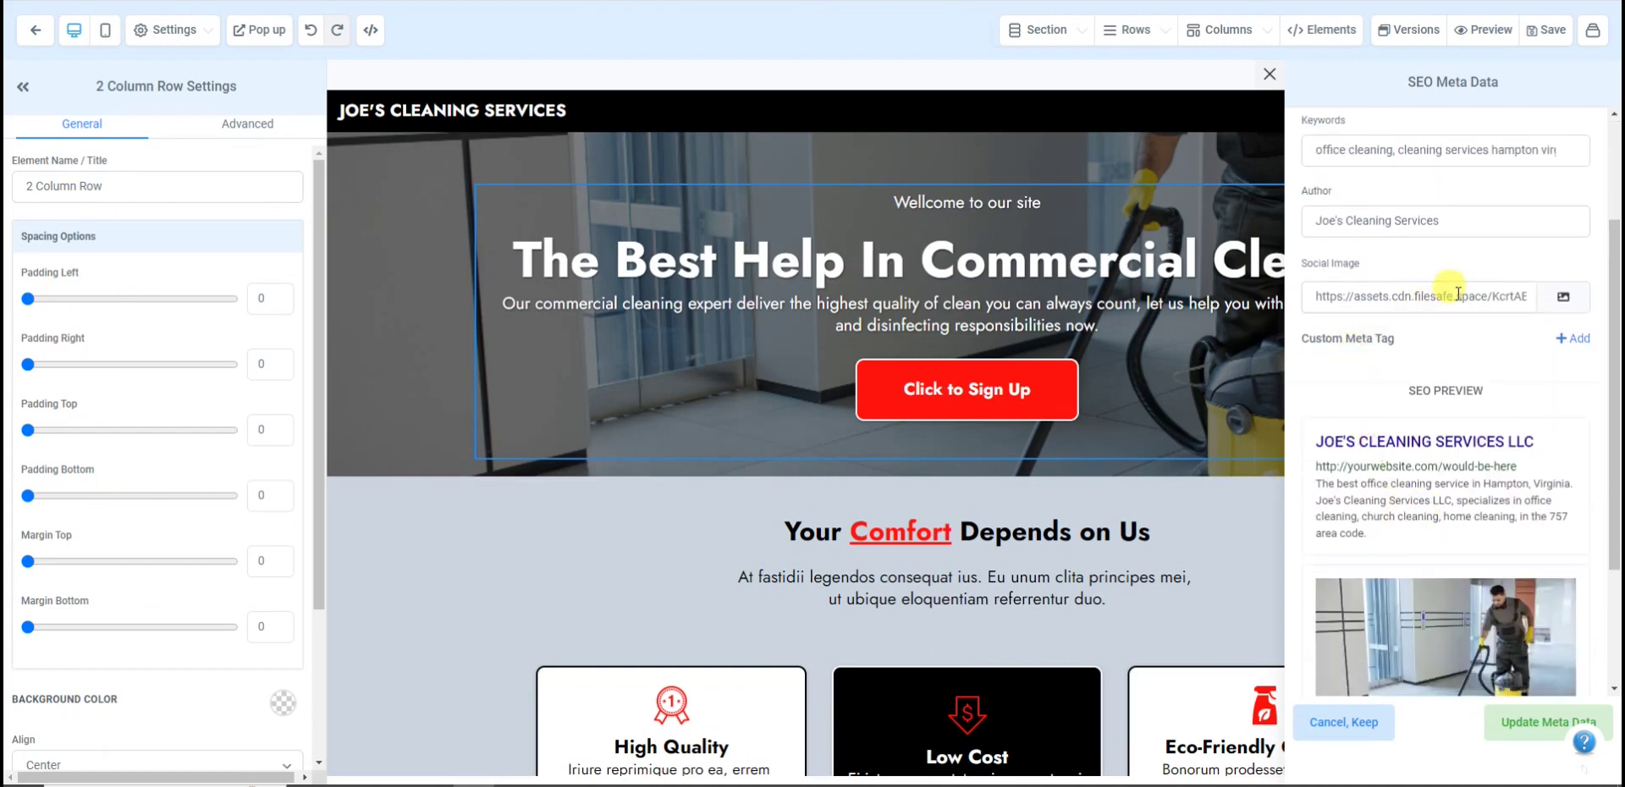
{"action": "left_click", "coordinate": [1565, 336]}
{"action": "left_click", "coordinate": [1392, 383]}
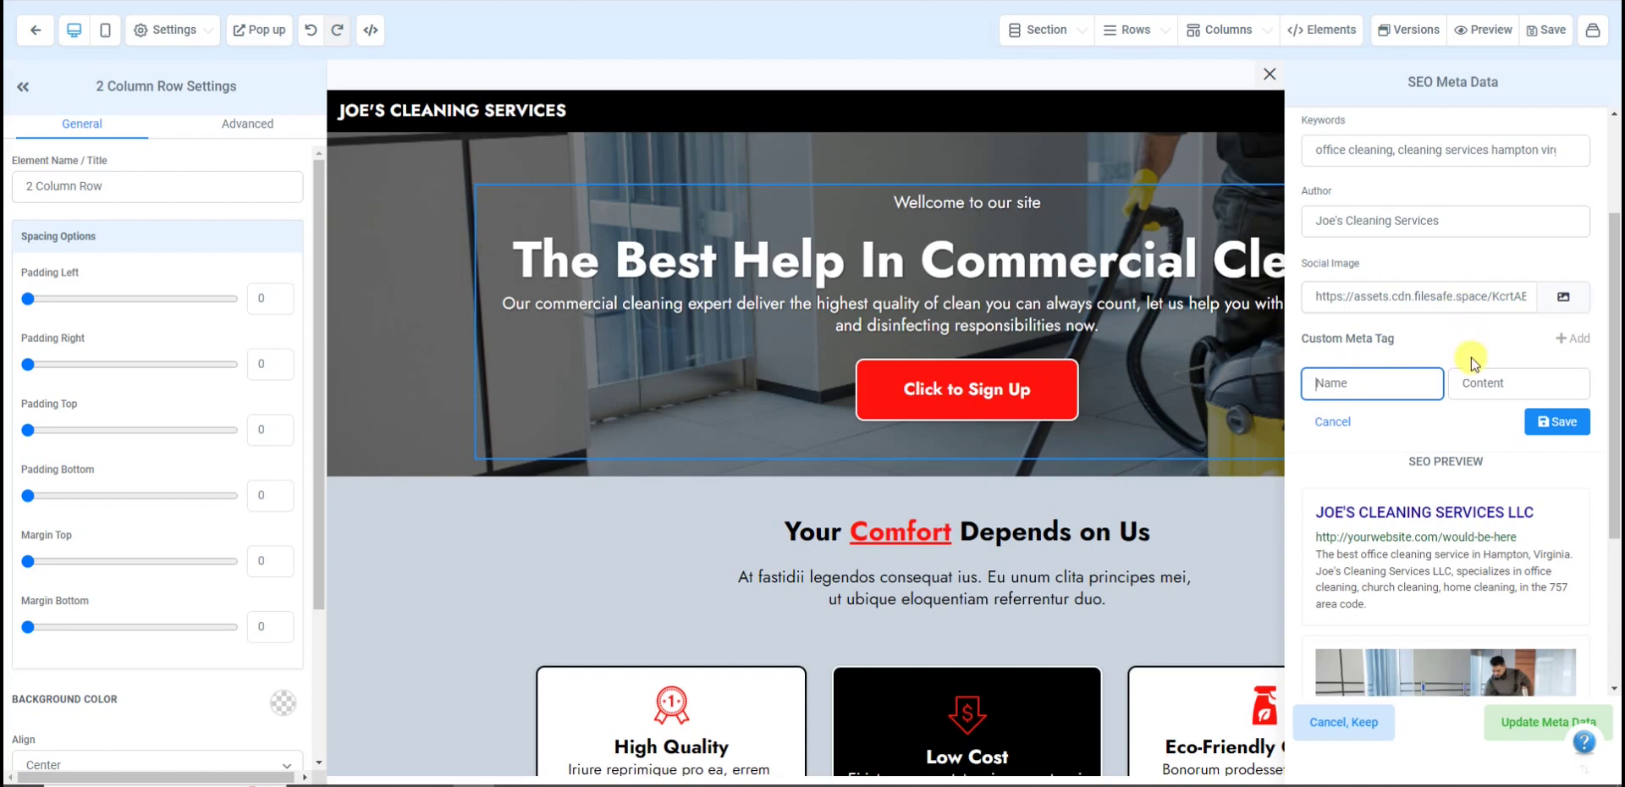
{"action": "left_click", "coordinate": [1335, 422]}
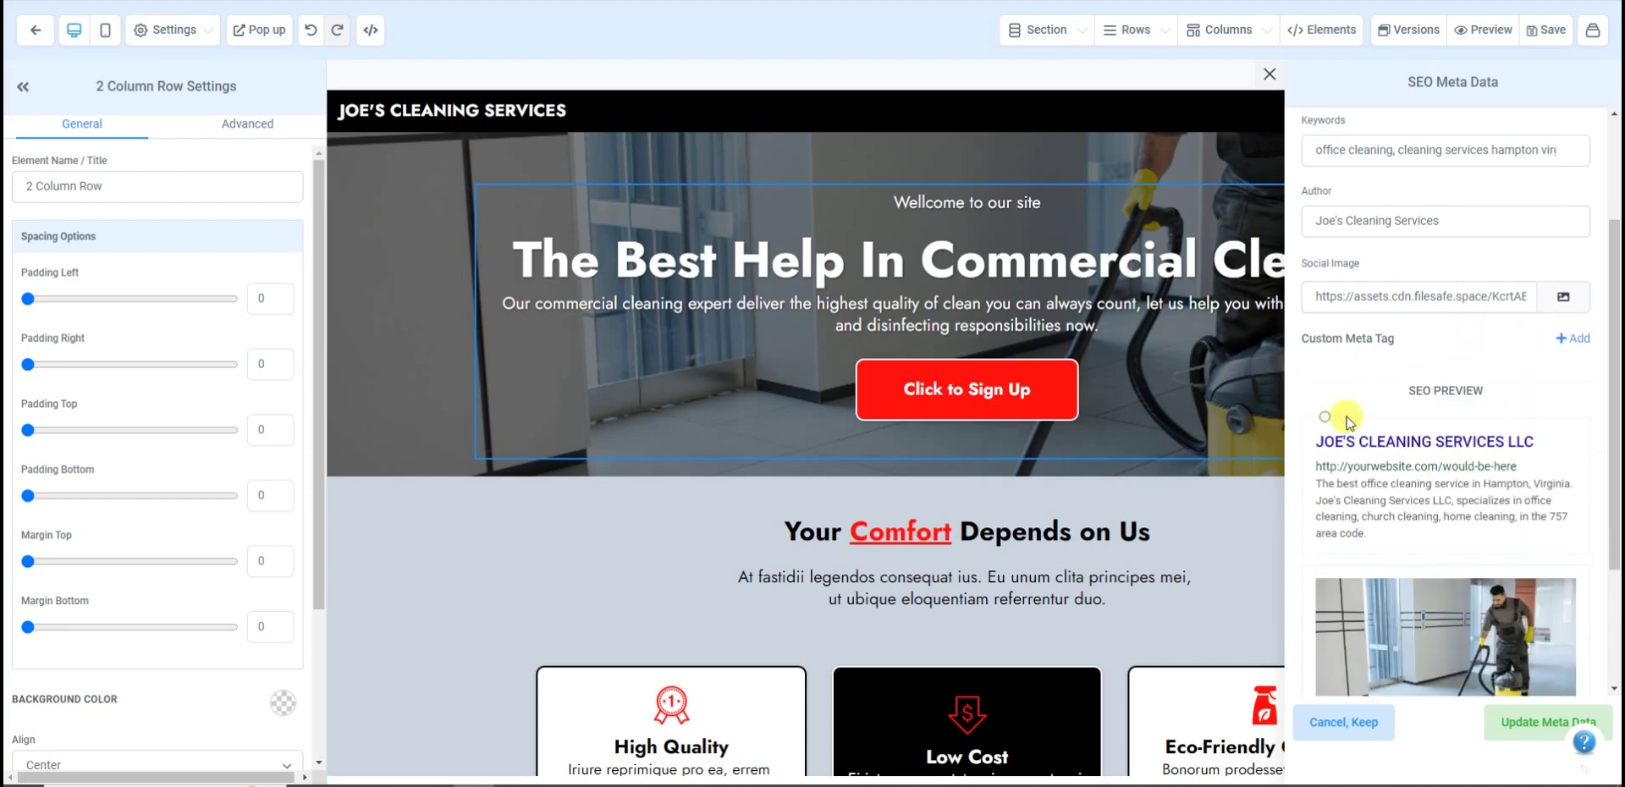
Step: Check the SEO preview, apply the updated meta data and save the page
{"action": "scroll", "coordinate": [1433, 397], "scroll_direction": "down", "scroll_amount": 3}
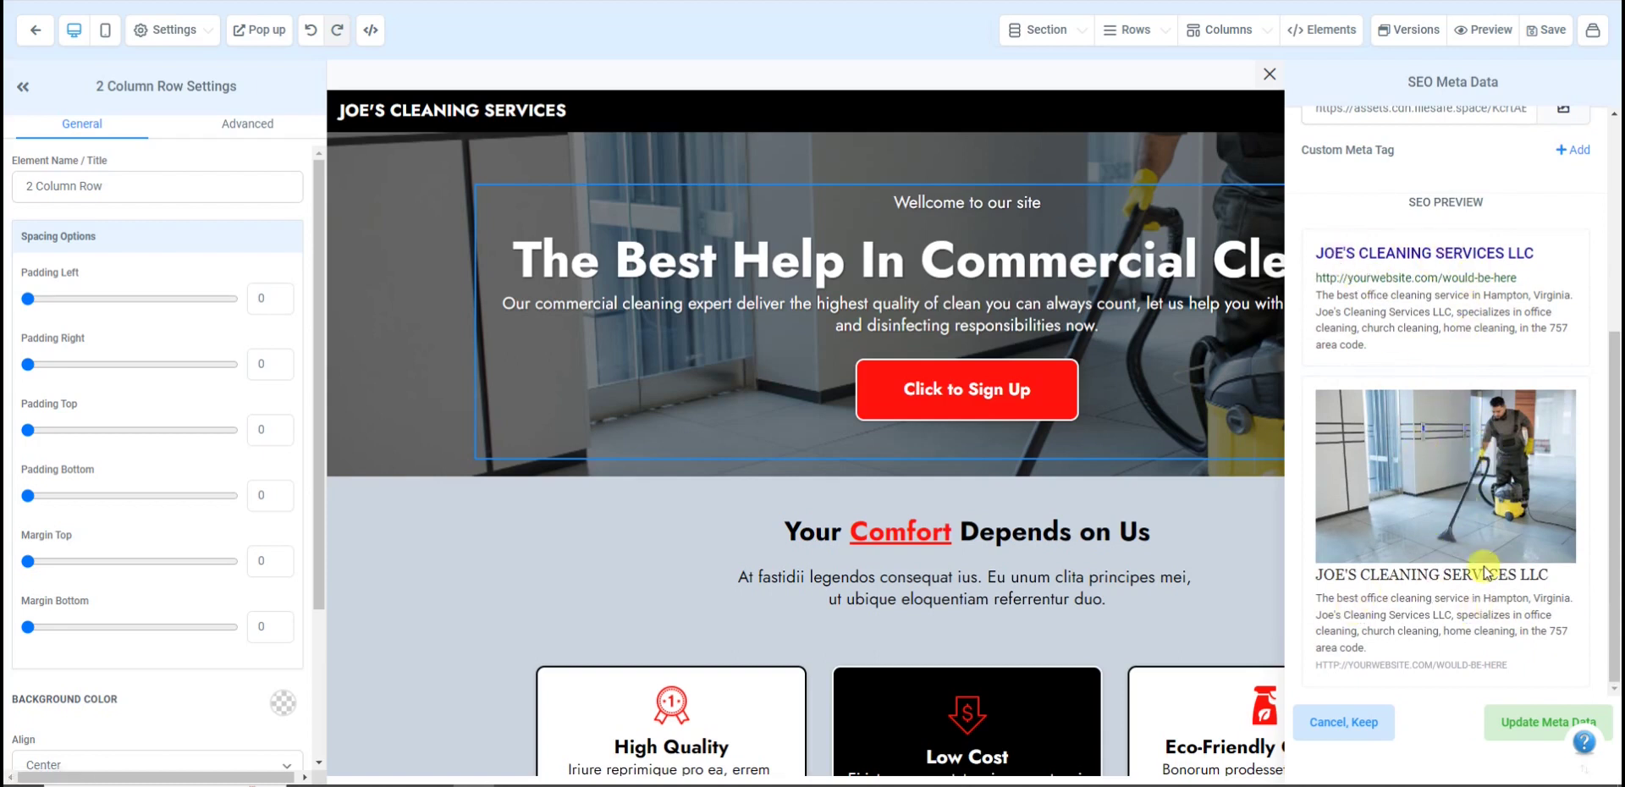
{"action": "left_click", "coordinate": [1534, 726]}
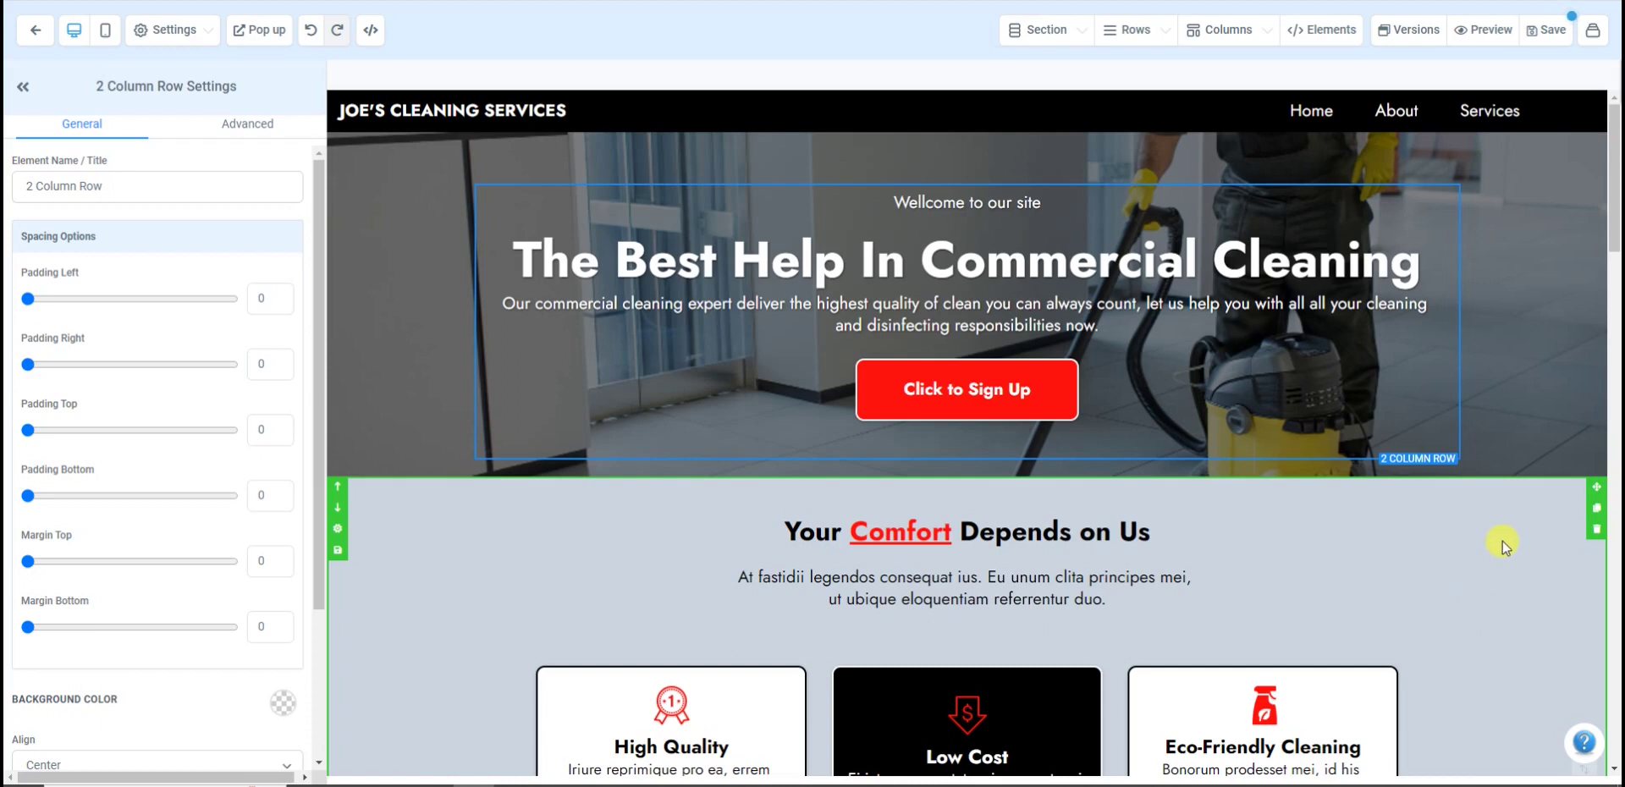
{"action": "left_click", "coordinate": [1543, 35]}
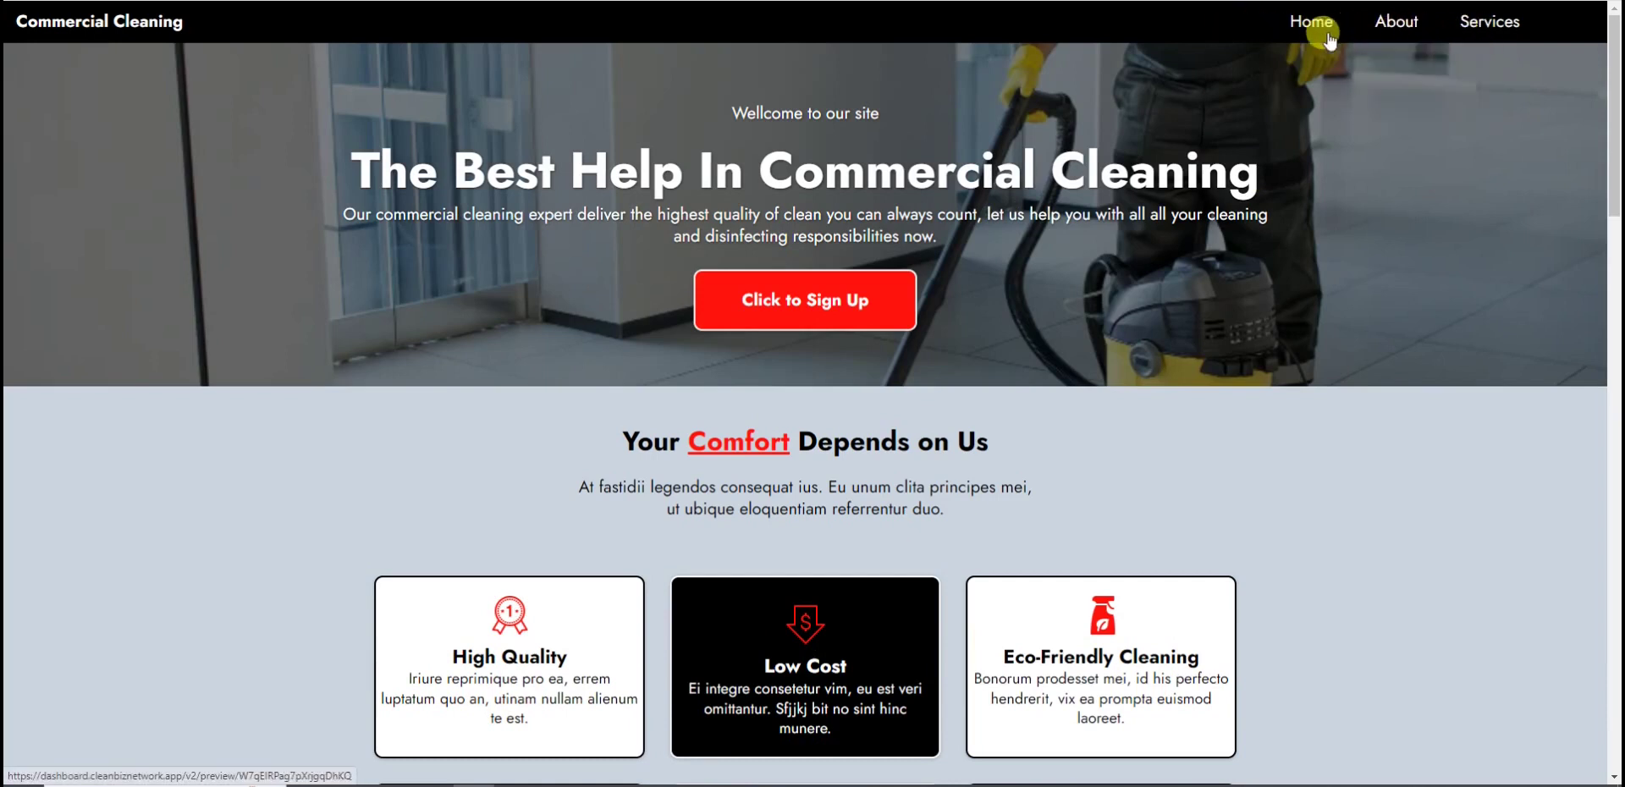
Step: Delete the Eco-Friendly Cleaning card column from the first row of feature cards below the Comfort headline
{"action": "scroll", "coordinate": [1027, 457], "scroll_direction": "down", "scroll_amount": 1}
{"action": "scroll", "coordinate": [1027, 490], "scroll_direction": "up", "scroll_amount": 1}
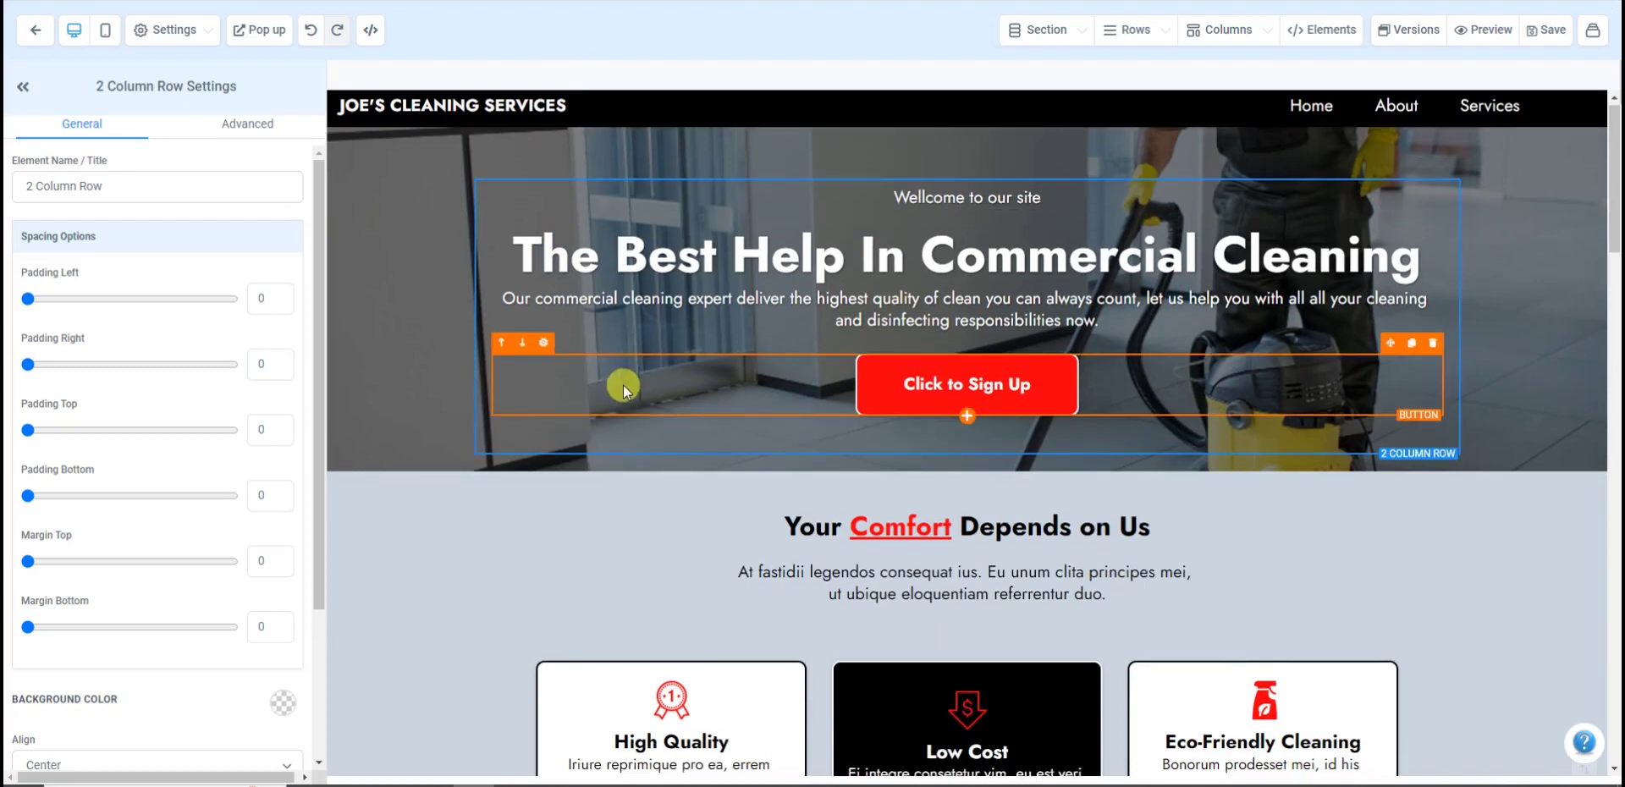
{"action": "scroll", "coordinate": [643, 384], "scroll_direction": "down", "scroll_amount": 1}
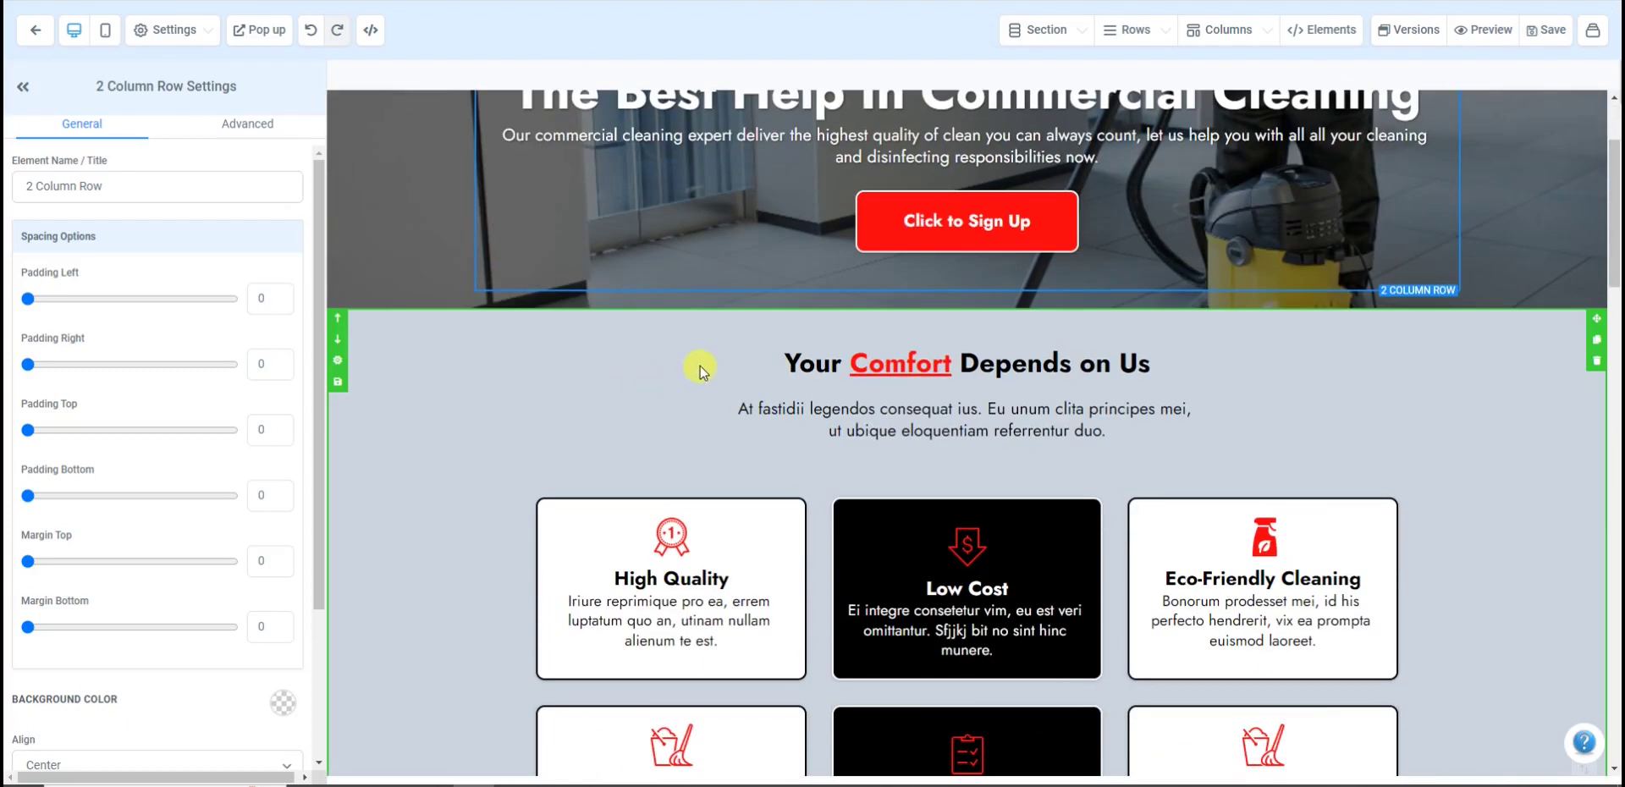
{"action": "scroll", "coordinate": [699, 372], "scroll_direction": "down", "scroll_amount": 2}
{"action": "scroll", "coordinate": [734, 376], "scroll_direction": "down", "scroll_amount": 3}
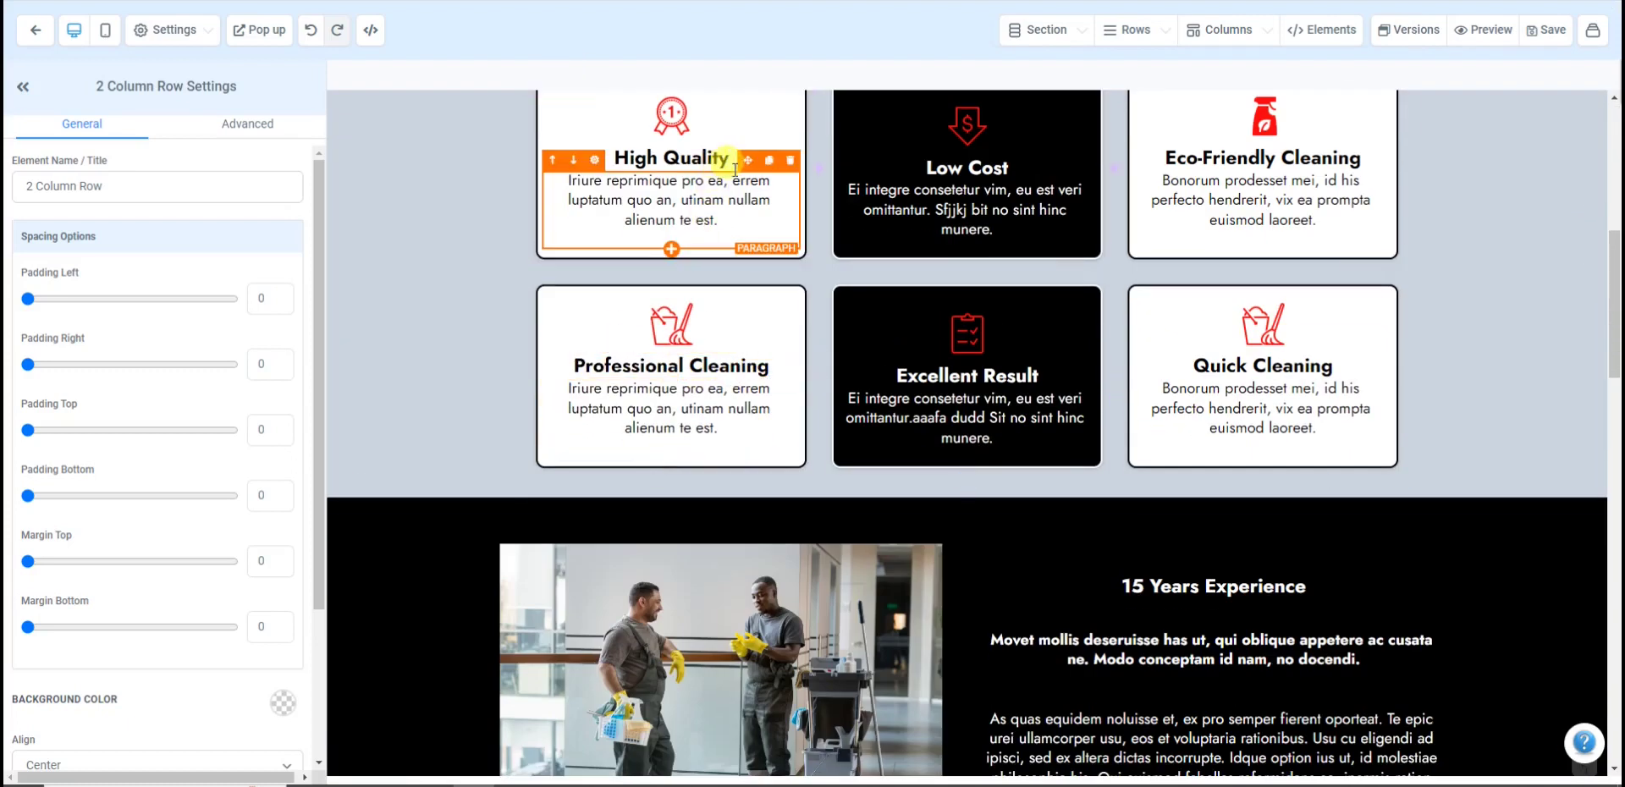
{"action": "scroll", "coordinate": [773, 334], "scroll_direction": "up", "scroll_amount": 2}
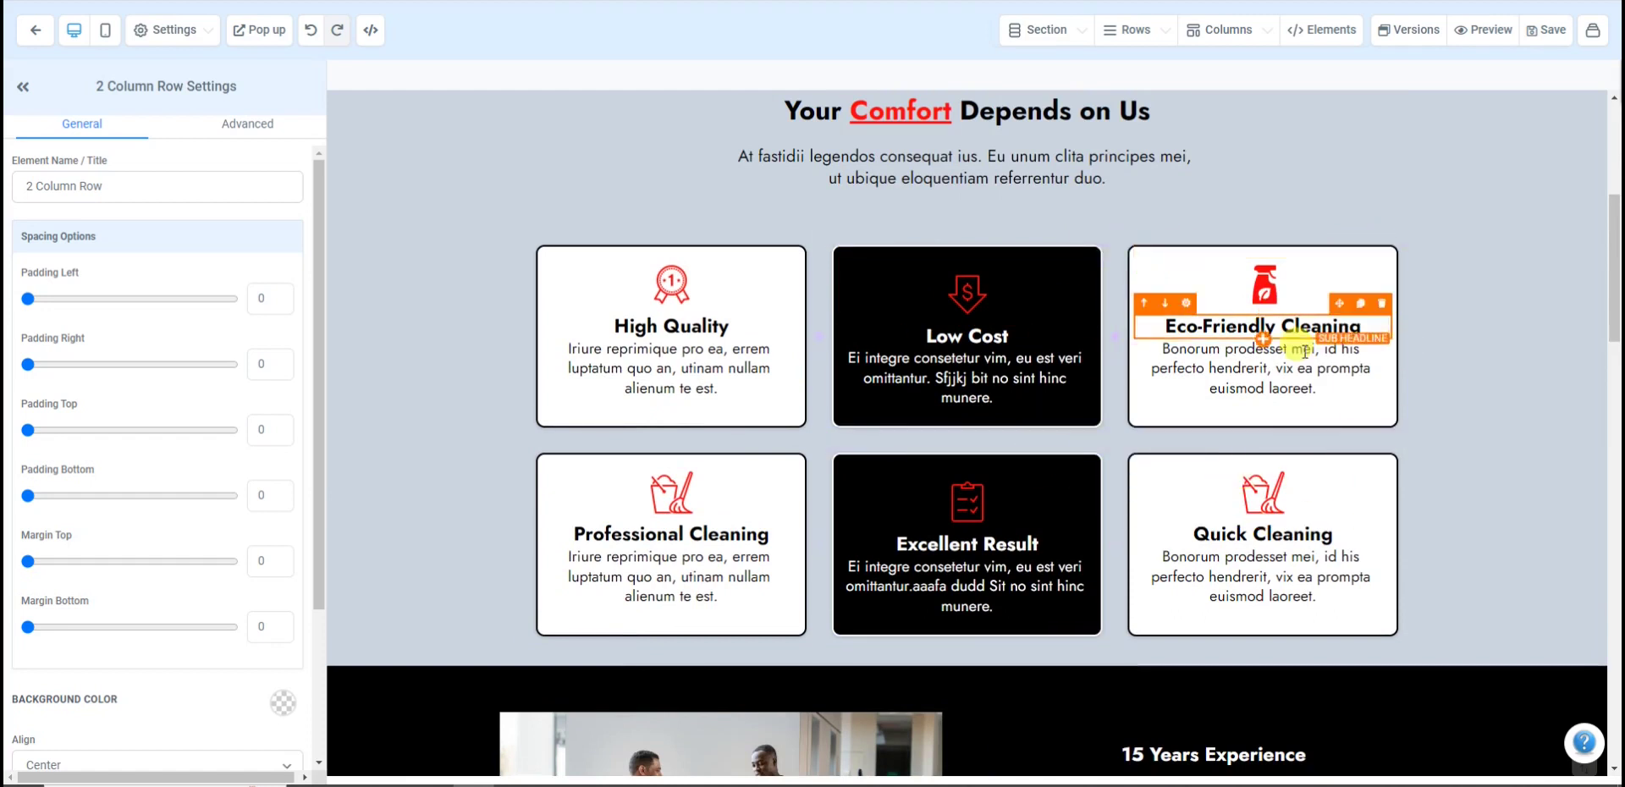
{"action": "left_click", "coordinate": [1396, 236]}
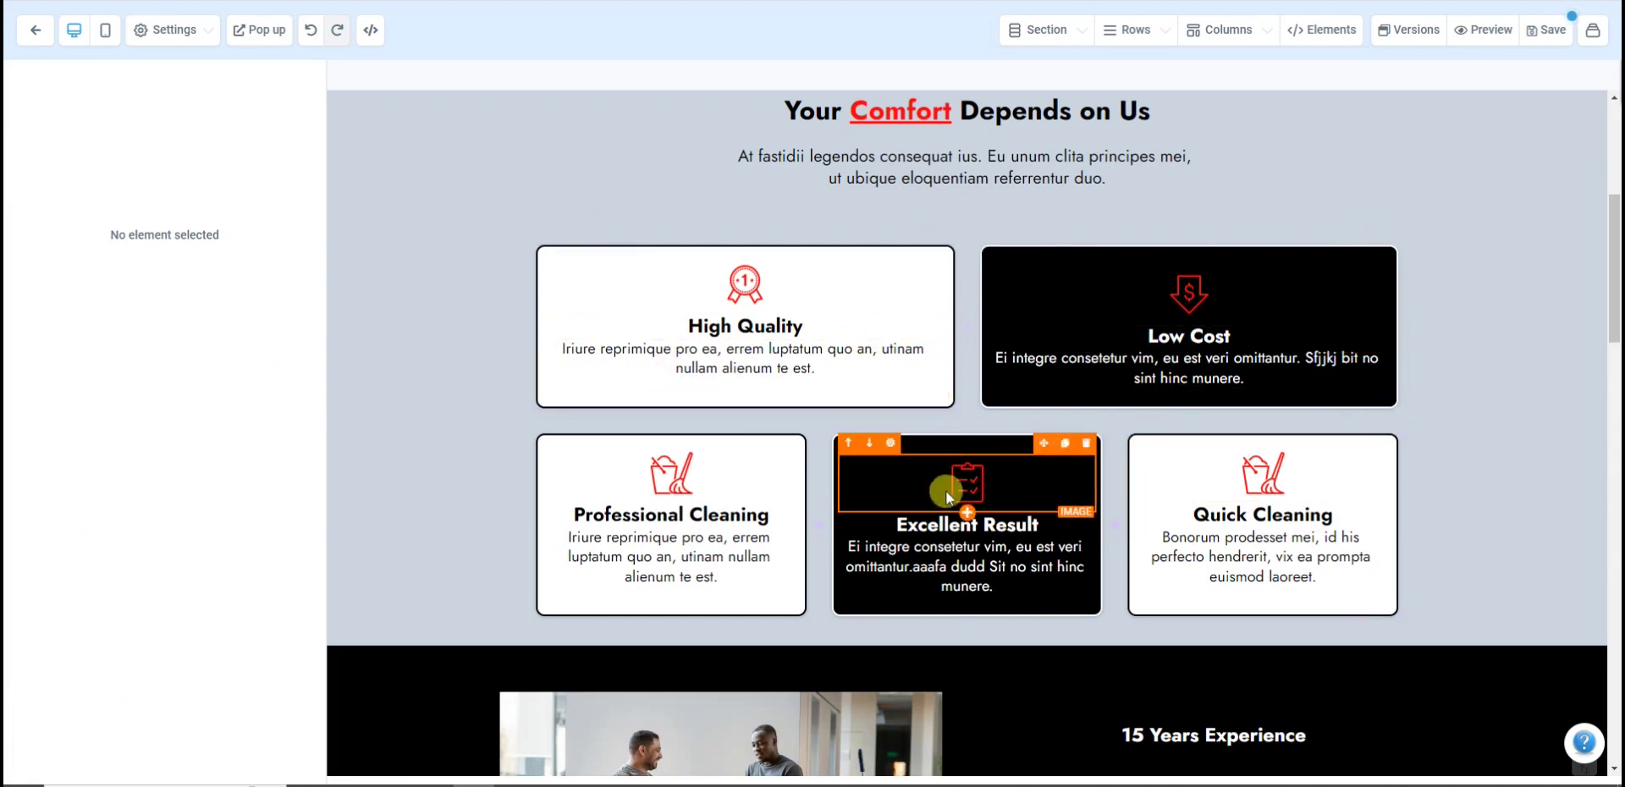
Step: Replace the photo beside the 15 Years Experience text with the large-diverse-group-janitor image from the media library and save the page
{"action": "scroll", "coordinate": [1096, 485], "scroll_direction": "down", "scroll_amount": 6}
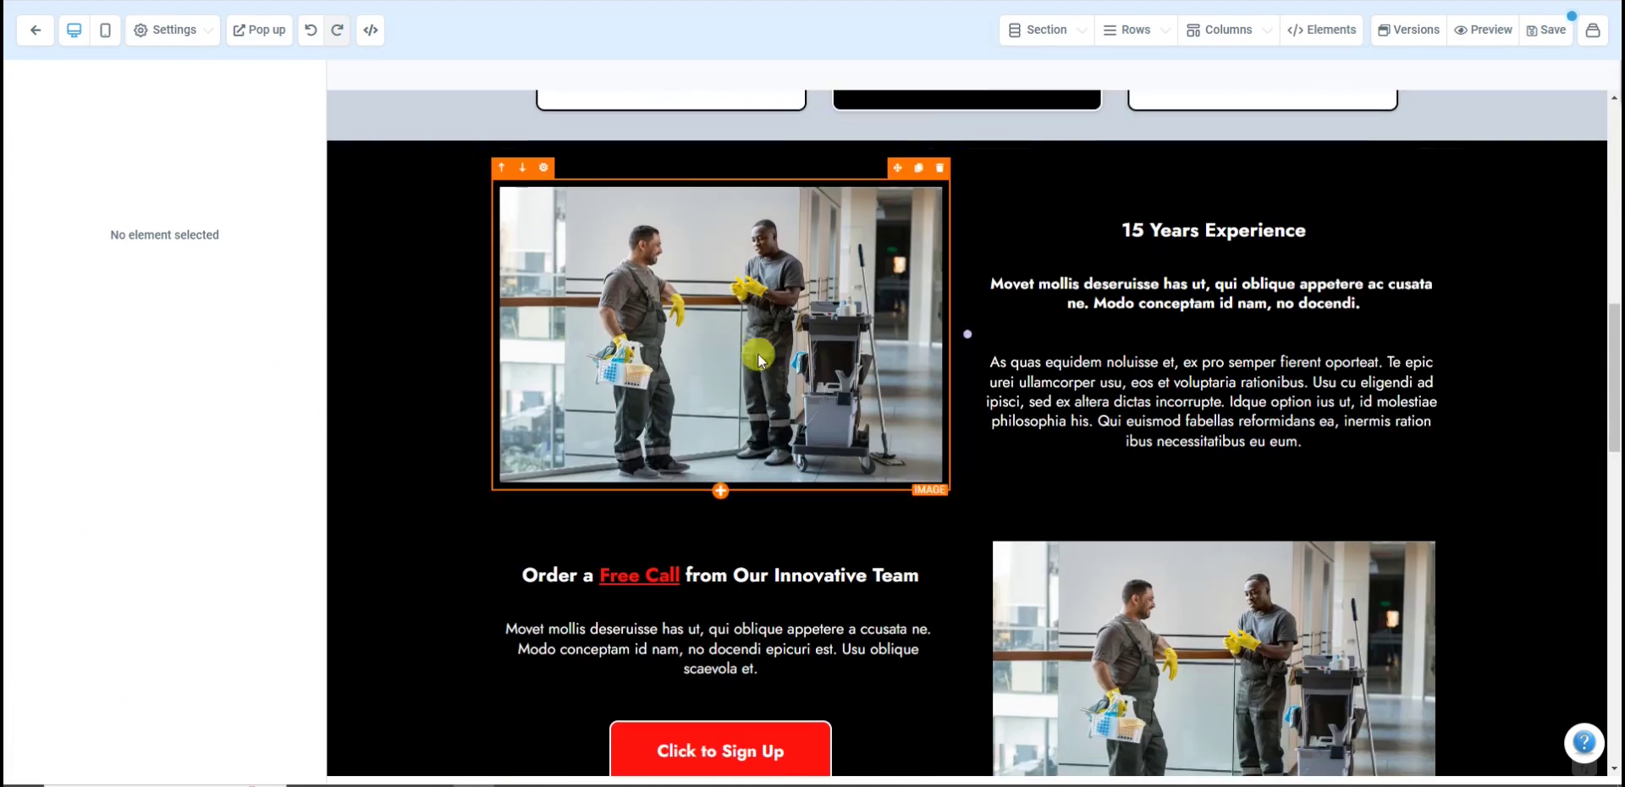
{"action": "left_click", "coordinate": [758, 360]}
{"action": "scroll", "coordinate": [229, 339], "scroll_direction": "down", "scroll_amount": 5}
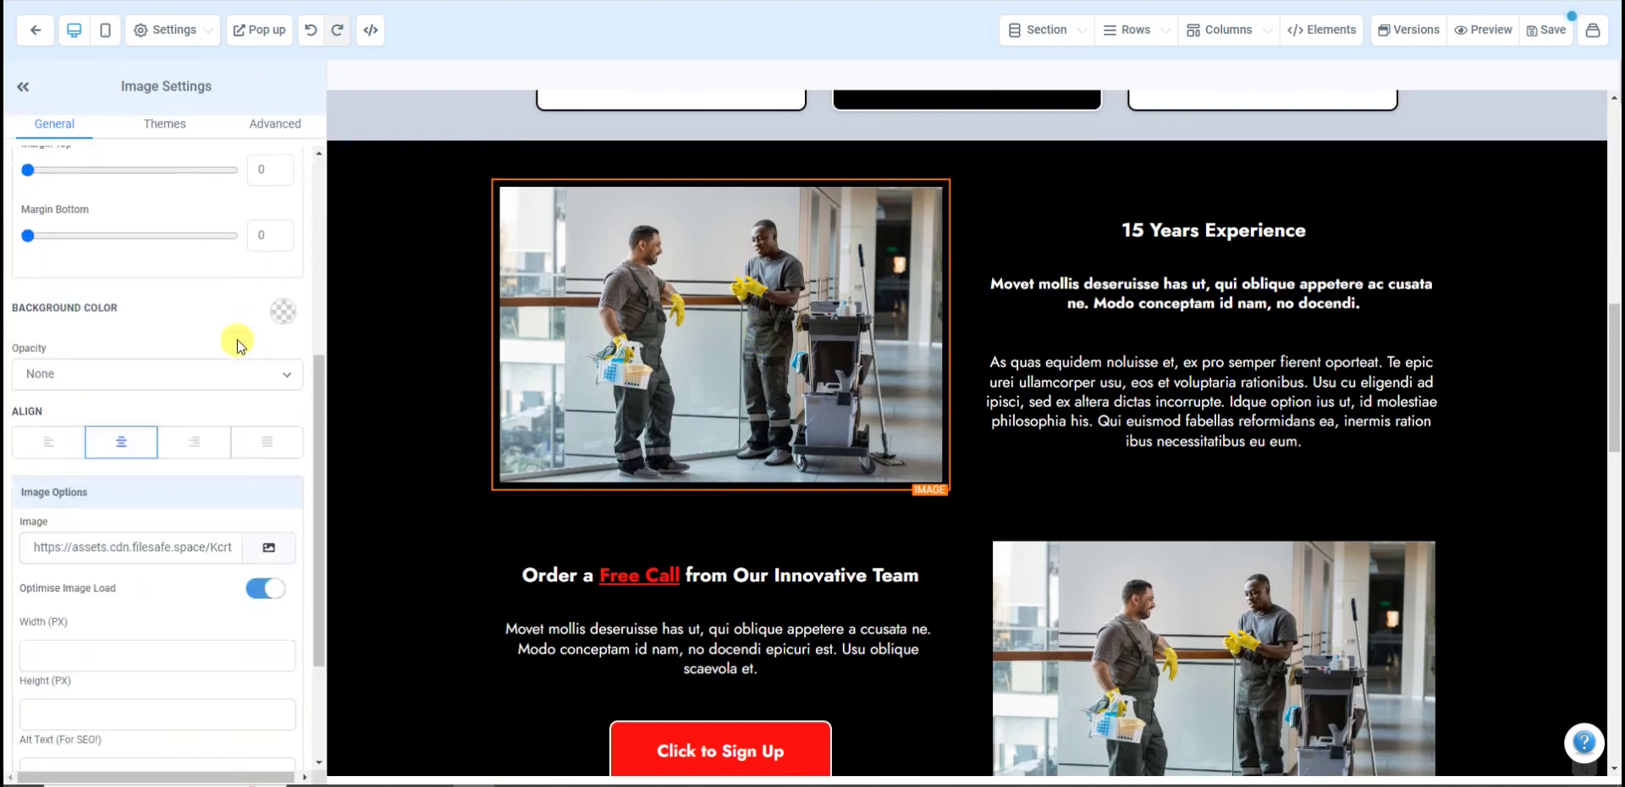
{"action": "scroll", "coordinate": [237, 343], "scroll_direction": "down", "scroll_amount": 2}
{"action": "left_click", "coordinate": [265, 372]}
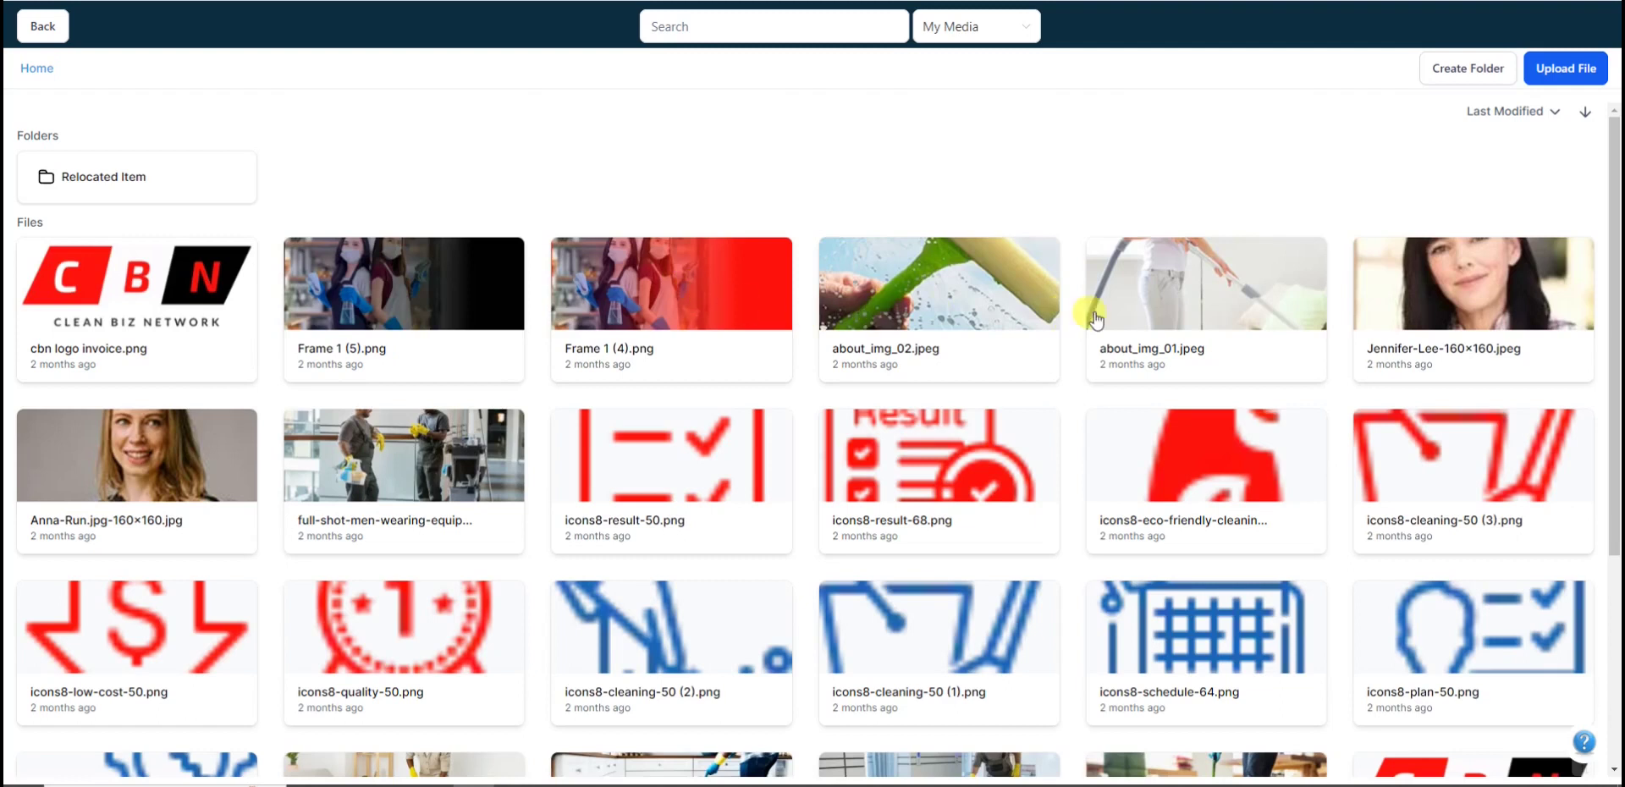
{"action": "scroll", "coordinate": [1197, 358], "scroll_direction": "down", "scroll_amount": 4}
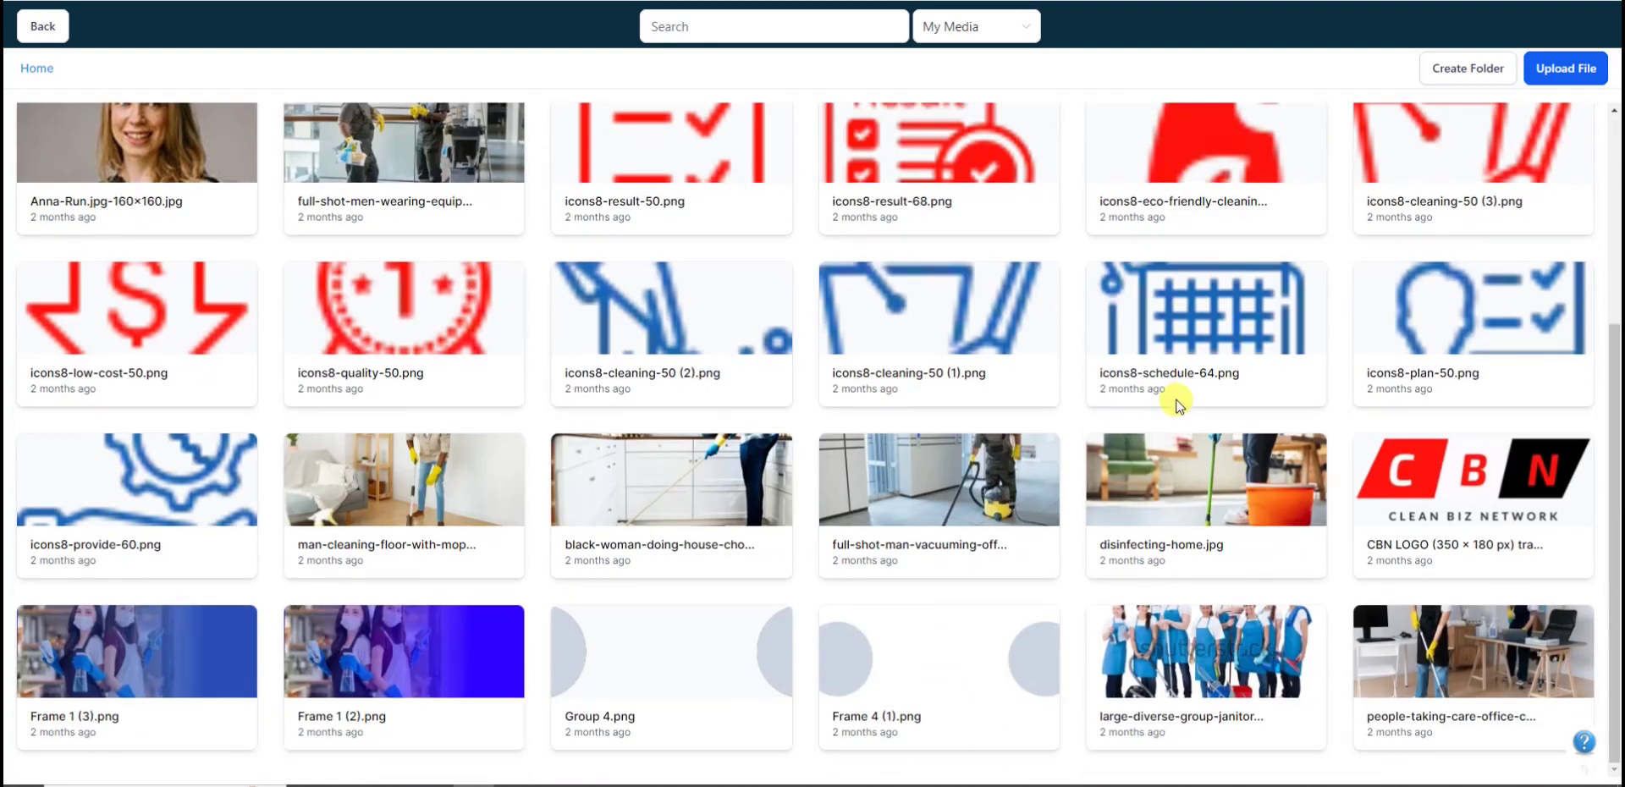
{"action": "left_click", "coordinate": [1193, 639]}
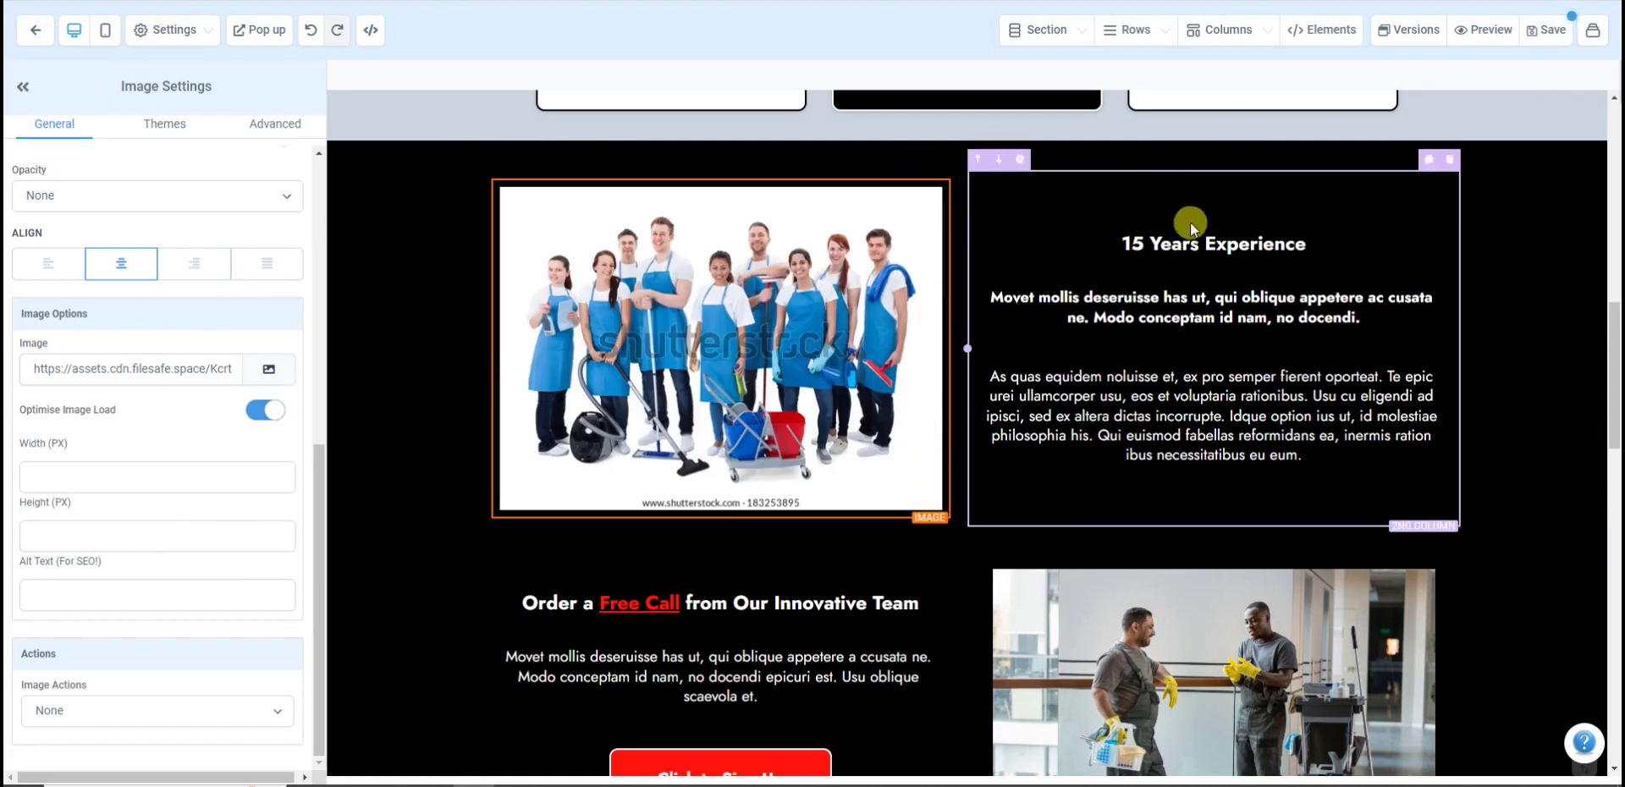
{"action": "left_click", "coordinate": [733, 364]}
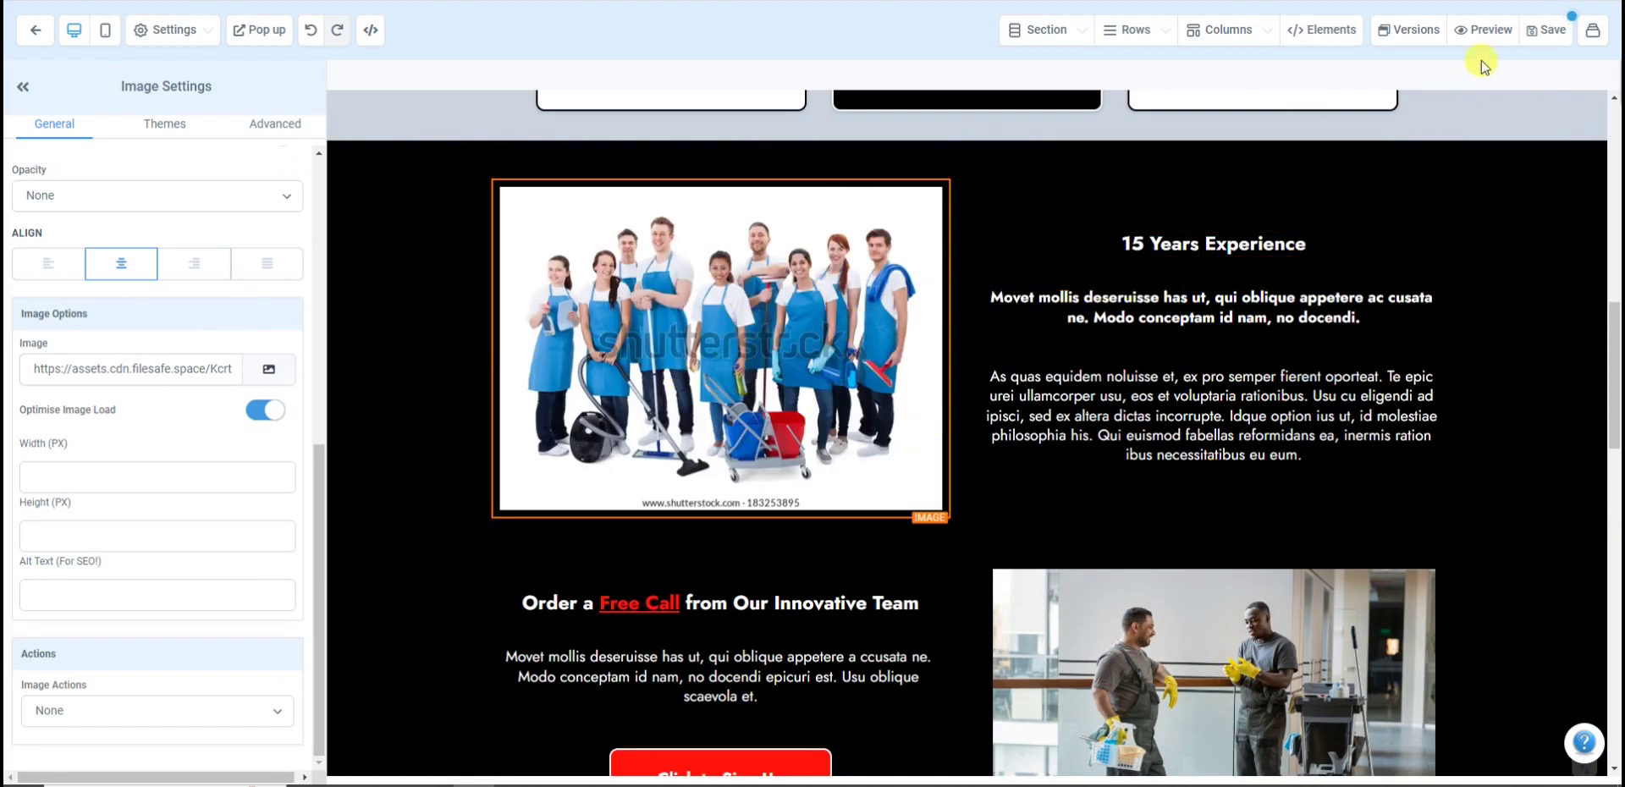
{"action": "left_click", "coordinate": [1545, 30]}
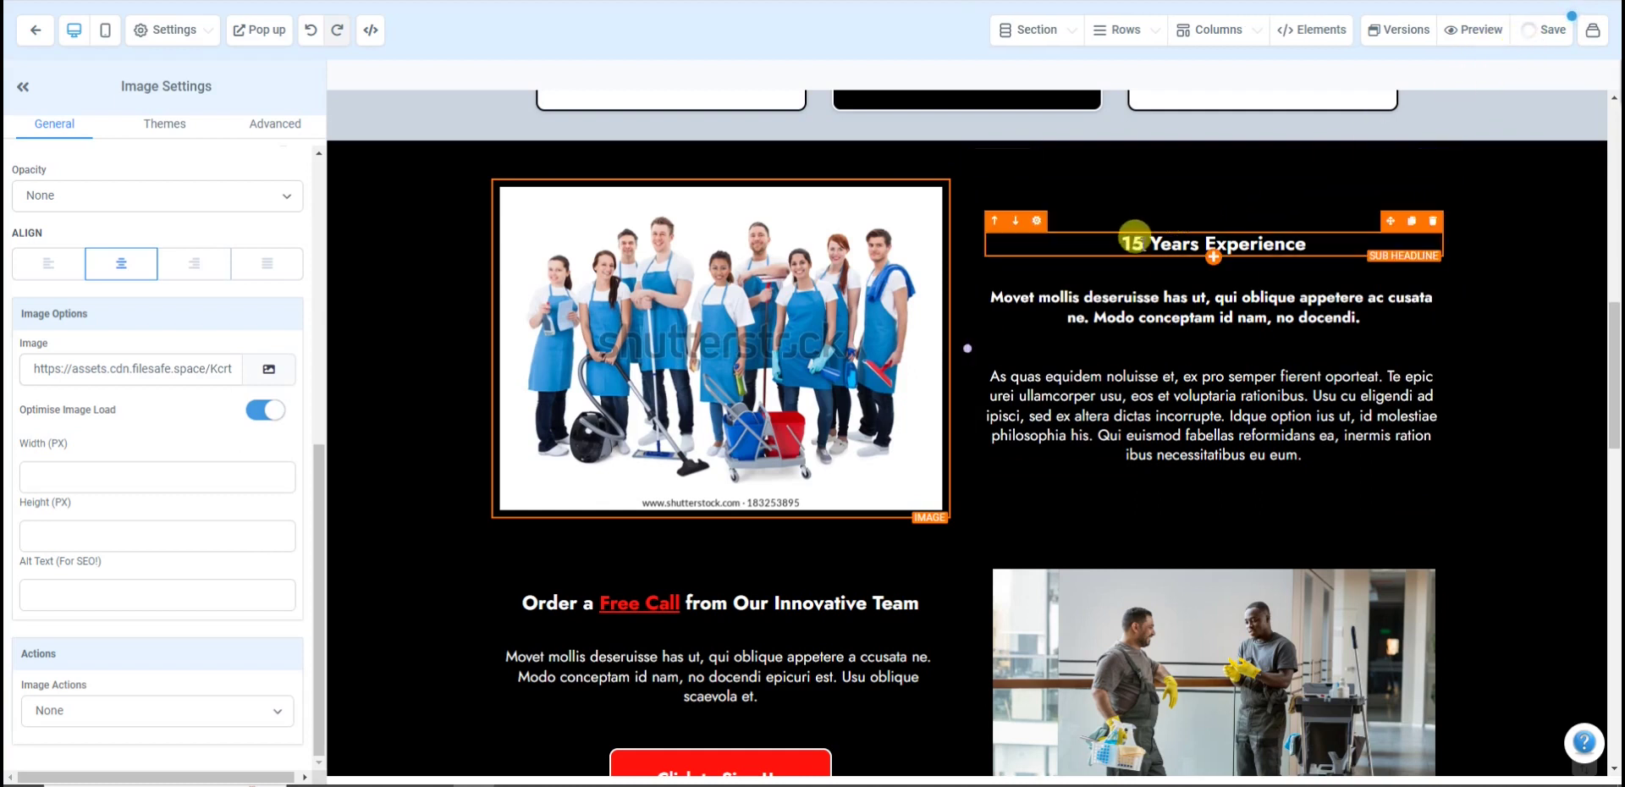
Step: Change the experience sub headline beside the team photo to "5 Years Experience" and save the page
{"action": "left_click", "coordinate": [1134, 239]}
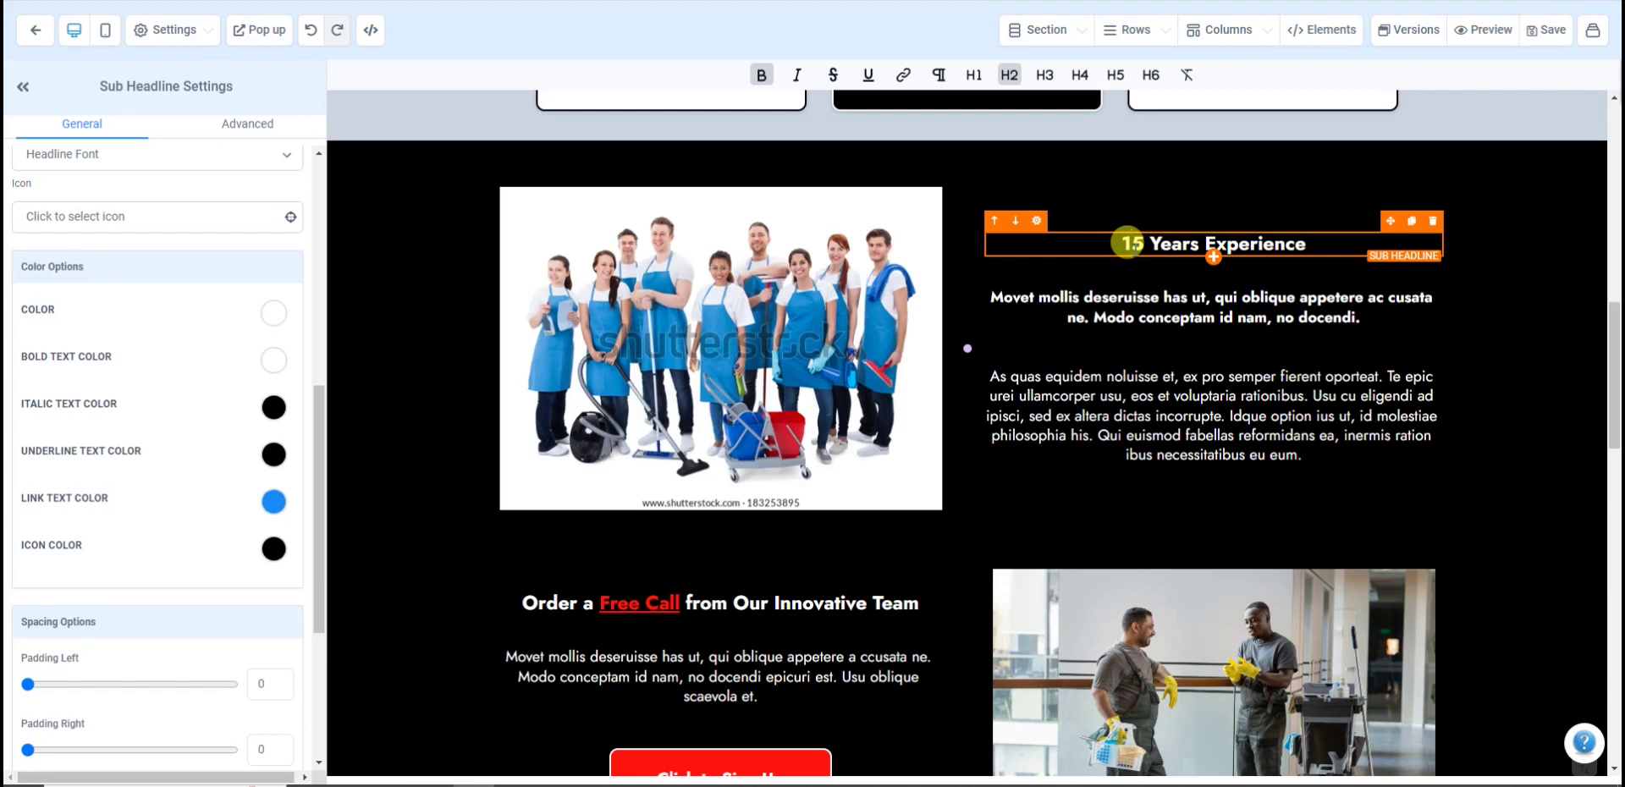
{"action": "key", "text": "BackSpace"}
{"action": "left_click", "coordinate": [1539, 34]}
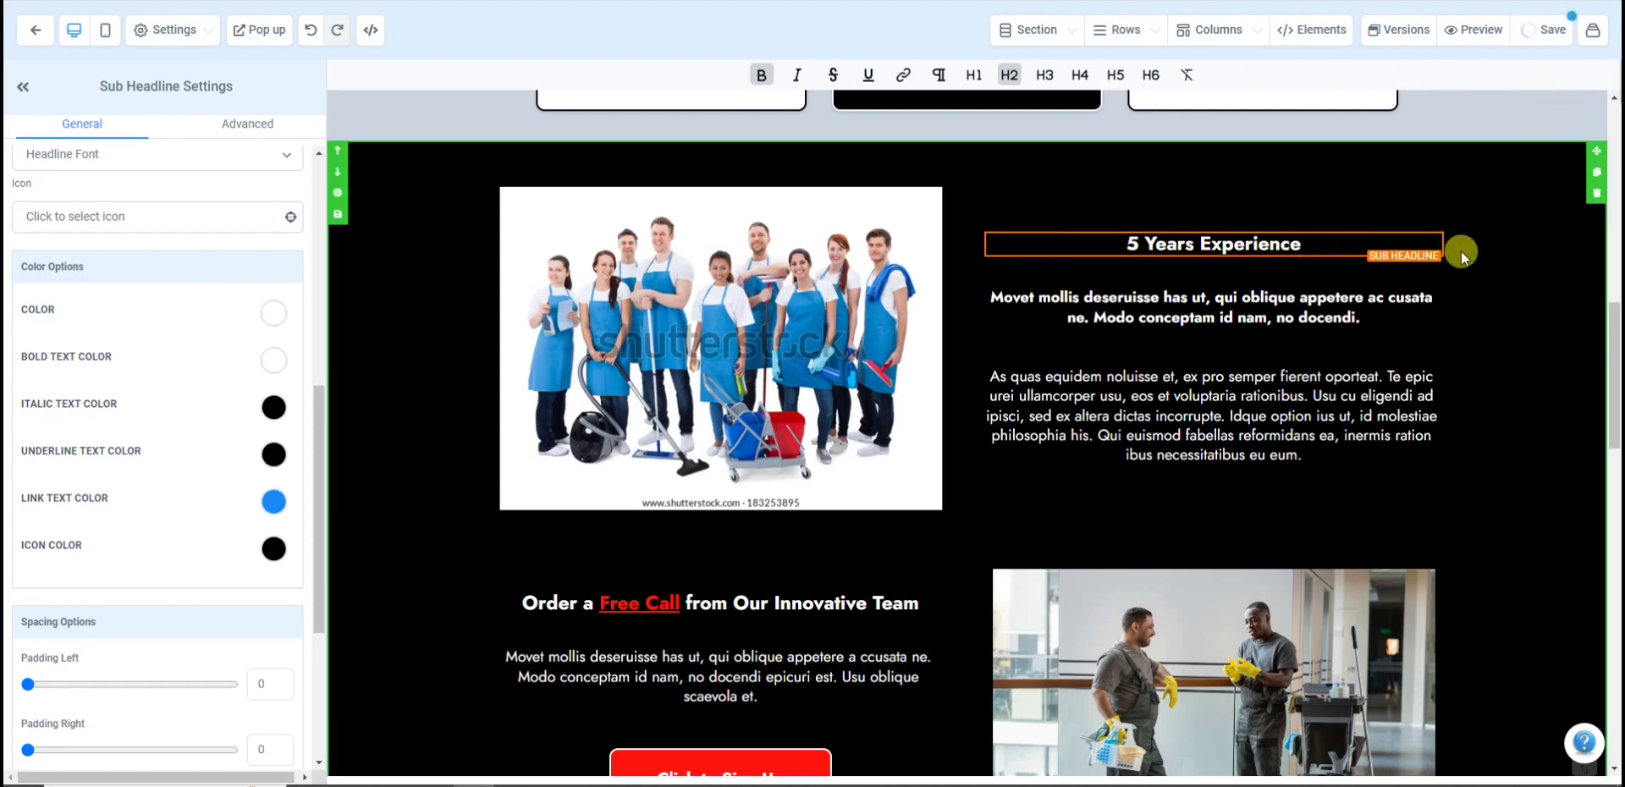
Step: Delete the 5 Years Experience text column and the team photo from the black section's first row, and save the page
{"action": "left_click", "coordinate": [1461, 251]}
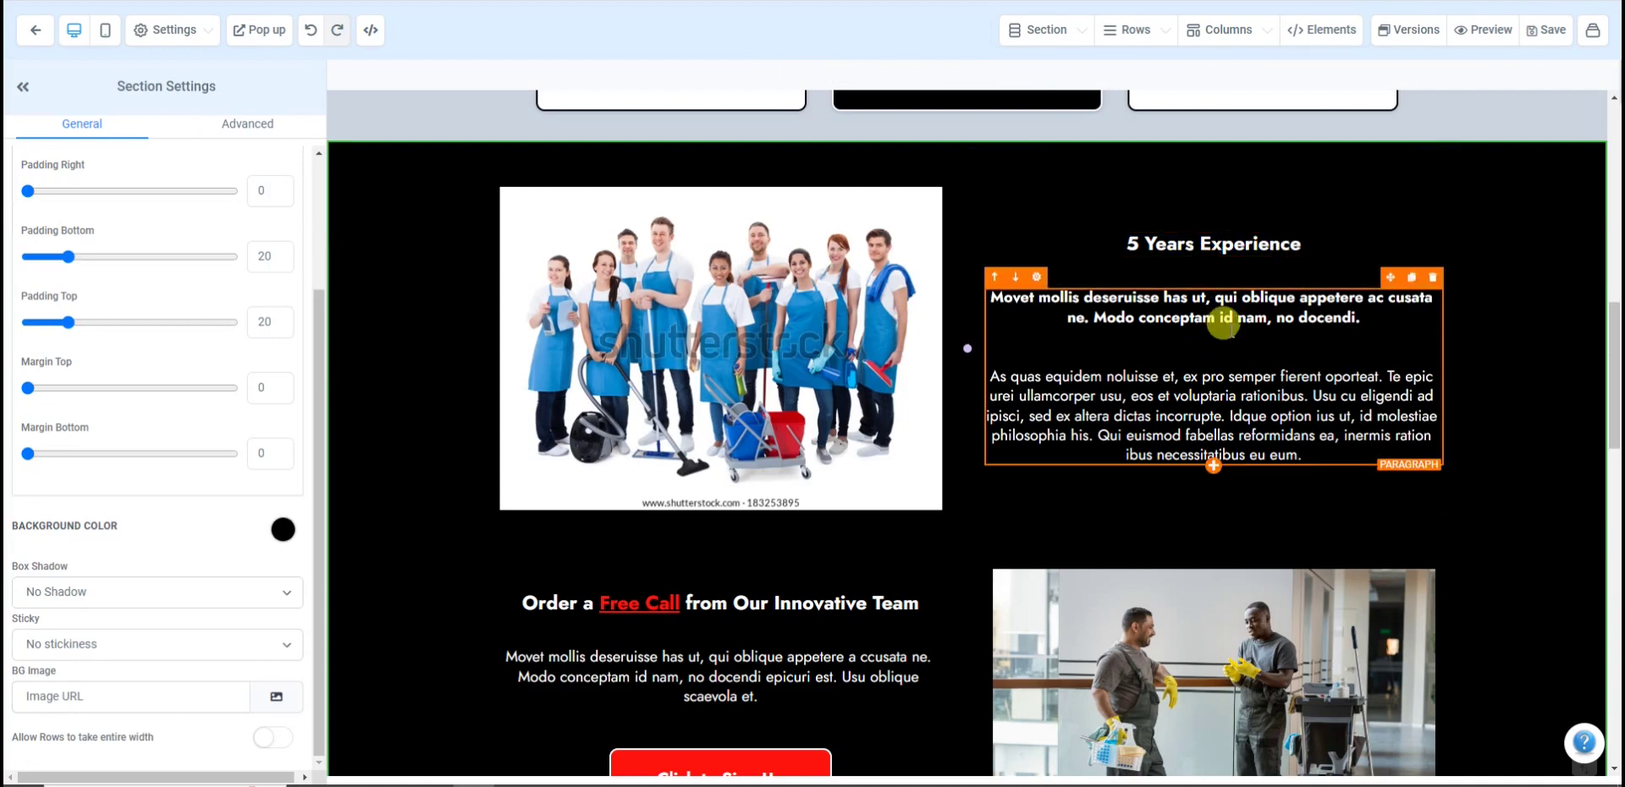
{"action": "left_click", "coordinate": [1435, 170]}
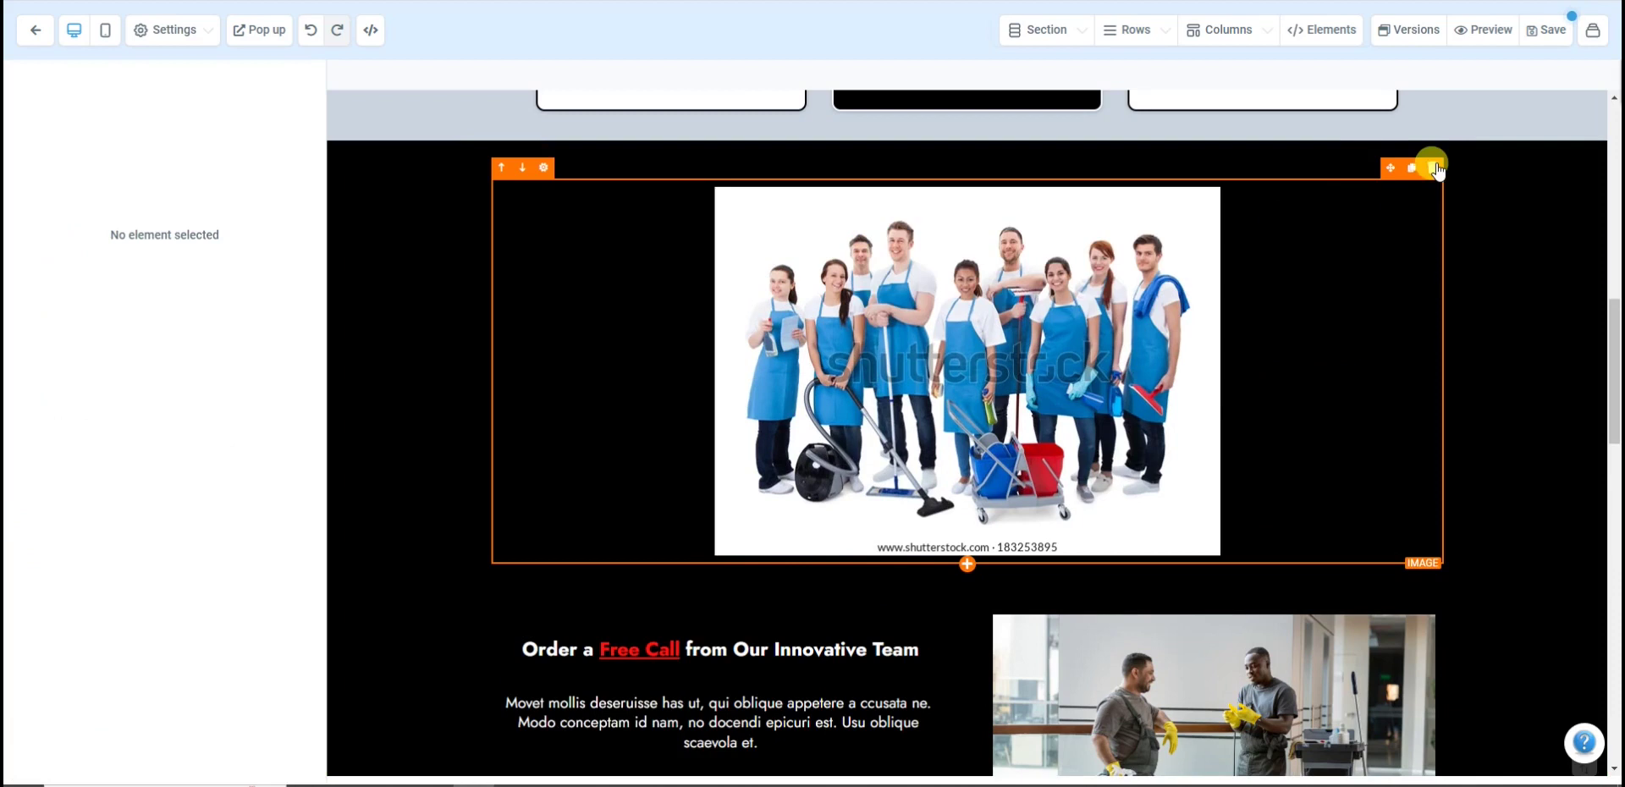
{"action": "left_click", "coordinate": [1434, 168]}
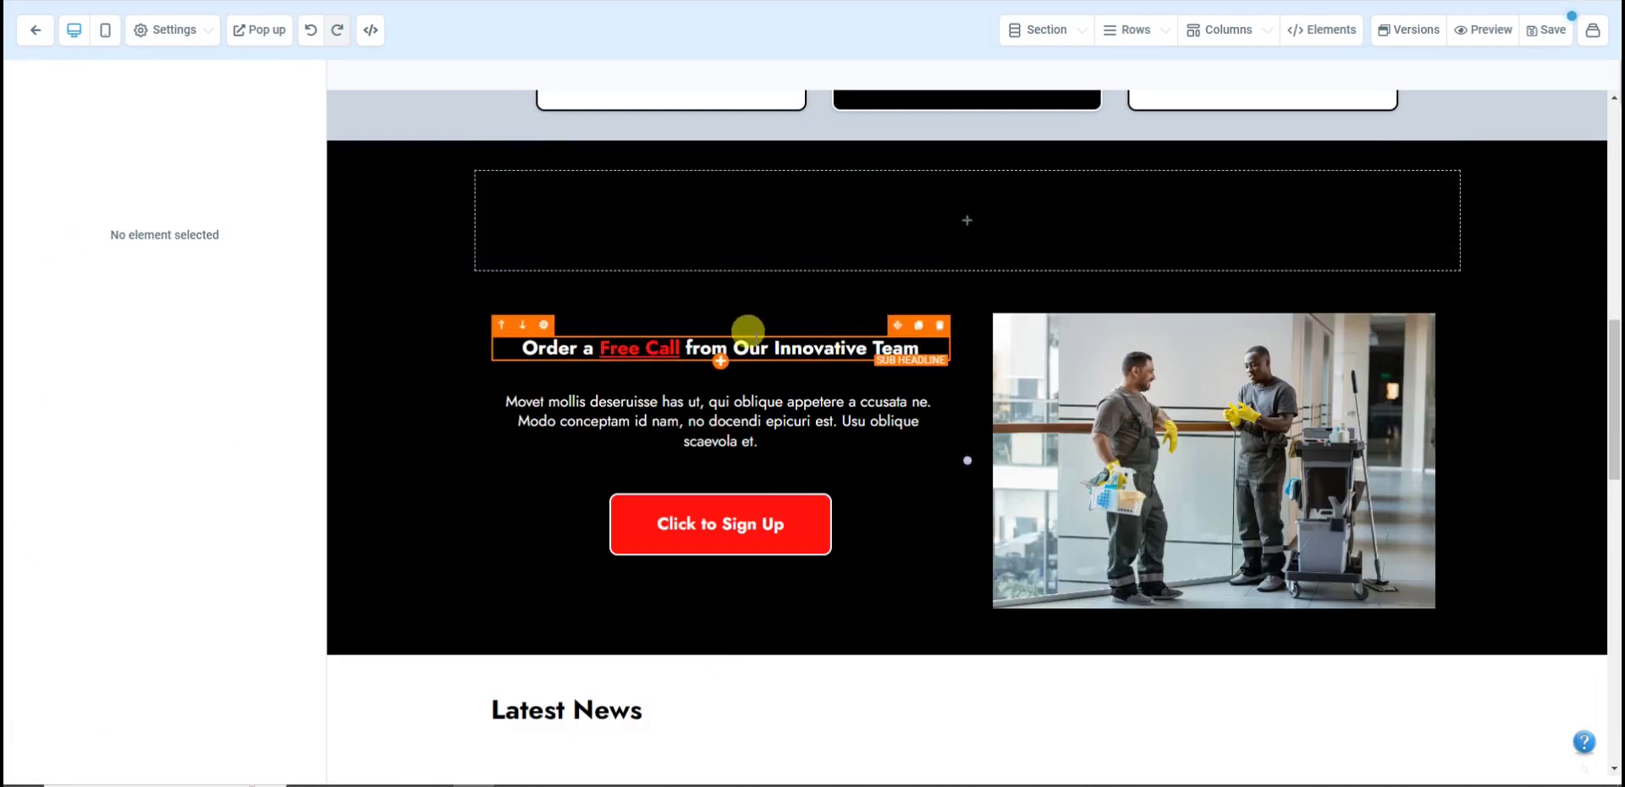
{"action": "scroll", "coordinate": [748, 347], "scroll_direction": "down", "scroll_amount": 3}
{"action": "scroll", "coordinate": [745, 363], "scroll_direction": "up", "scroll_amount": 4}
{"action": "scroll", "coordinate": [784, 347], "scroll_direction": "up", "scroll_amount": 10}
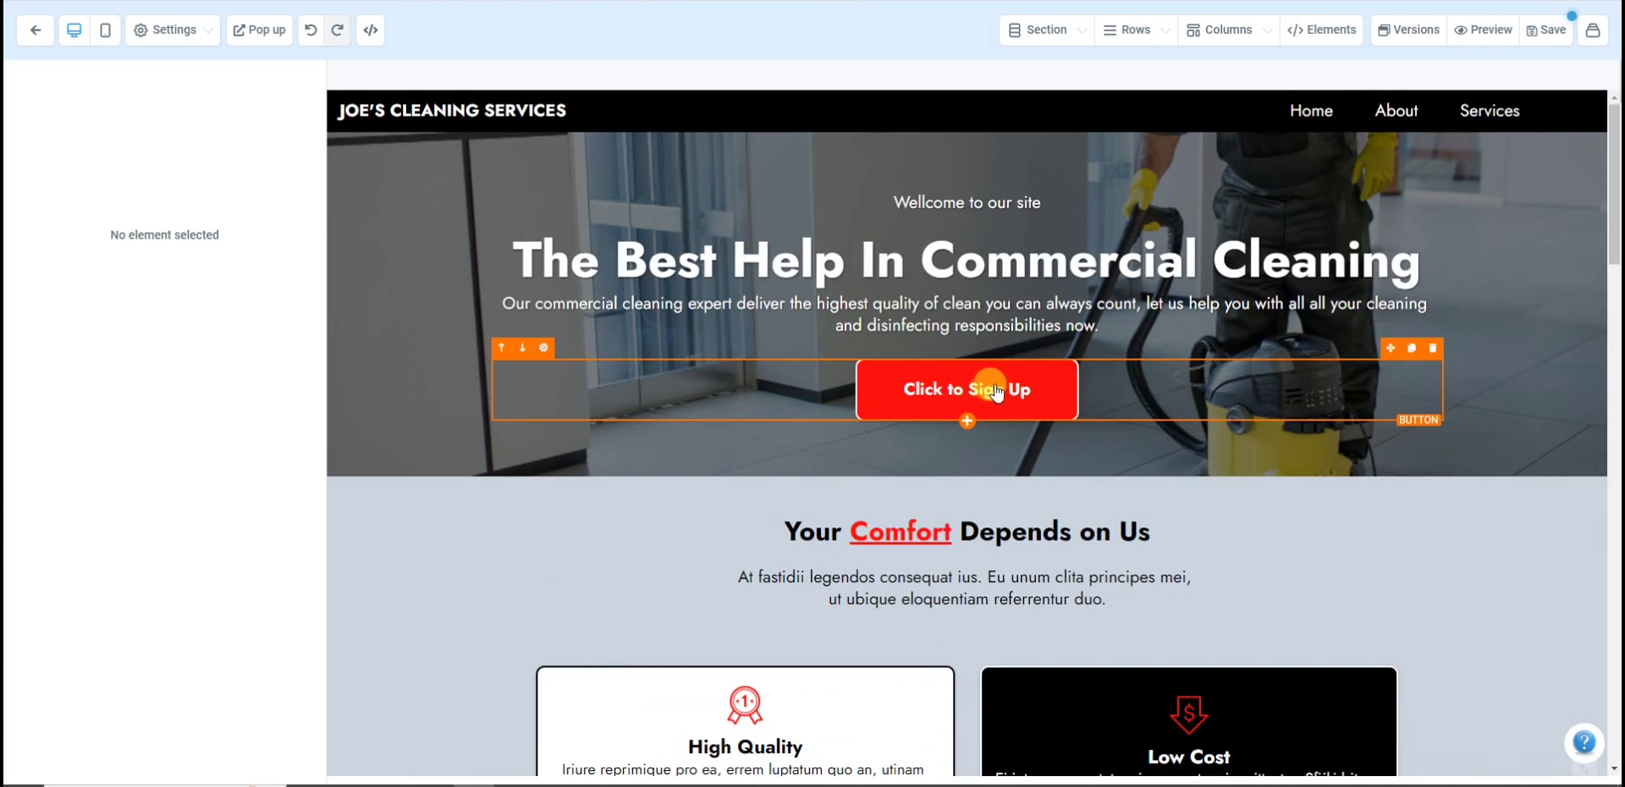
{"action": "left_click", "coordinate": [1548, 31]}
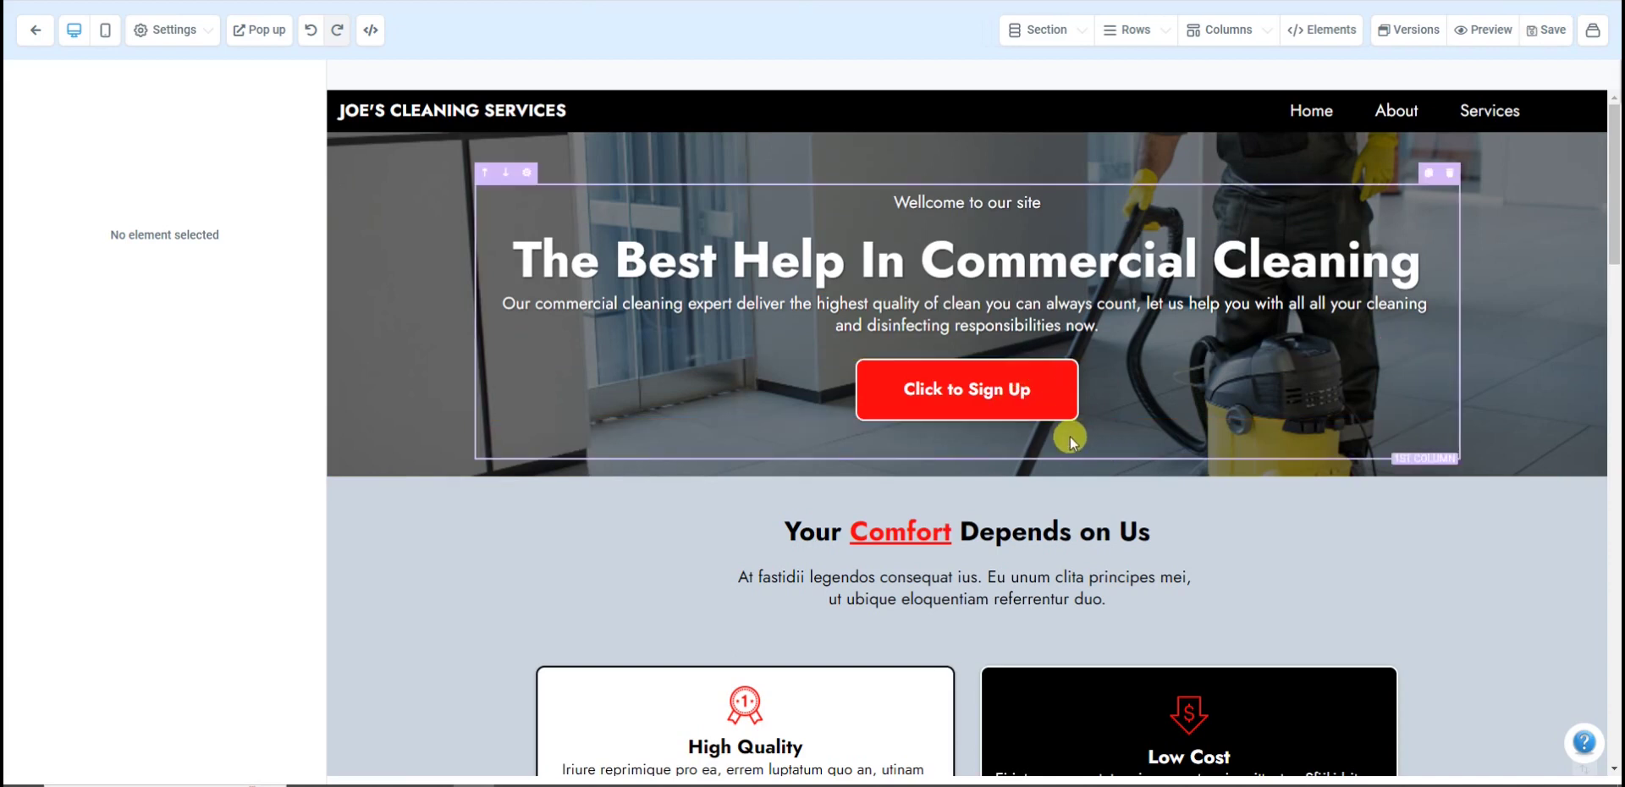
Step: Review the rest of the page, from the Latest News cards and What People Say testimonials down to the footer
{"action": "scroll", "coordinate": [1002, 374], "scroll_direction": "down", "scroll_amount": 10}
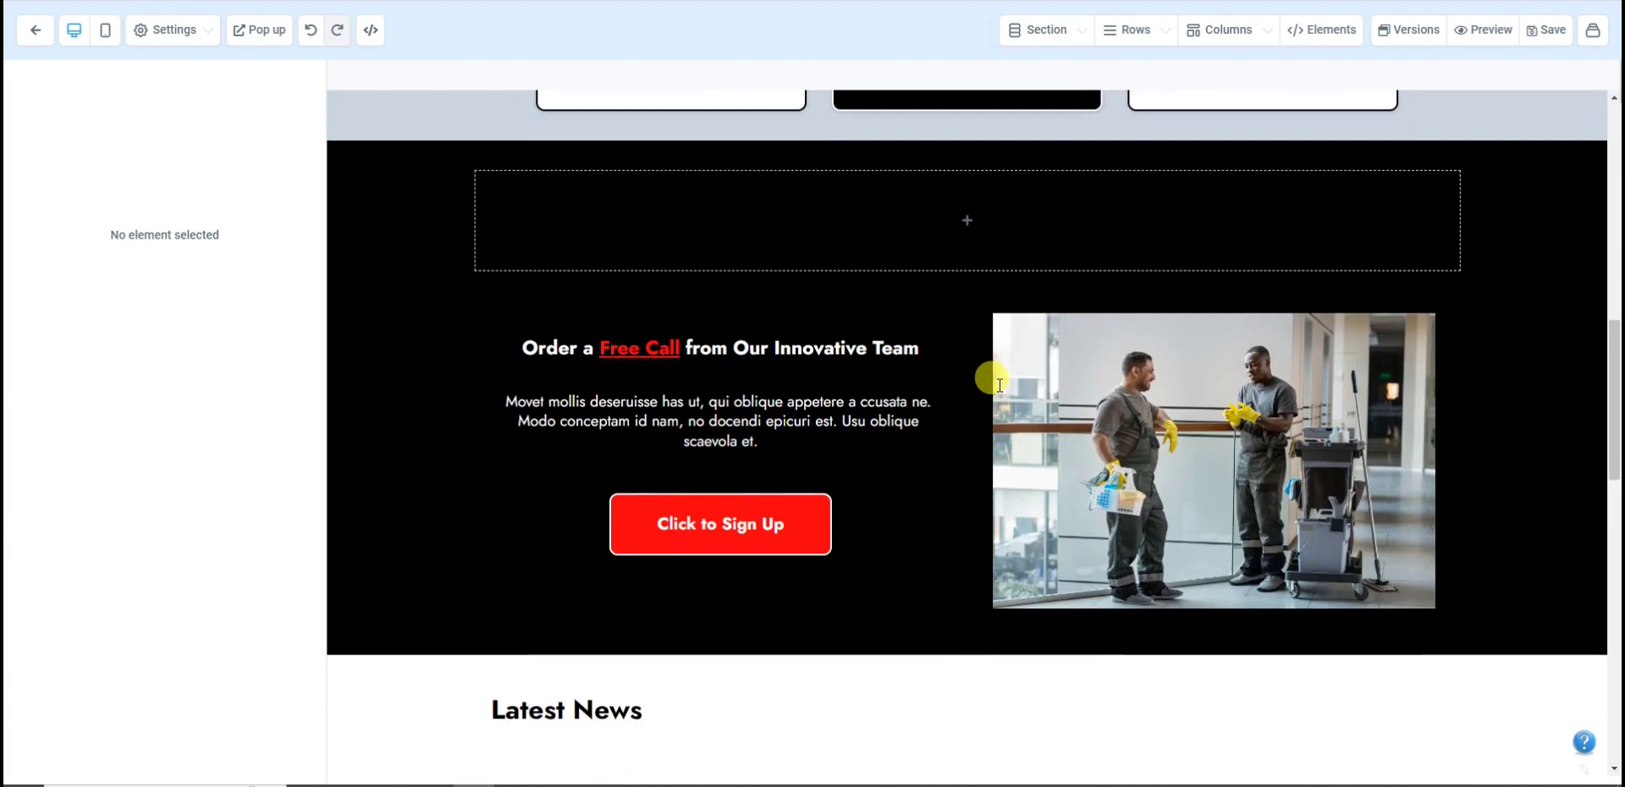
{"action": "scroll", "coordinate": [989, 385], "scroll_direction": "down", "scroll_amount": 4}
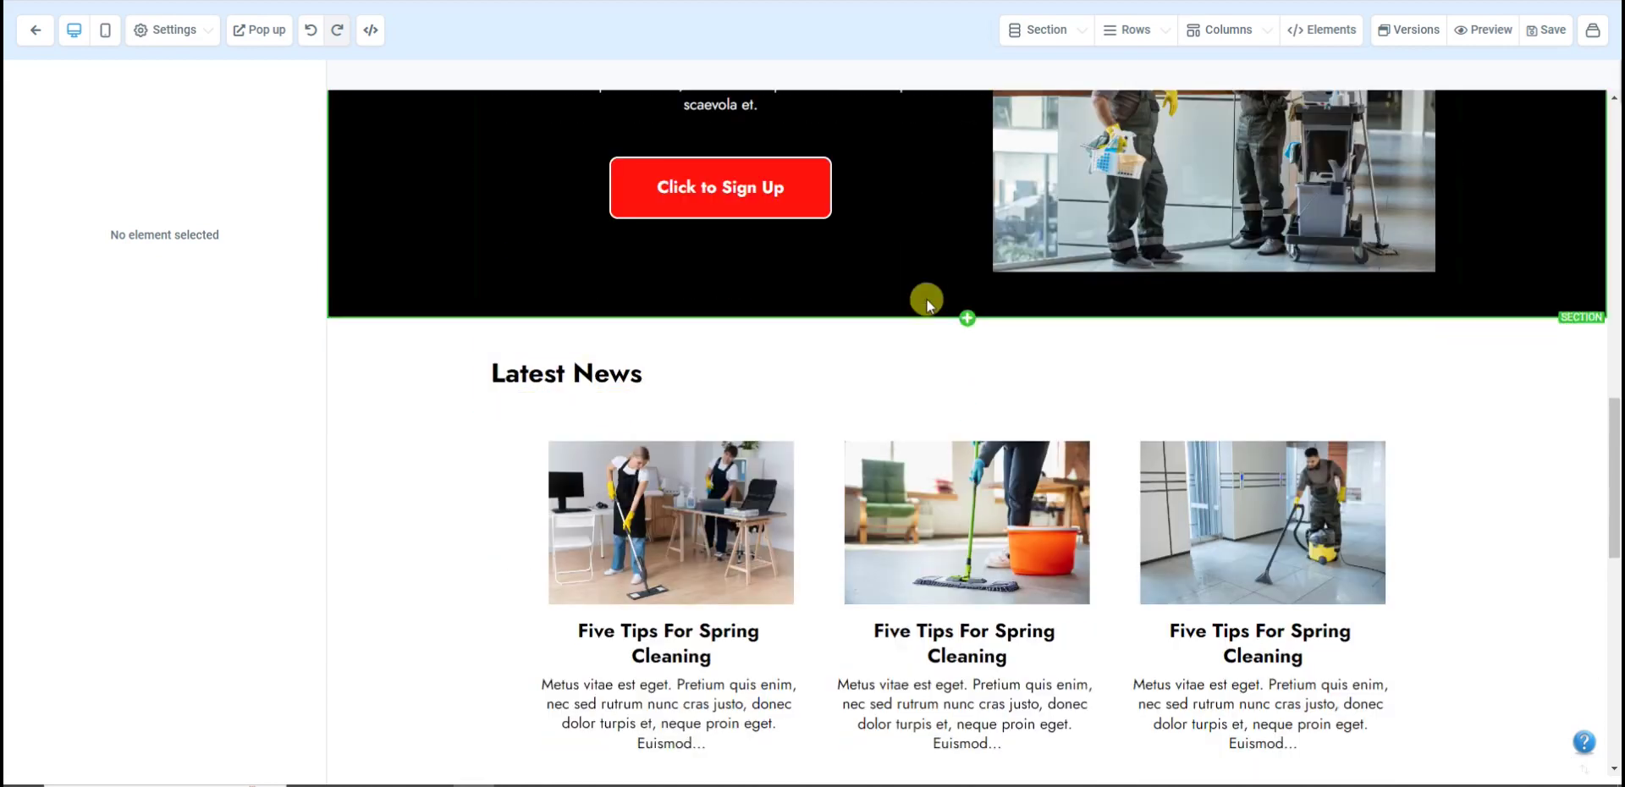
{"action": "scroll", "coordinate": [887, 436], "scroll_direction": "down", "scroll_amount": 10}
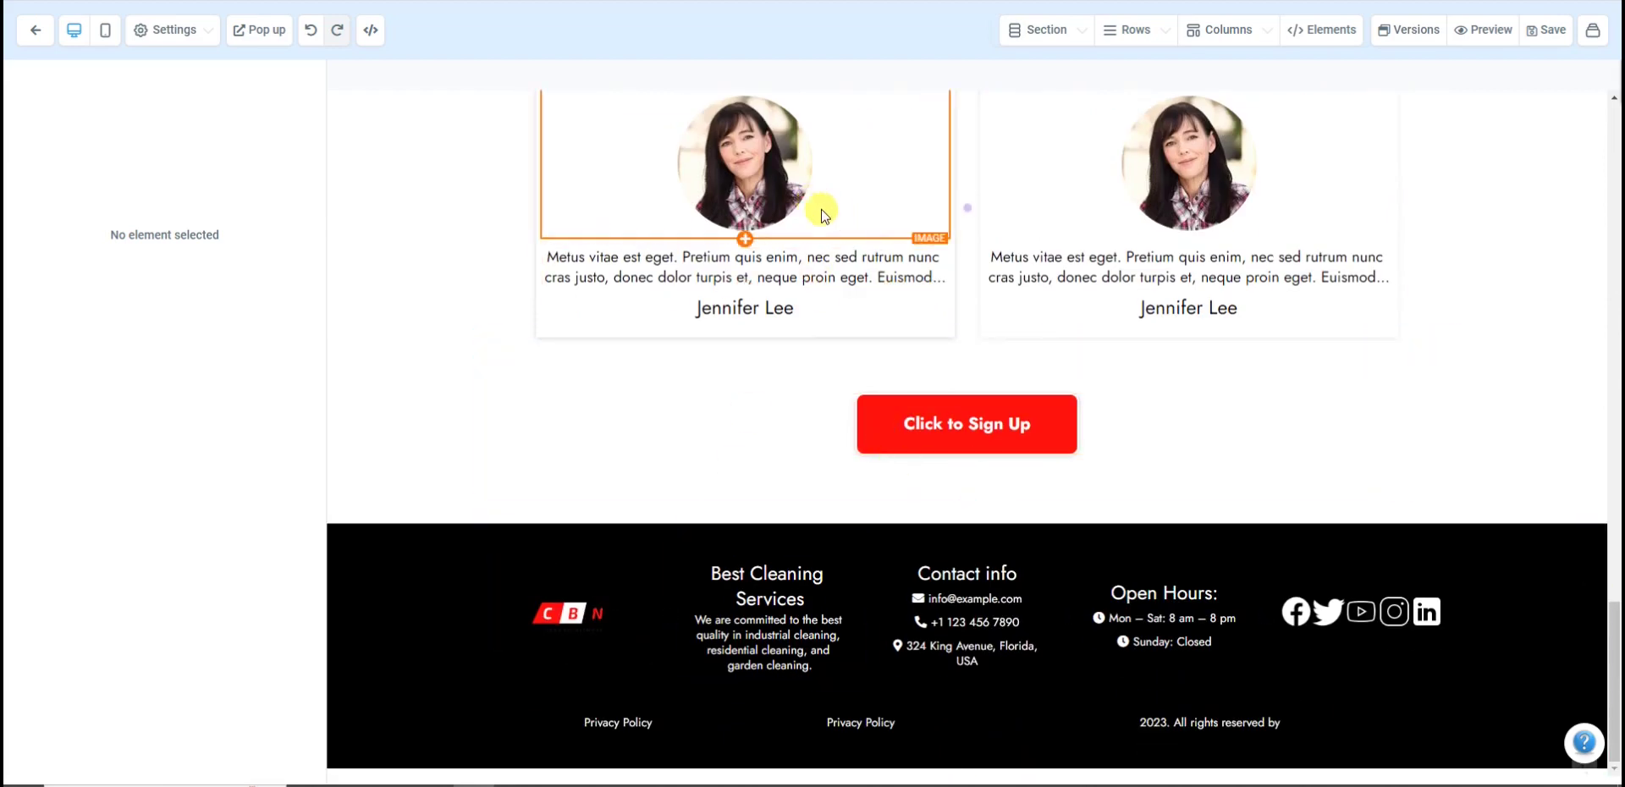
{"action": "scroll", "coordinate": [821, 213], "scroll_direction": "up", "scroll_amount": 4}
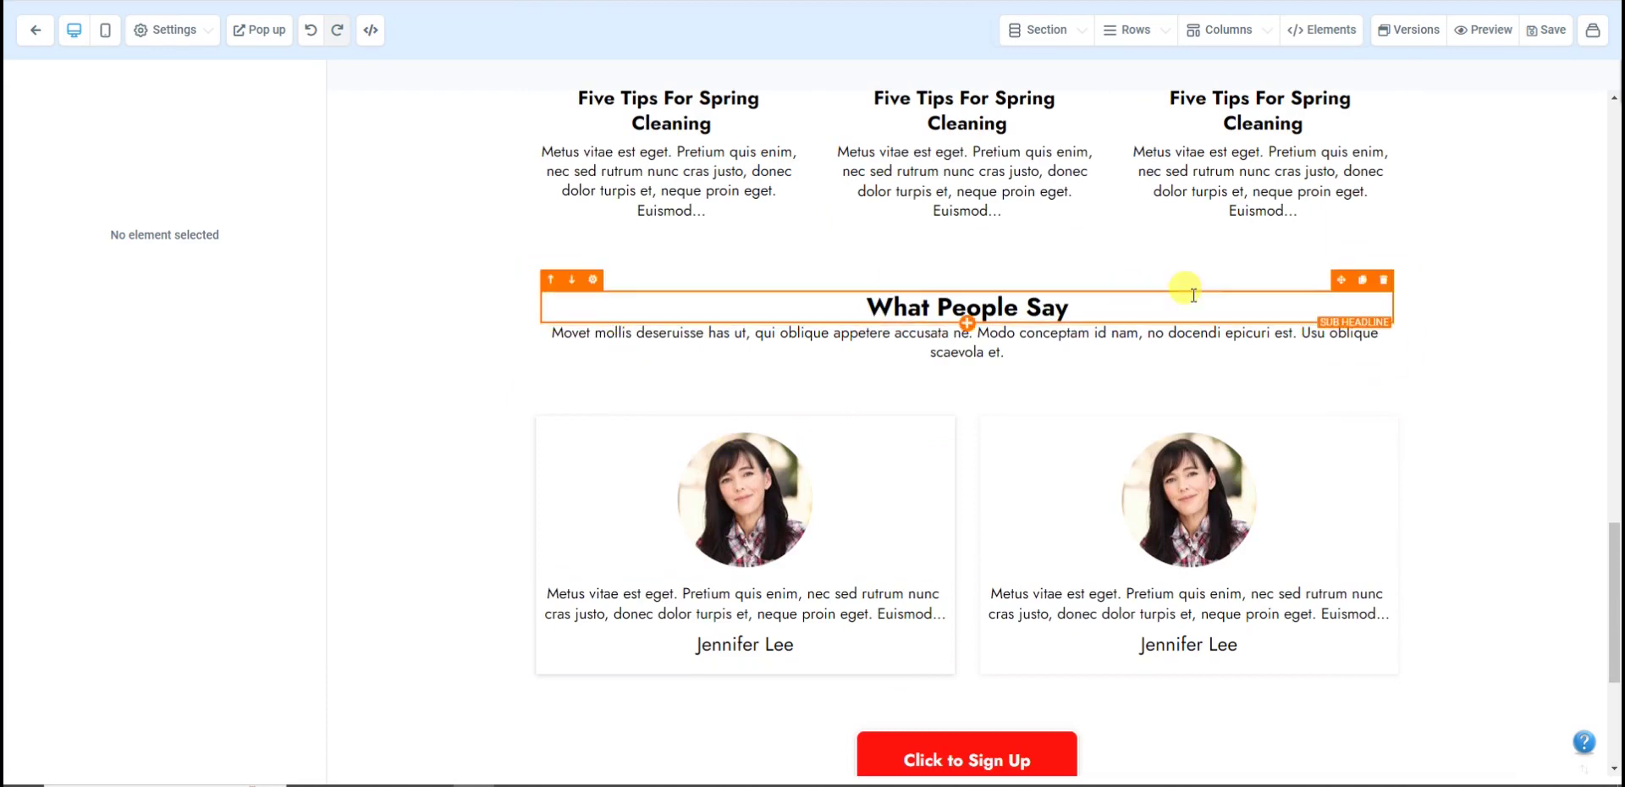
{"action": "left_click_drag", "start_coordinate": [1340, 280], "coordinate": [1334, 330]}
{"action": "left_click", "coordinate": [1140, 337]}
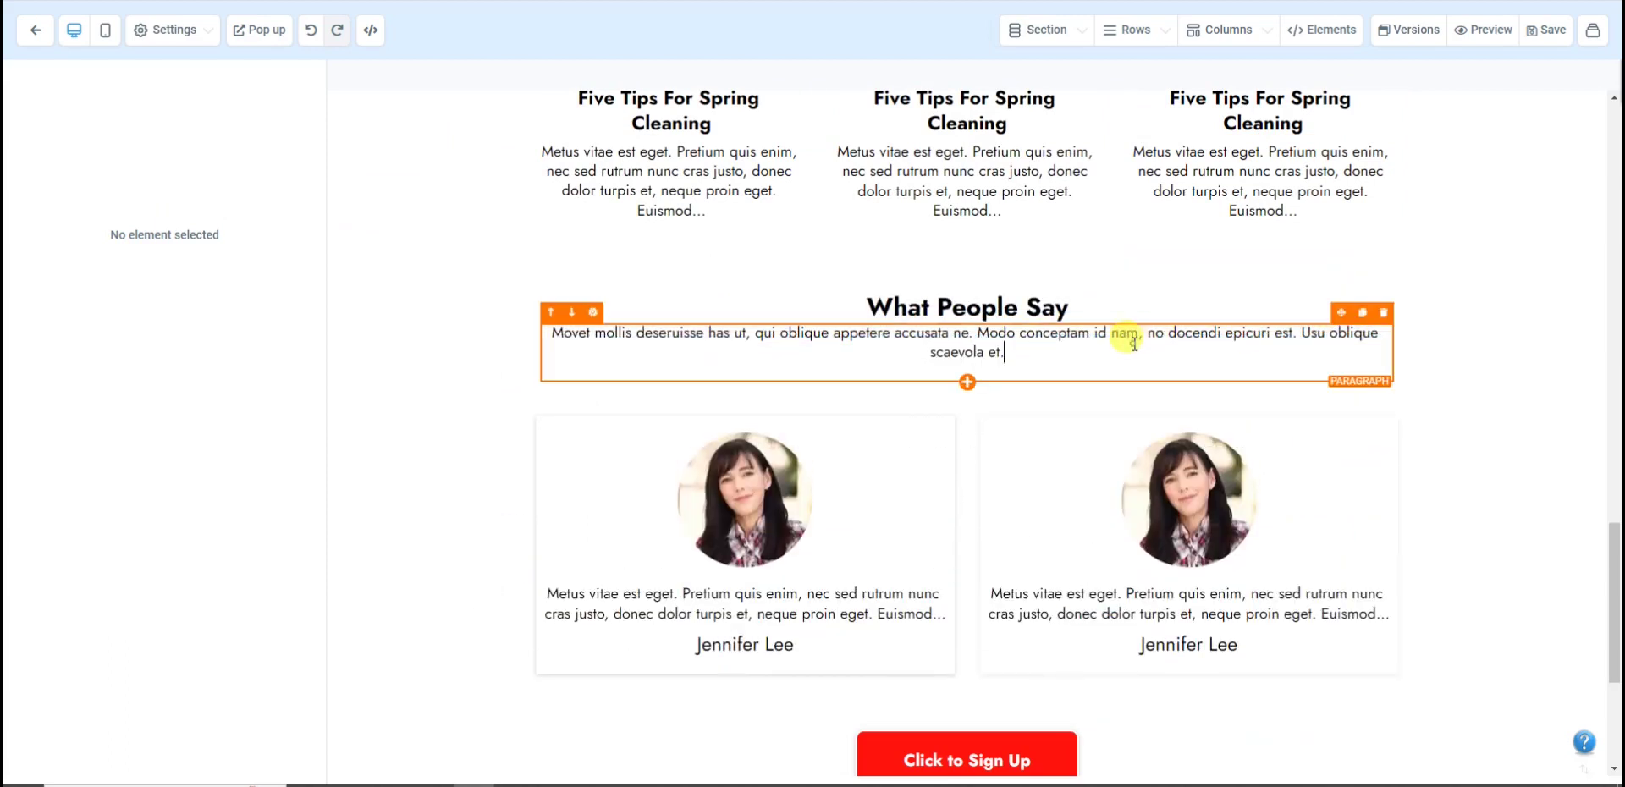
{"action": "left_click", "coordinate": [1527, 444]}
{"action": "scroll", "coordinate": [1438, 453], "scroll_direction": "down", "scroll_amount": 4}
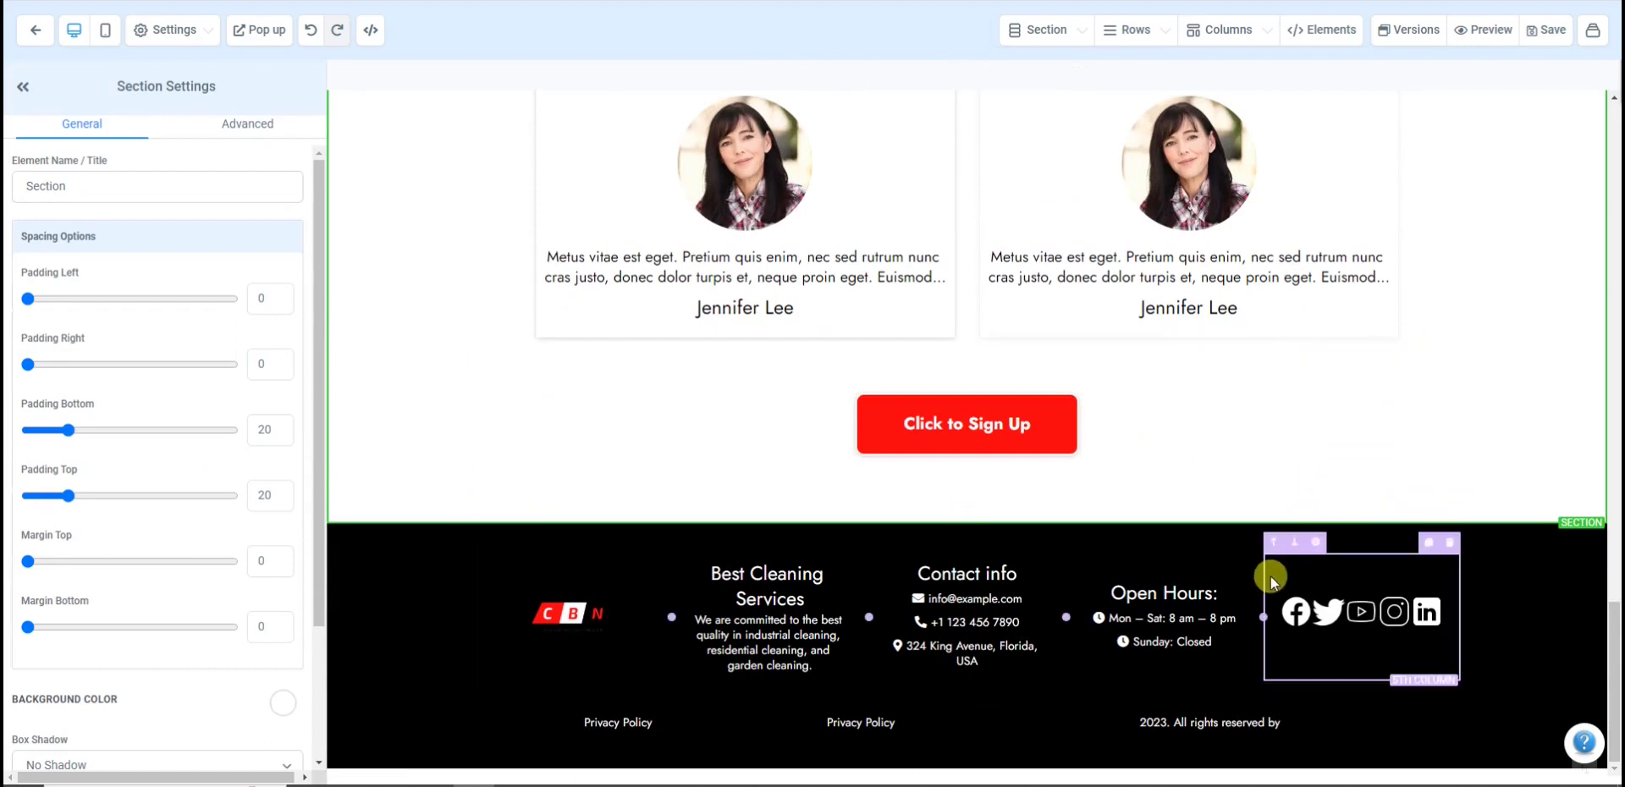
Step: Set the image action of the footer's Facebook icon to Go to website Url
{"action": "left_click", "coordinate": [1307, 594]}
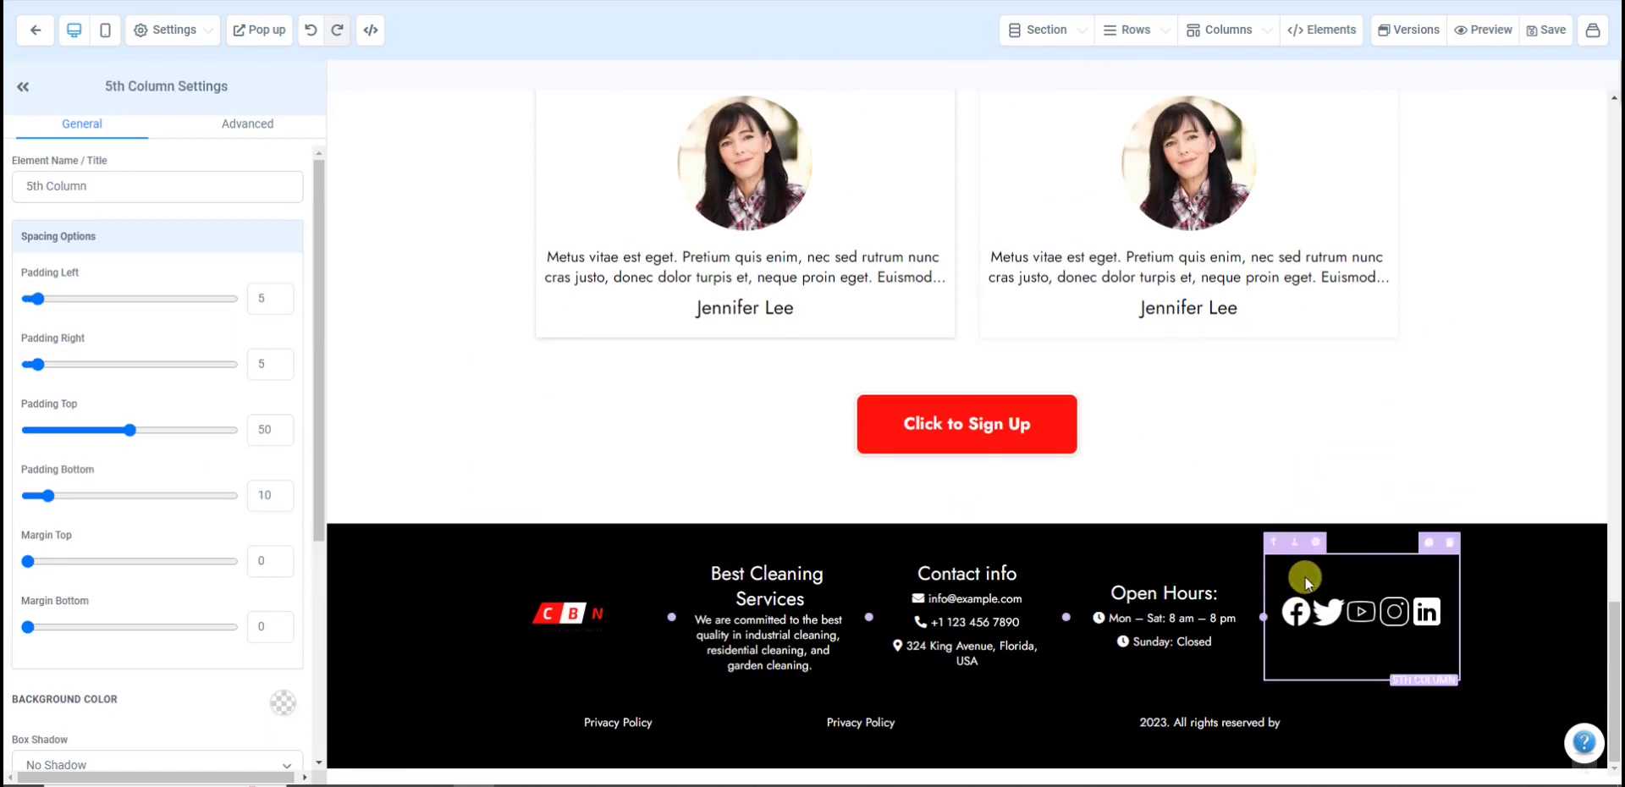
{"action": "scroll", "coordinate": [305, 486], "scroll_direction": "down", "scroll_amount": 4}
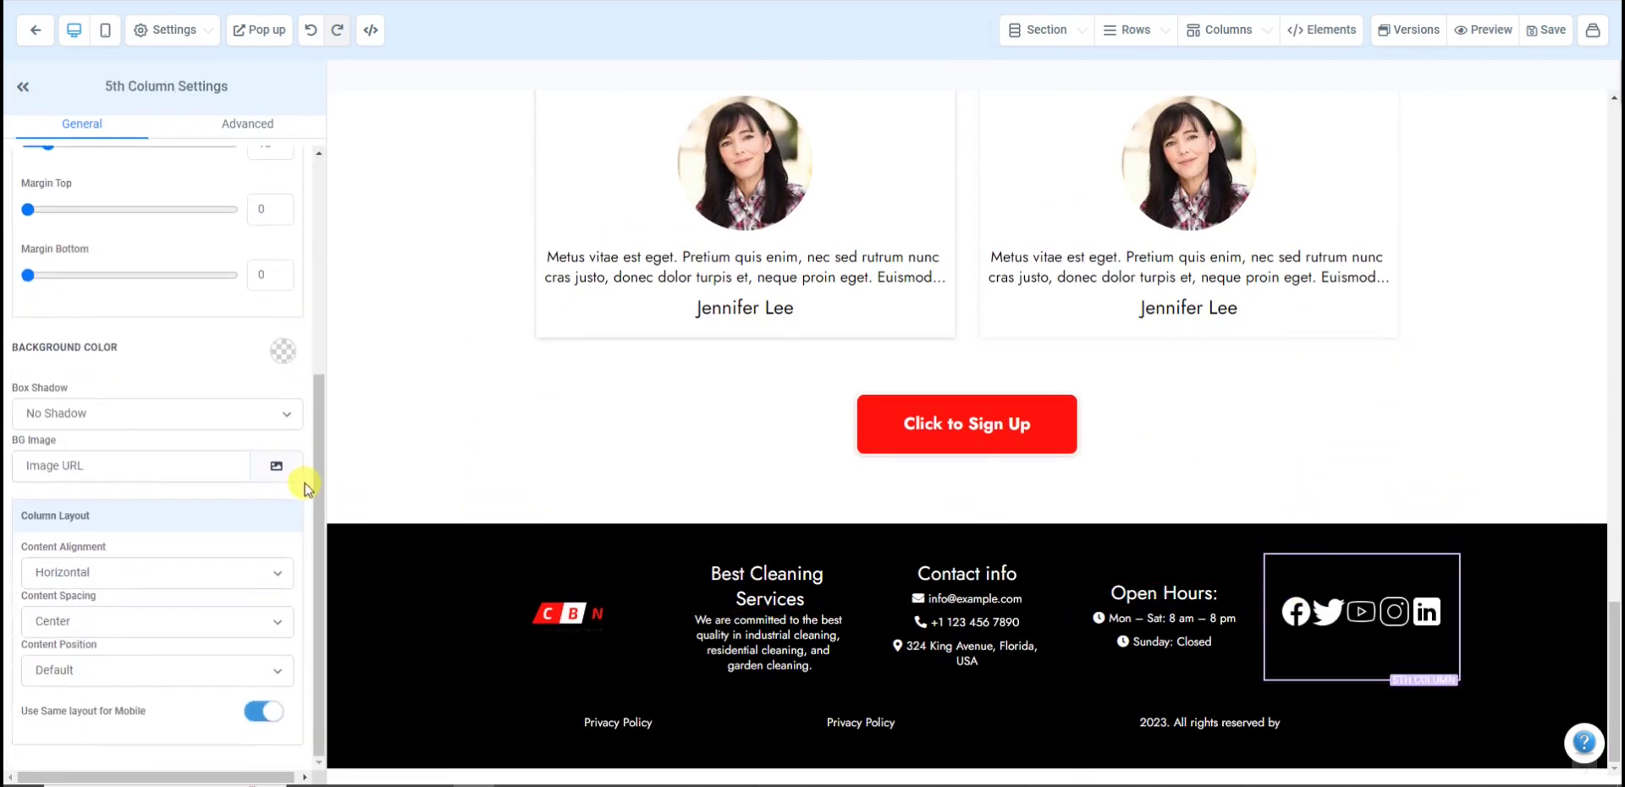
{"action": "left_click", "coordinate": [1297, 616]}
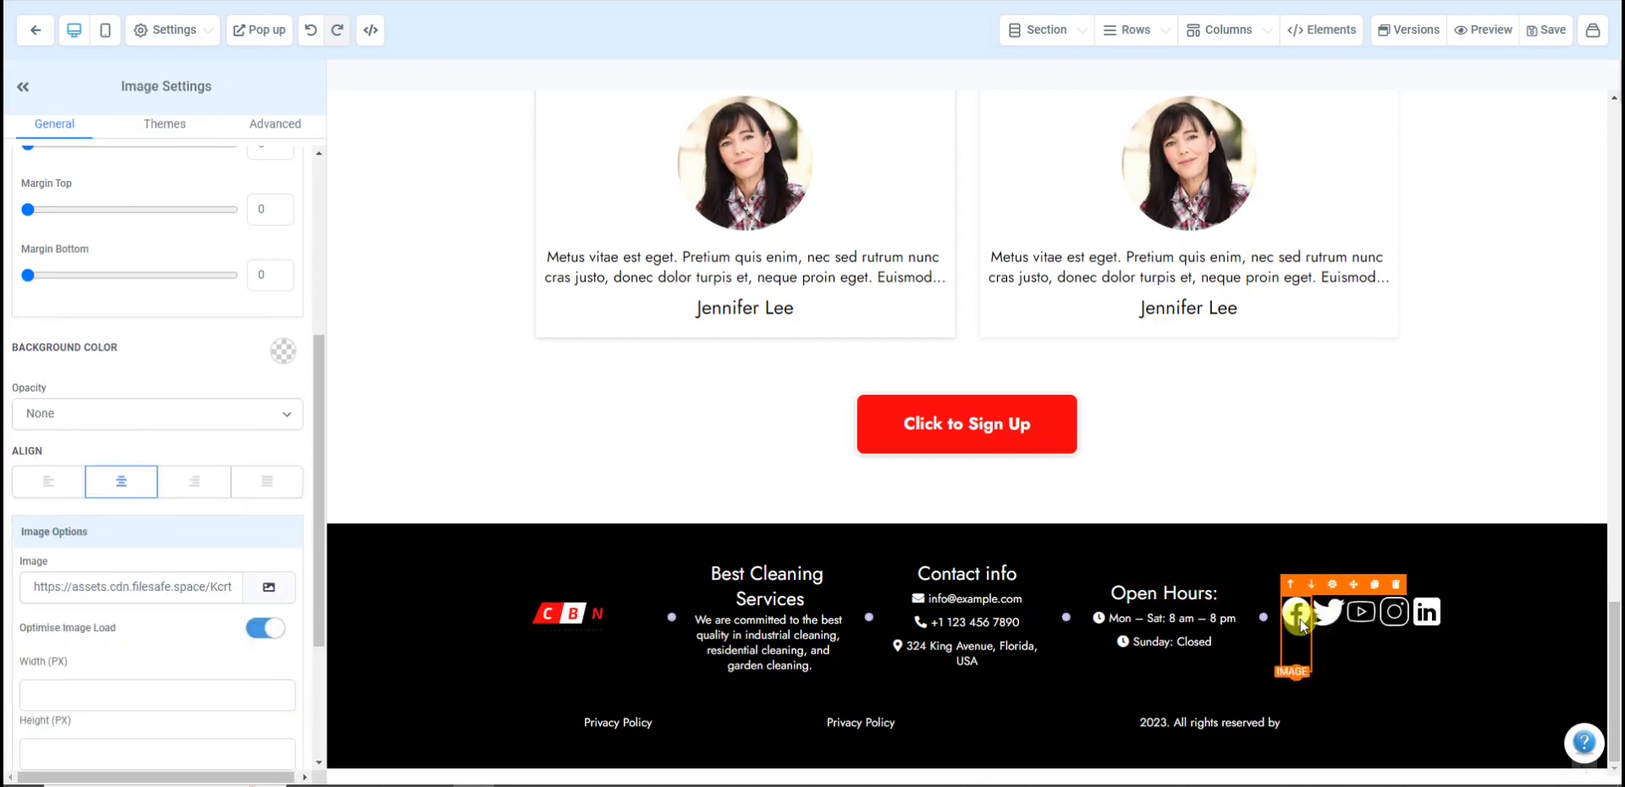
{"action": "scroll", "coordinate": [188, 584], "scroll_direction": "down", "scroll_amount": 3}
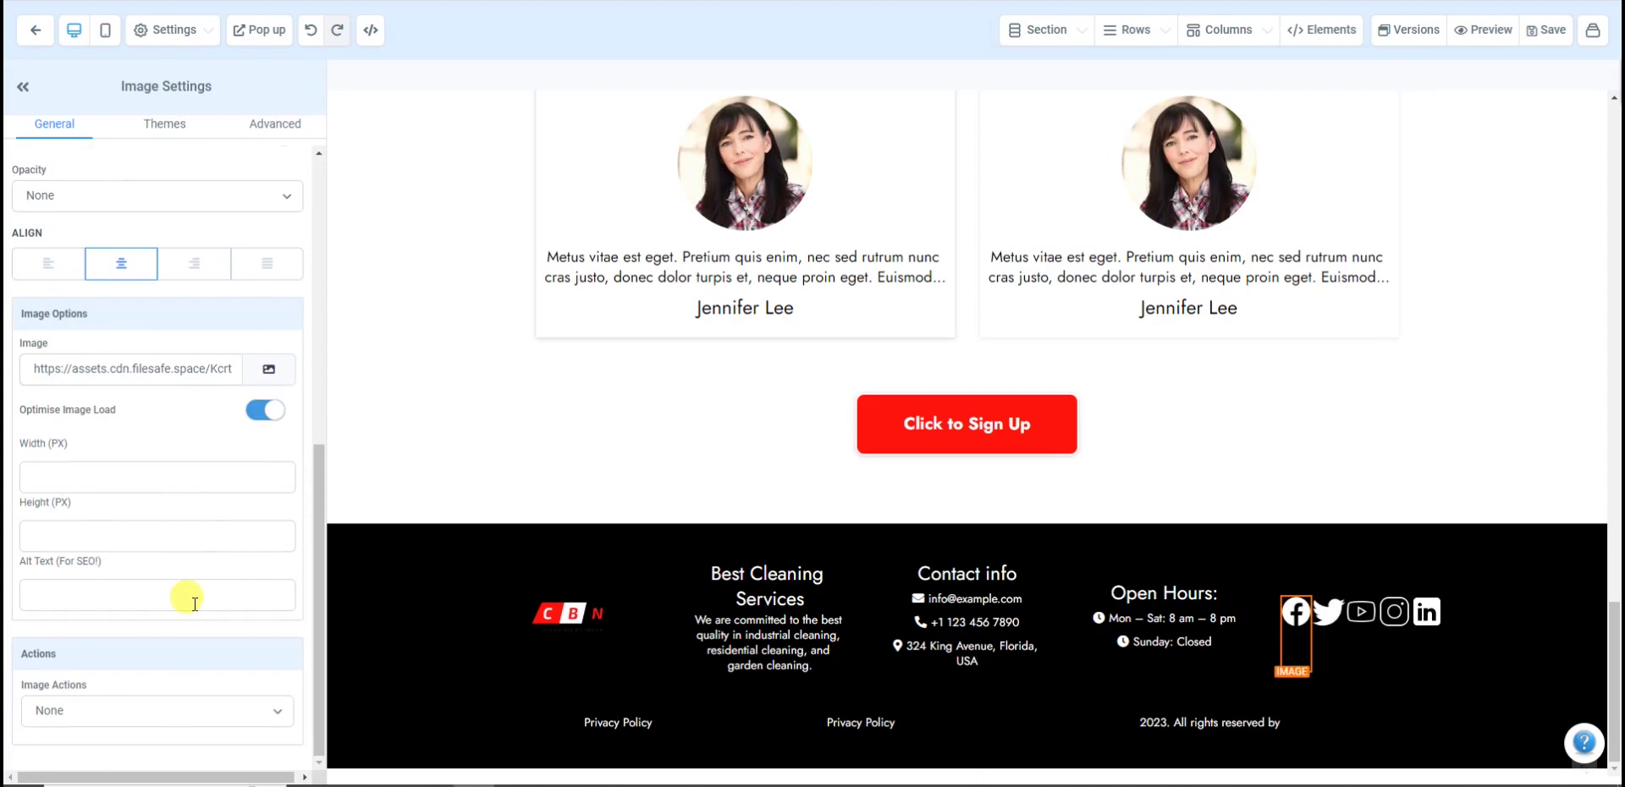
{"action": "scroll", "coordinate": [189, 604], "scroll_direction": "up", "scroll_amount": 3}
{"action": "scroll", "coordinate": [186, 601], "scroll_direction": "down", "scroll_amount": 3}
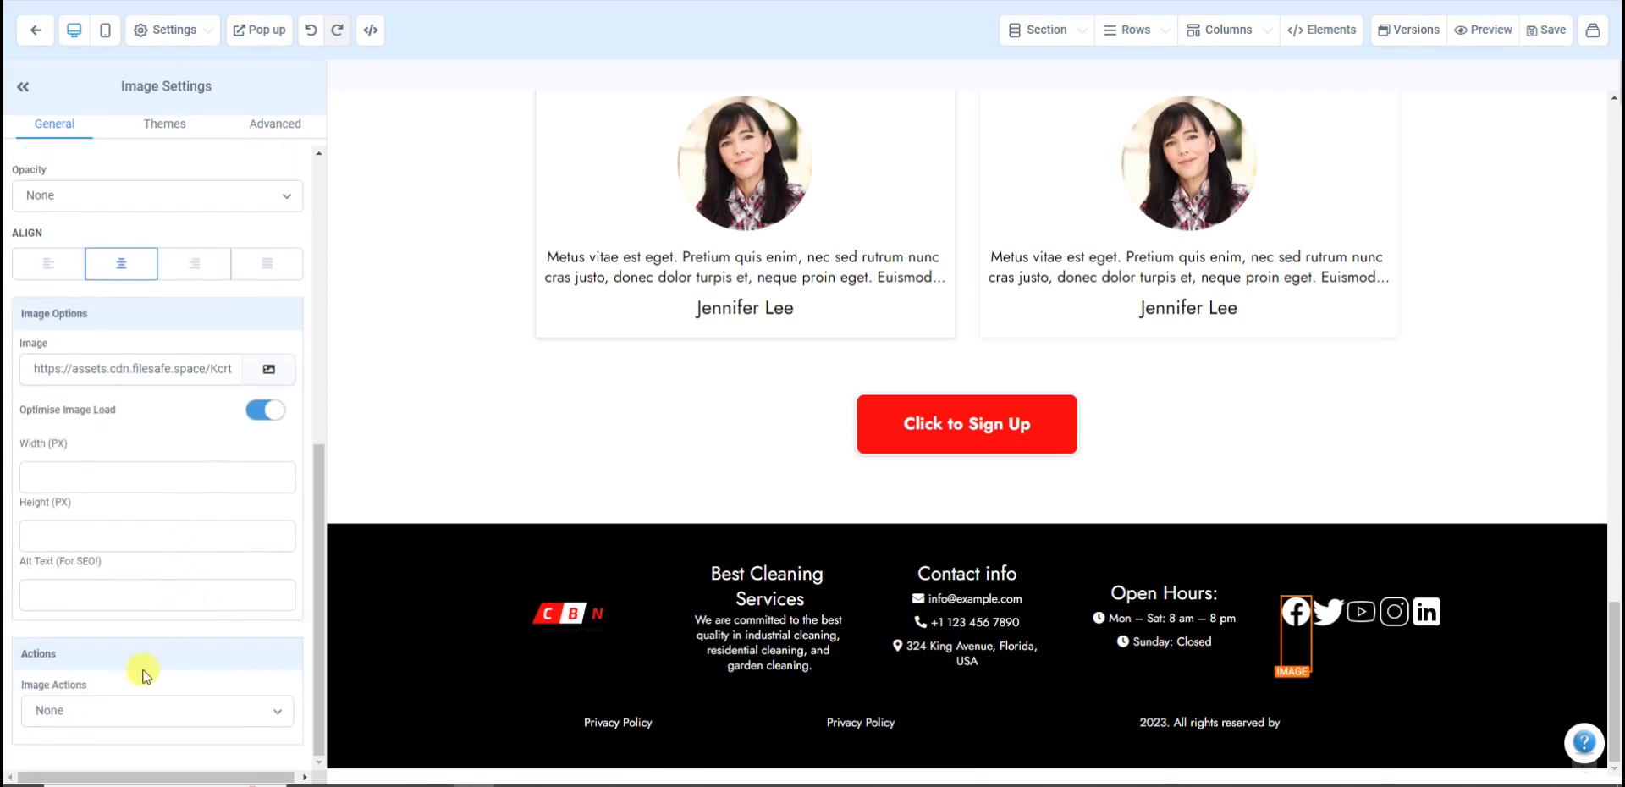
{"action": "left_click", "coordinate": [169, 713]}
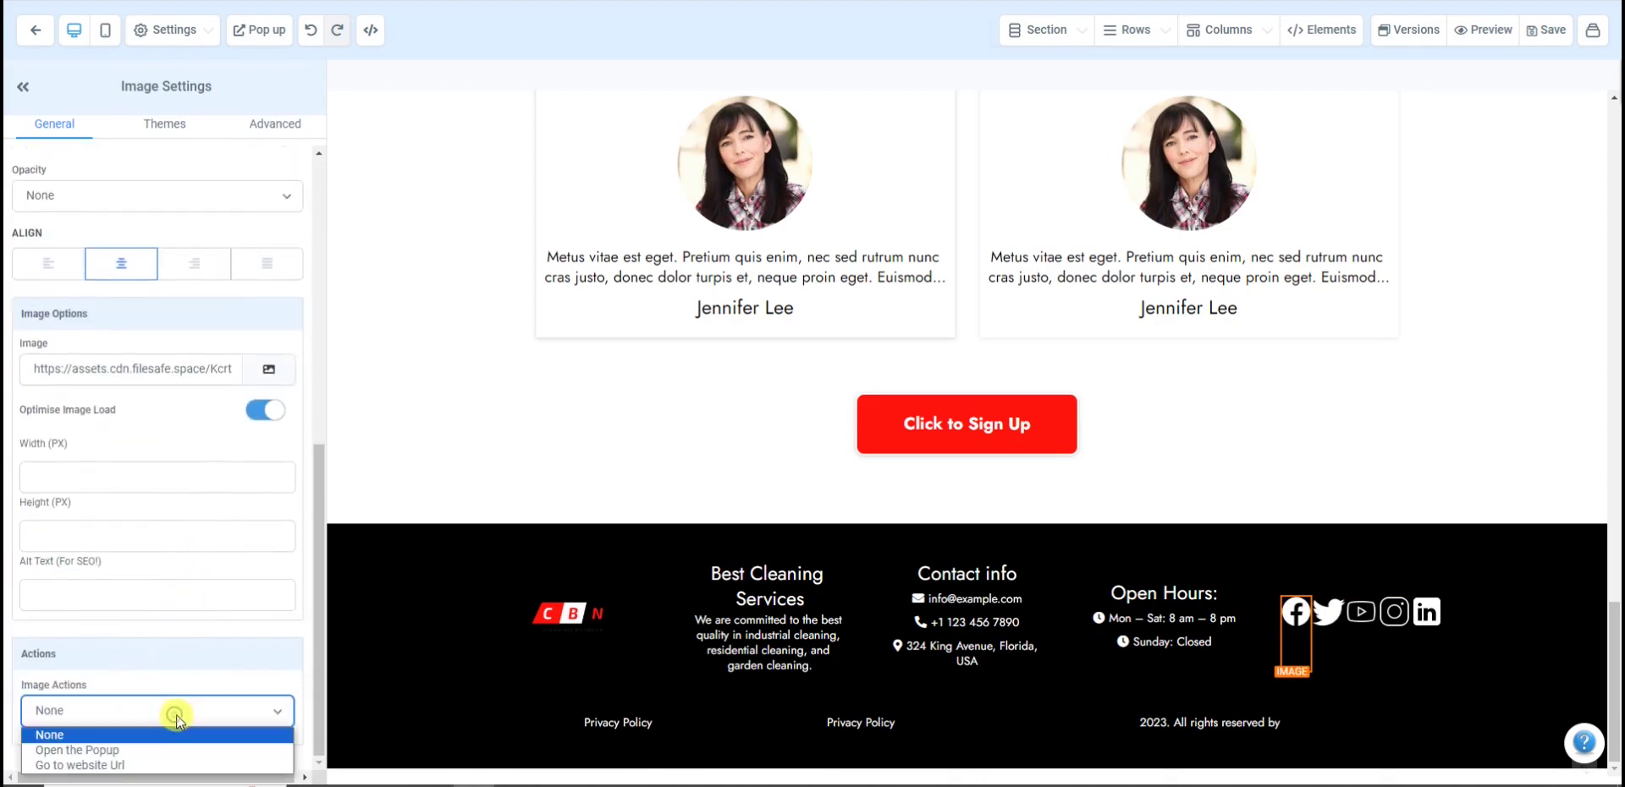
{"action": "left_click", "coordinate": [153, 766]}
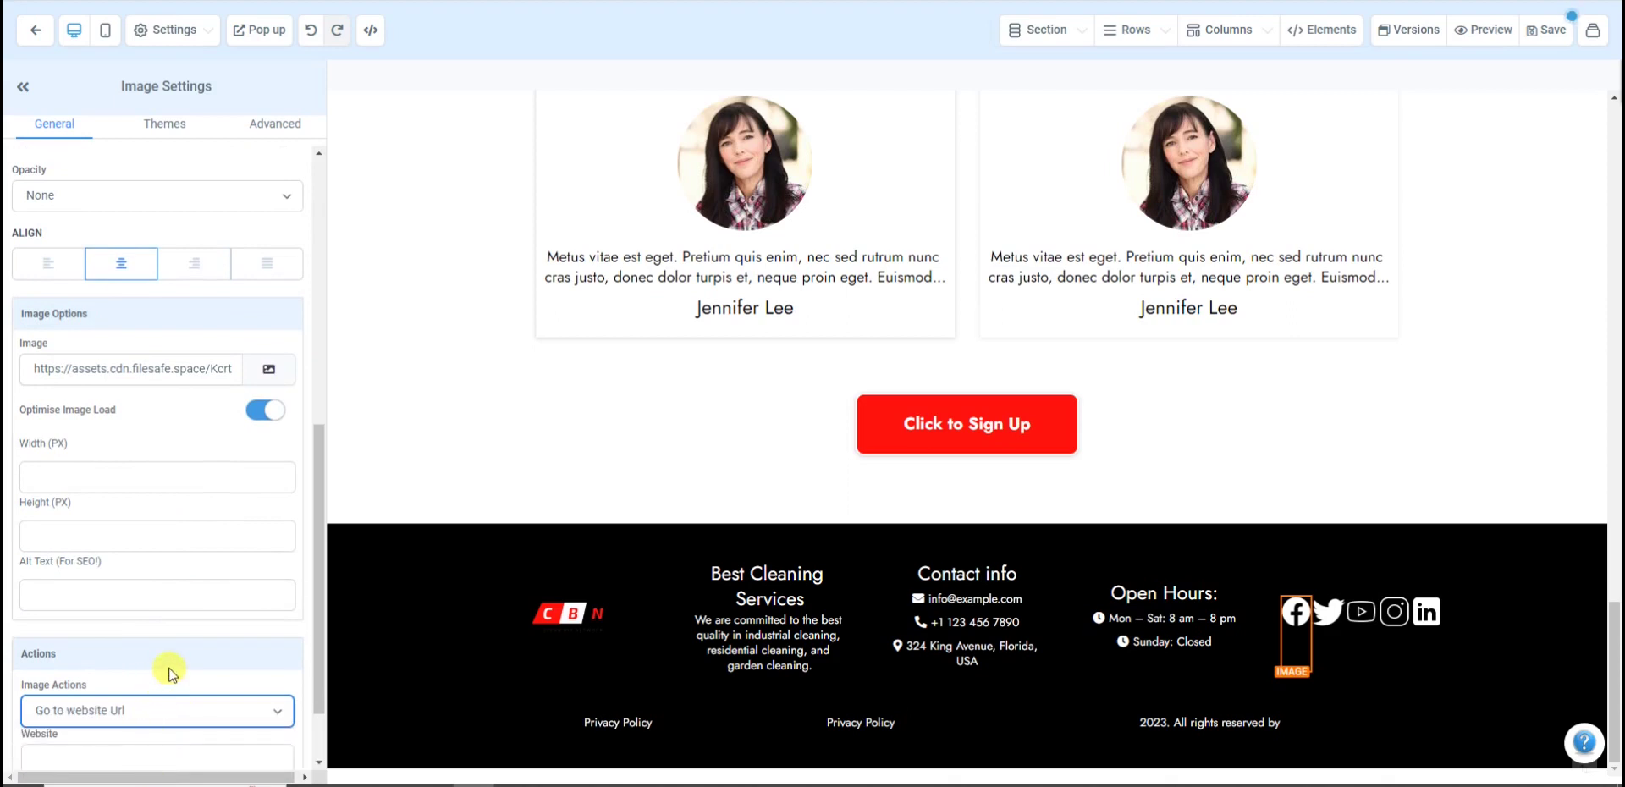
{"action": "scroll", "coordinate": [165, 673], "scroll_direction": "down", "scroll_amount": 1}
{"action": "left_click", "coordinate": [140, 673]}
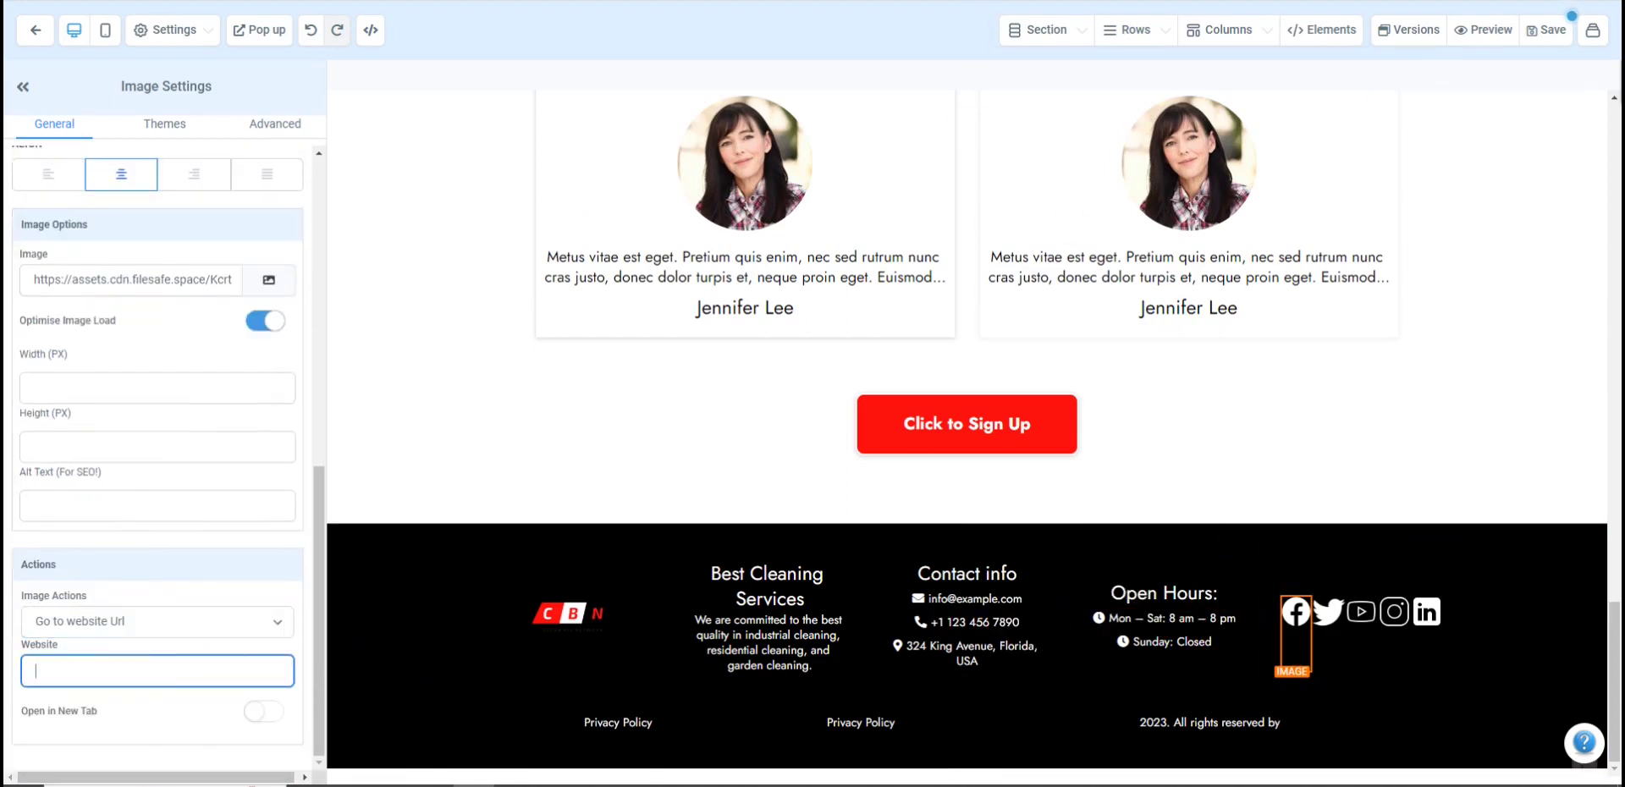
Step: Open facebook.com/CleanBizNetwork in a separate browser tab to get the page's address
{"action": "type", "text": "fa"}
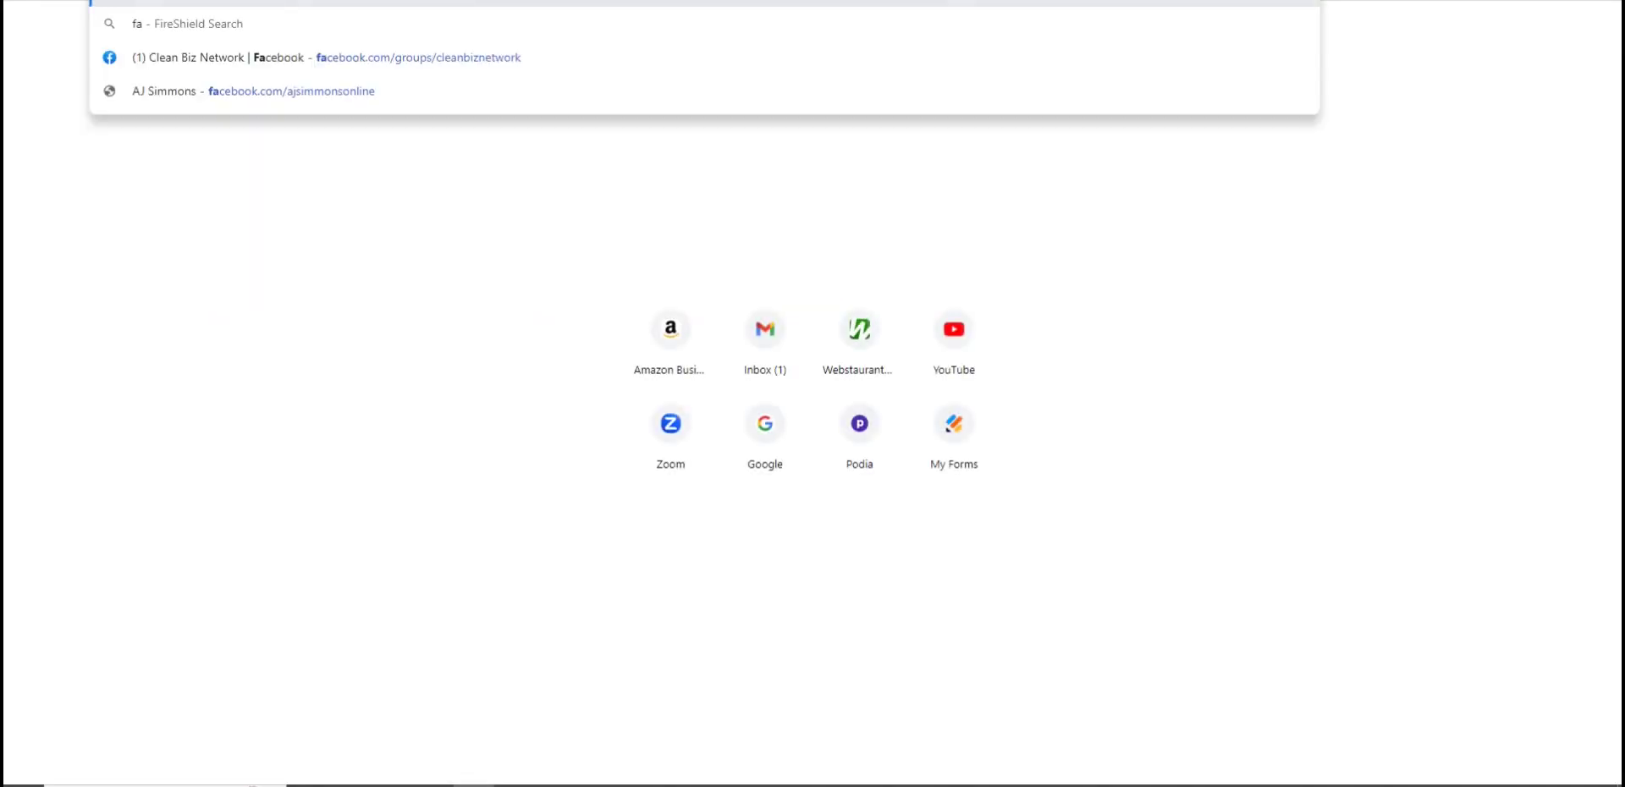
{"action": "type", "text": "cebook.com/"}
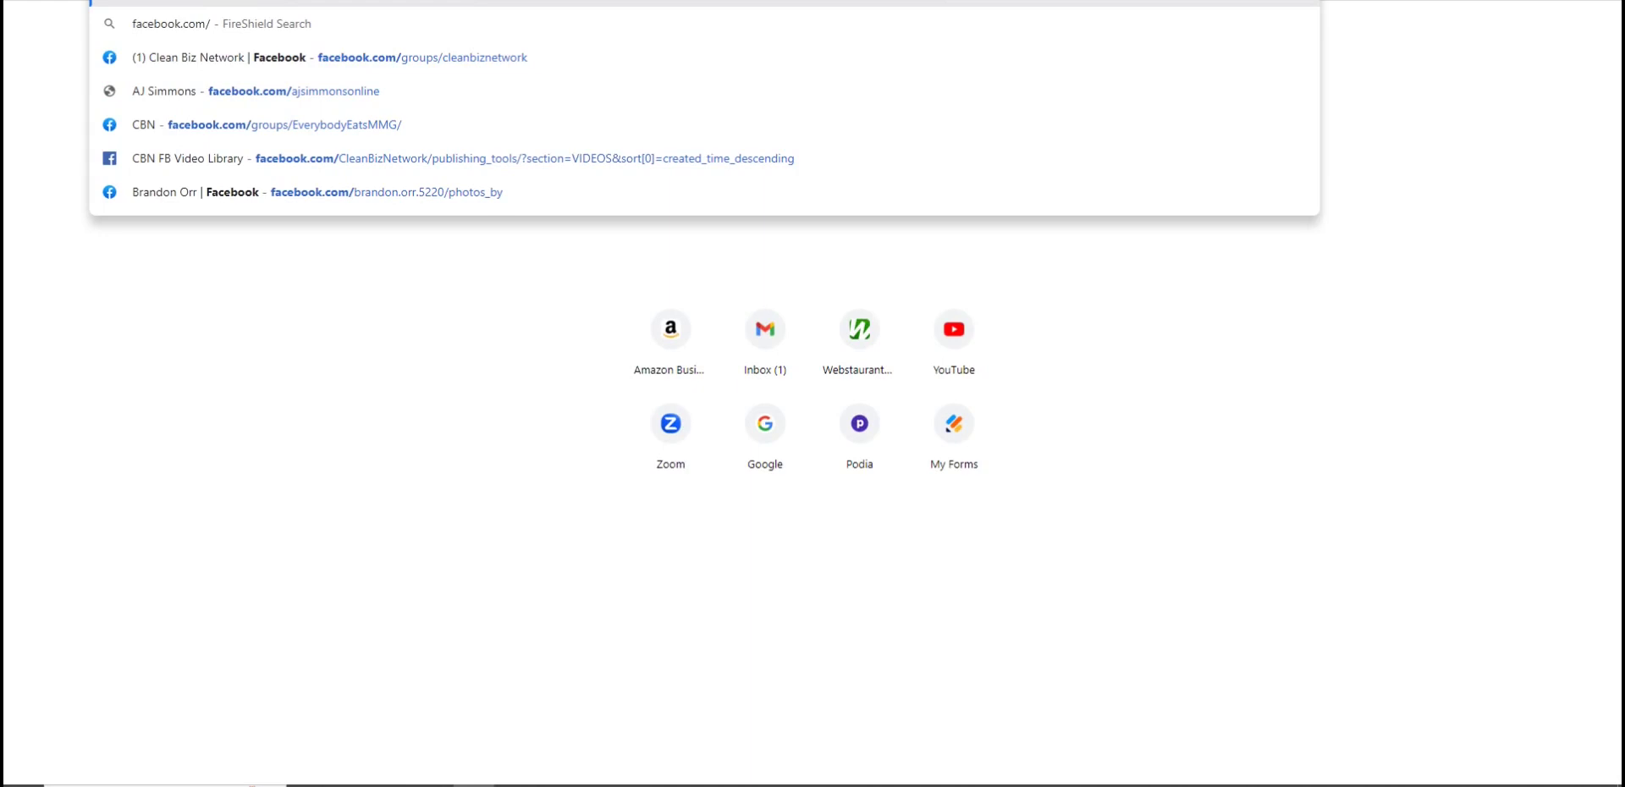
{"action": "type", "text": "cle"}
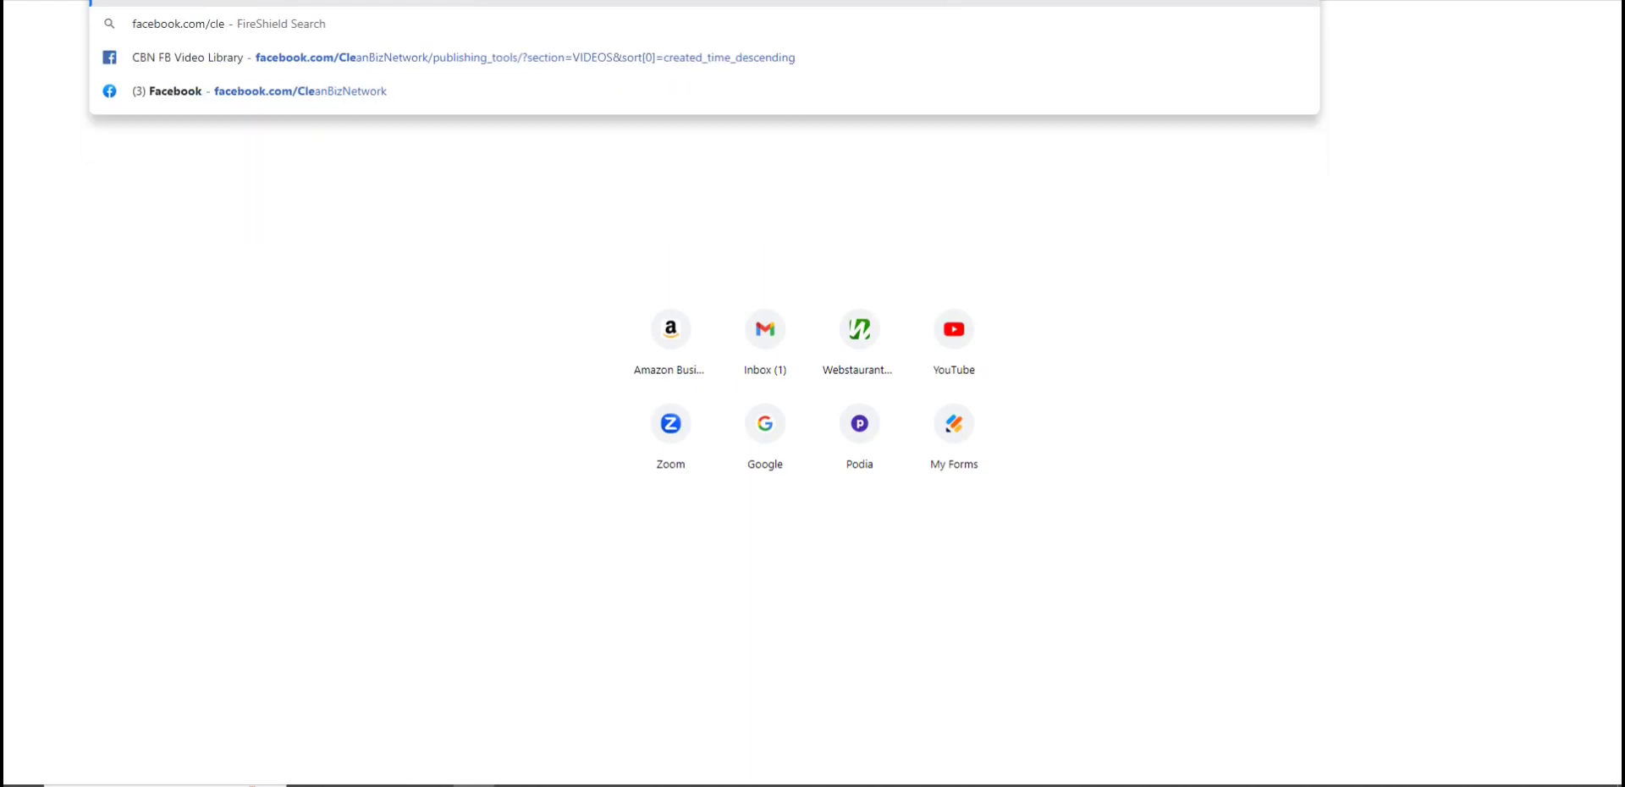
{"action": "left_click", "coordinate": [546, 89]}
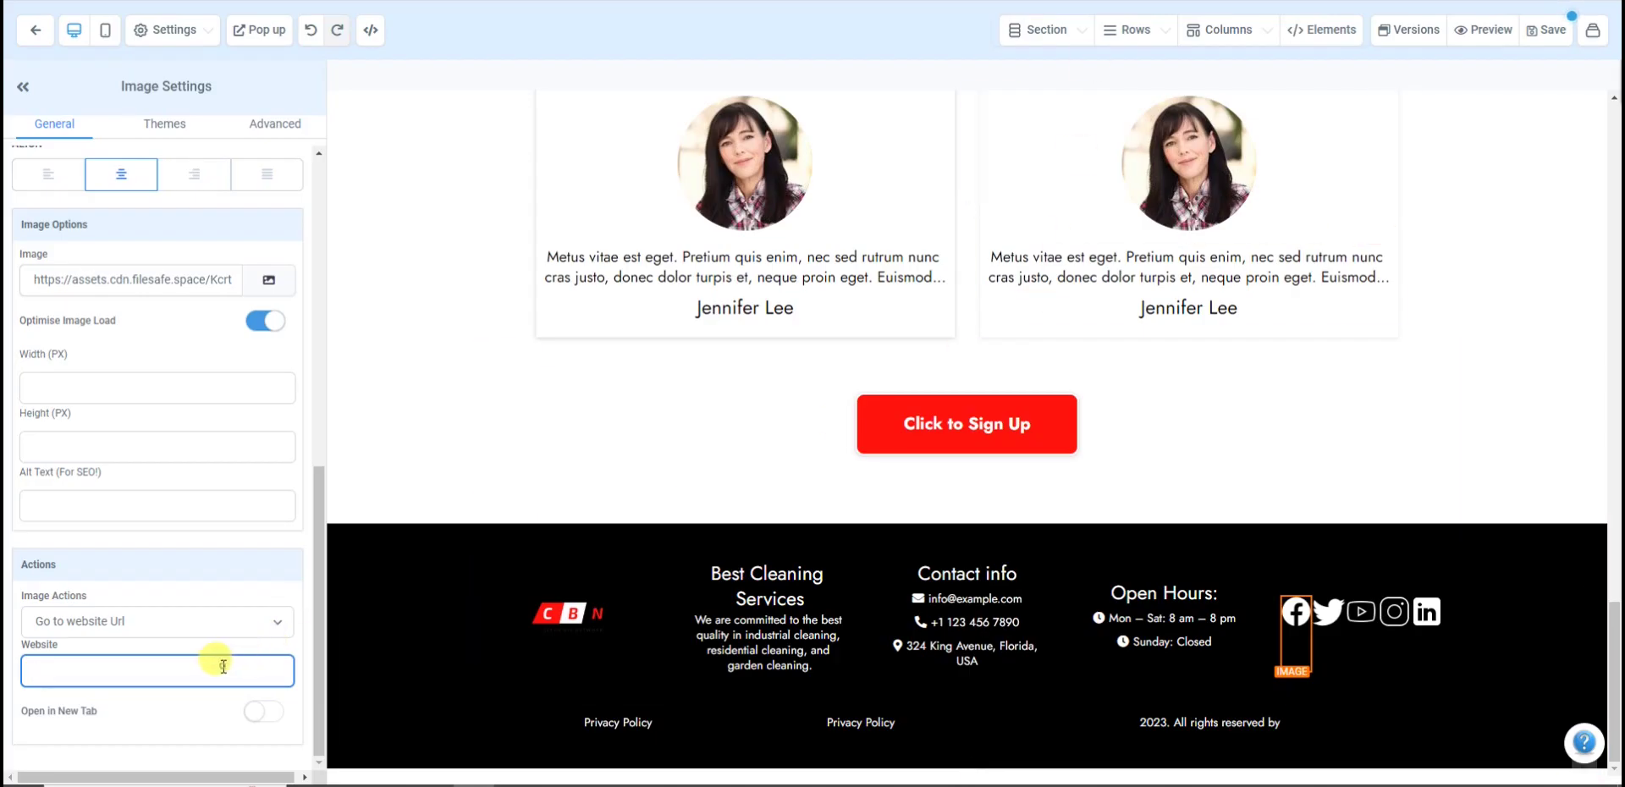
{"action": "type", "text": "https://www.facebook.com/CleanBizNetwork"}
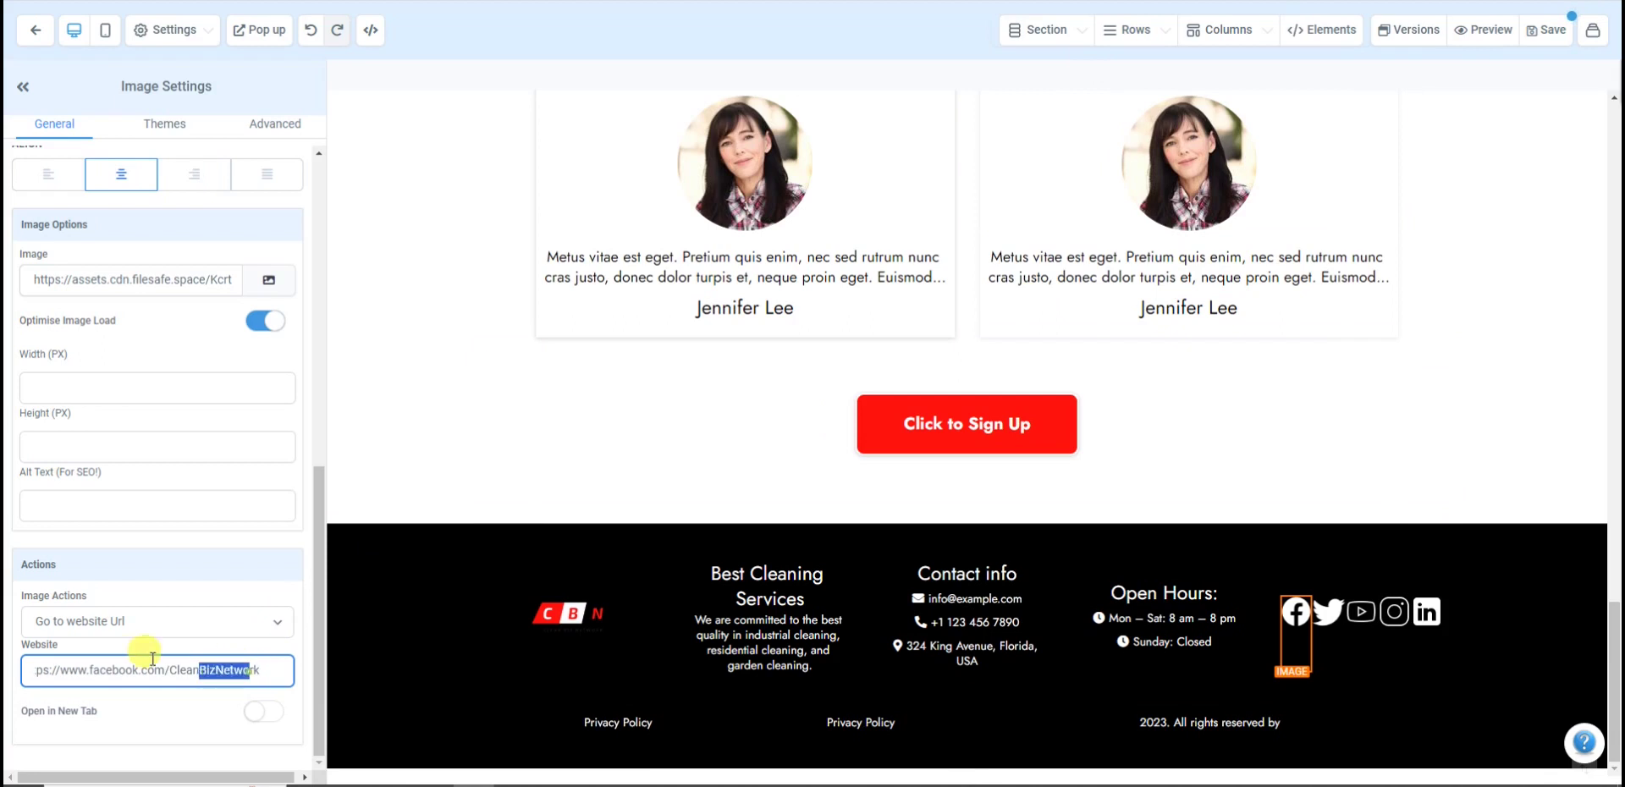
{"action": "left_click_drag", "start_coordinate": [239, 668], "coordinate": [11, 671]}
{"action": "left_click", "coordinate": [13, 665]}
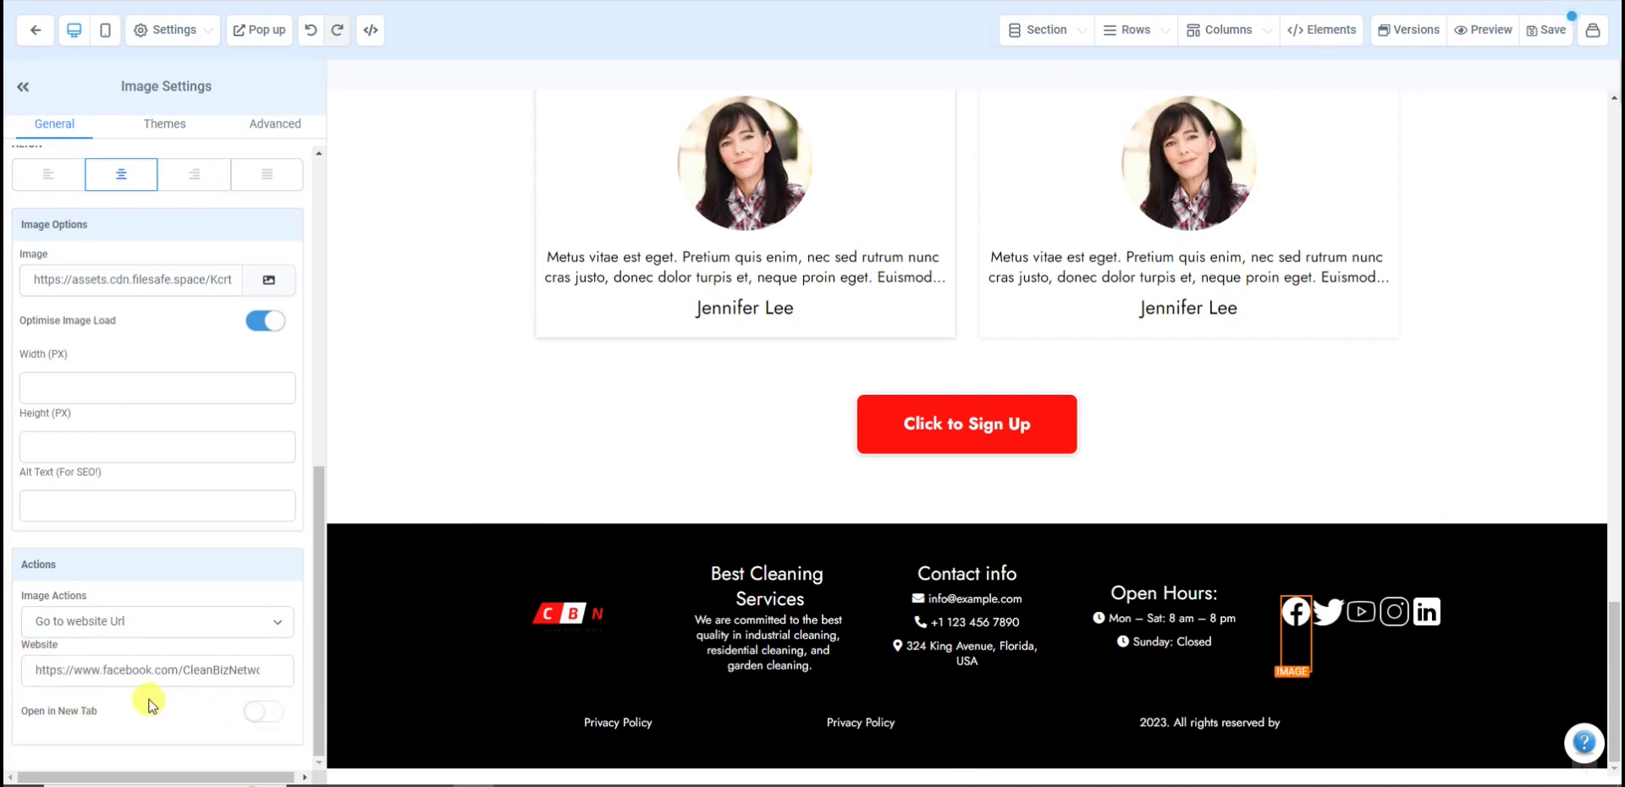
{"action": "left_click", "coordinate": [279, 713]}
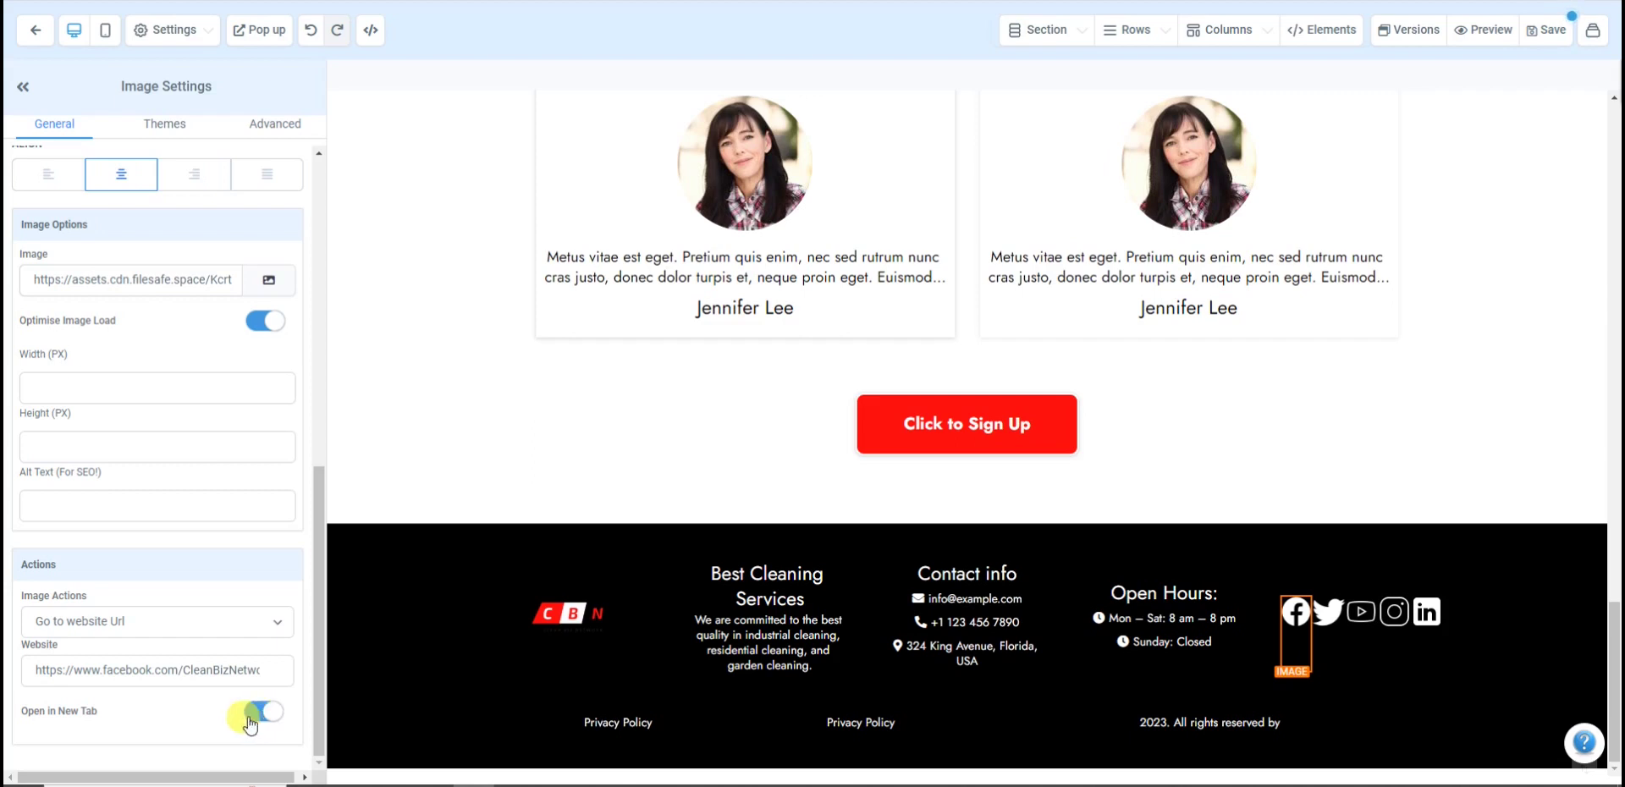
Step: Save the page and test the footer's Facebook icon link in the page preview
{"action": "left_click", "coordinate": [1559, 37]}
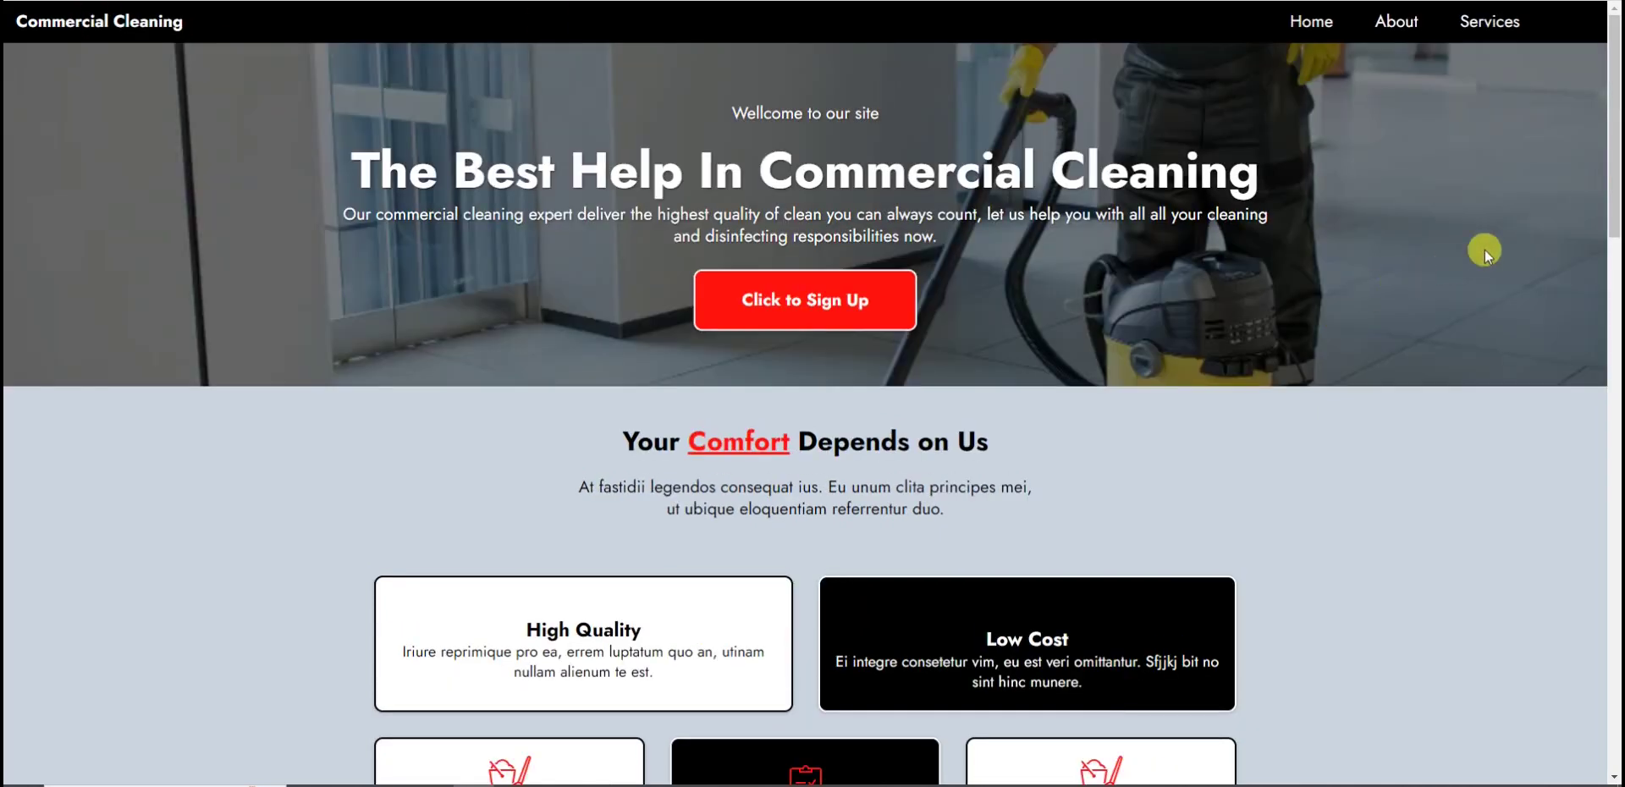
{"action": "left_click_drag", "start_coordinate": [1614, 127], "coordinate": [1612, 761]}
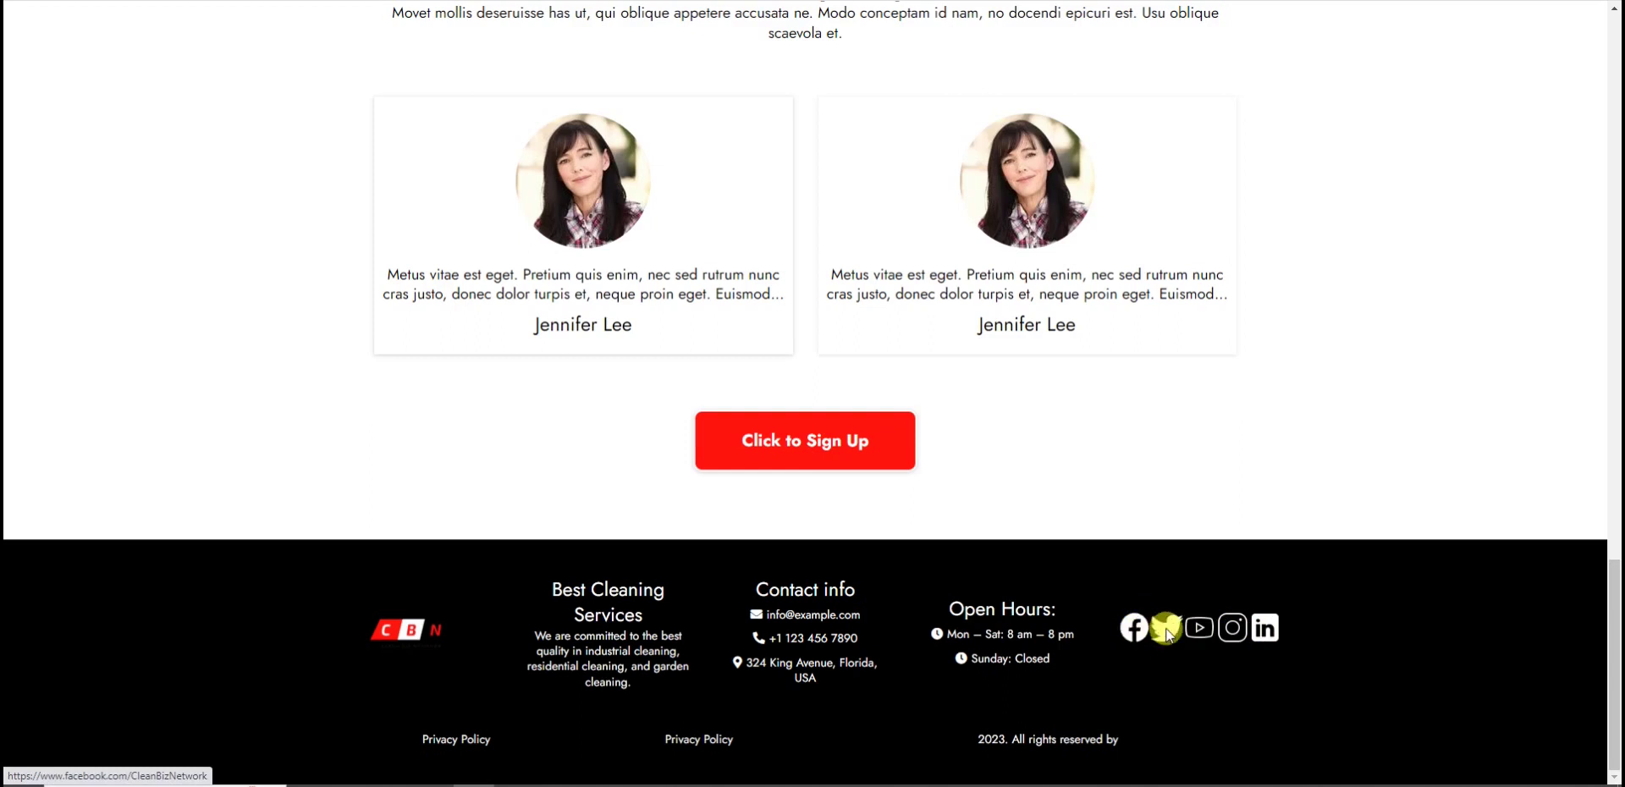
{"action": "left_click", "coordinate": [1133, 633]}
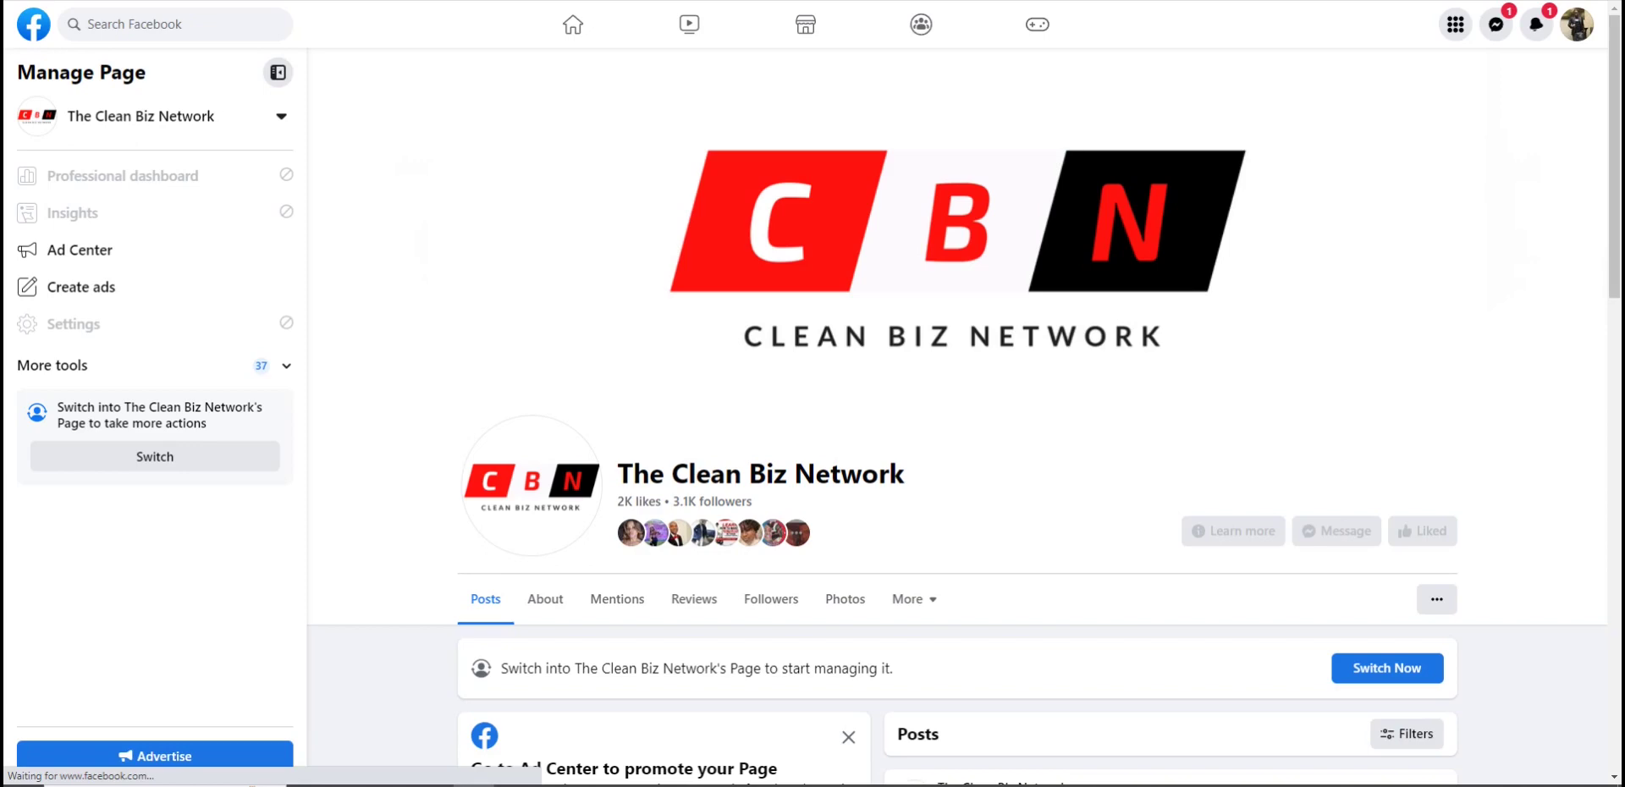
{"action": "scroll", "coordinate": [956, 466], "scroll_direction": "down", "scroll_amount": 4}
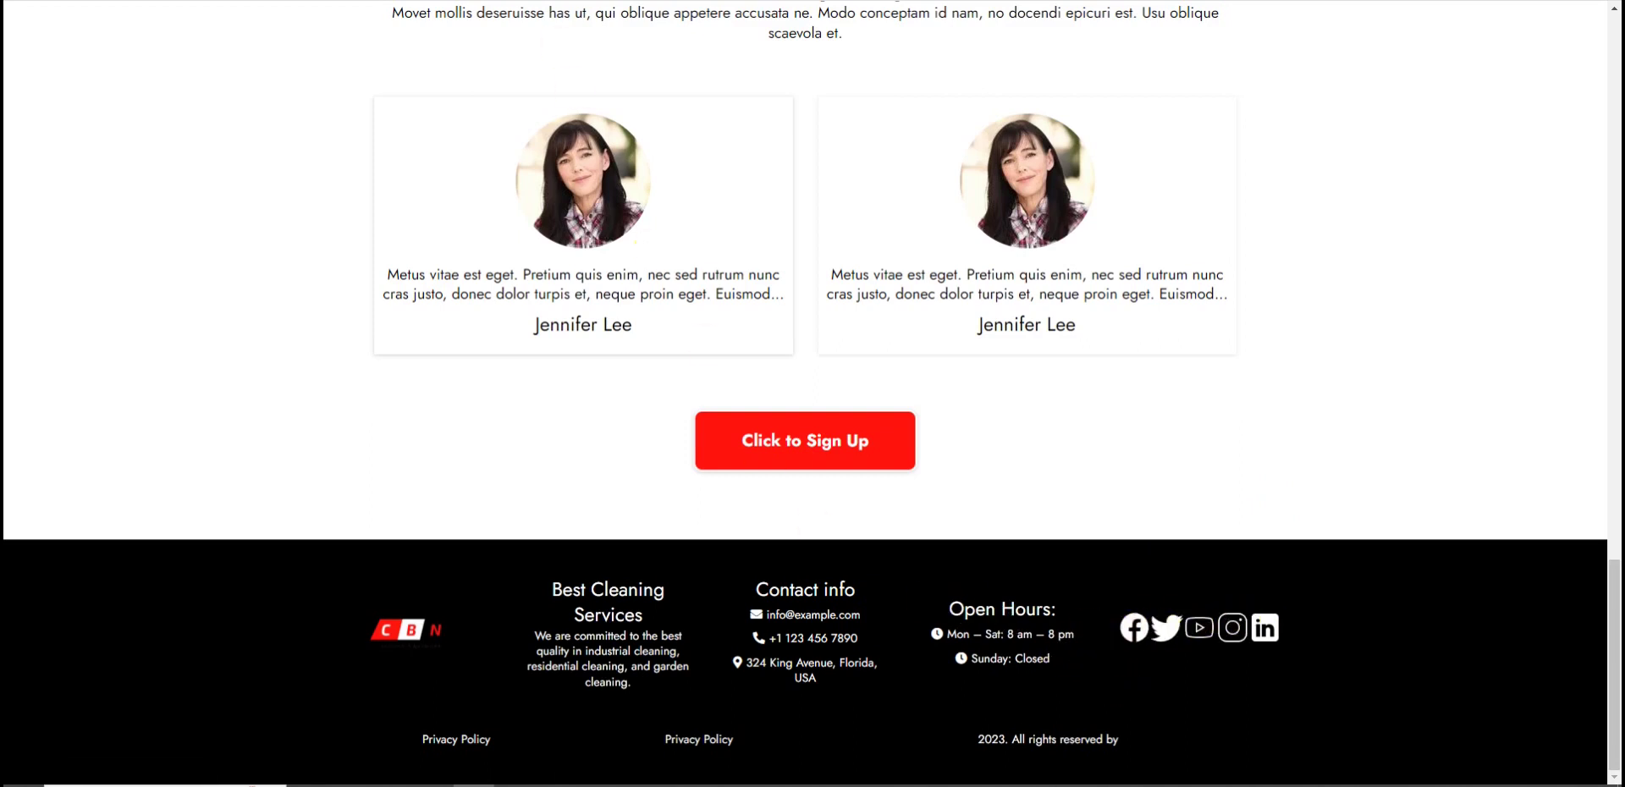
{"action": "key", "text": "ctrl+w"}
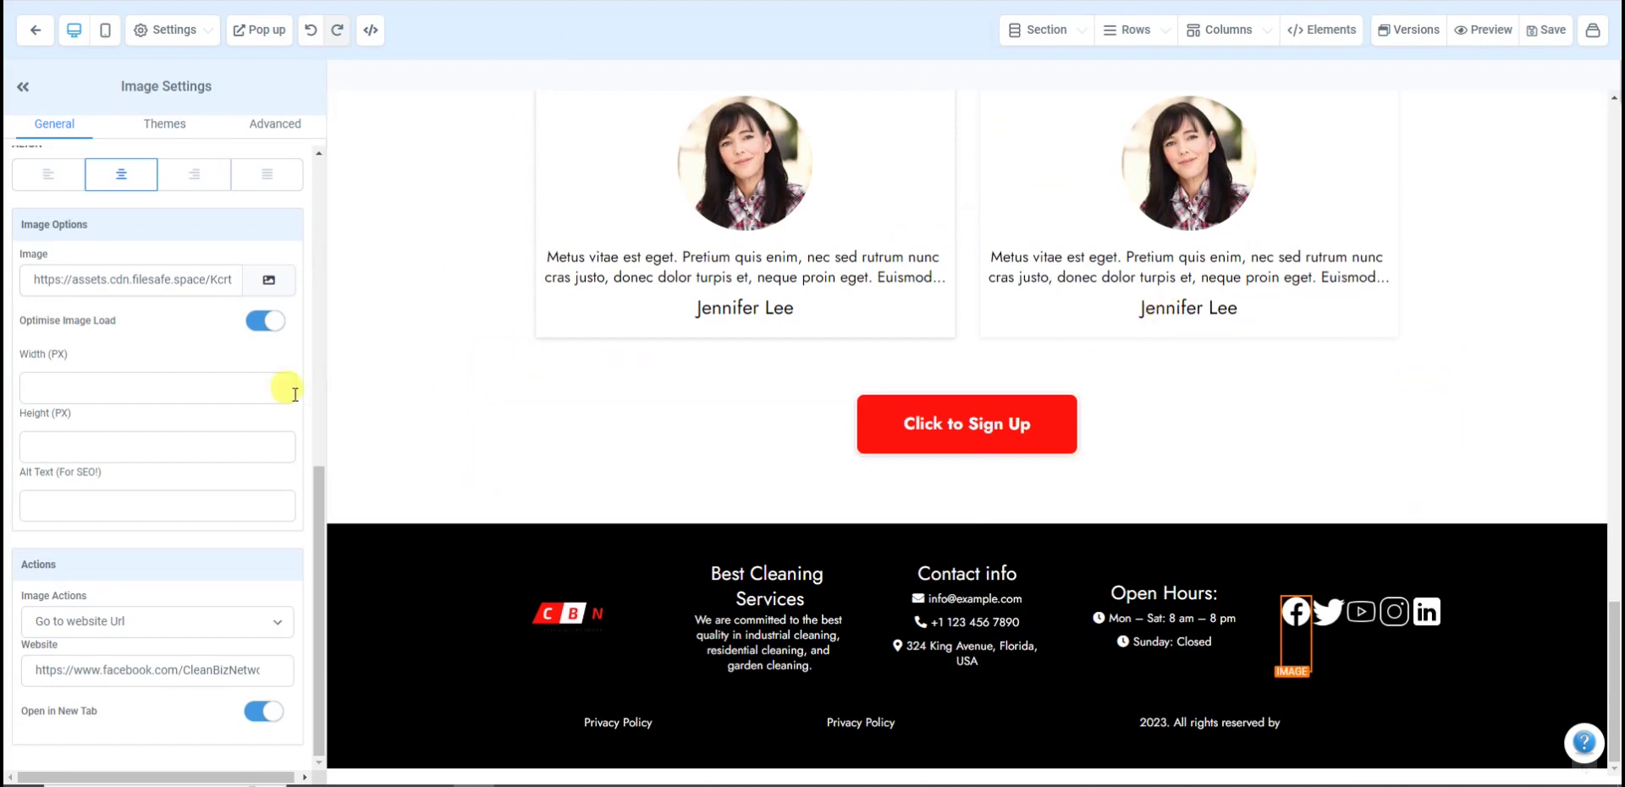
Step: Leave the page builder for the Commercial Cleaning website's page list and dismiss the SMS registration notice
{"action": "scroll", "coordinate": [404, 339], "scroll_direction": "up", "scroll_amount": 2}
{"action": "scroll", "coordinate": [403, 339], "scroll_direction": "up", "scroll_amount": 15}
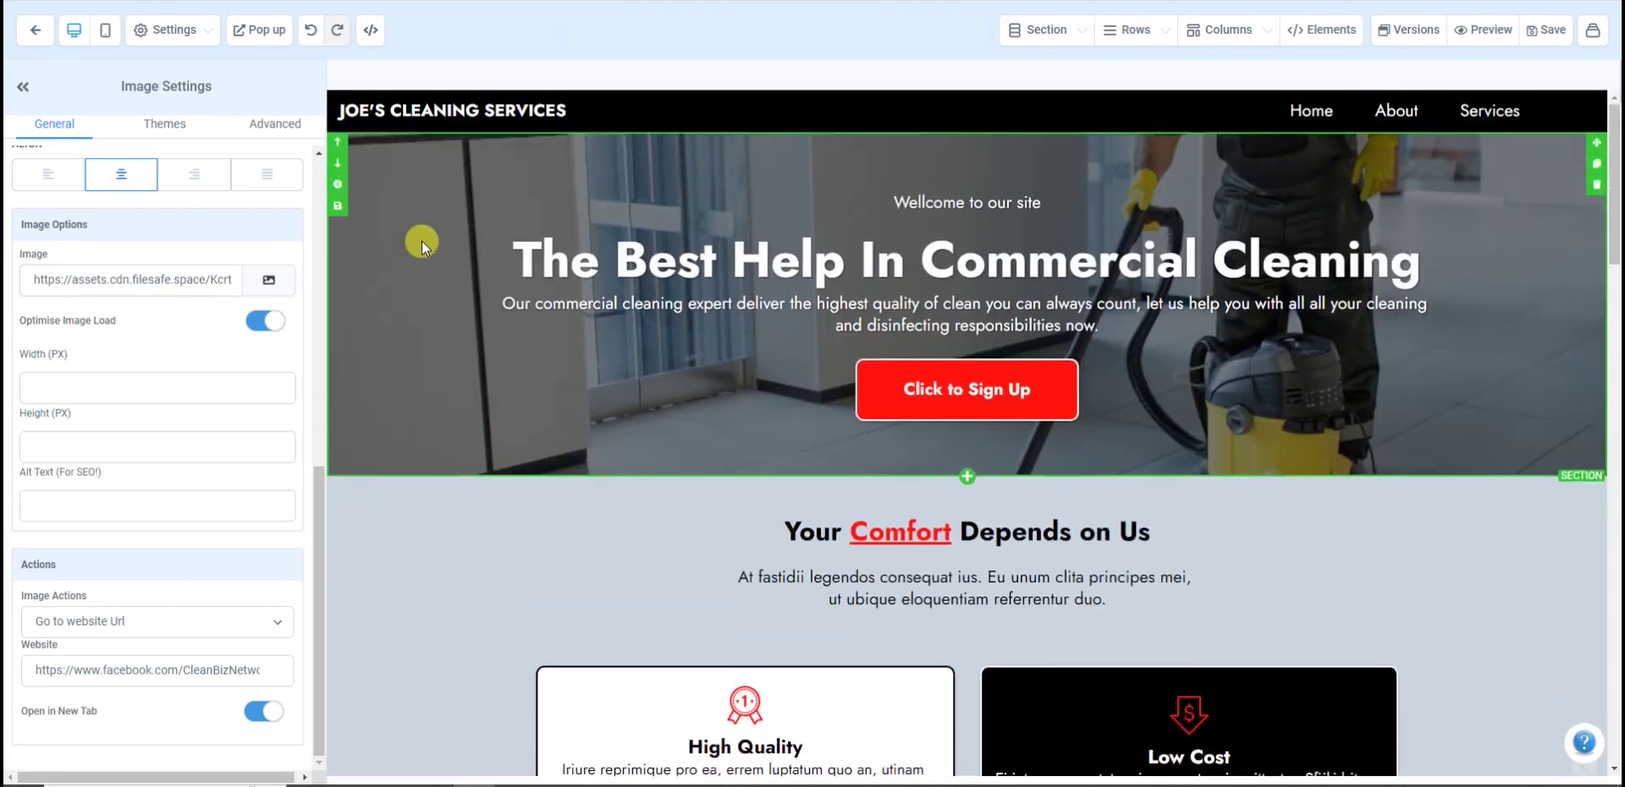
{"action": "left_click", "coordinate": [38, 33]}
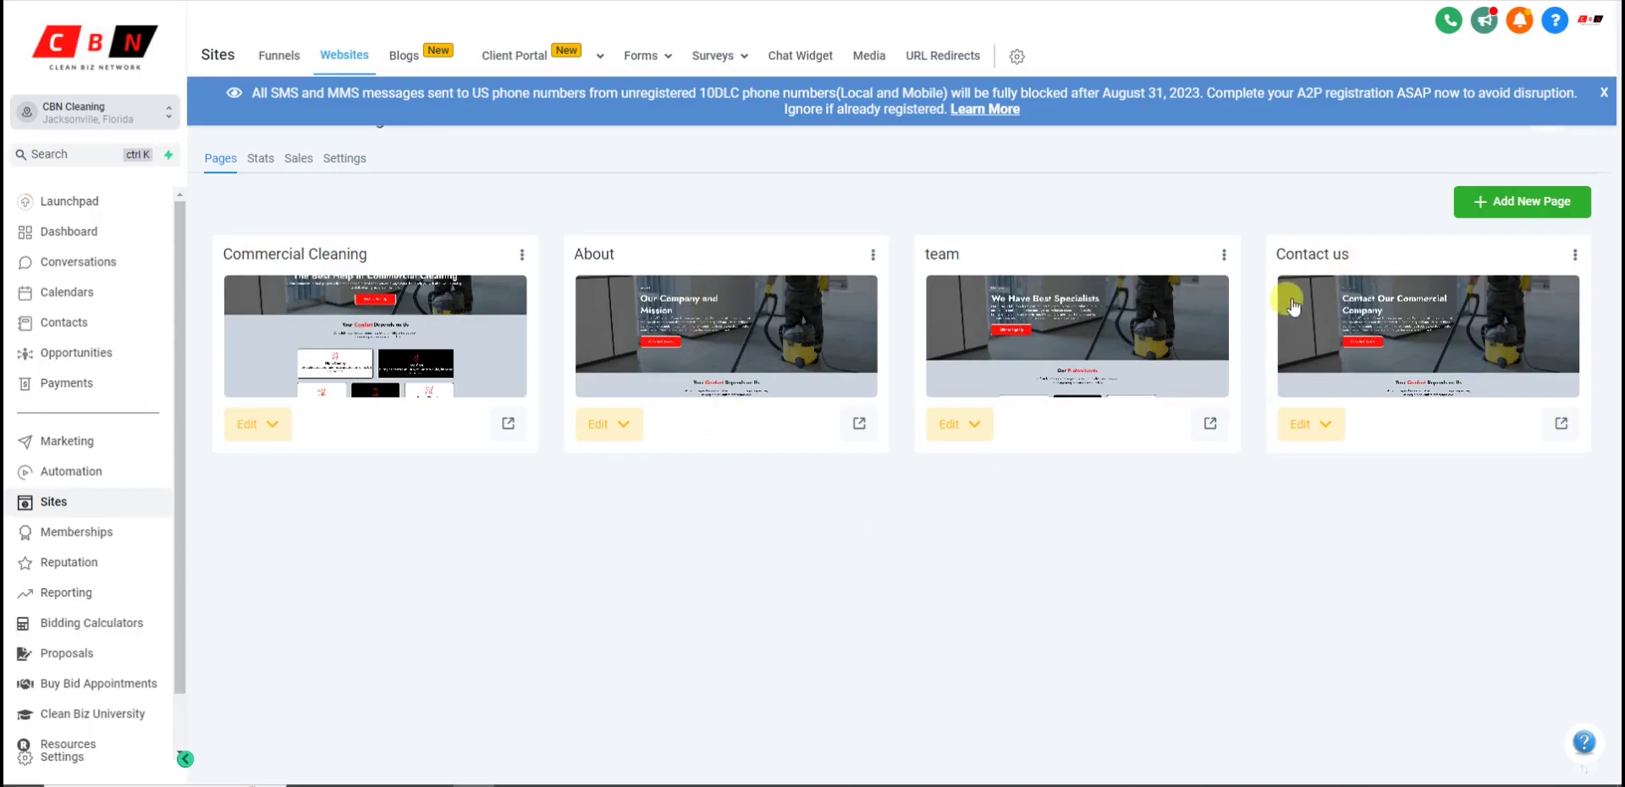
{"action": "left_click", "coordinate": [1606, 93]}
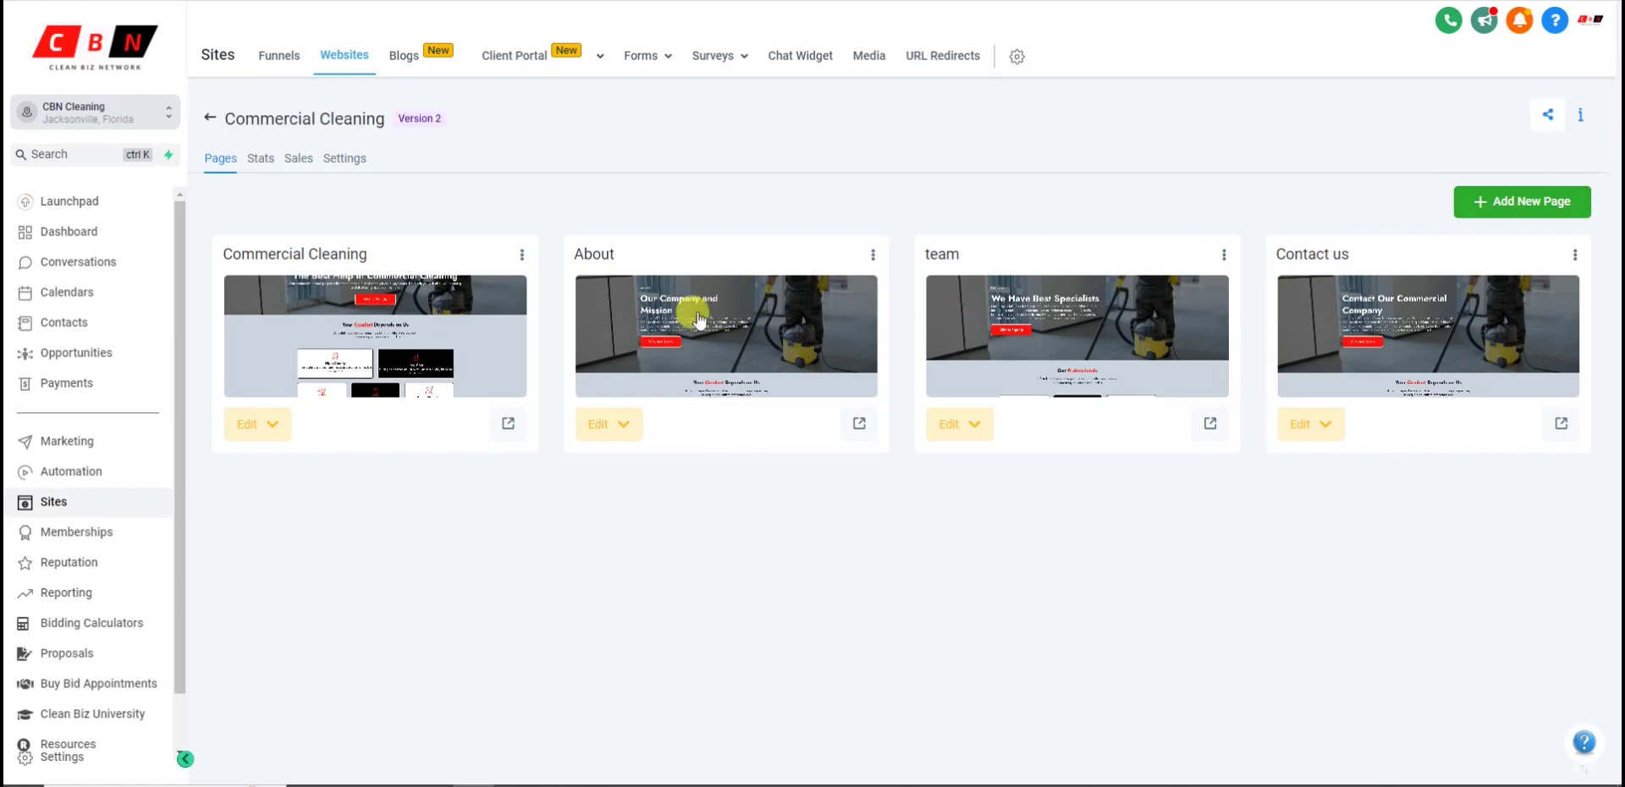